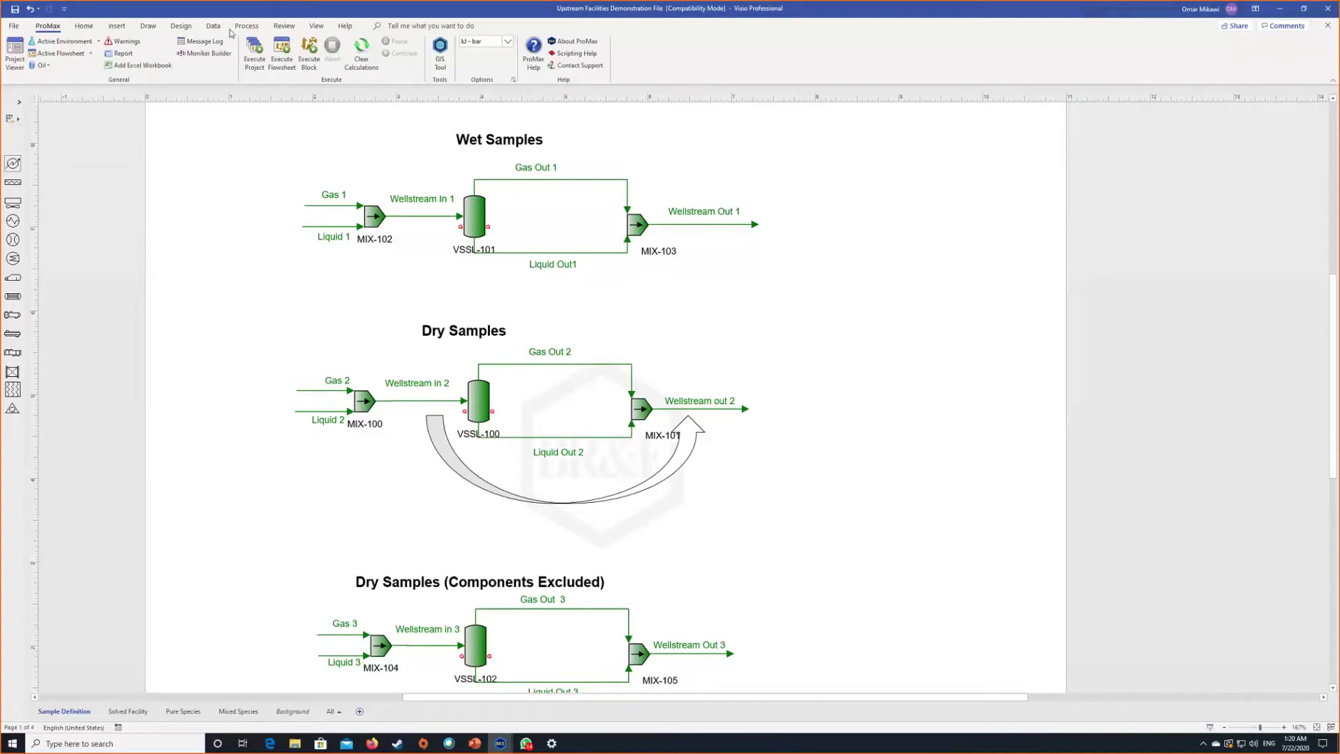
Step: Examine the Peng-Robinson environment's property package and its lists of available and installed components
left_click(51, 43)
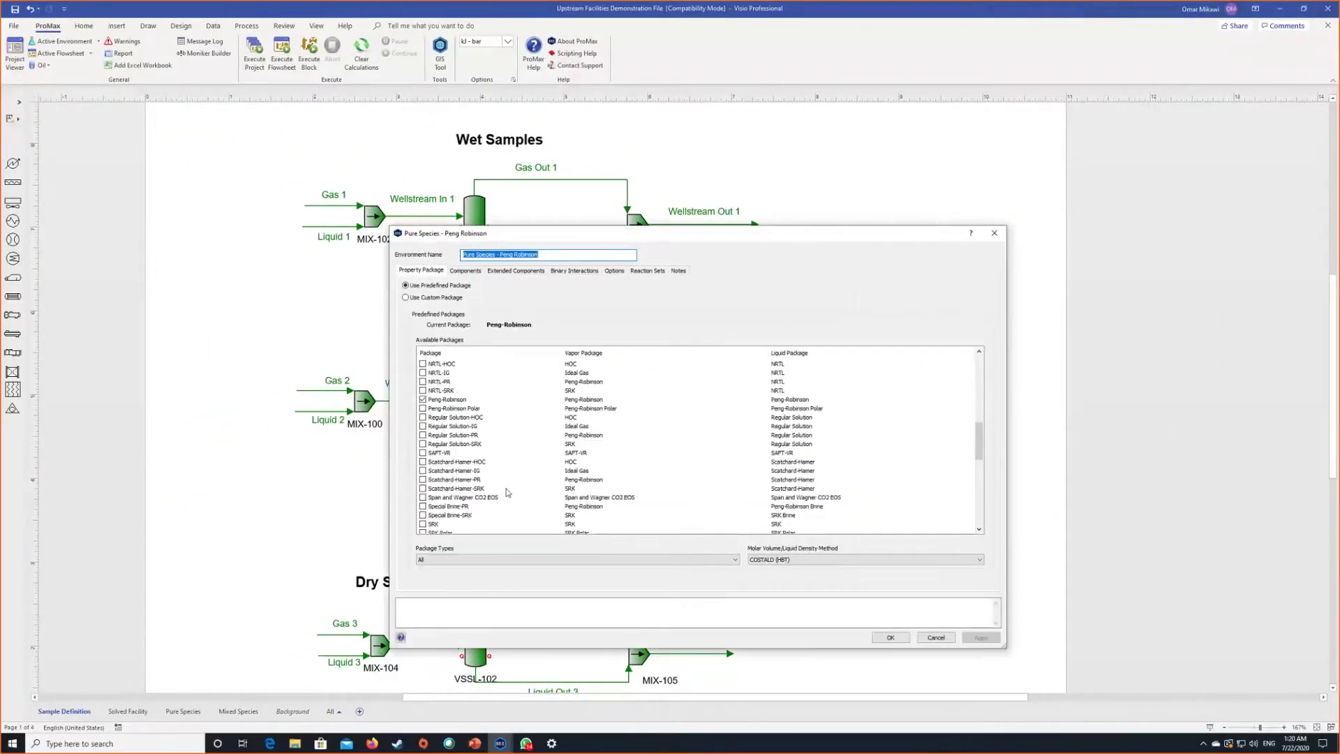
left_click(448, 271)
scroll(478, 411, "down", 2)
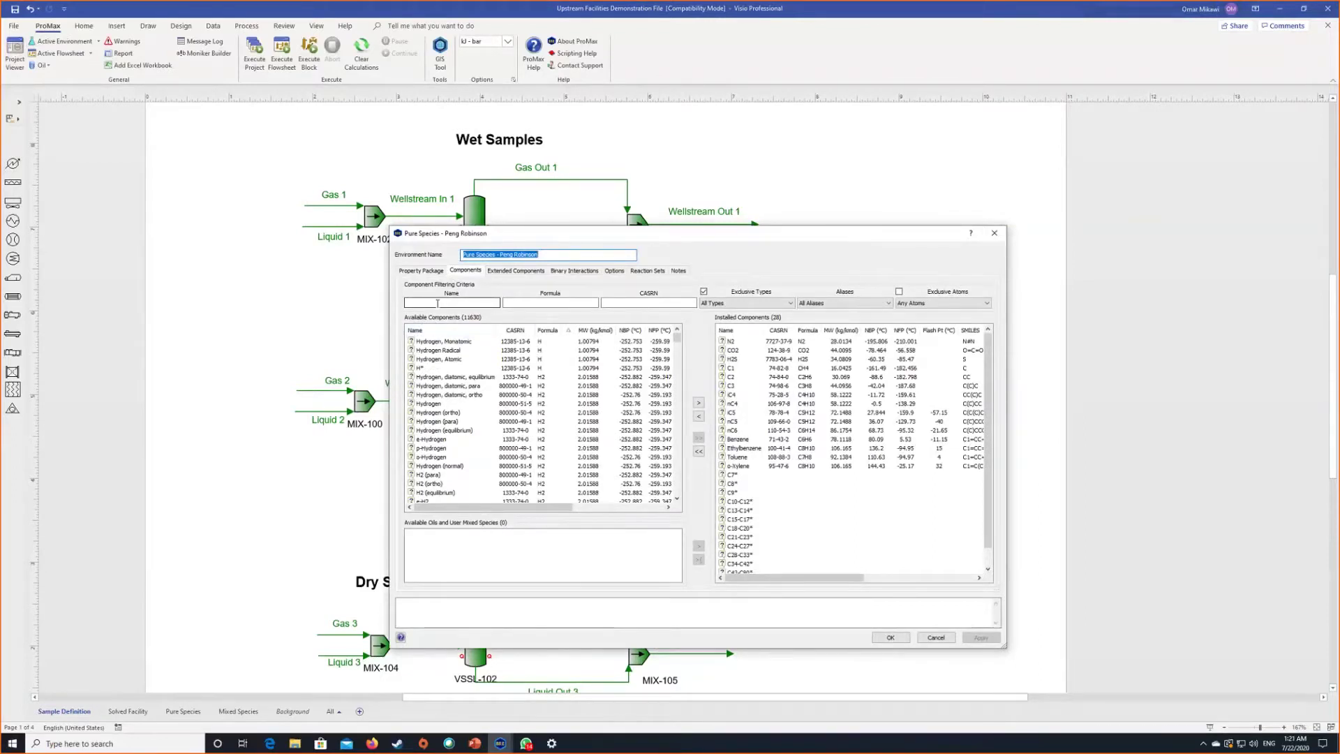
left_click(435, 404)
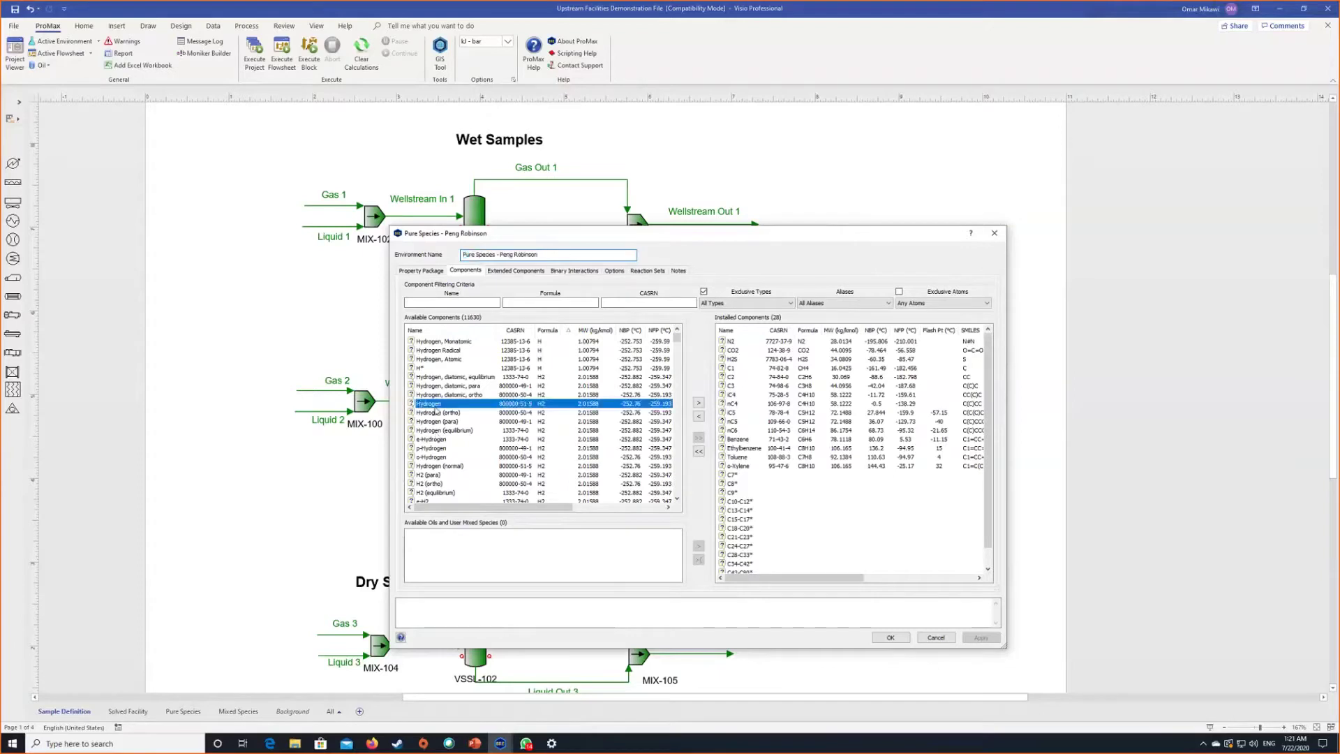
scroll(436, 412, "down", 5)
scroll(434, 455, "down", 7)
scroll(488, 452, "down", 5)
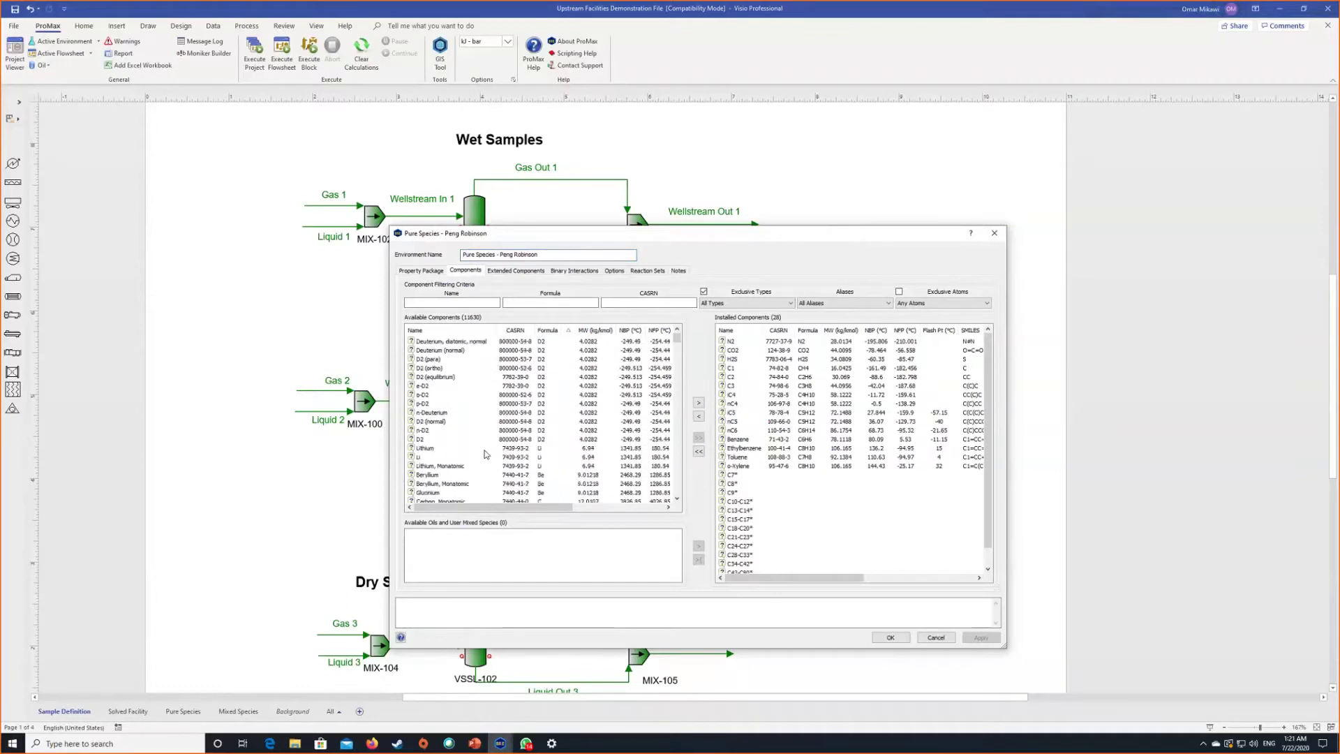
scroll(546, 425, "up", 6)
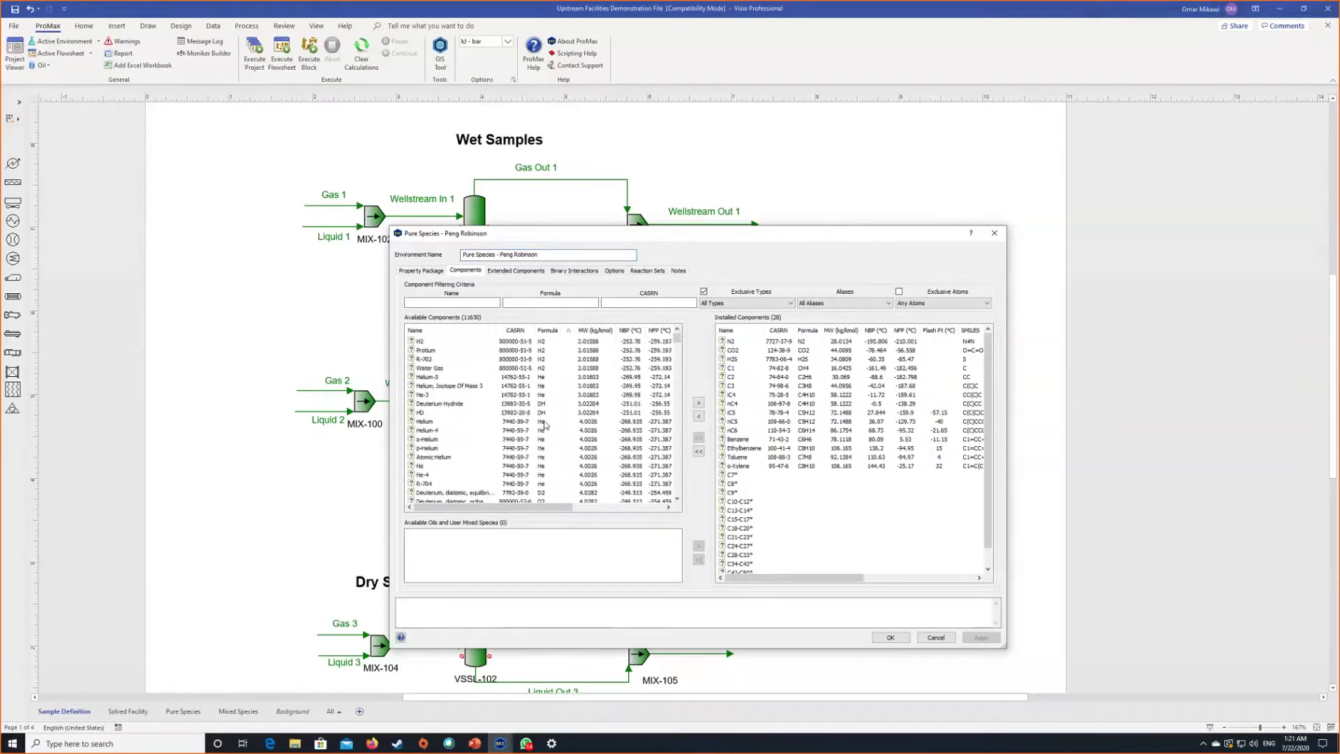
key("Home")
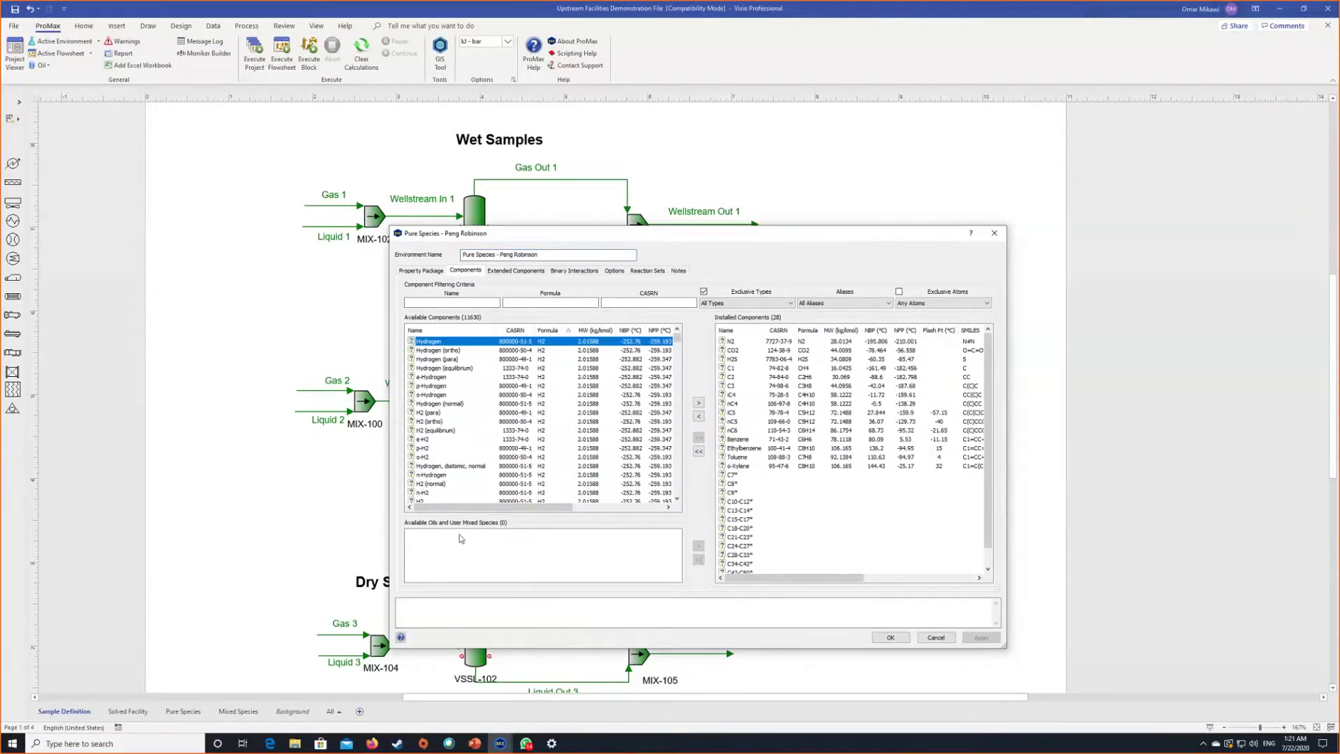
scroll(730, 481, "down", 1)
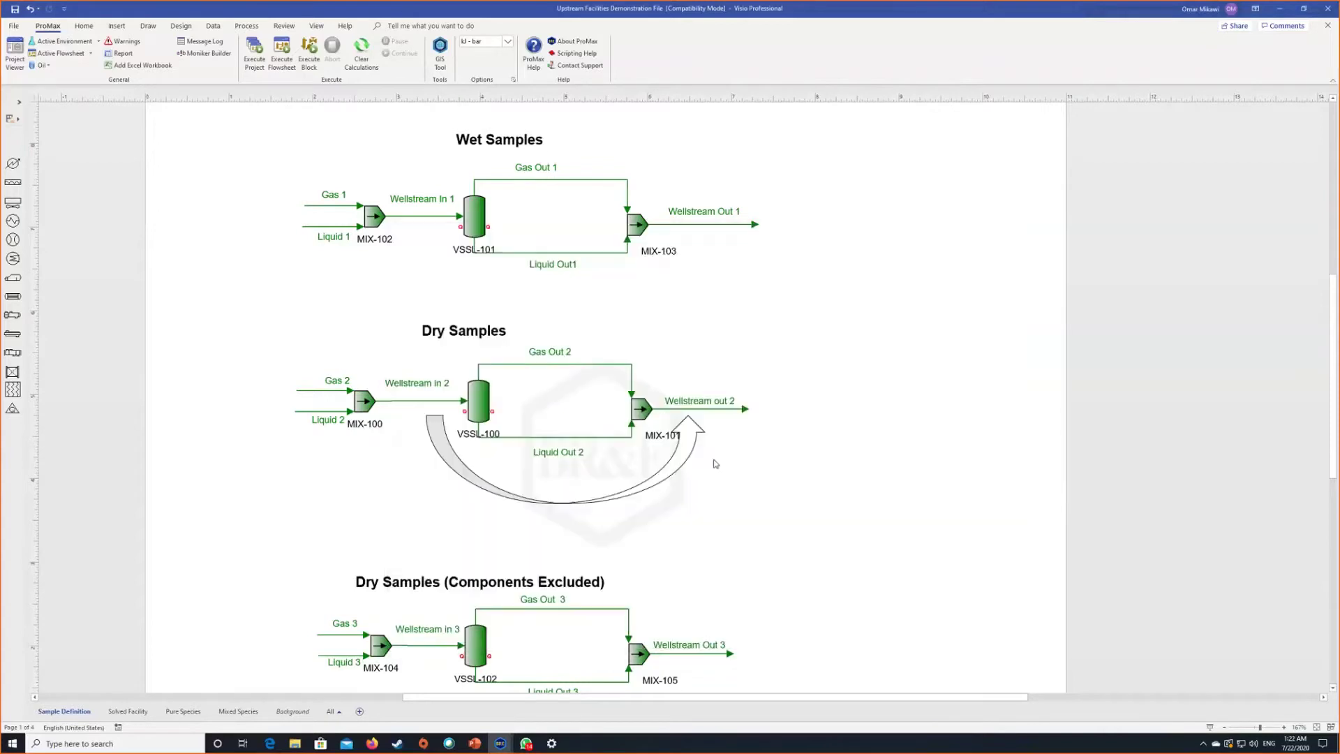
Step: Open the project's oil editor and start a new curve oil
left_click(40, 65)
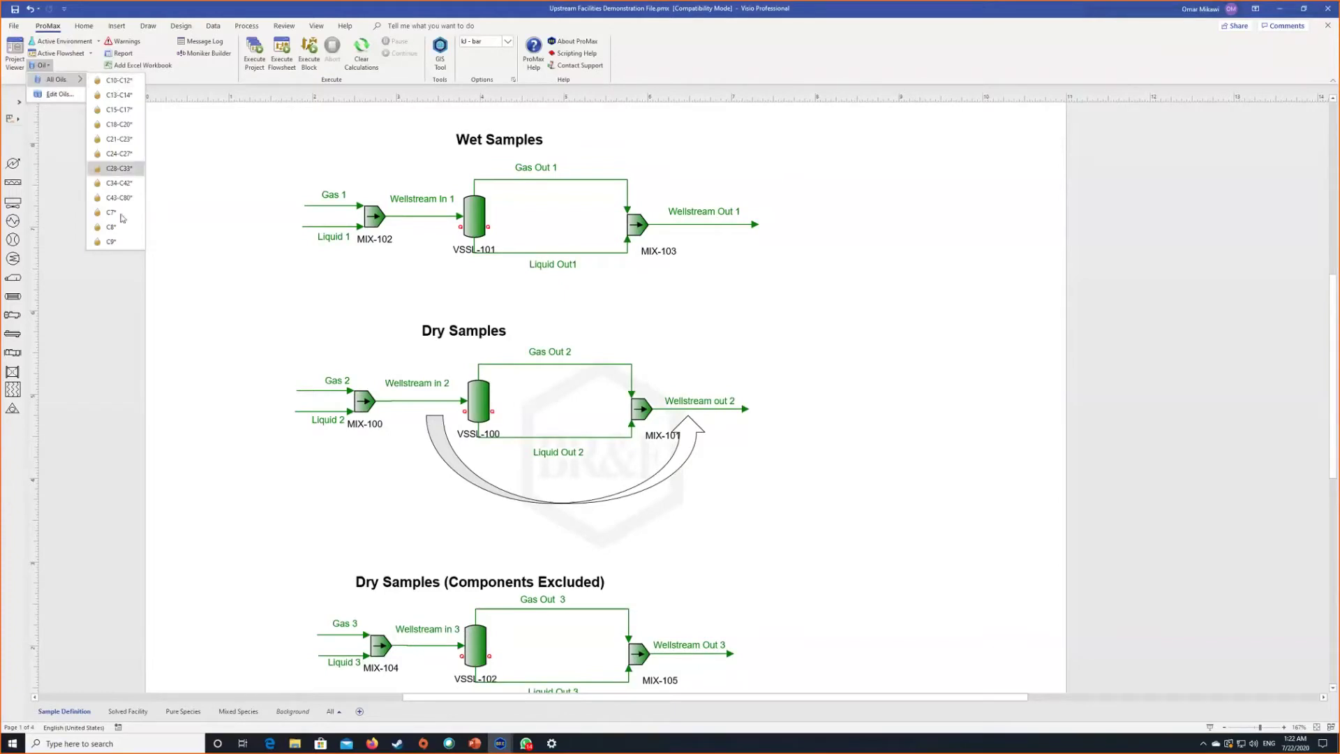
left_click(61, 95)
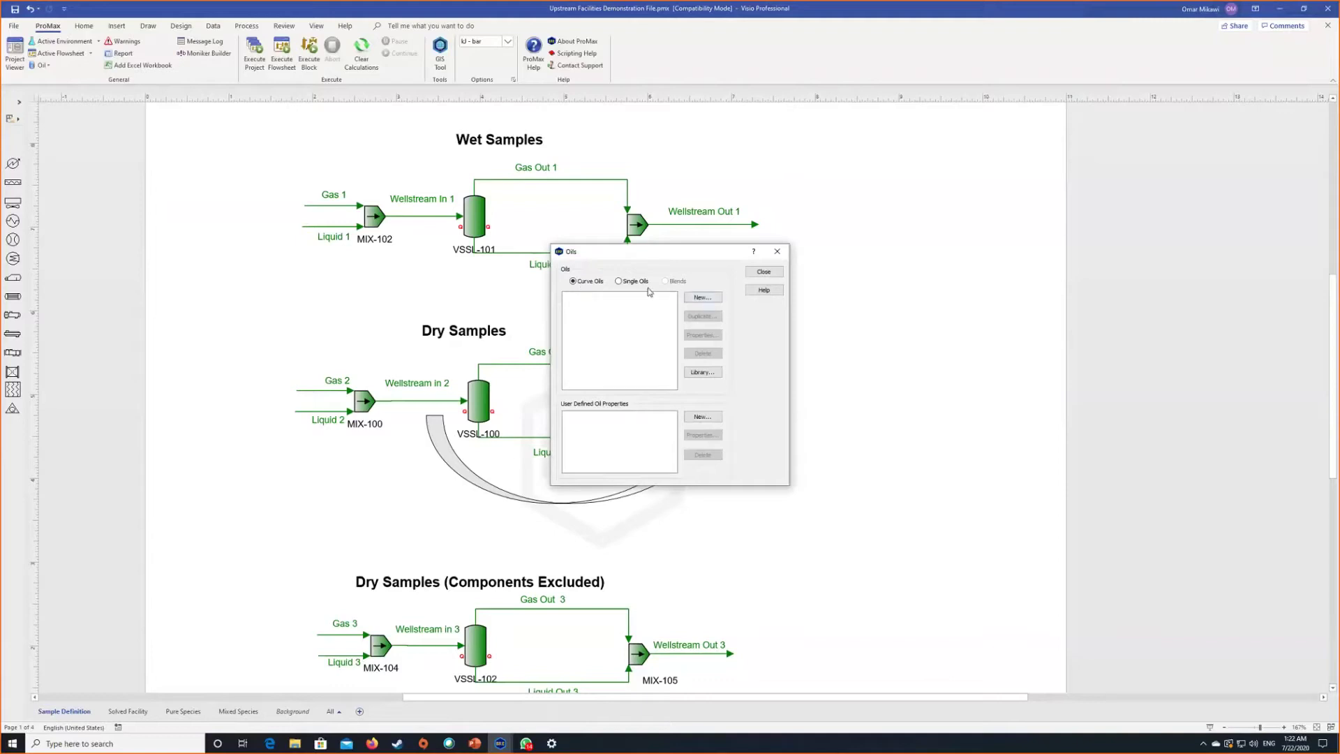
left_click(706, 298)
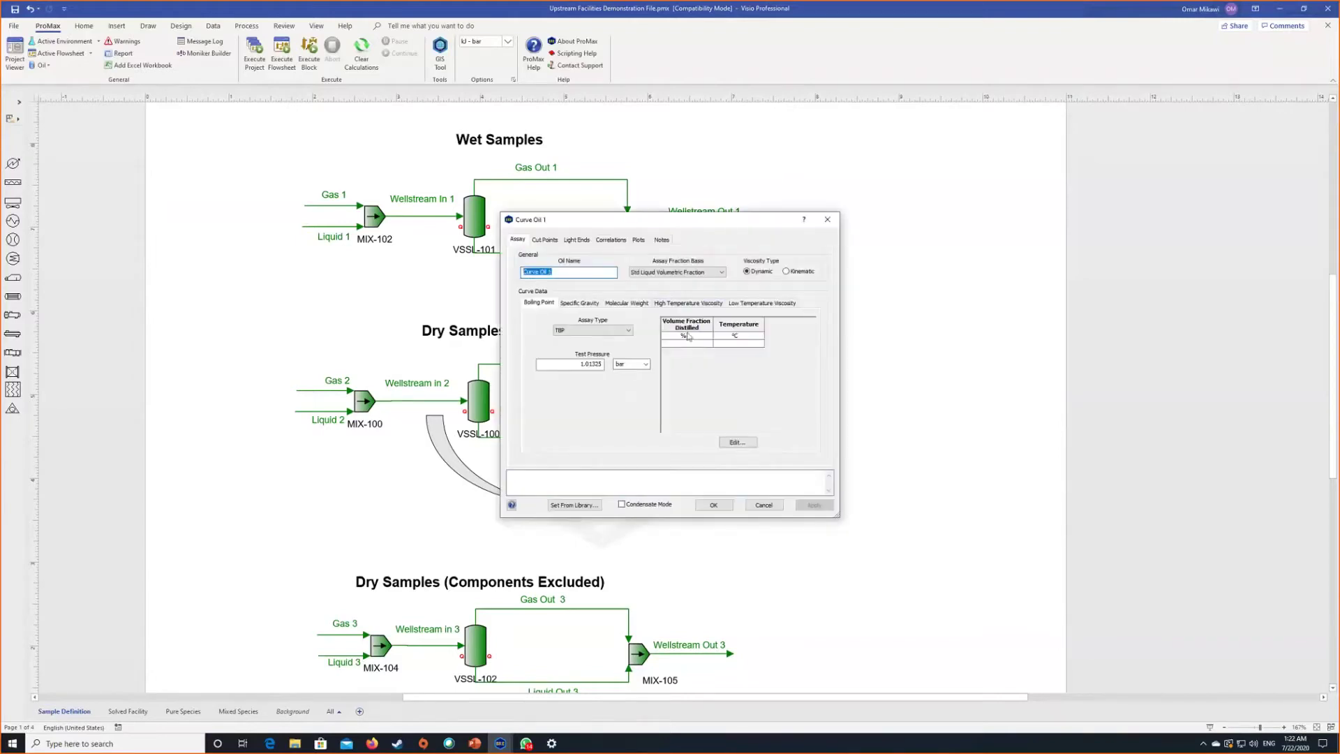
Step: Check the boiling point assay types, try a data row of 10 % distilled at 30 °C, and discard it
left_click(592, 330)
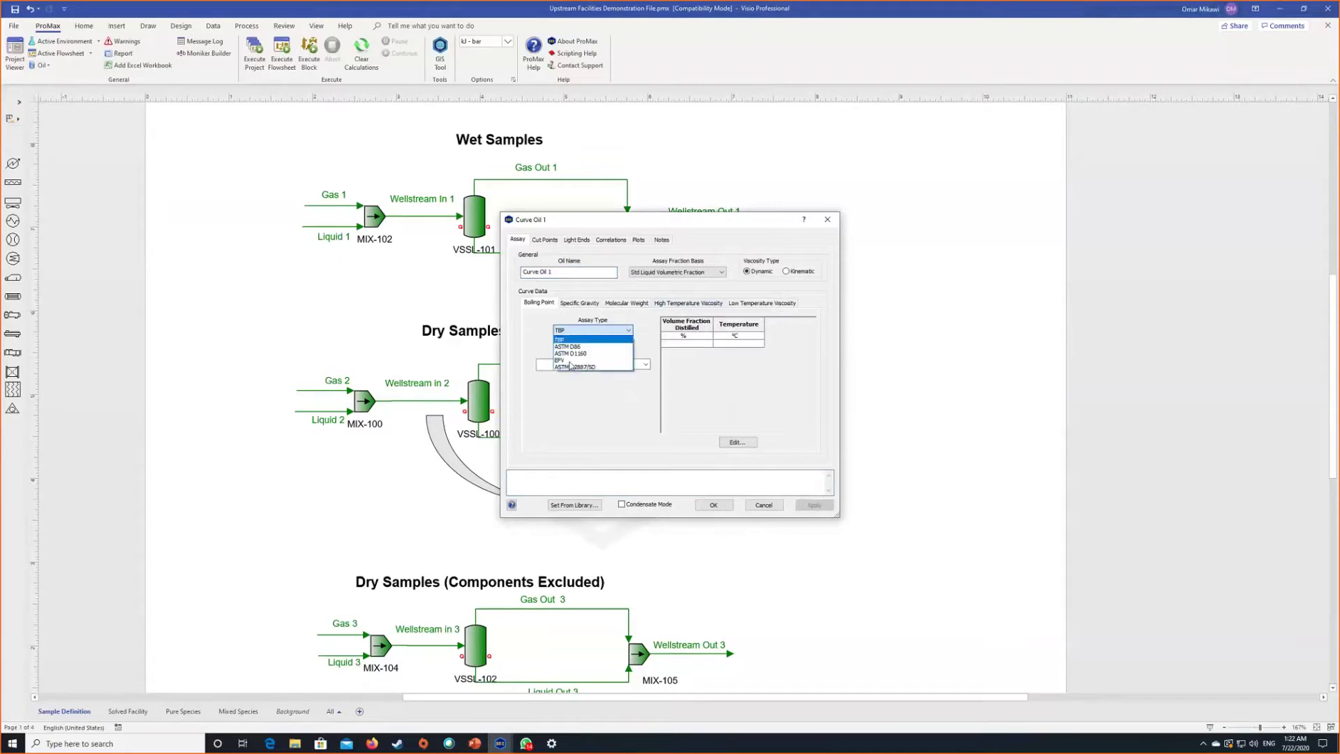
left_click(608, 333)
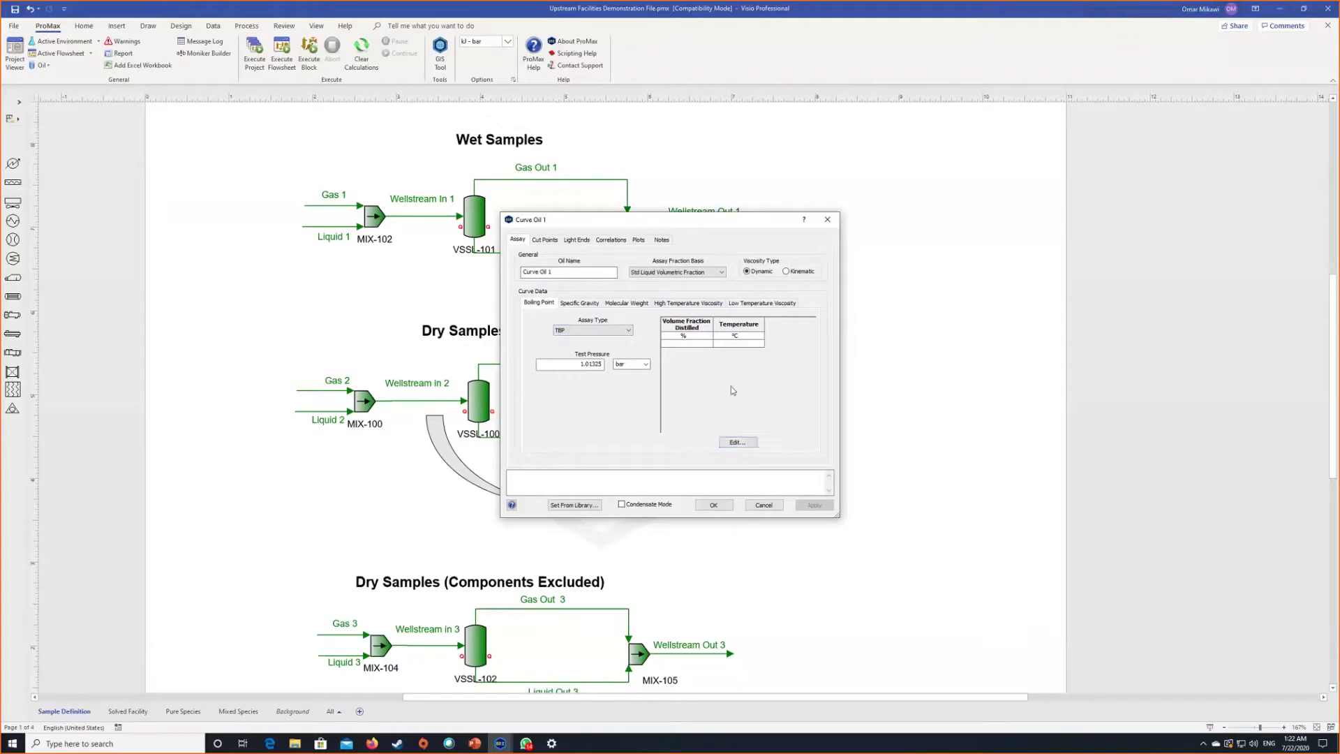
left_click(732, 445)
left_click(592, 289)
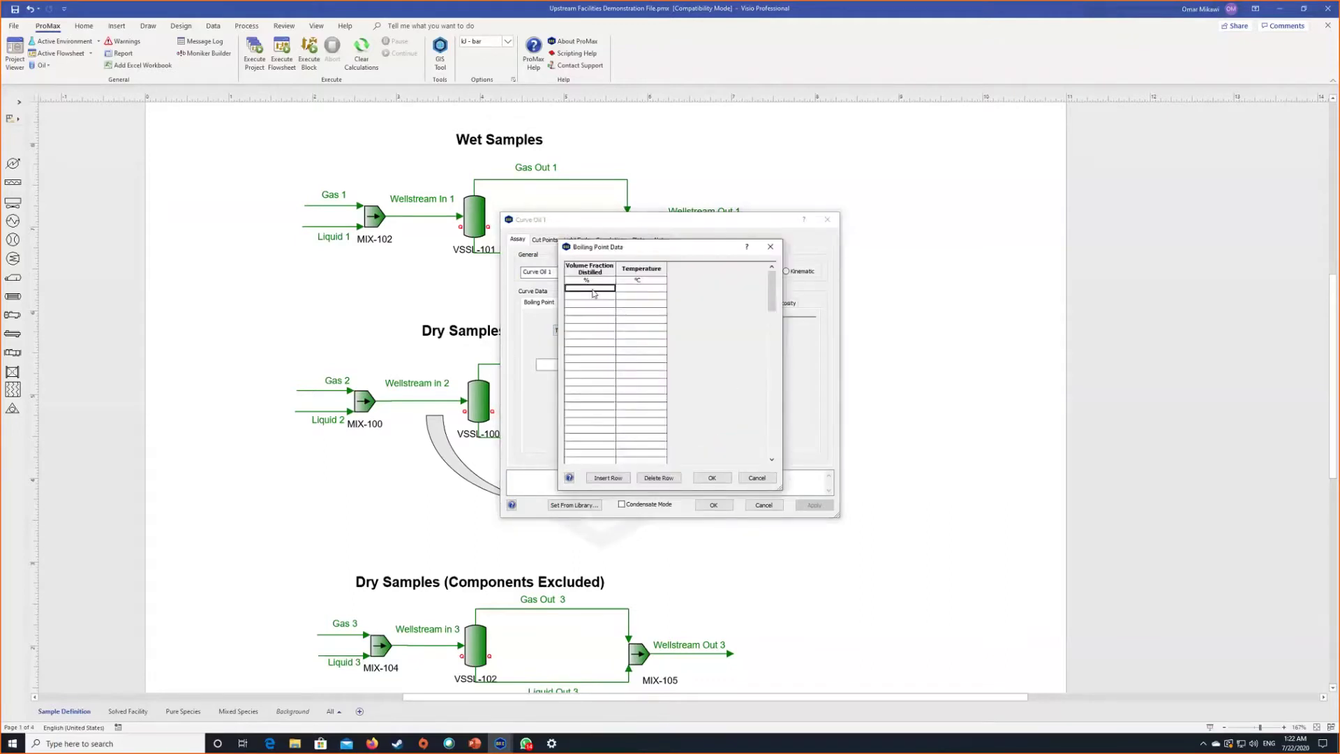
type("10")
key("Tab")
type("30")
left_click(598, 293)
left_click(756, 481)
left_click(709, 410)
Step: Look through the curve oil's specific gravity and molecular weight data, and try adding methane as a light ends component
left_click(579, 303)
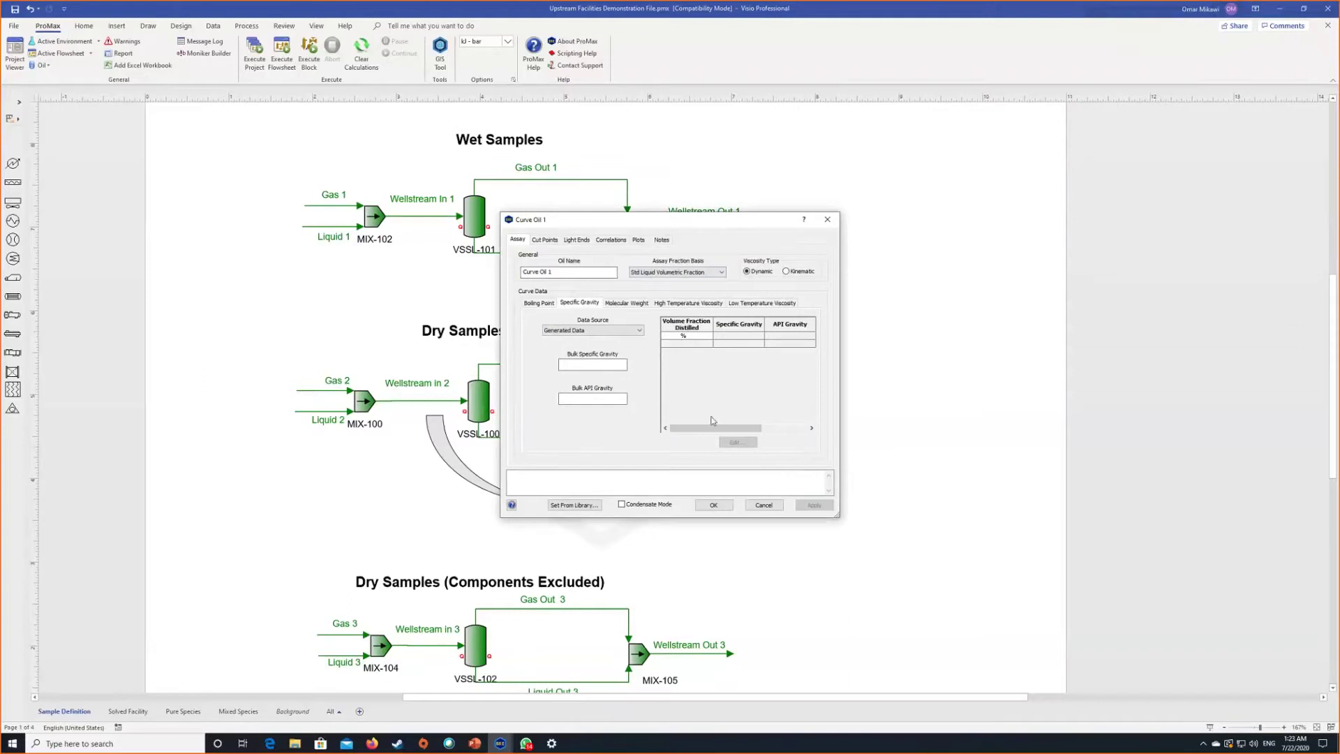
left_click(631, 305)
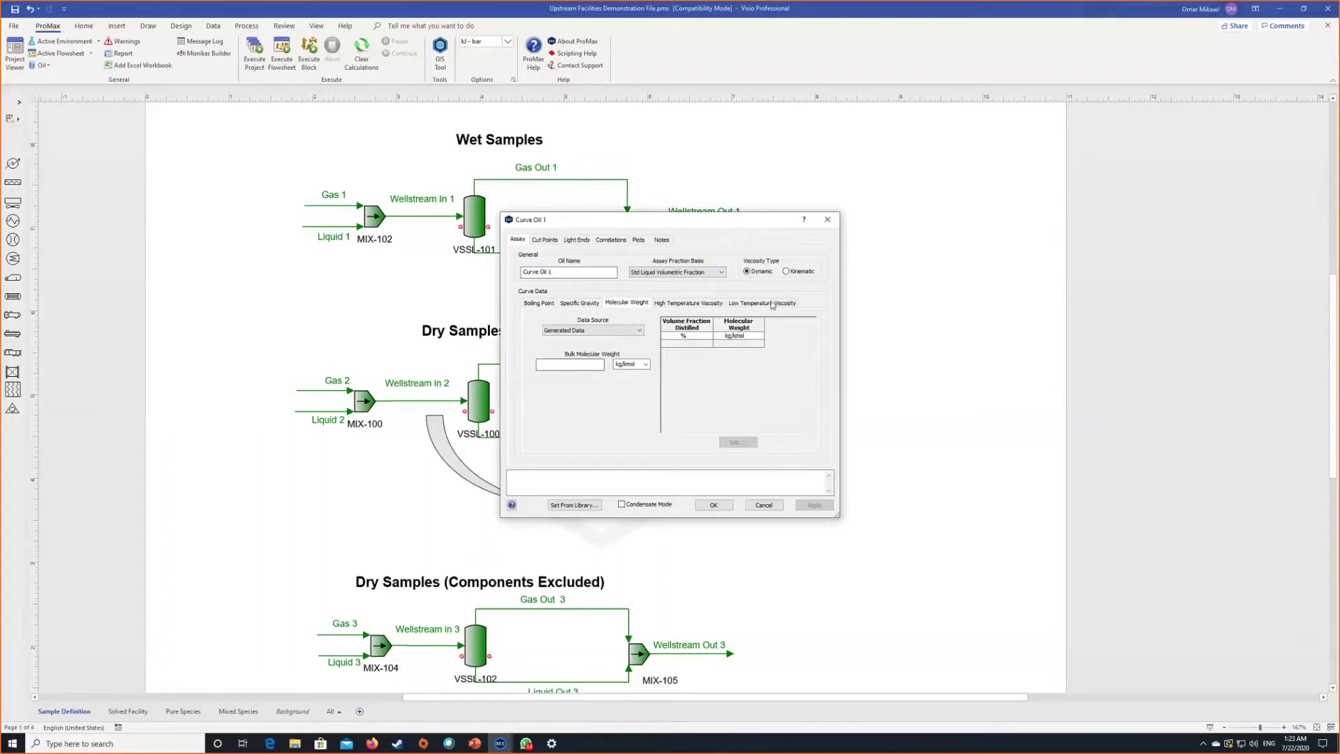
left_click(578, 241)
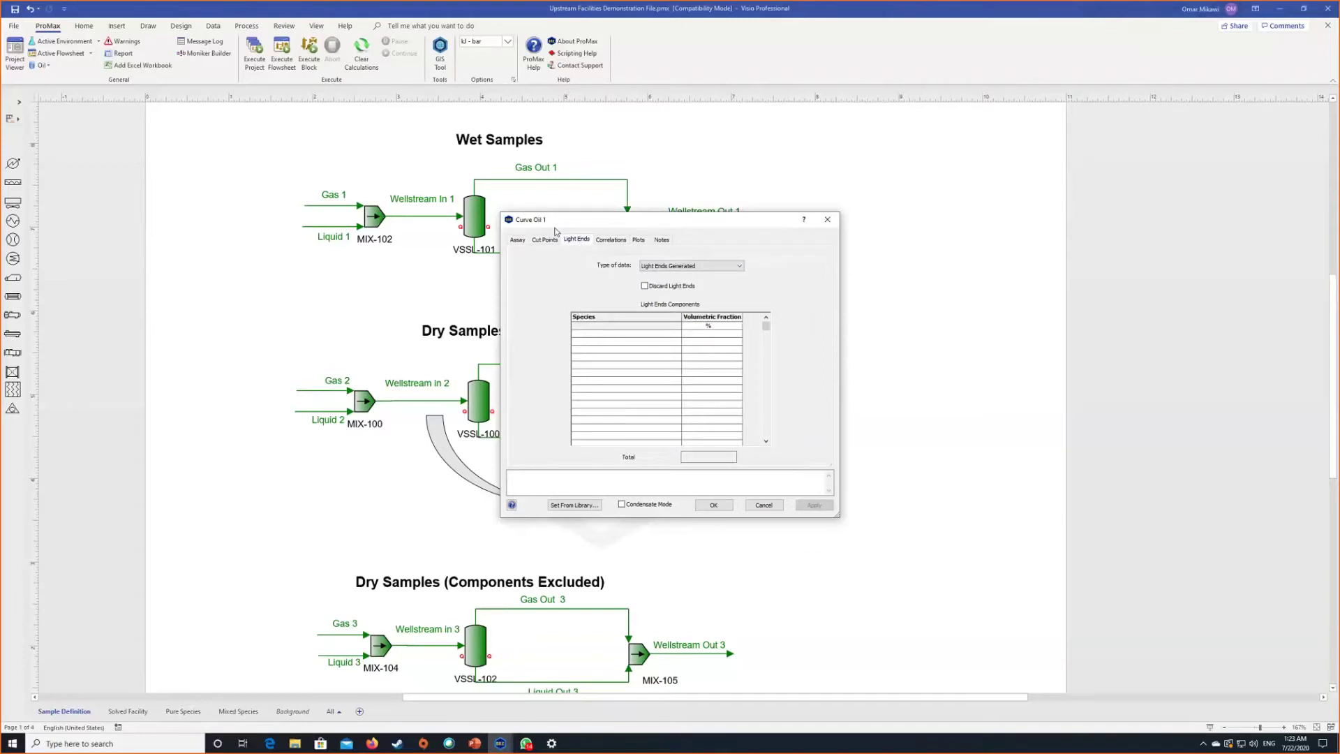
left_click(667, 341)
type("mme")
key("BackSpace")
type("ethane")
key("Return")
left_click(652, 342)
key("Delete")
Step: Switch the curve oil's assay to condensate mode with an initial carbon number of 7 and an ending carbon number of 36
left_click(520, 241)
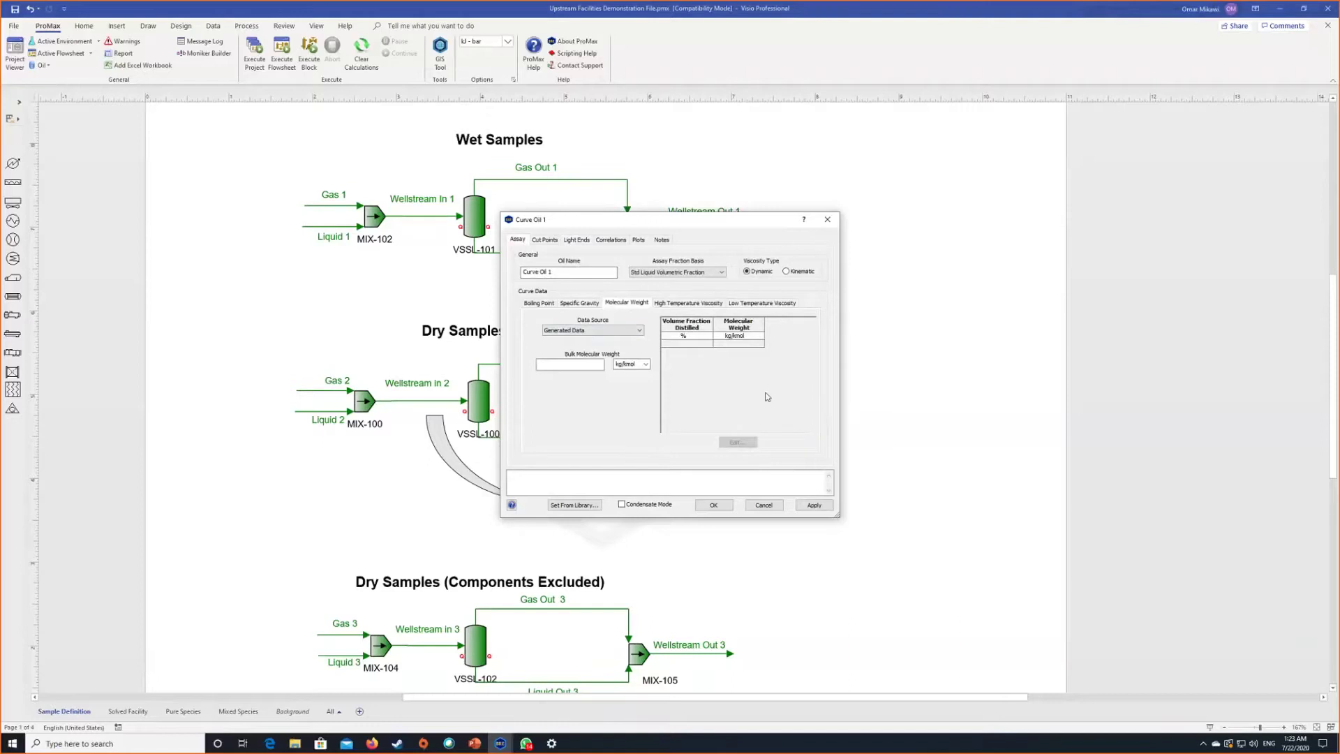
left_click(526, 307)
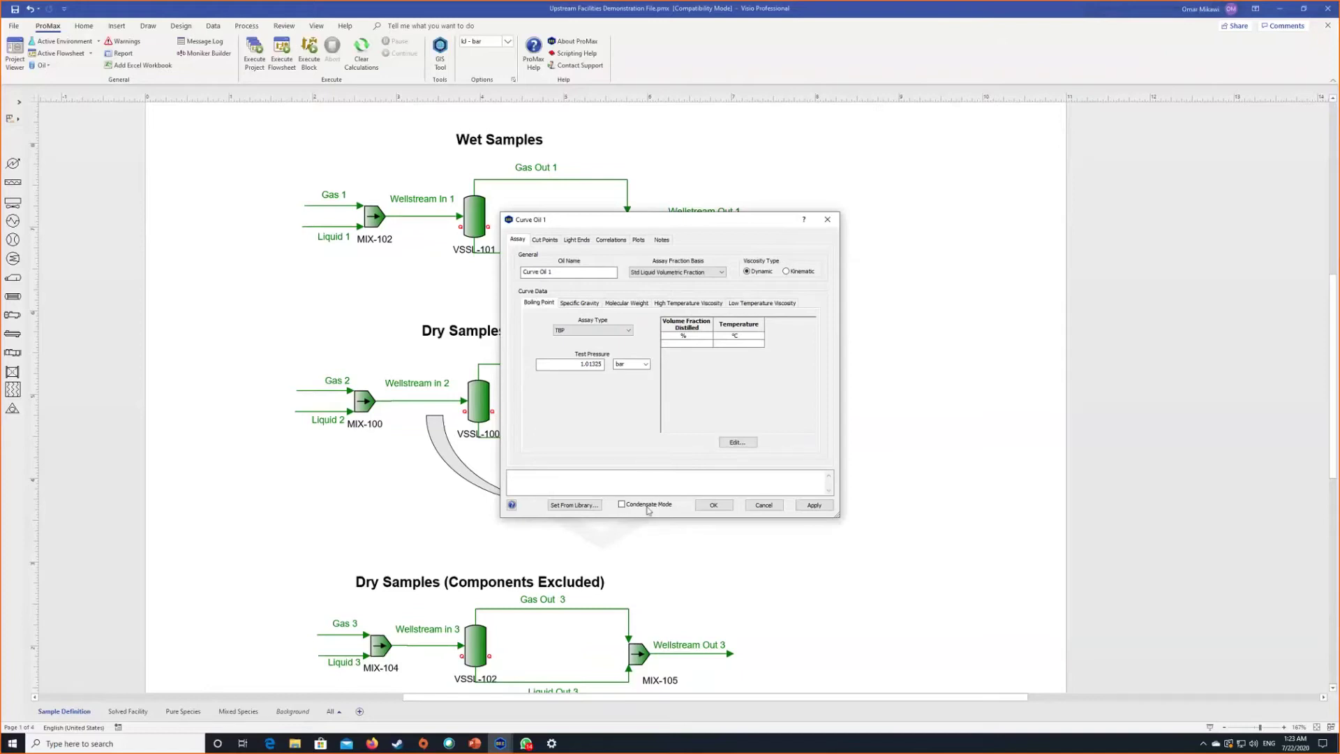
left_click(621, 504)
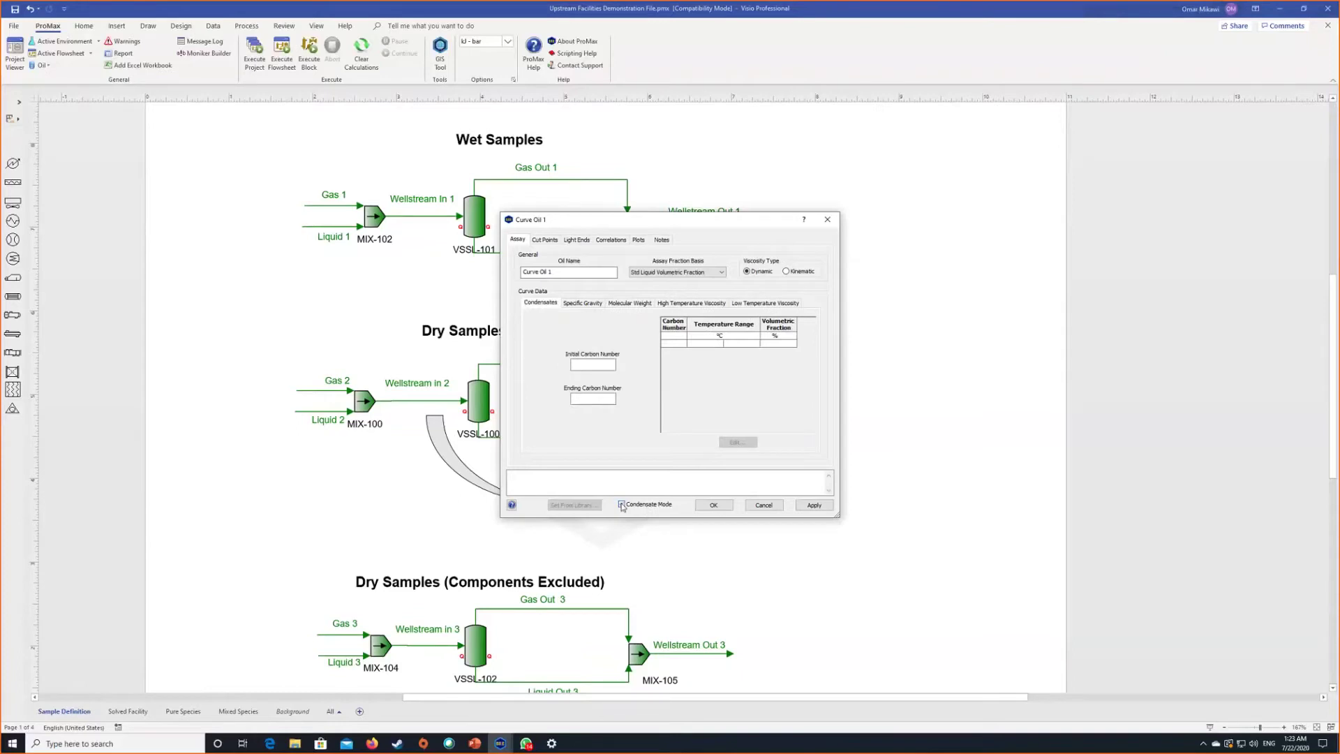
left_click(683, 344)
left_click(610, 366)
type("36")
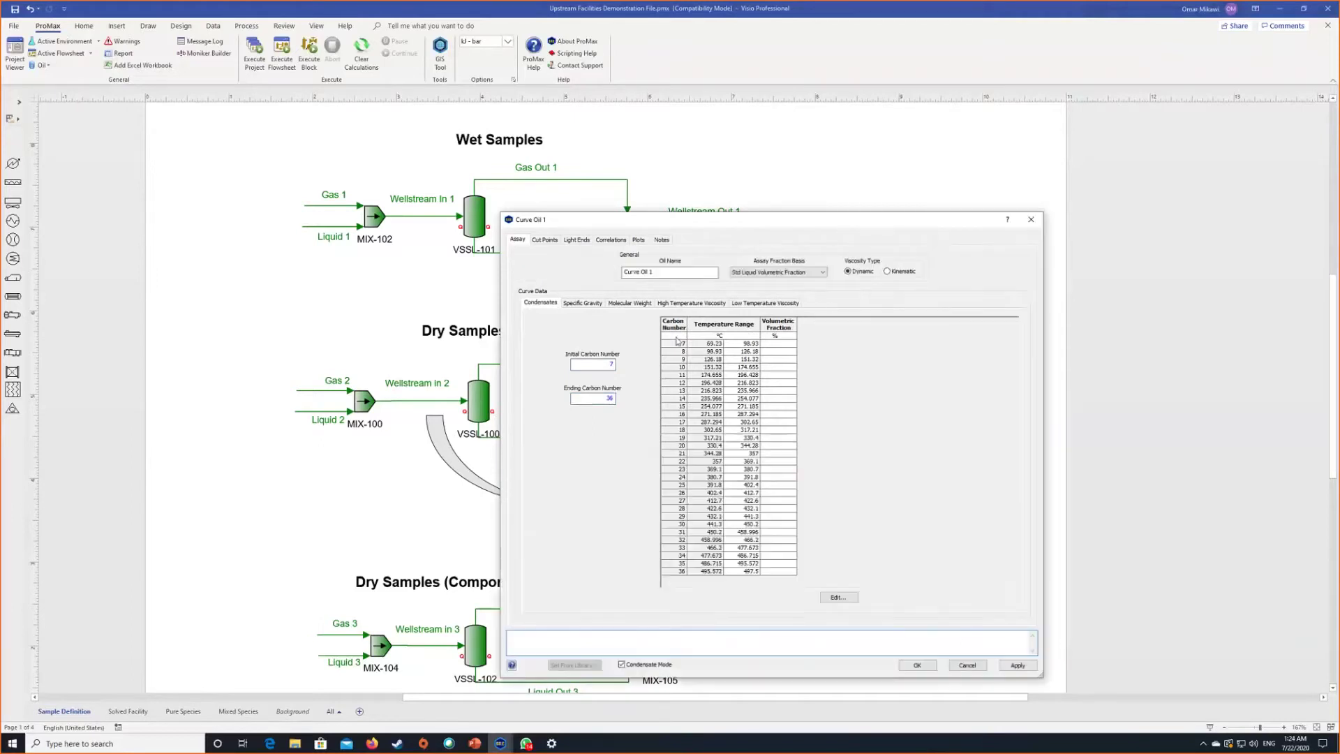
Step: Examine the condensate volumetric fraction, specific gravity and molecular weight data of the curve oil
left_click(789, 346)
left_click(577, 303)
left_click(623, 304)
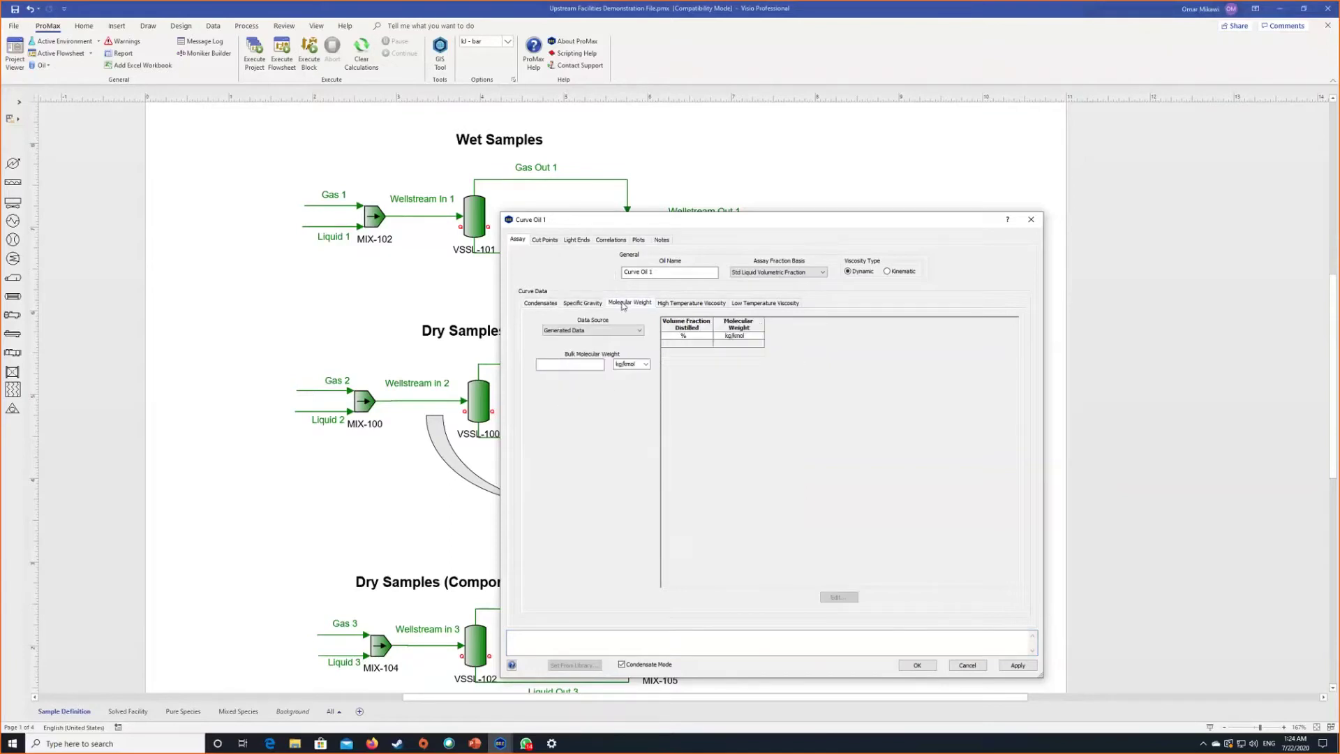
left_click(539, 305)
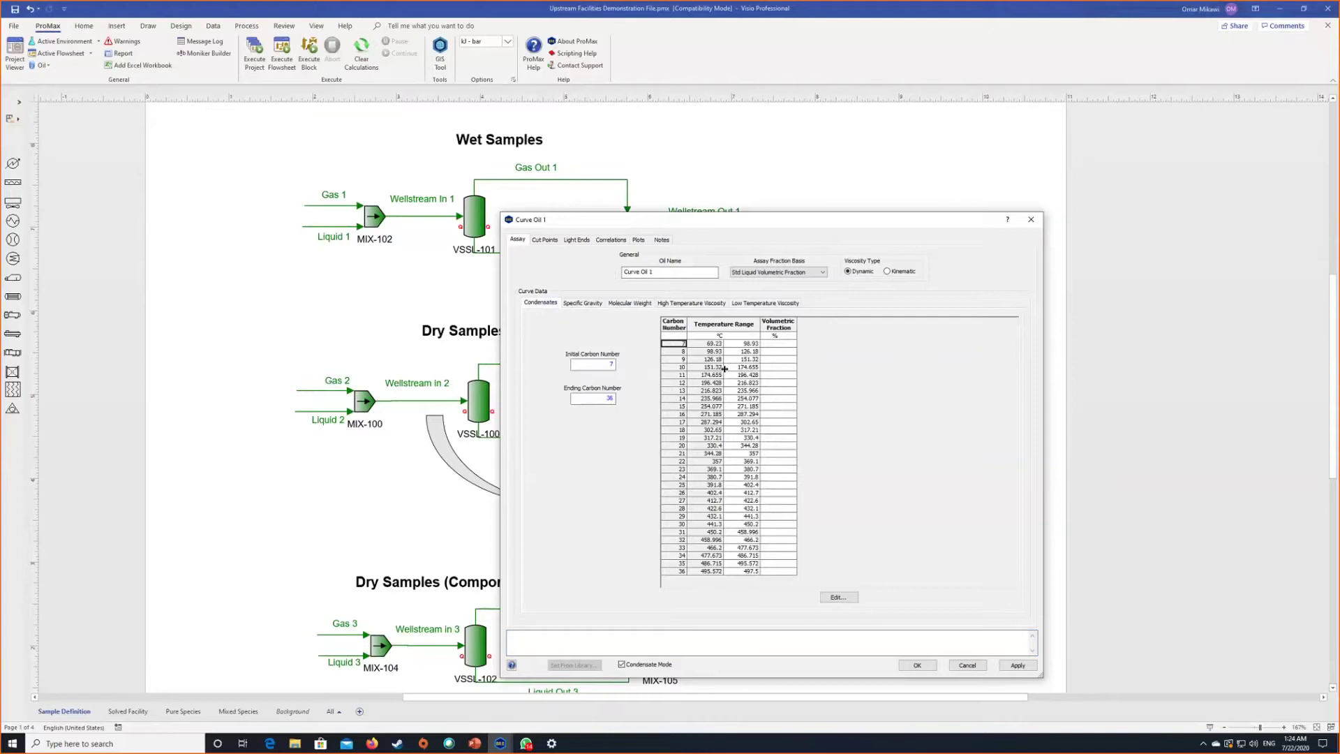
left_click(599, 366)
Step: Cancel the changes to the curve oil and delete the unspecified oil
left_click(974, 668)
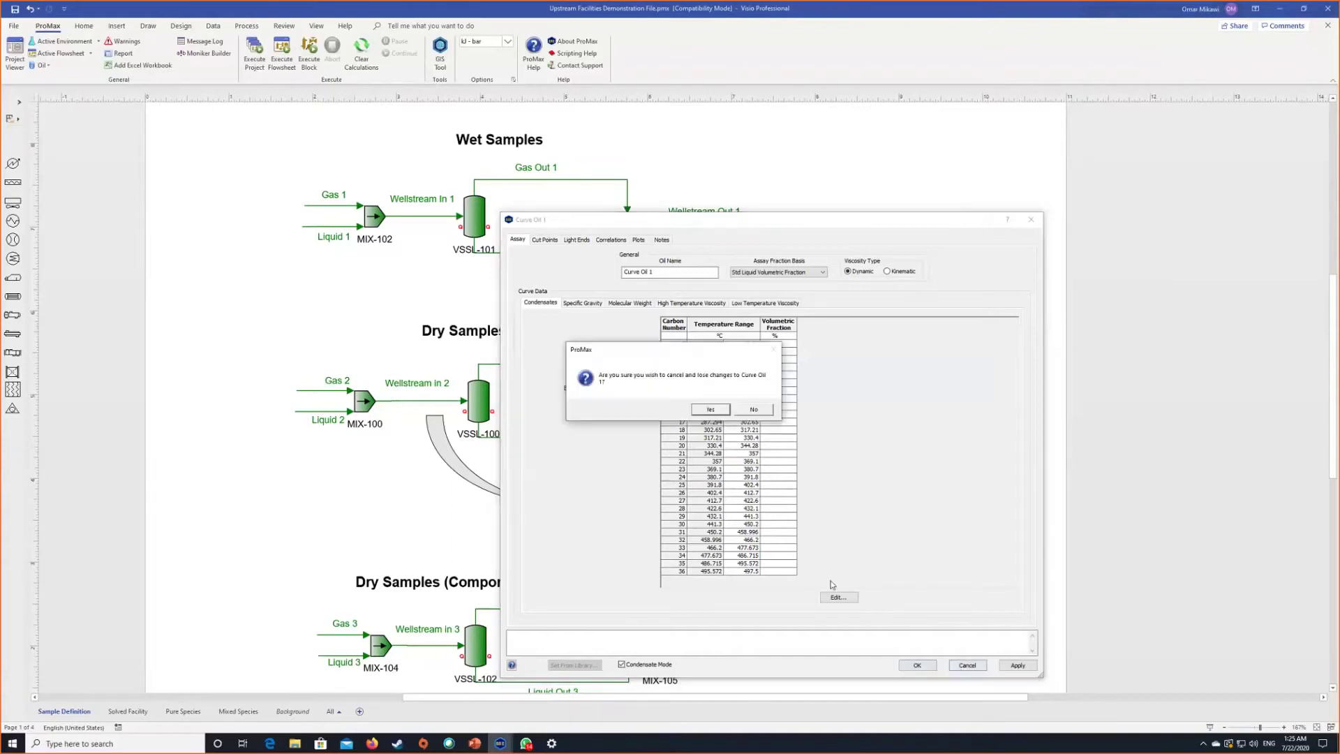
left_click(712, 410)
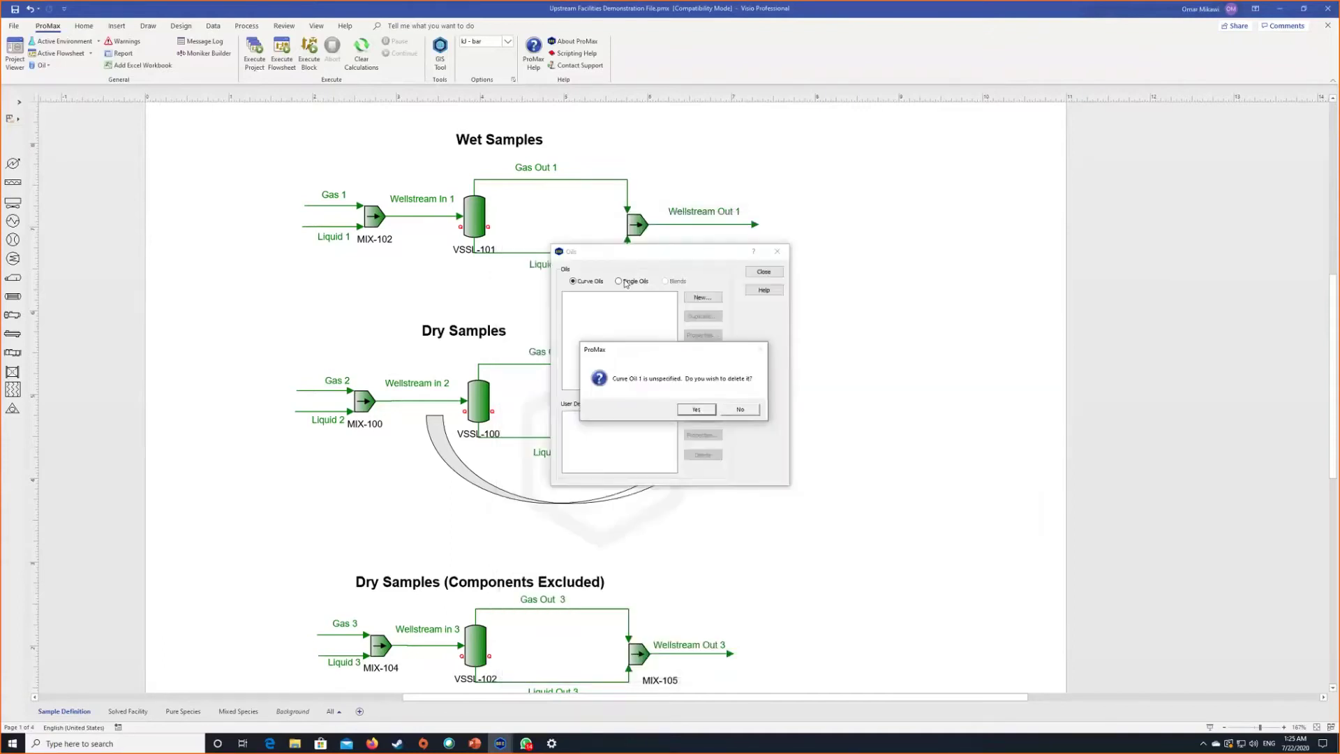
left_click(707, 416)
Step: Show the existing single oils and start a new single oil
left_click(619, 281)
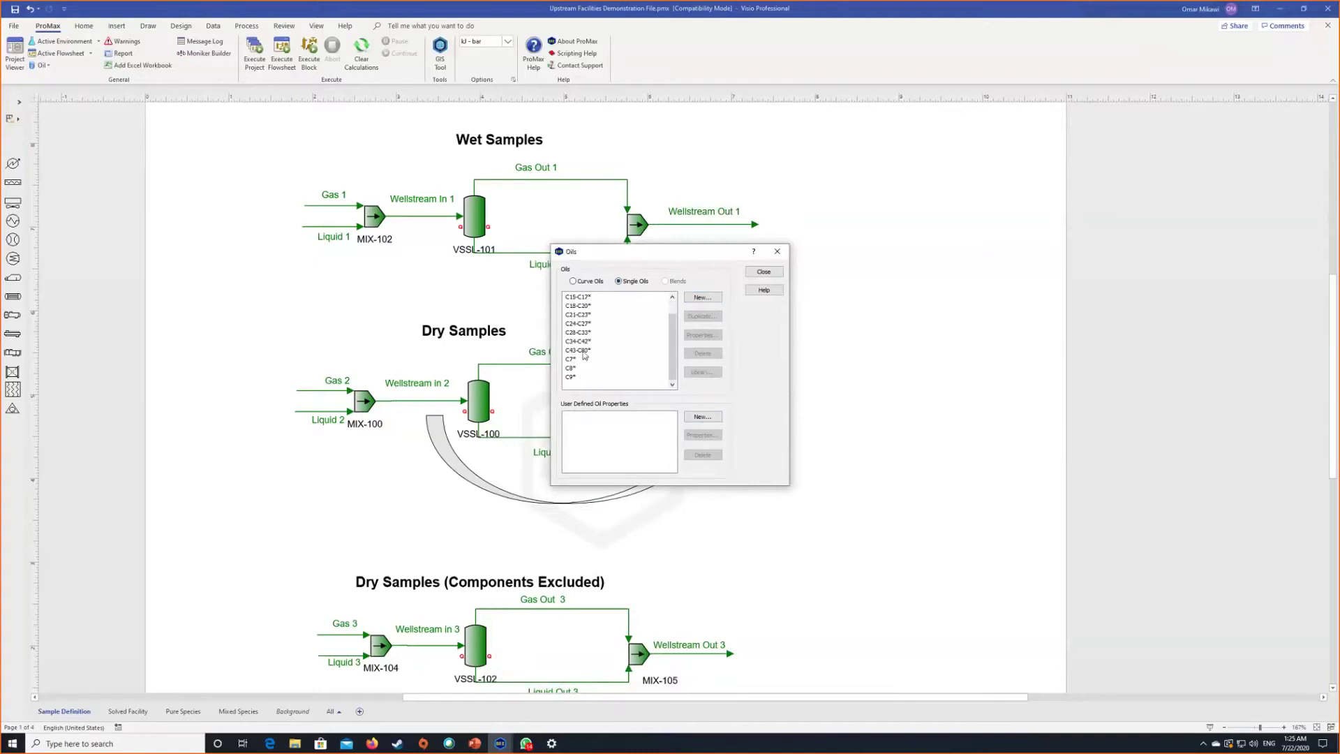
scroll(592, 334, "up", 1)
left_click(710, 300)
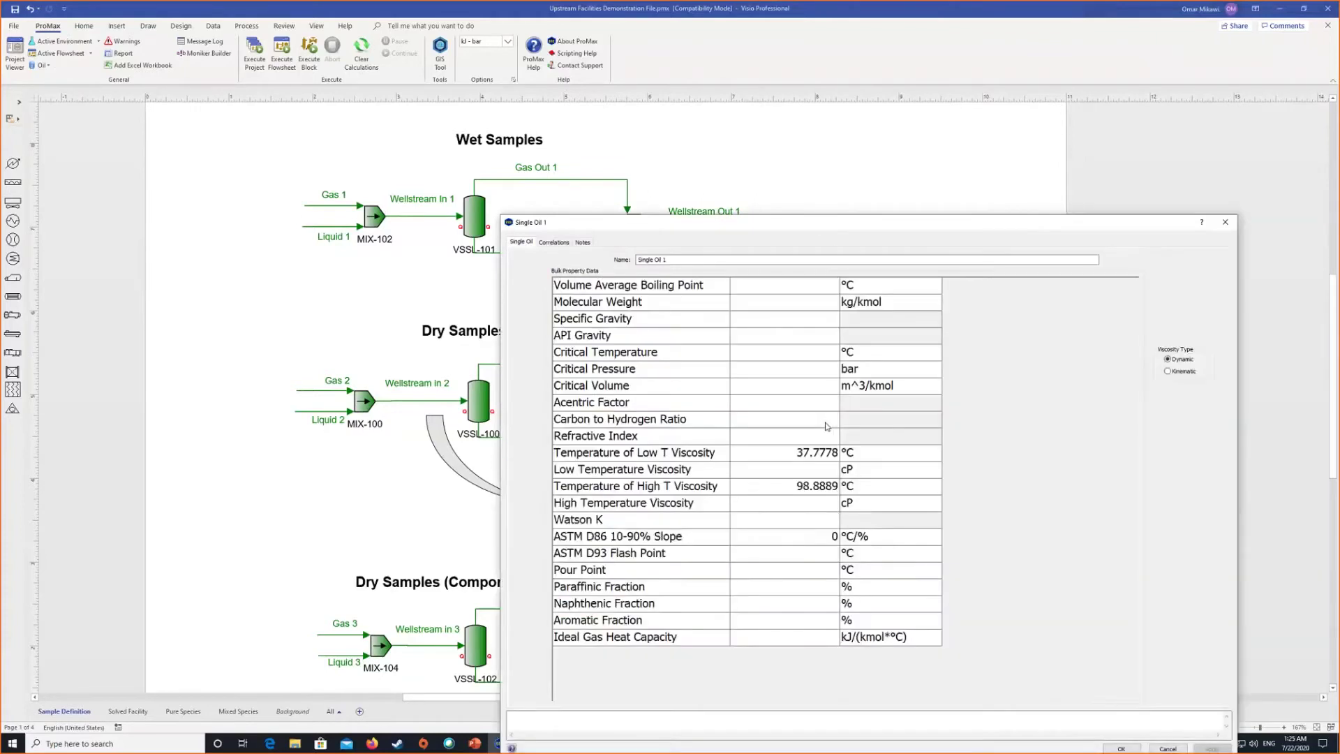
left_click_drag(729, 259, 442, 268)
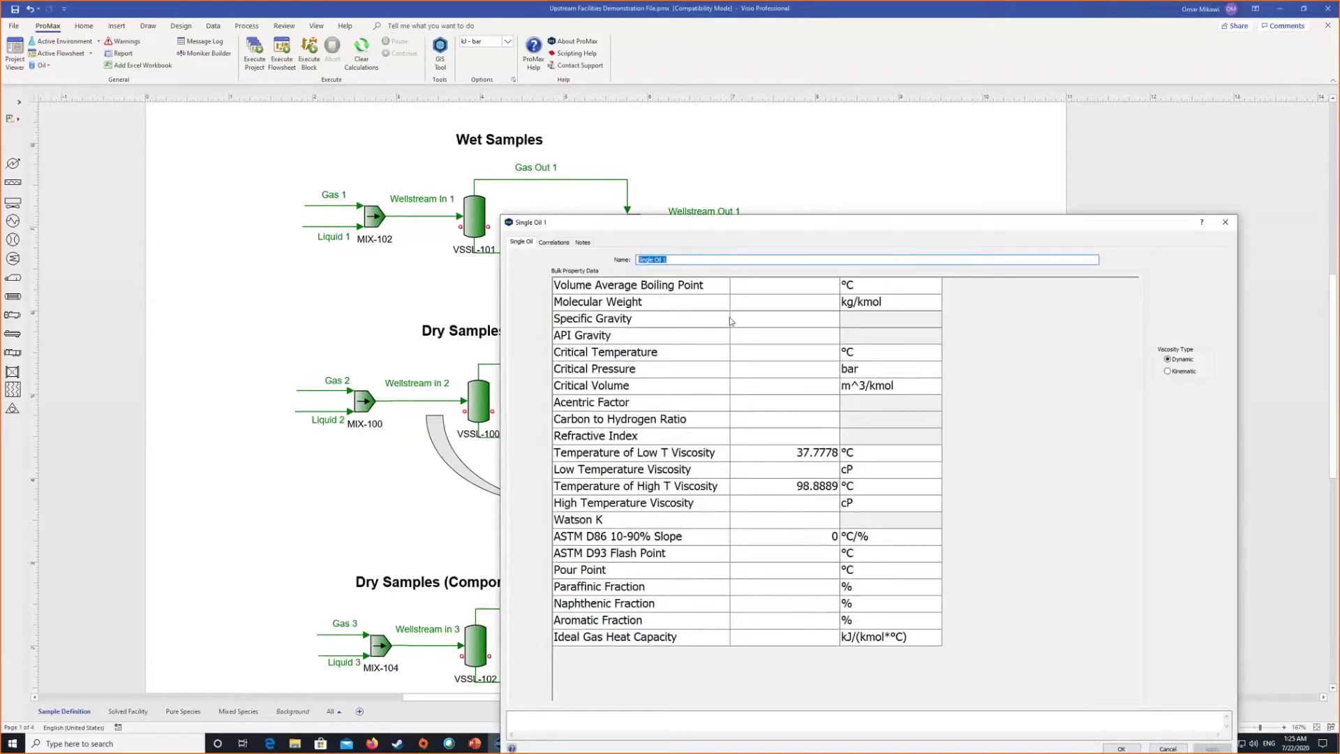
left_click(728, 261)
Step: Set the single oil's molecular weight to 180 kg/kmol and its specific gravity to 0.82
left_click(758, 307)
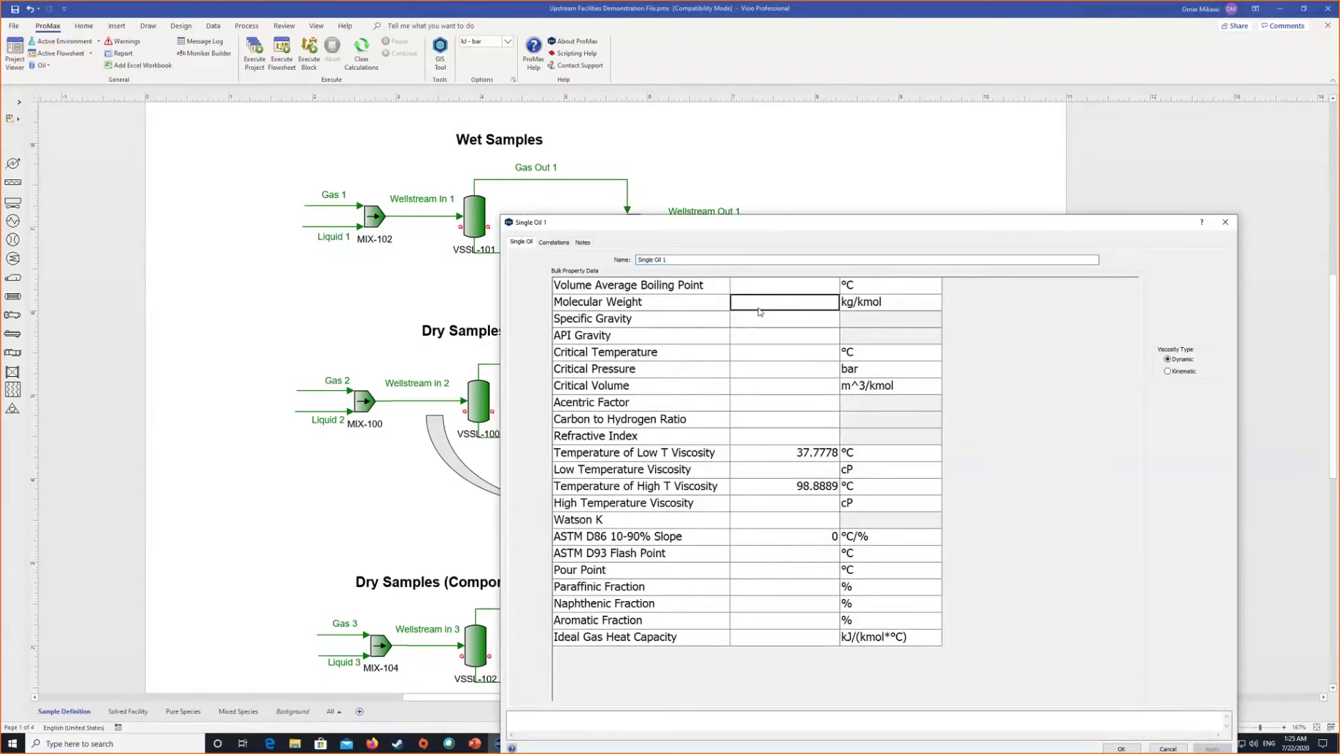
type("180")
key("Return")
type(".8")
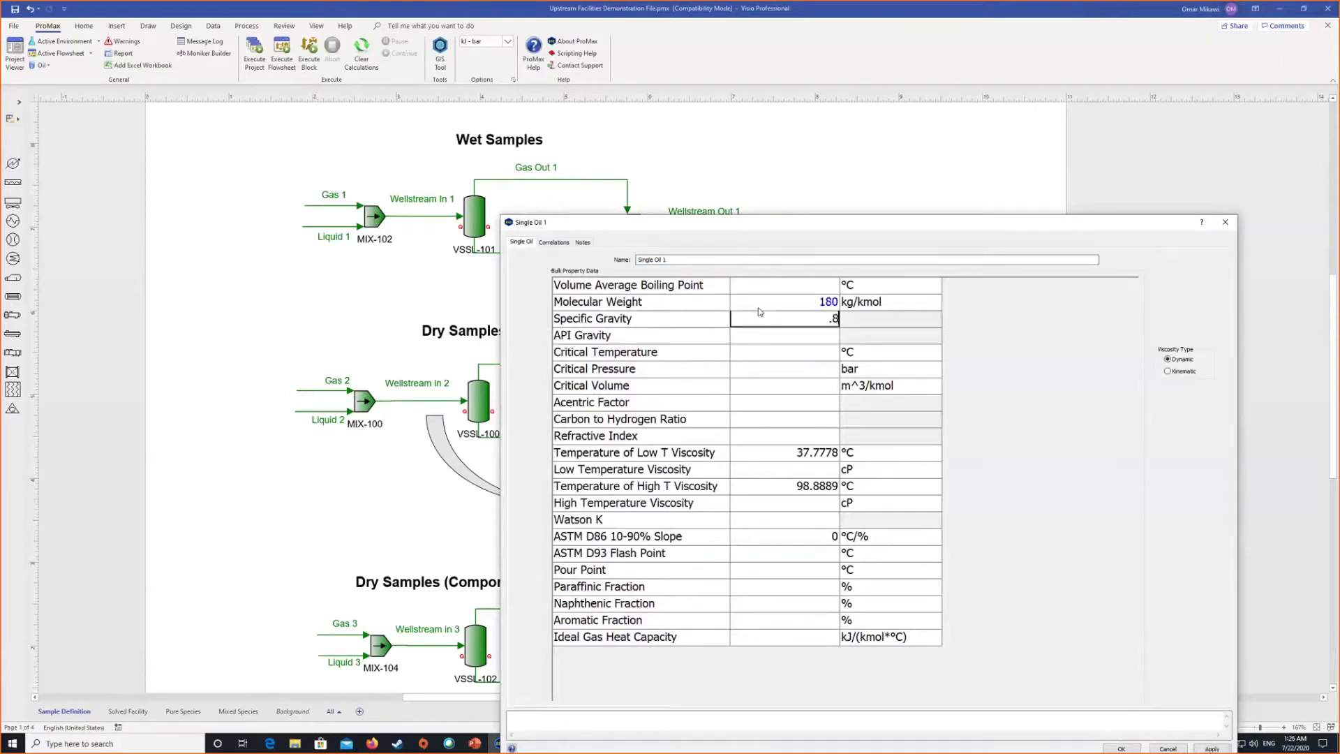
type("2")
key("Return")
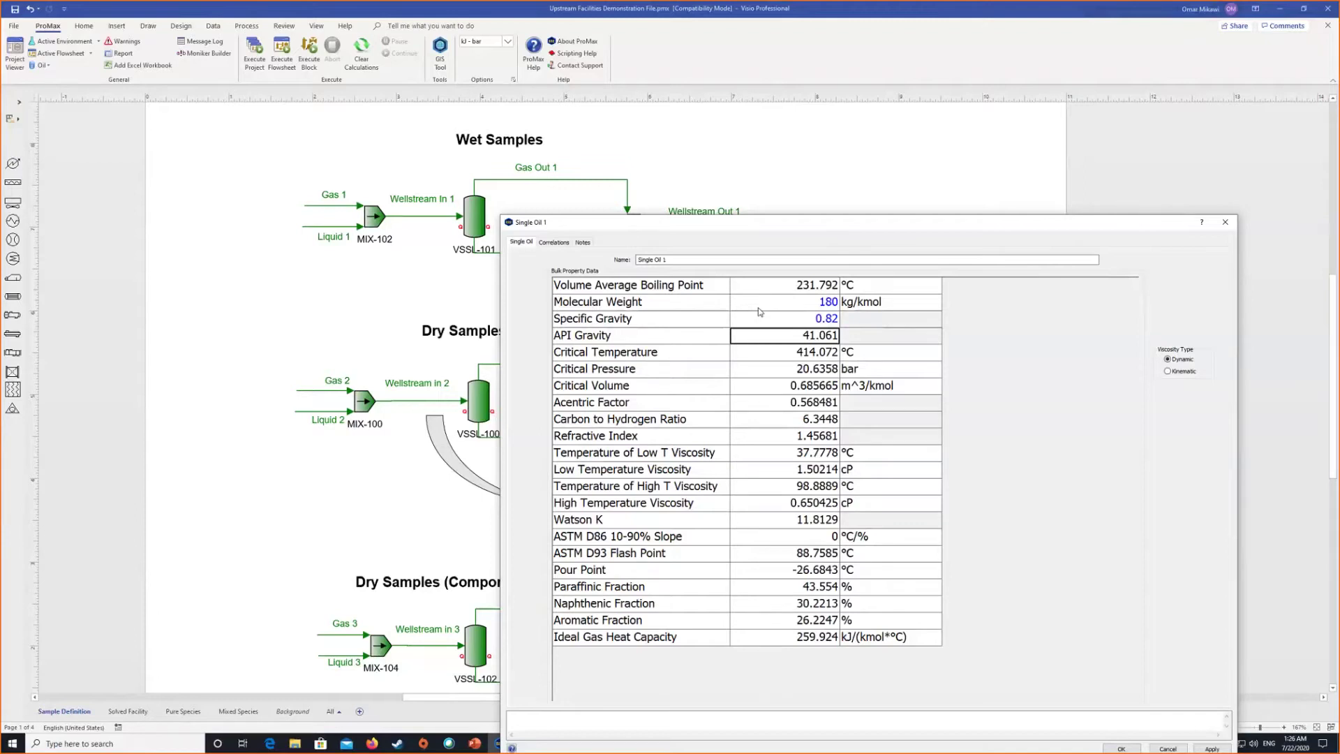
Step: Override the single oil's high temperature viscosity with 0.68 cP
key("Down")
key("Down")
key("Down")
key("Down")
key("Down")
key("Down")
key("Down")
key("Down")
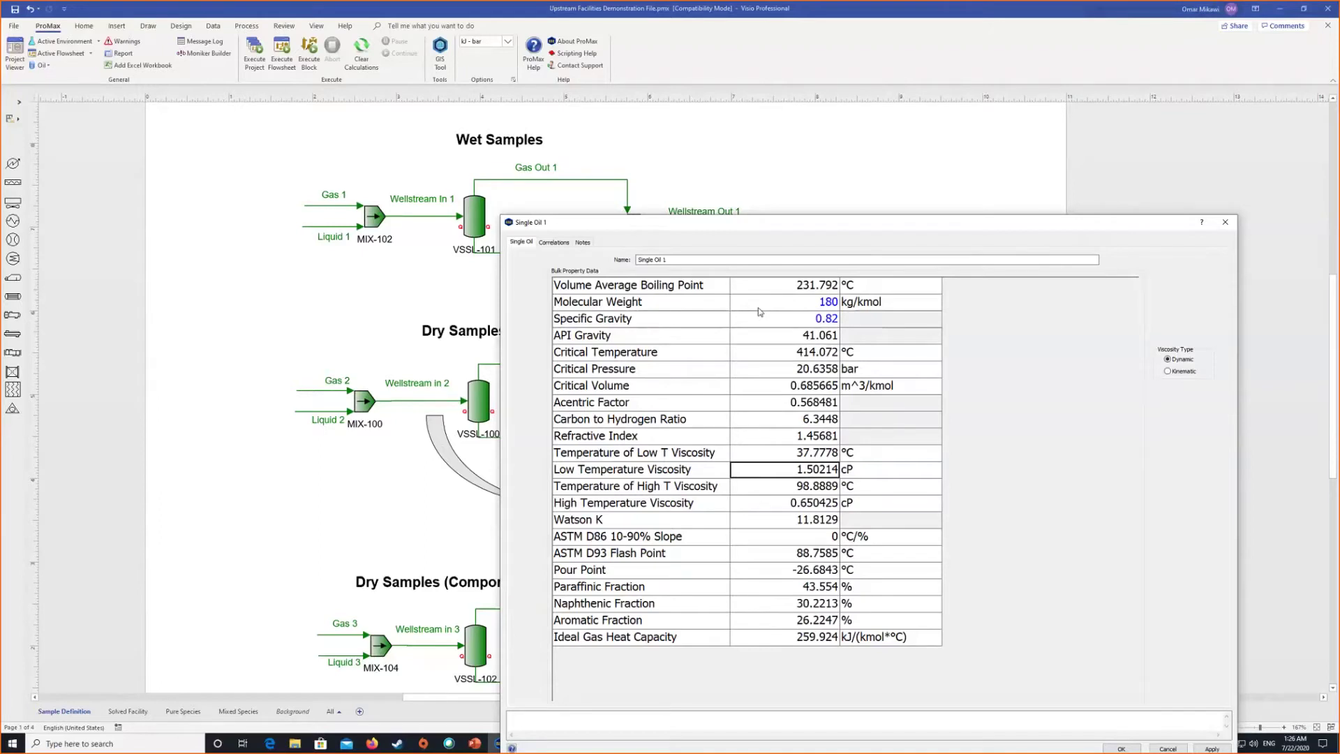
key("Down")
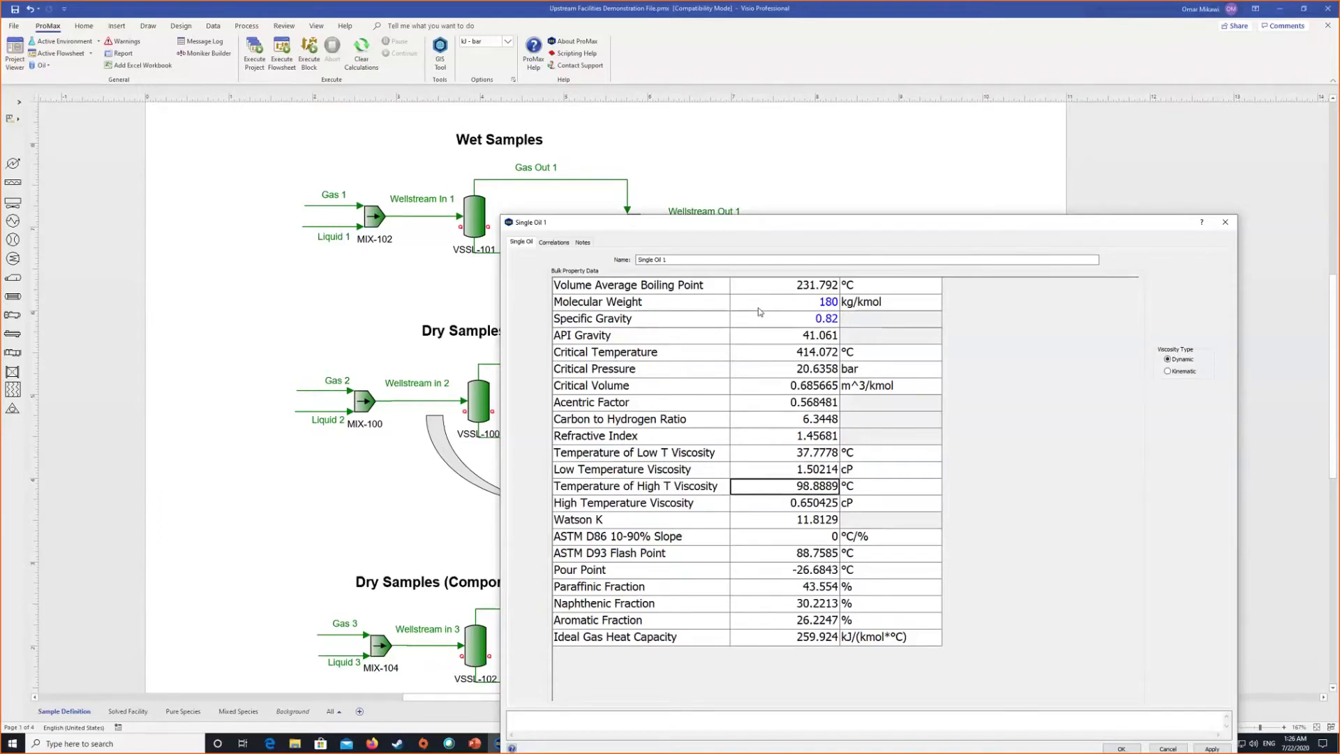
key("Down")
key("Down")
key("Up")
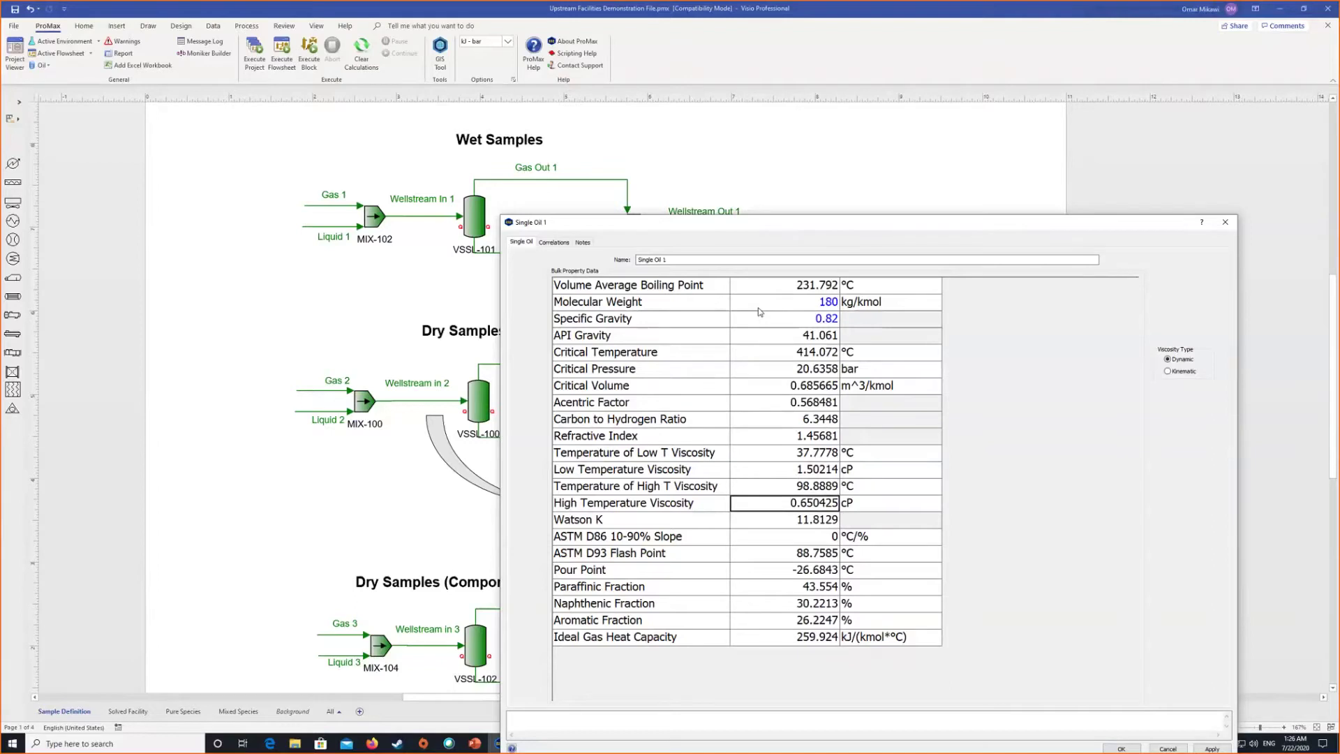
type("0.68")
key("Return")
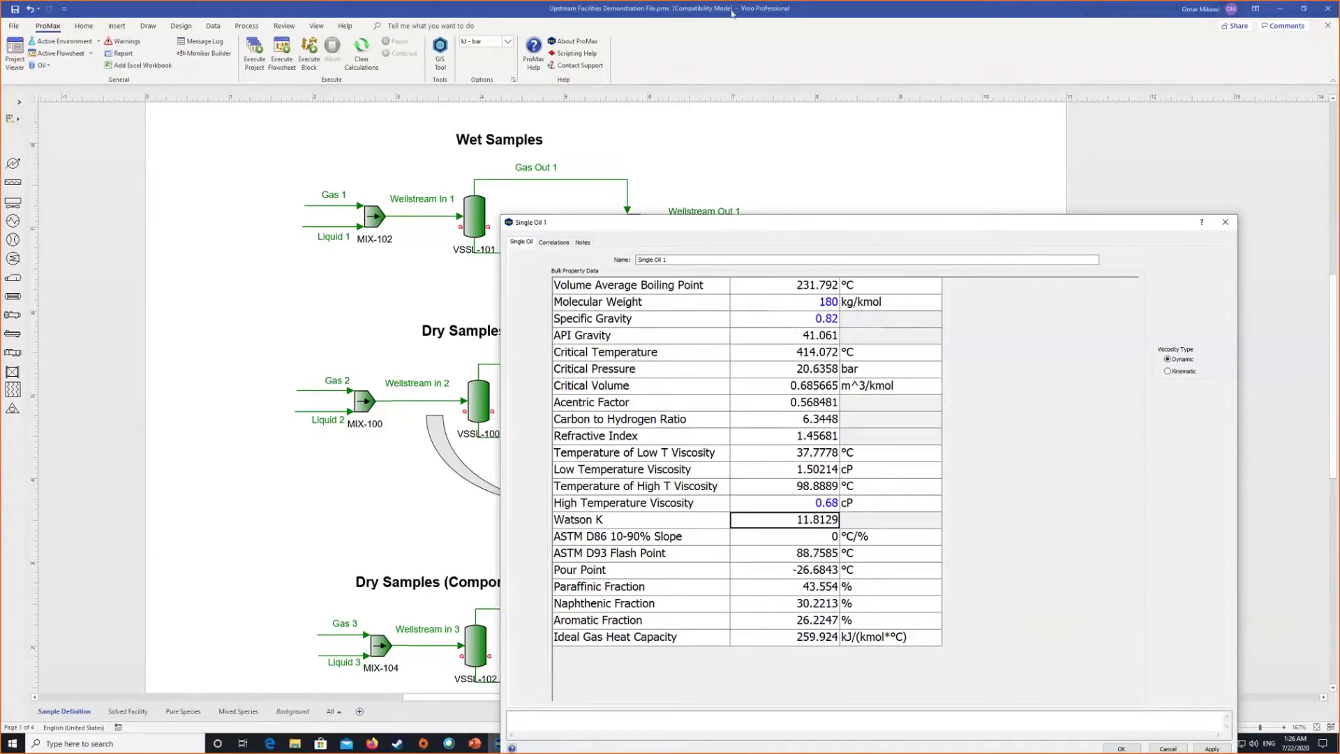
left_click_drag(810, 224, 732, 11)
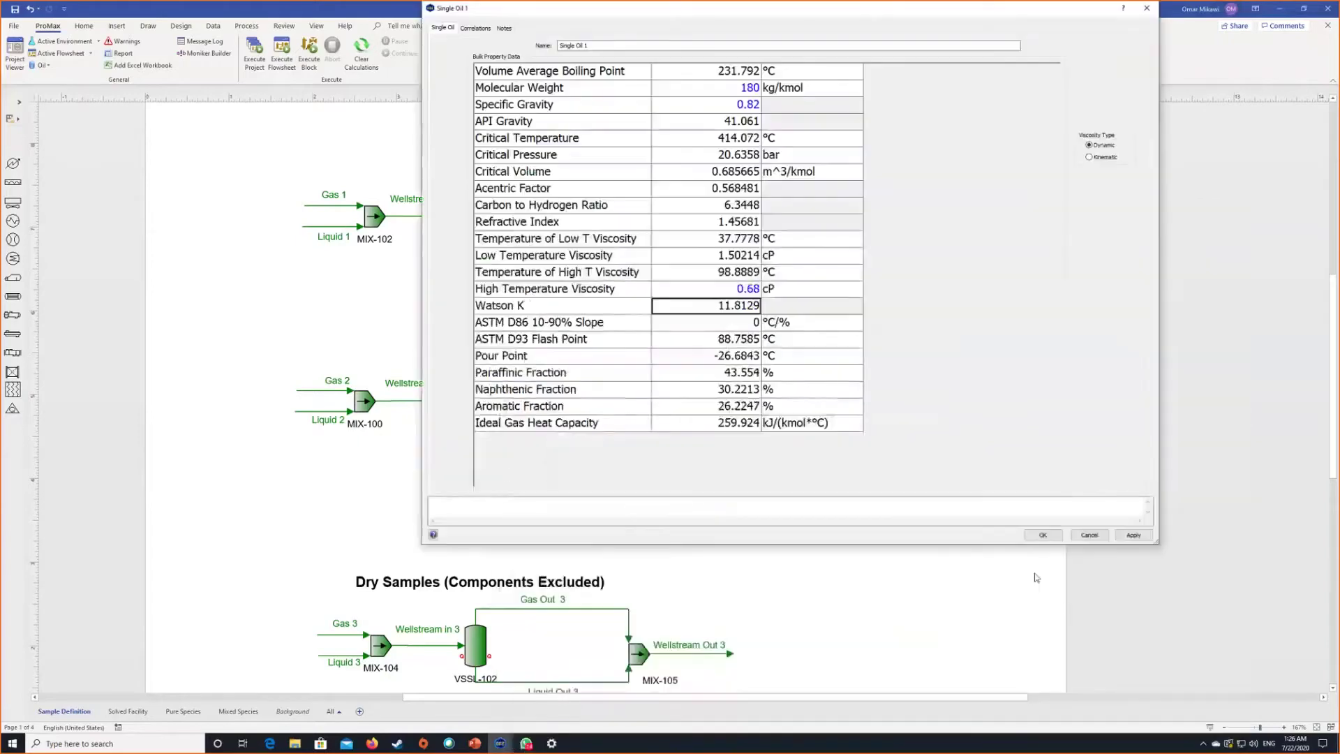
Step: Save the single oil and select it among the available oils of the Pure Species - Peng Robinson environment
left_click(1044, 535)
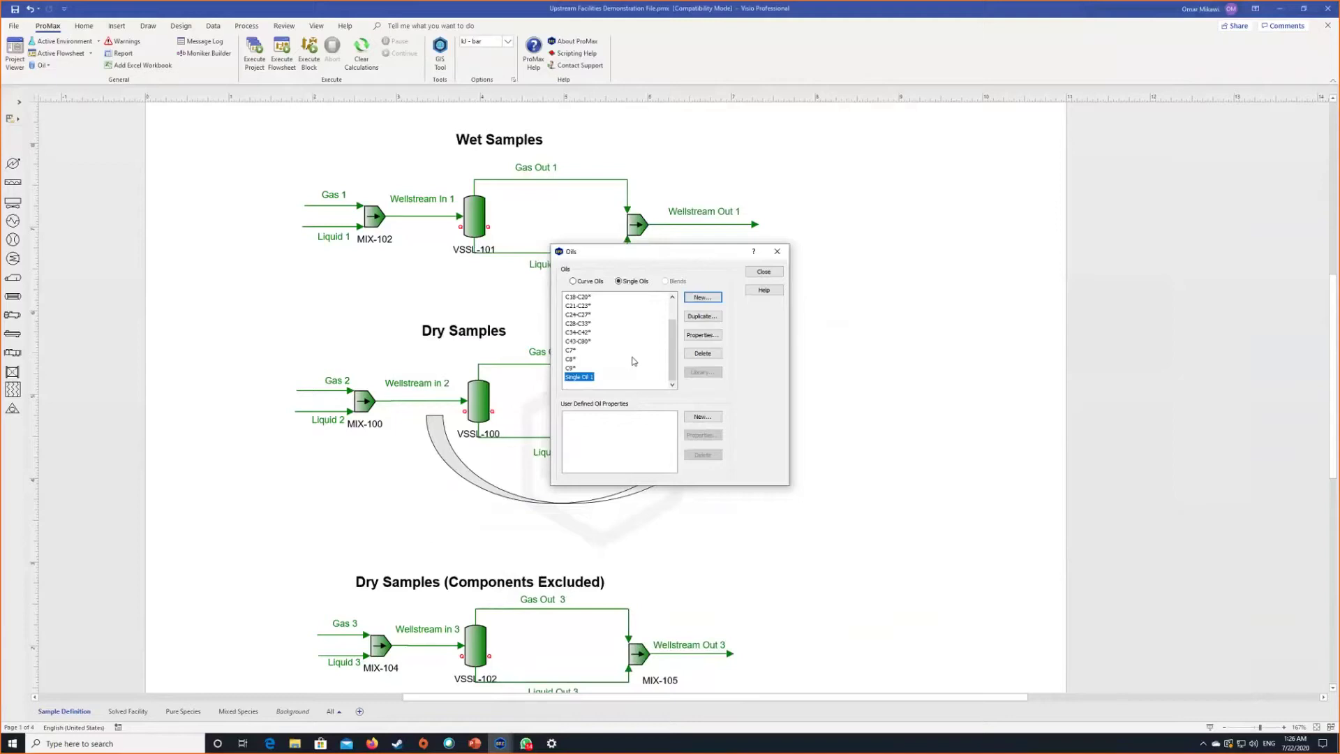
left_click(766, 272)
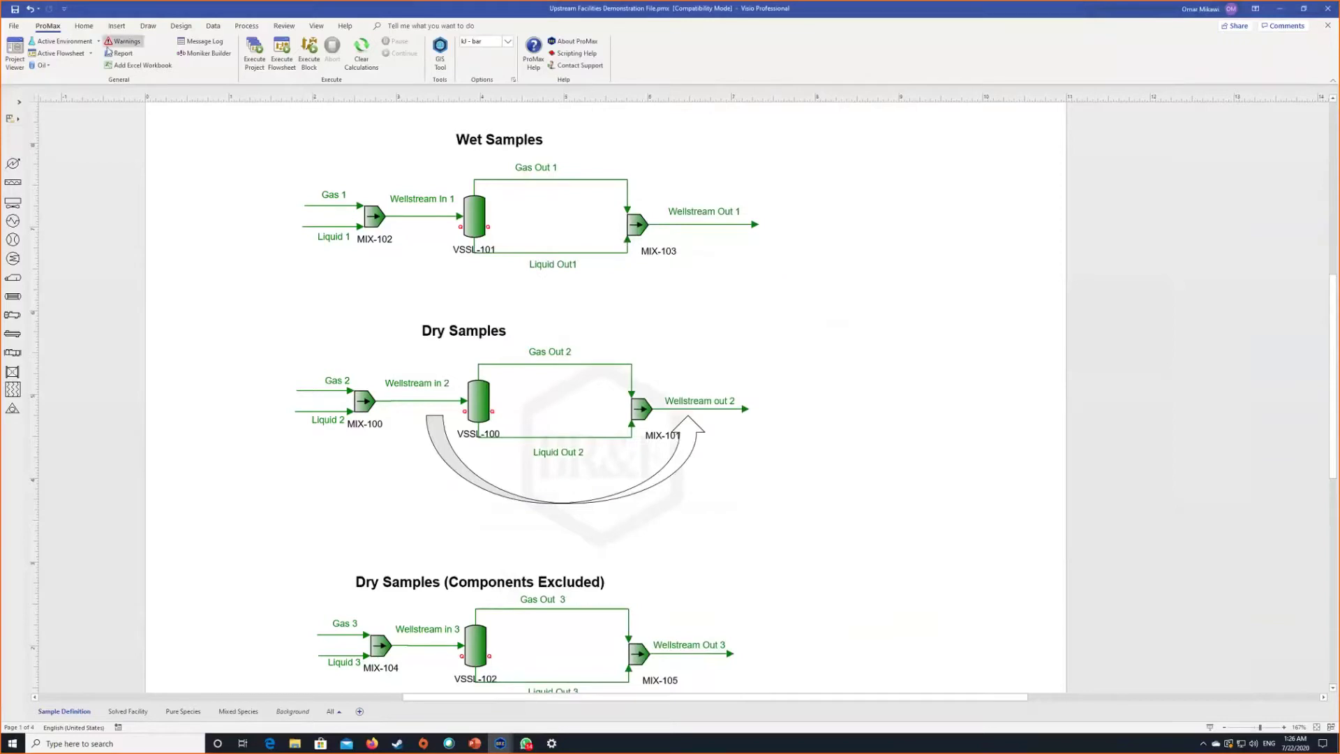
left_click(78, 40)
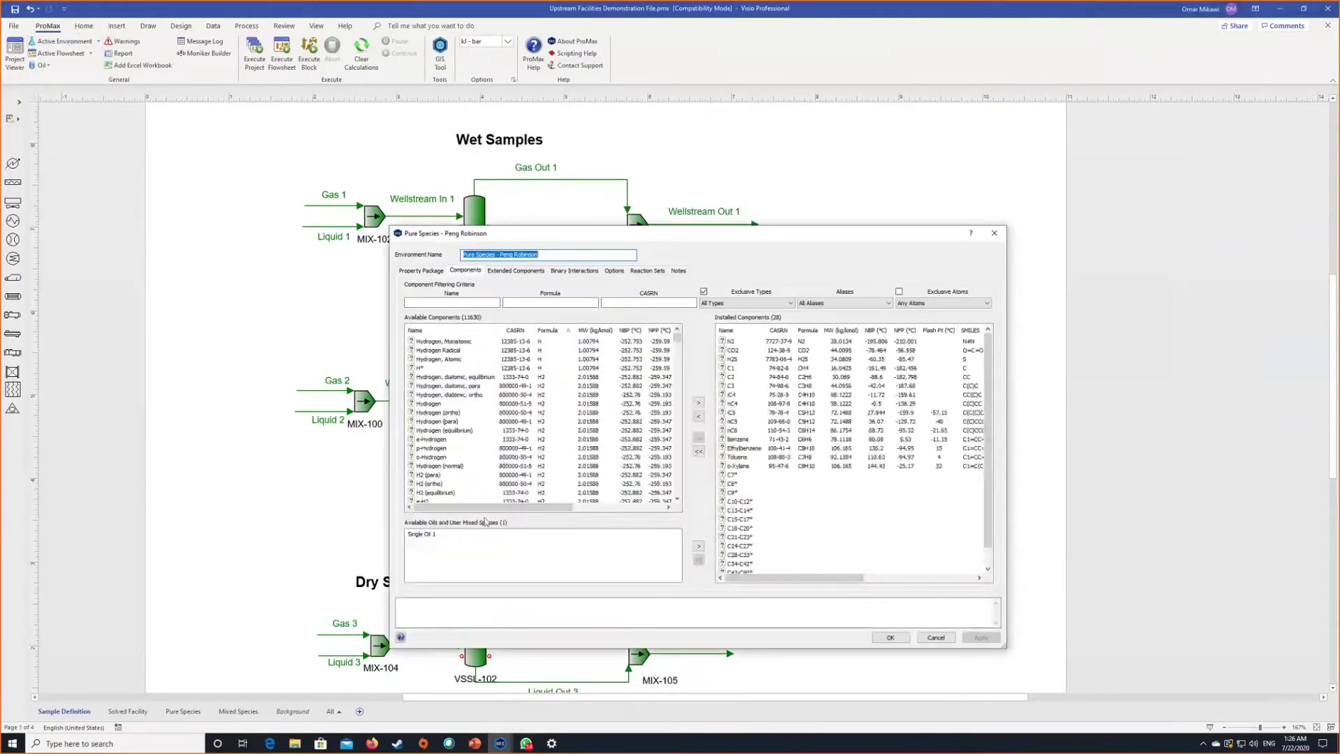
left_click(432, 534)
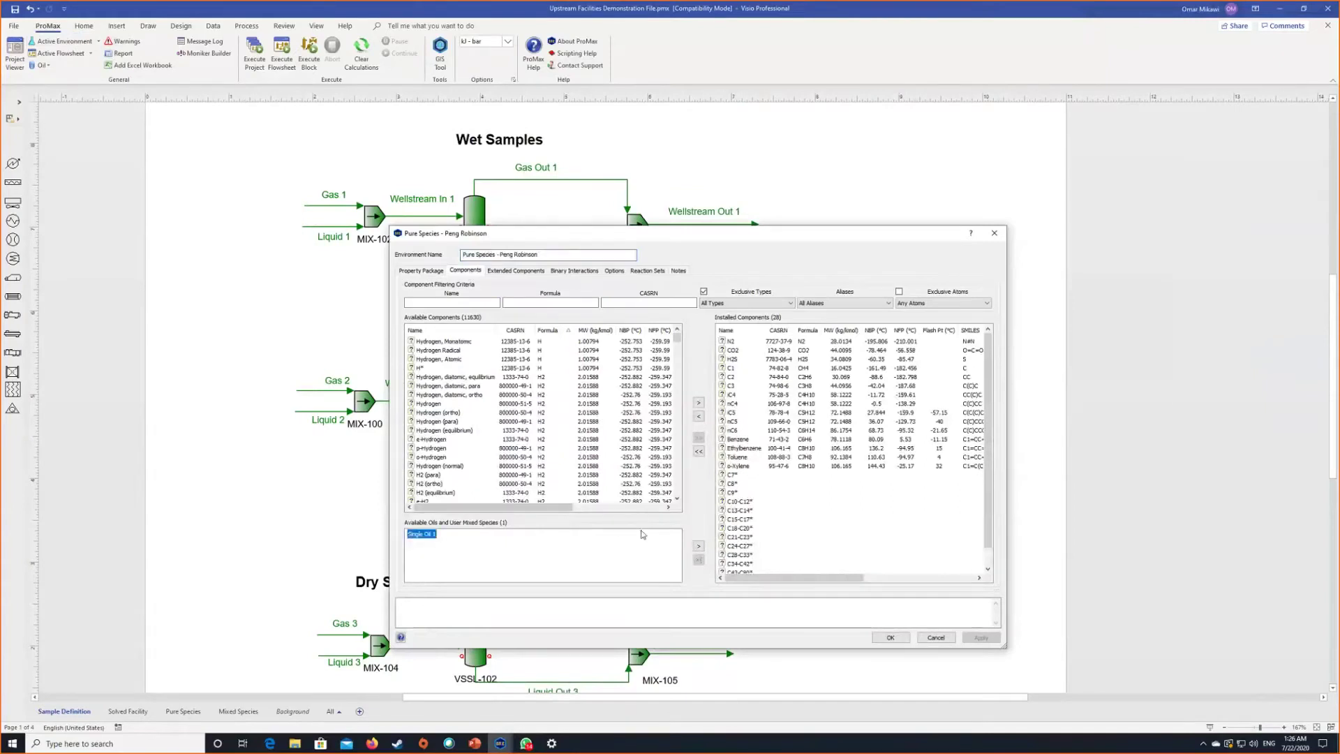
double_click(431, 536)
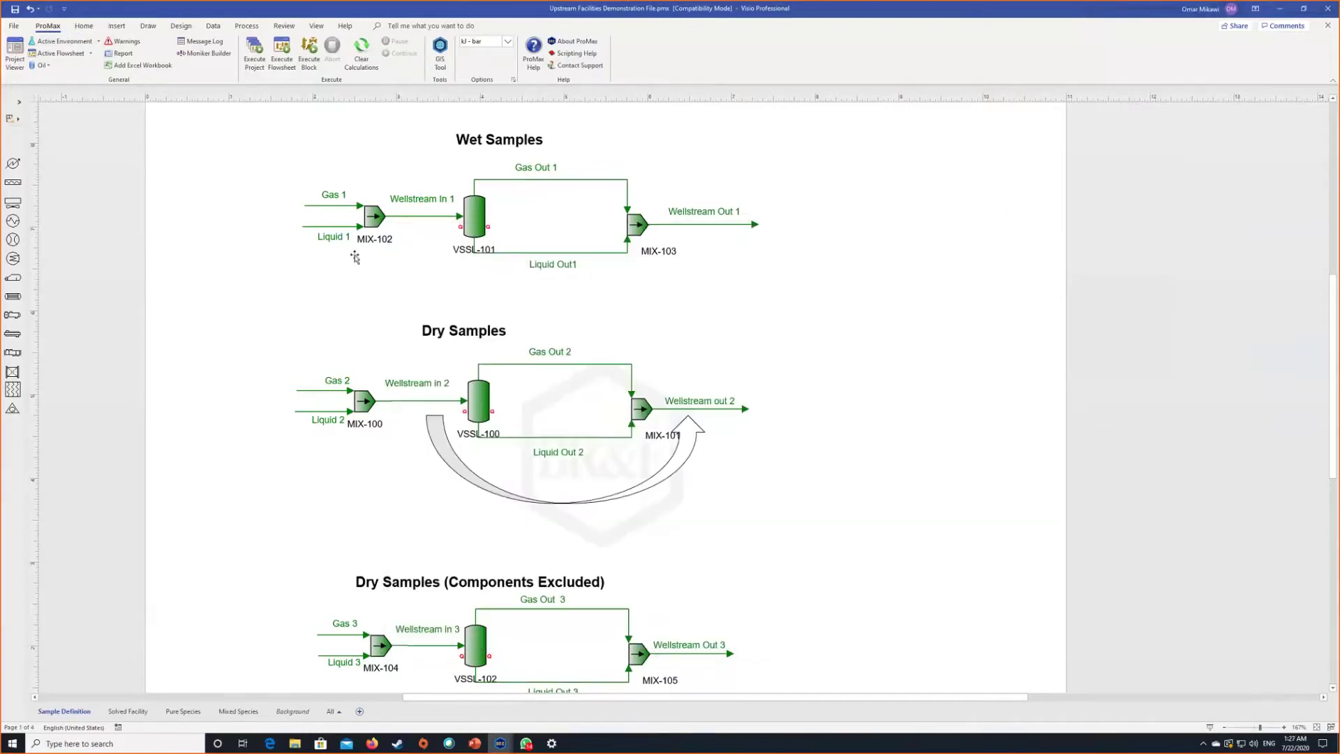
Step: Examine the mole fraction composition of the Gas 1 stream in the wet samples flowsheet, including its water content
scroll(569, 349, "up", 3)
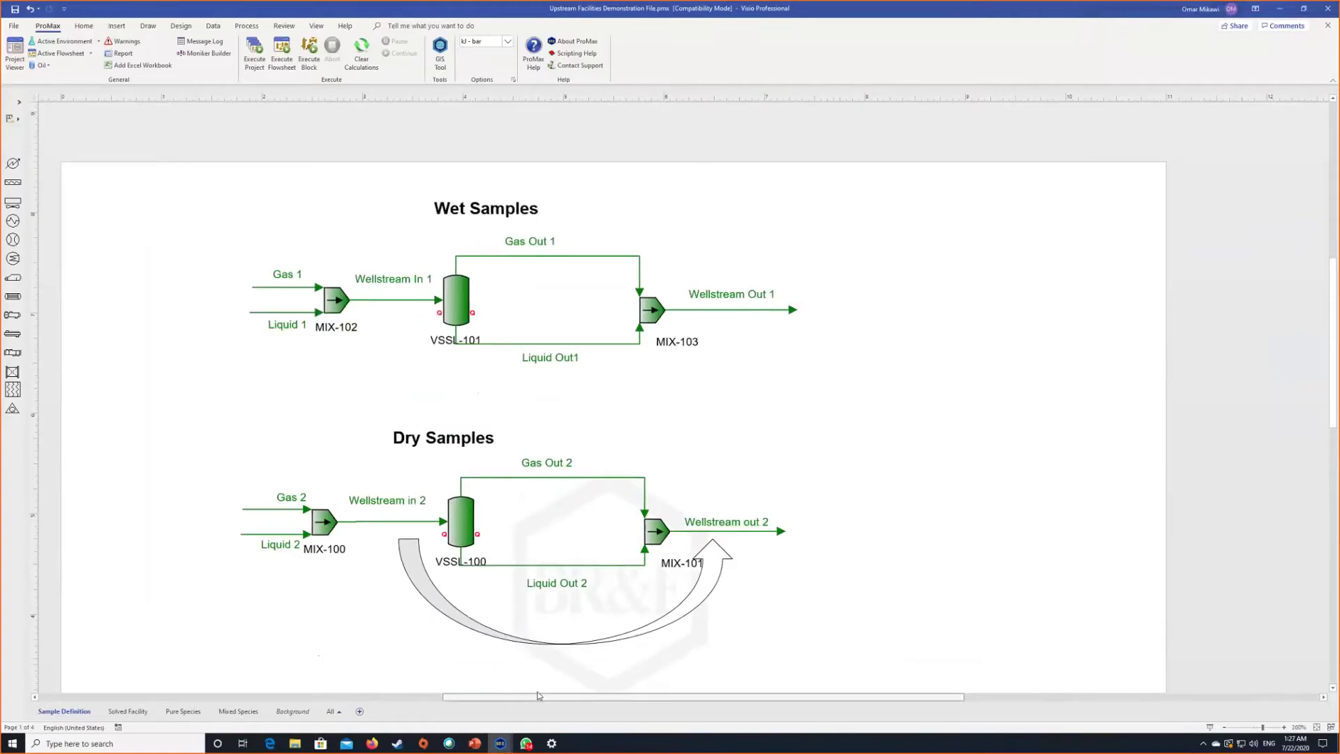
scroll(466, 366, "up", 5)
scroll(466, 367, "down", 3)
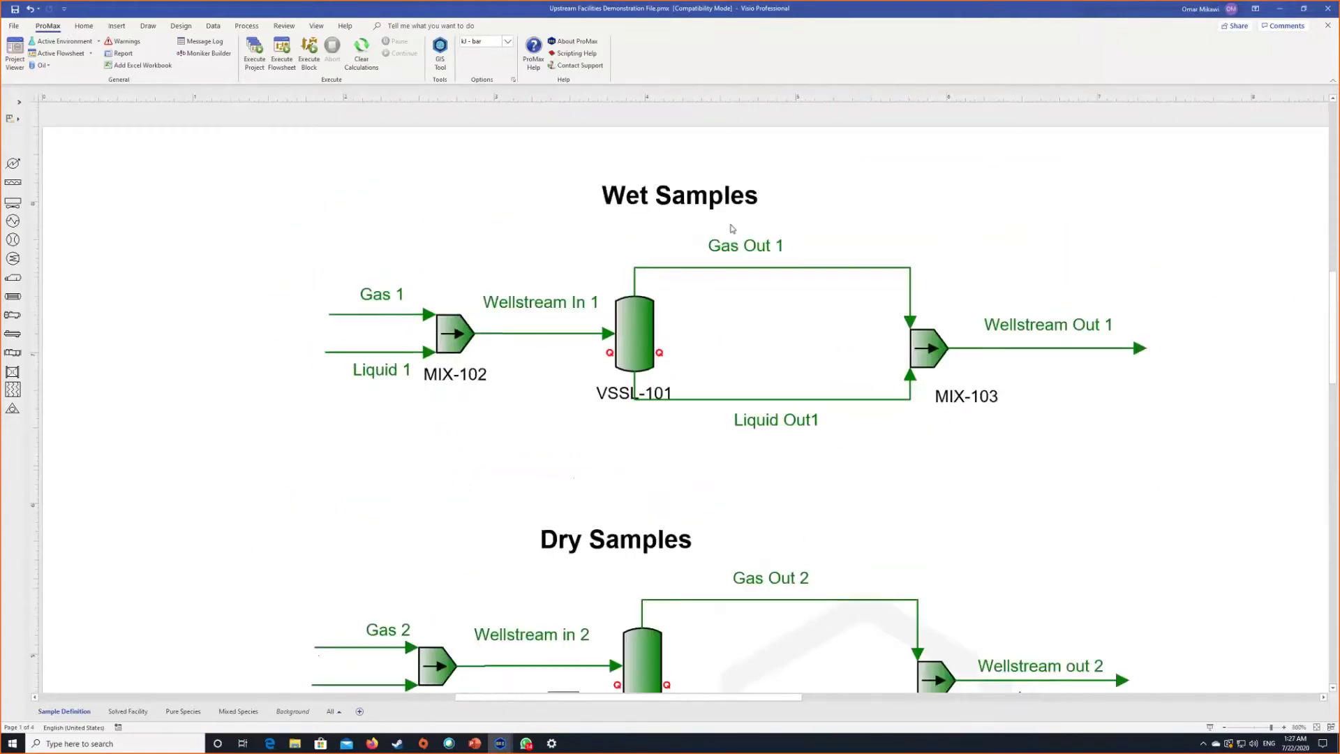
double_click(375, 315)
left_click(1021, 226)
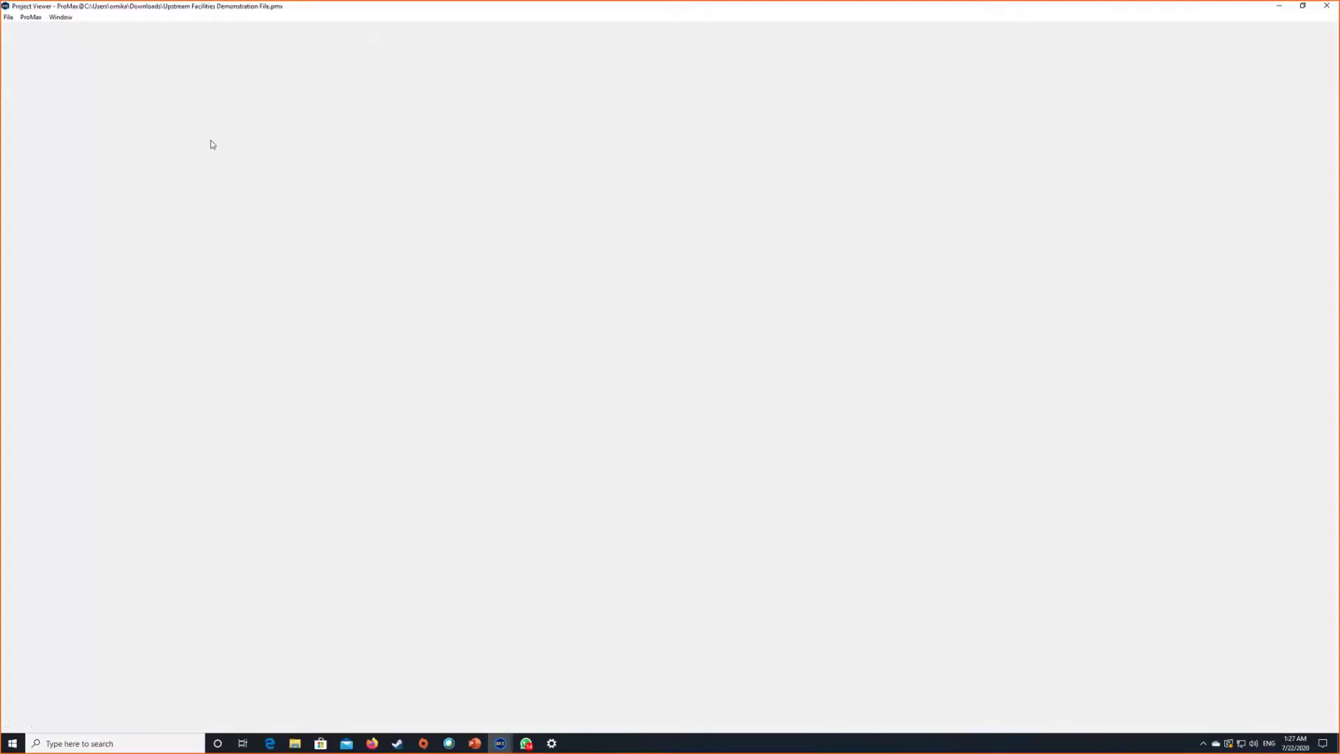
left_click(357, 73)
scroll(586, 284, "up", 3)
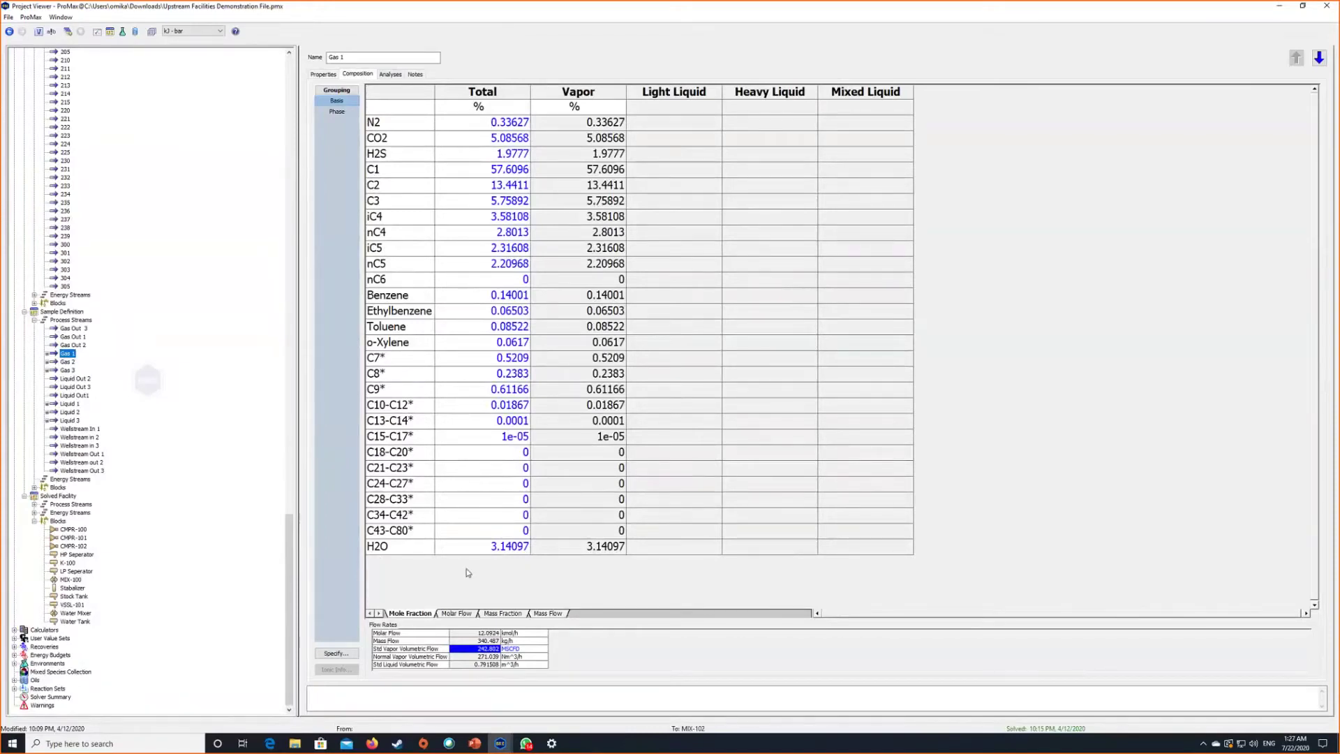
left_click(480, 551)
left_click(1279, 6)
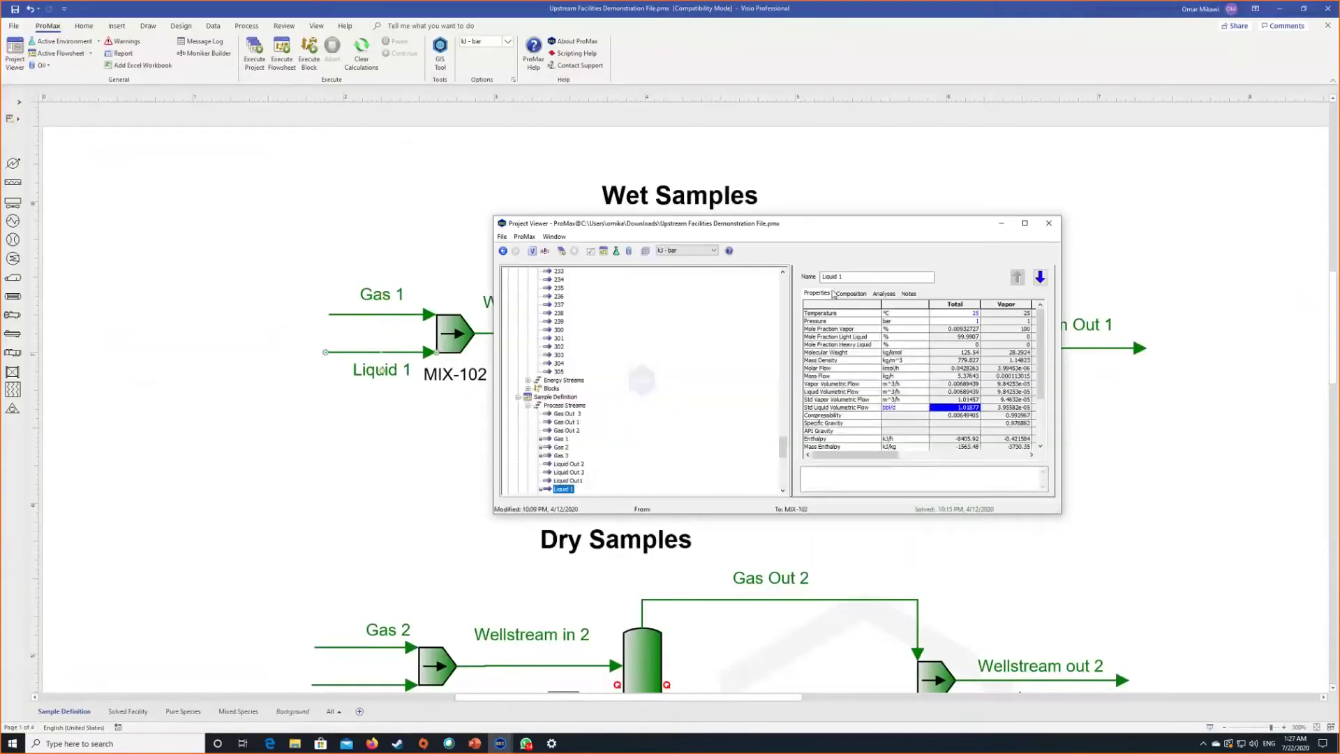
Step: Examine the mole fraction composition of the Liquid 1 stream feeding MIX-102
left_click(834, 293)
left_click(1026, 224)
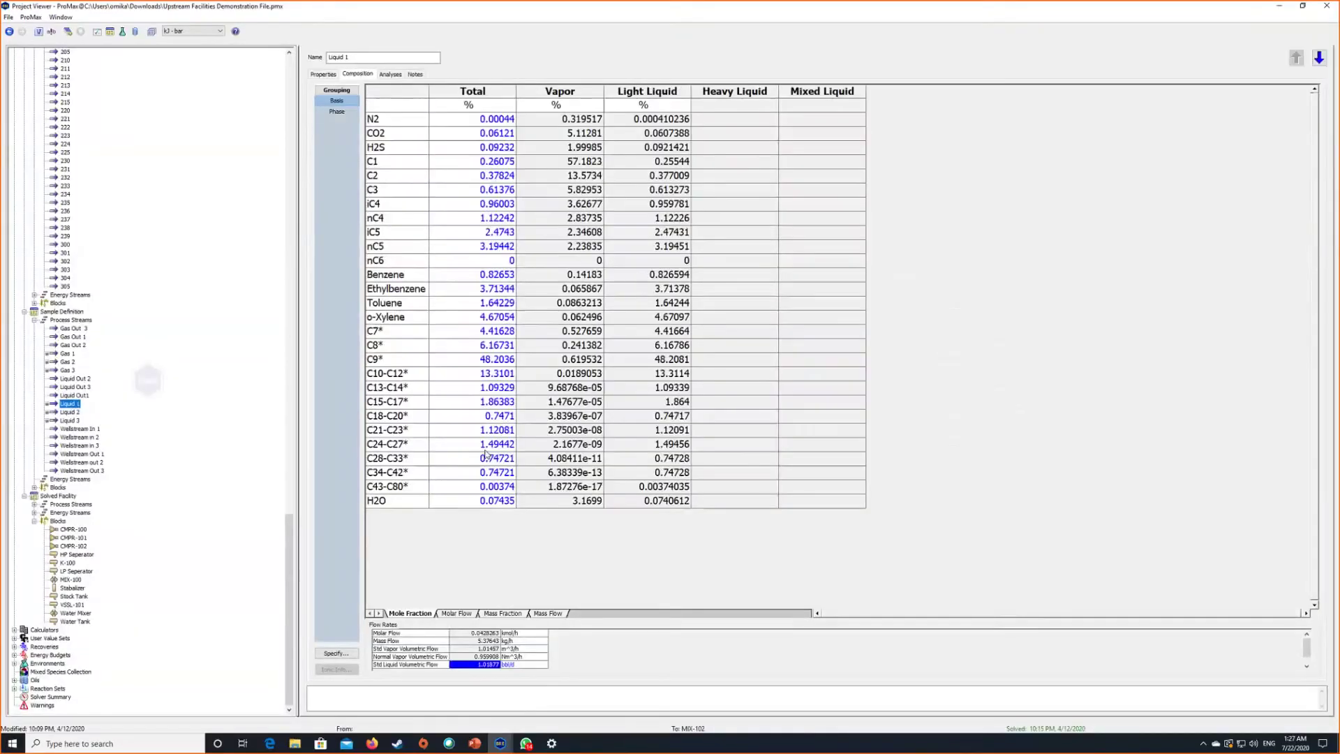
left_click(1279, 6)
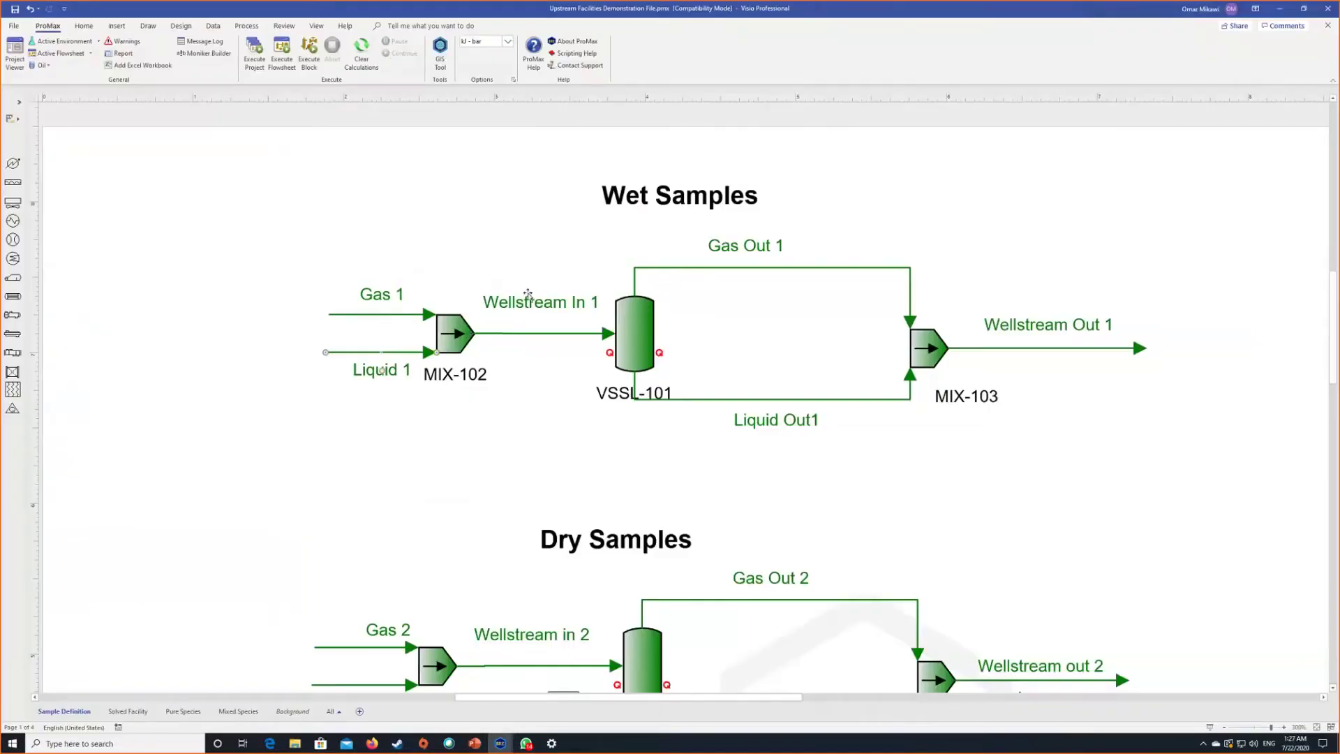
Step: Examine the properties of the Gas 1 stream, focusing on its standard vapor volumetric flow
double_click(414, 314)
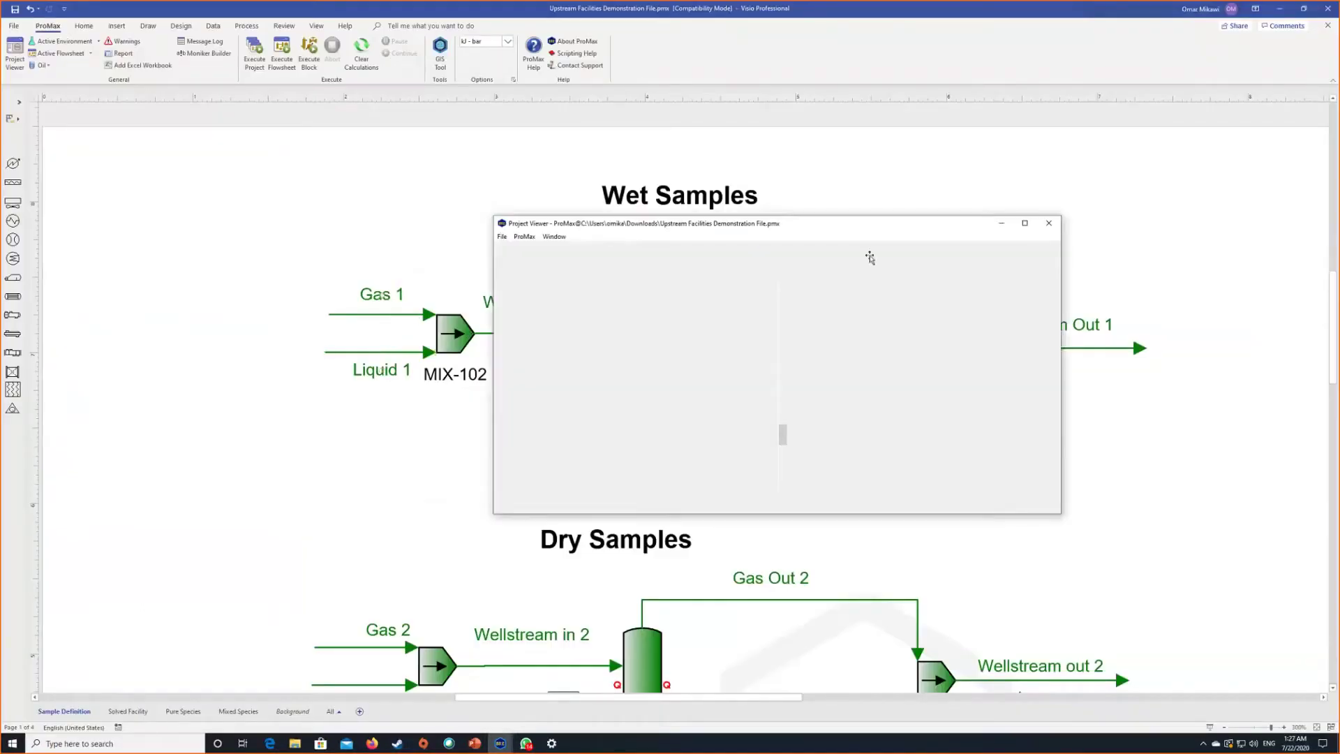
left_click(1024, 223)
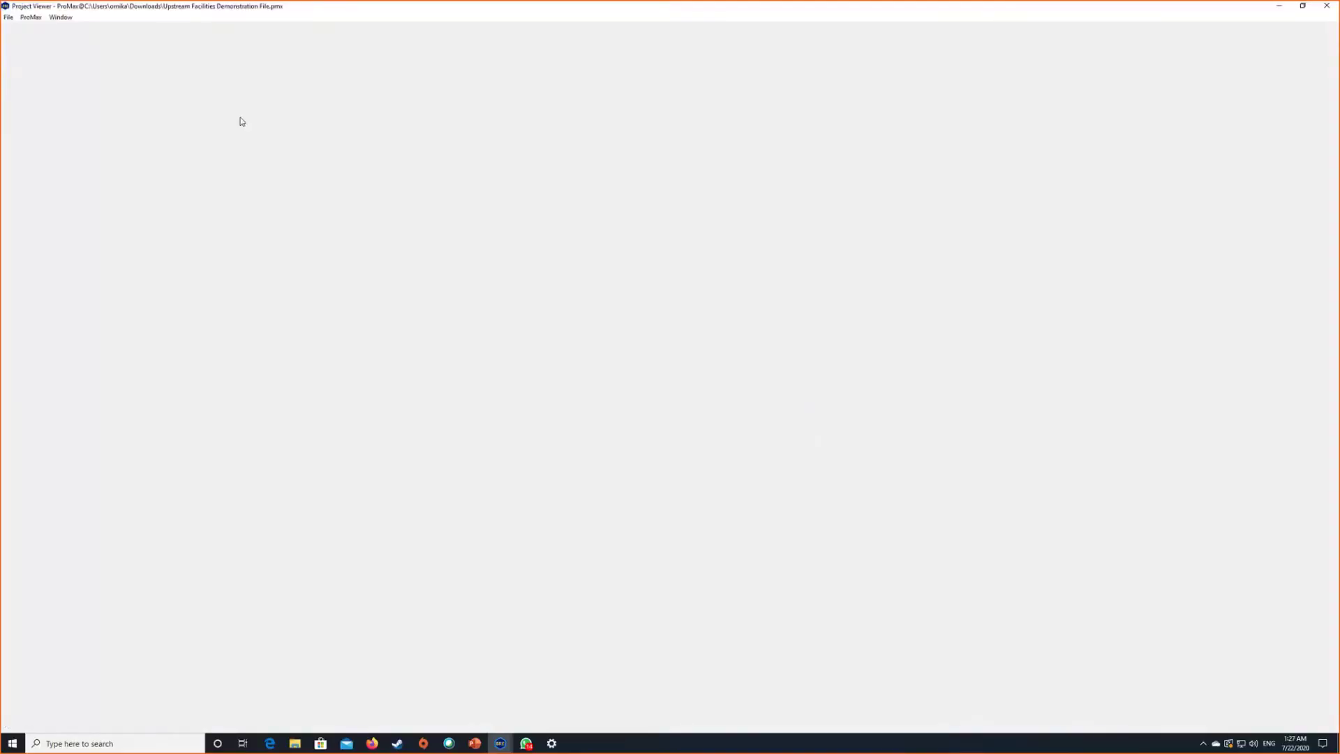
left_click(323, 73)
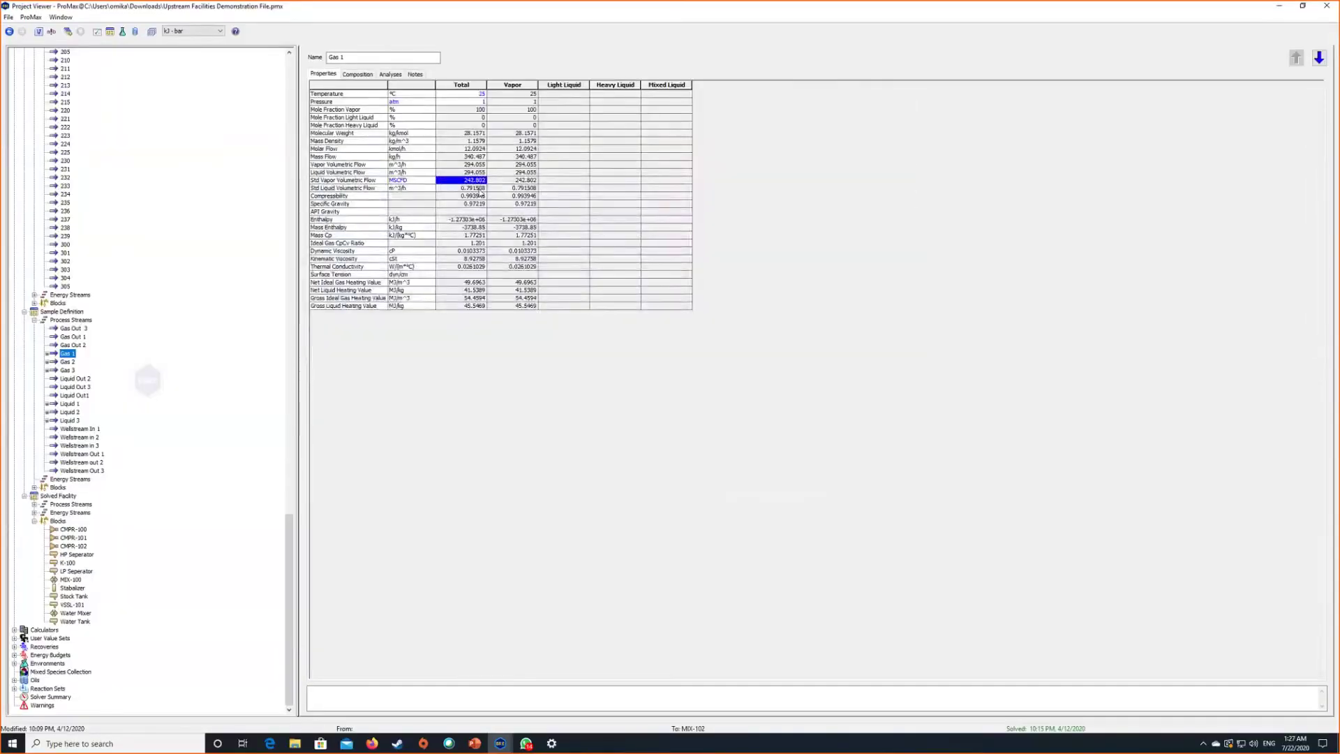
scroll(452, 202, "up", 2)
left_click(567, 252)
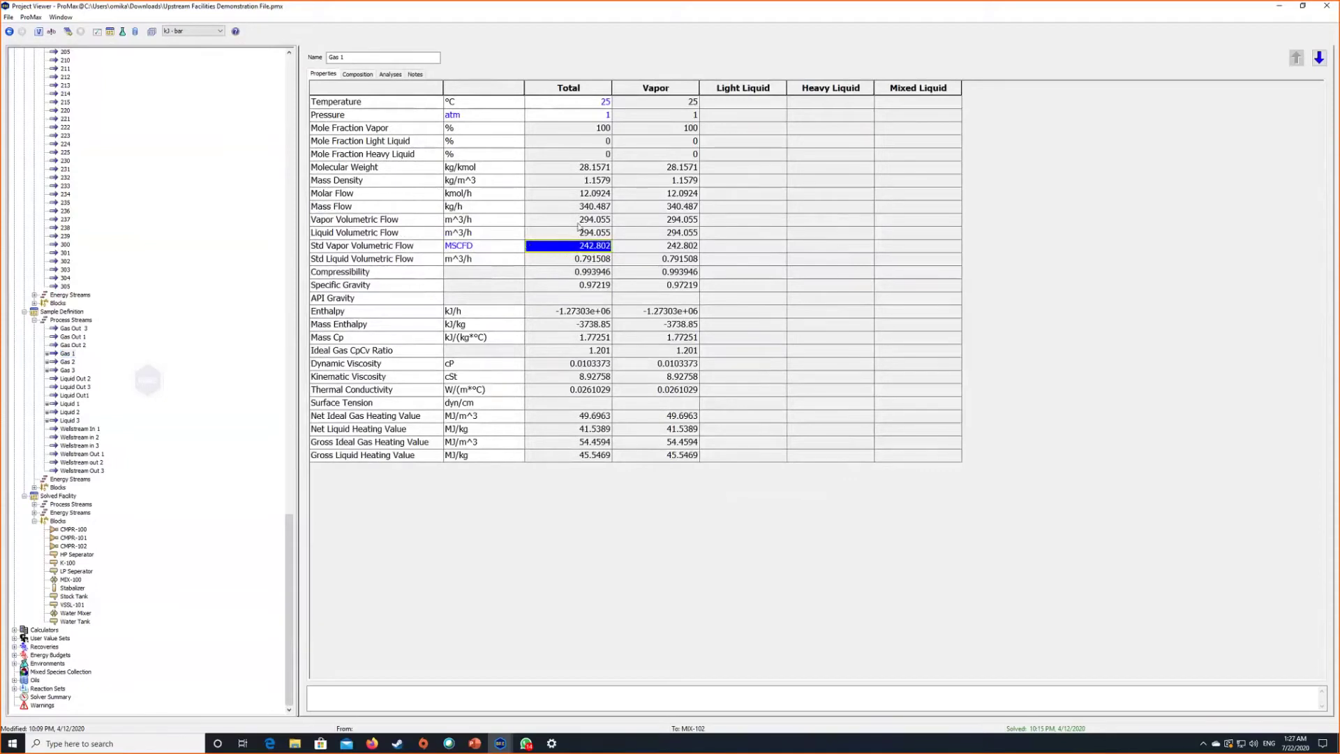
left_click(1279, 6)
Step: Check the standard liquid volumetric flow of the Liquid 1 stream alongside its composition
double_click(364, 362)
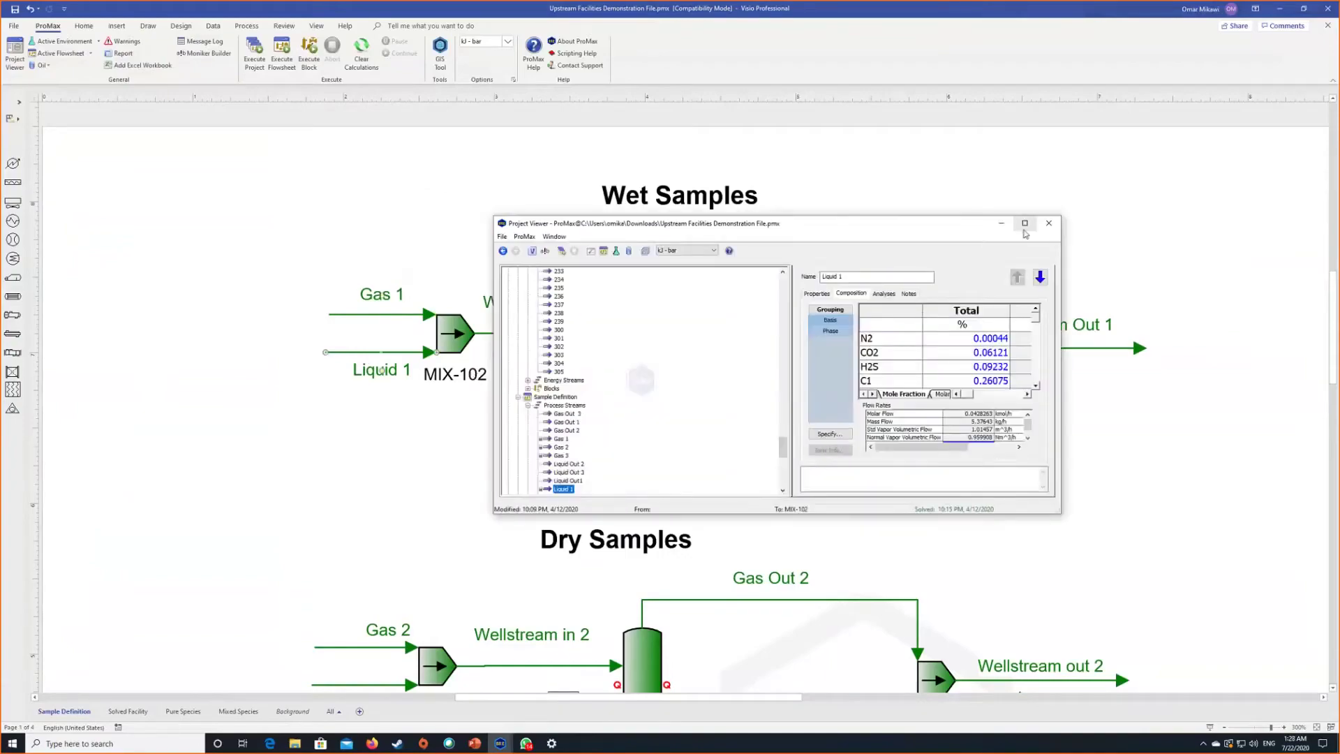
left_click(1024, 223)
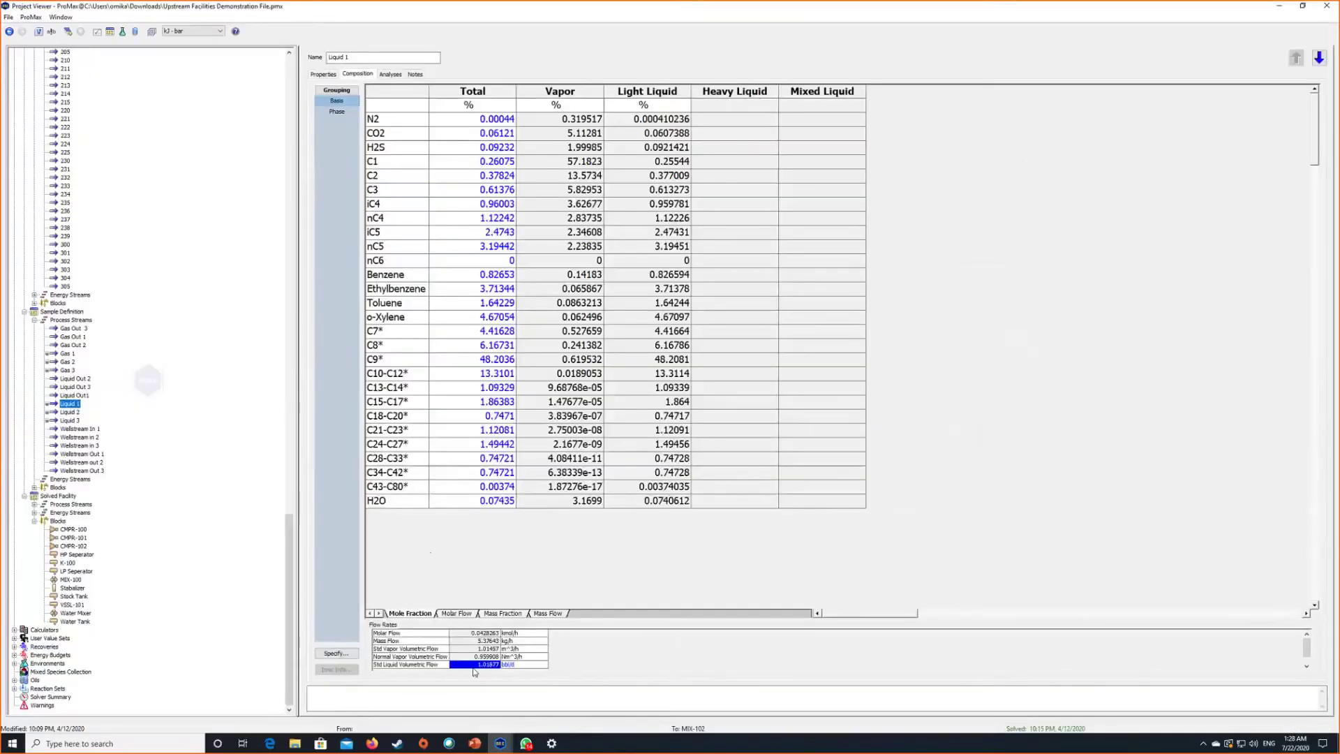
left_click(1282, 7)
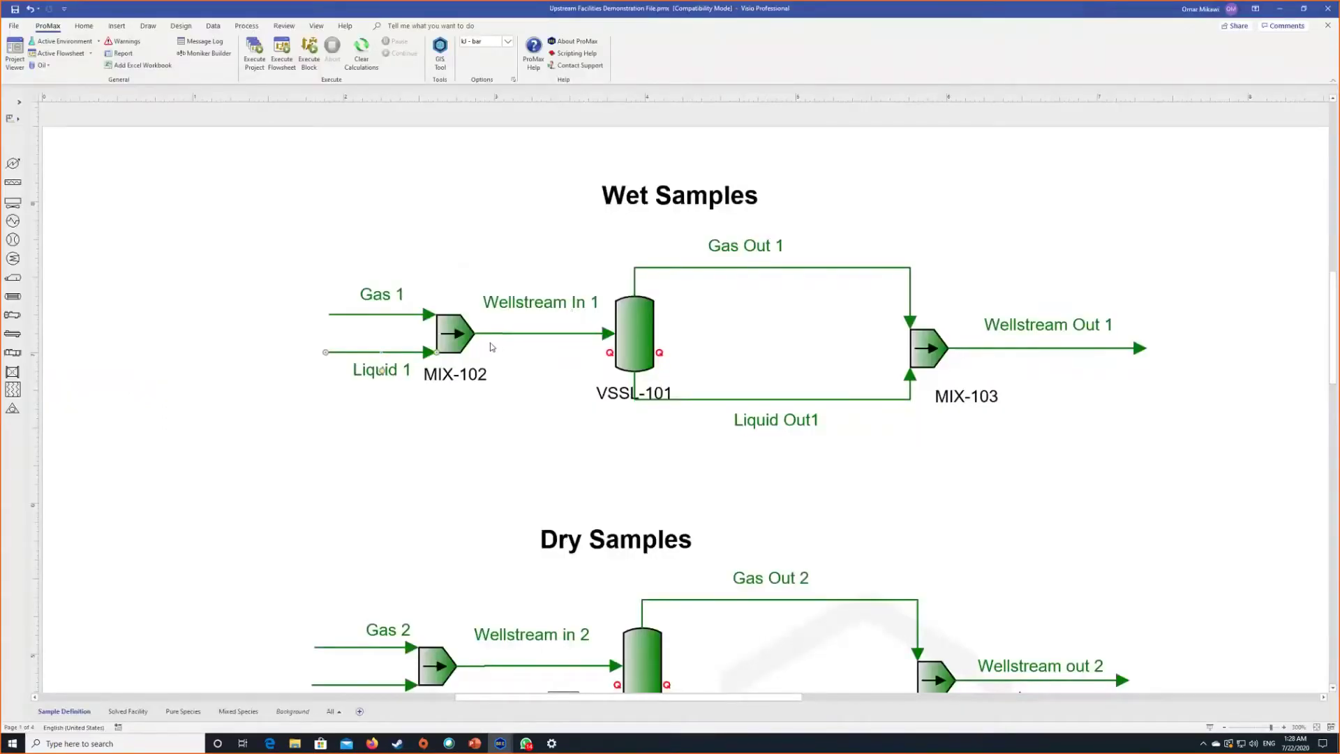
Step: Open the calculator attached to Gas 1's standard vapor volumetric flow and inspect its solver expression and measured variable
left_click(405, 326)
double_click(403, 315)
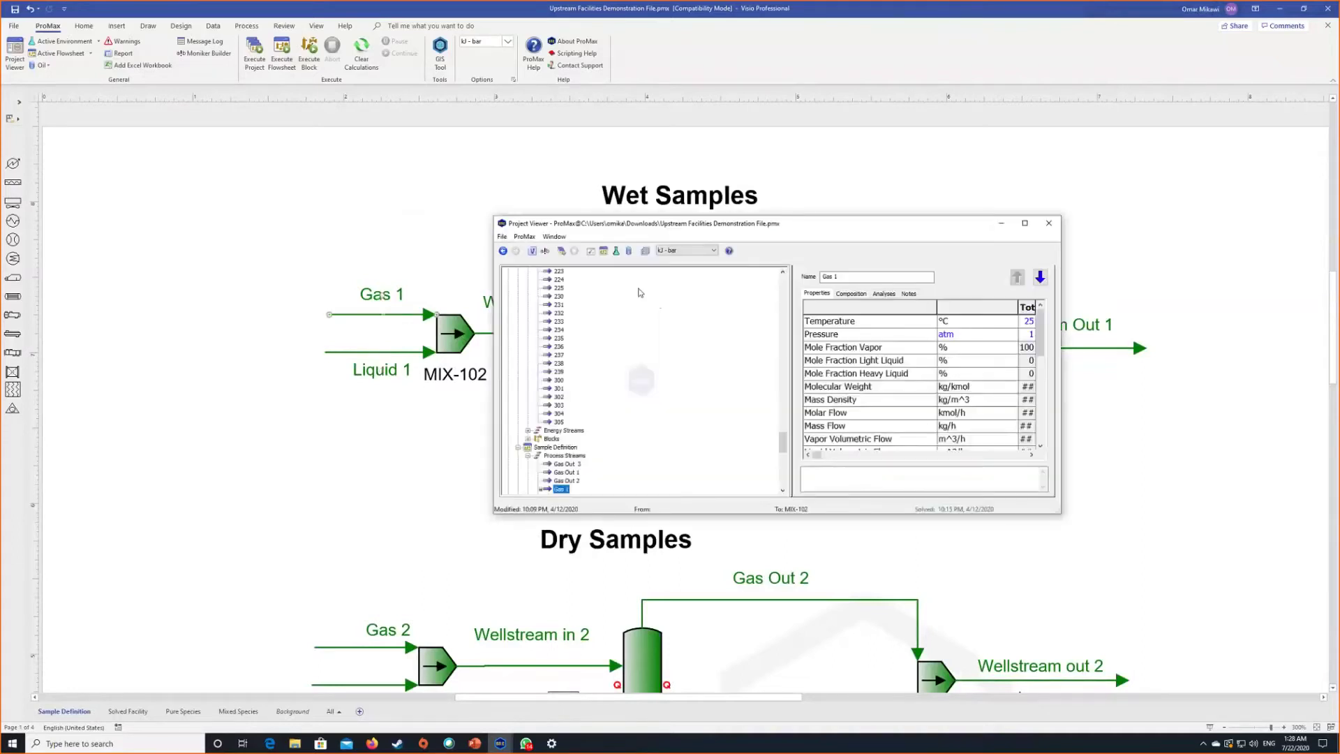
left_click(1024, 224)
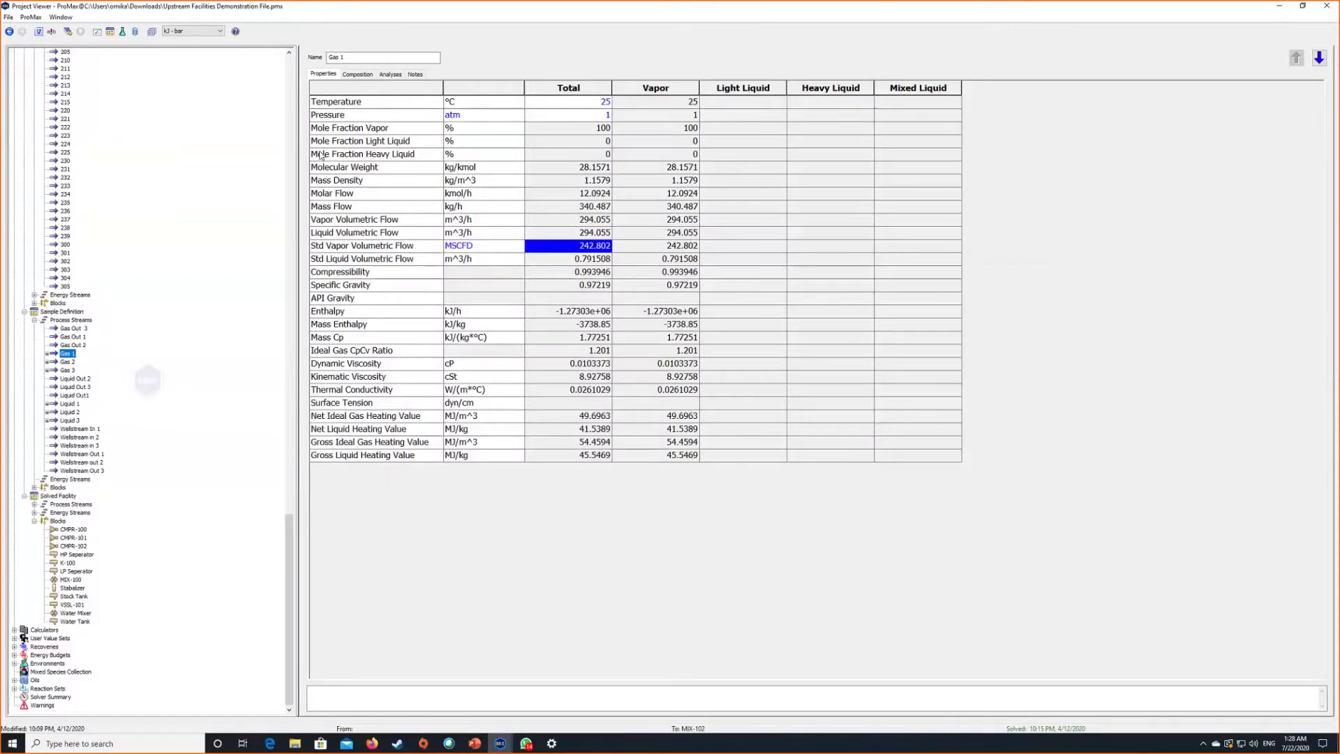
left_click(358, 74)
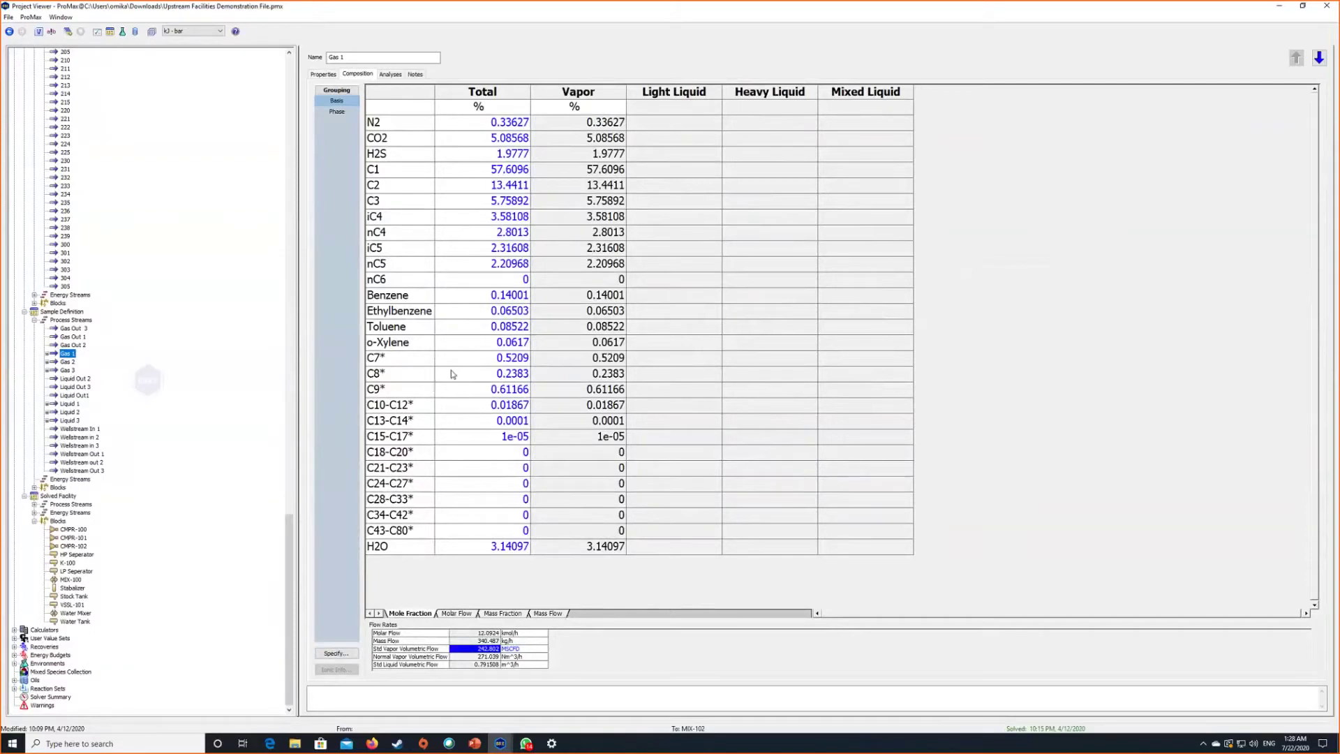
mouse_move(452, 374)
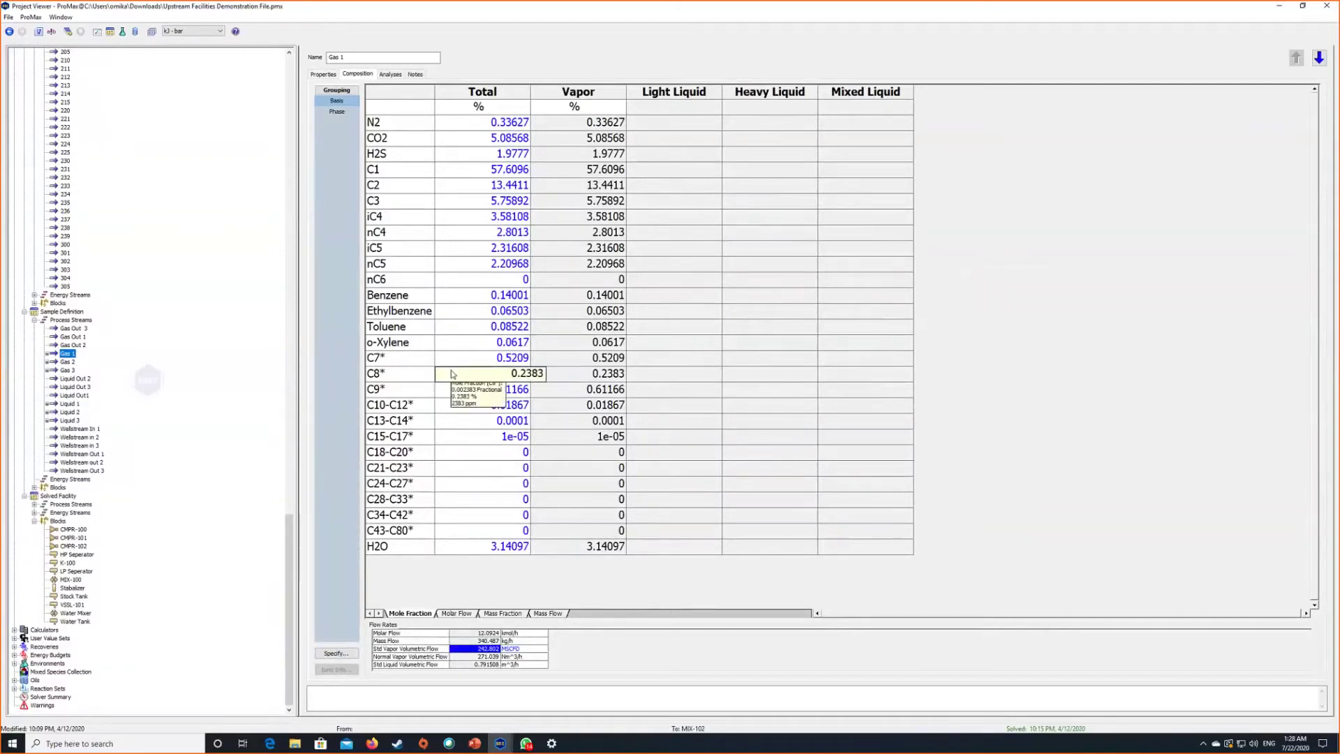
right_click(474, 497)
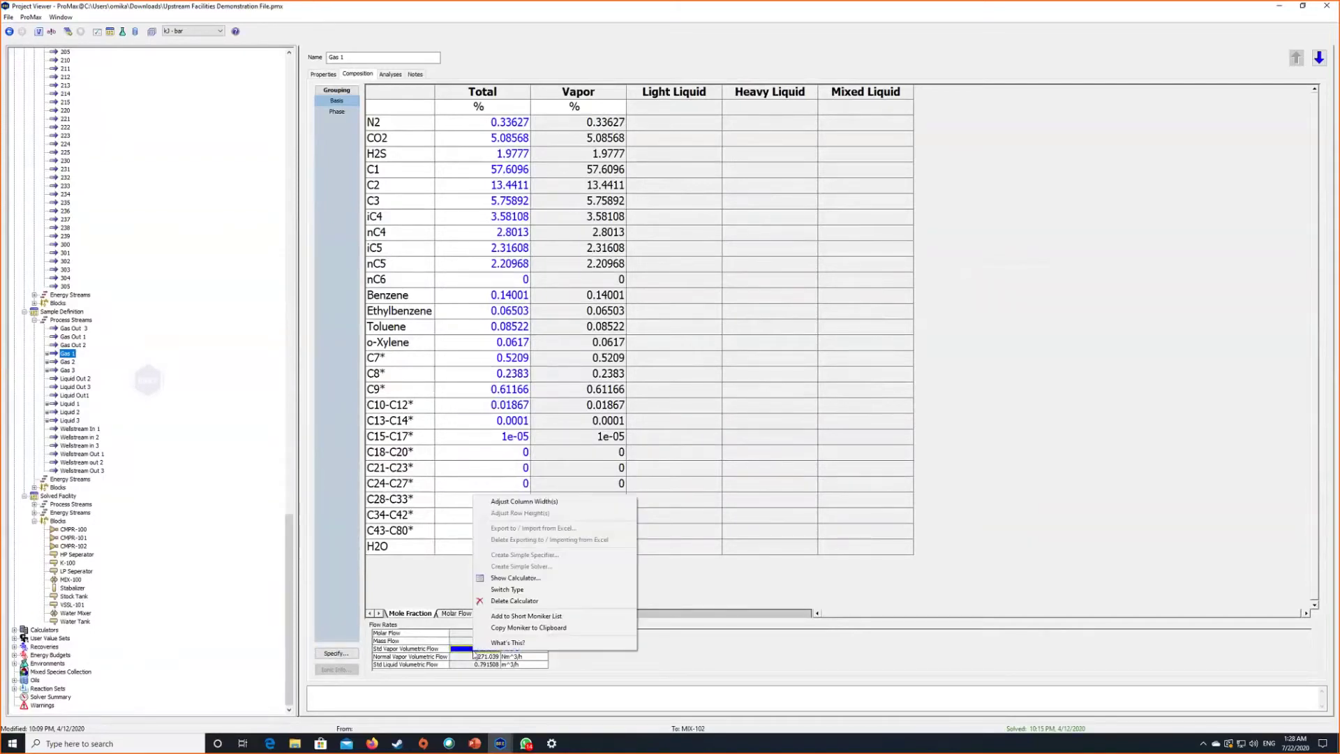
left_click(543, 577)
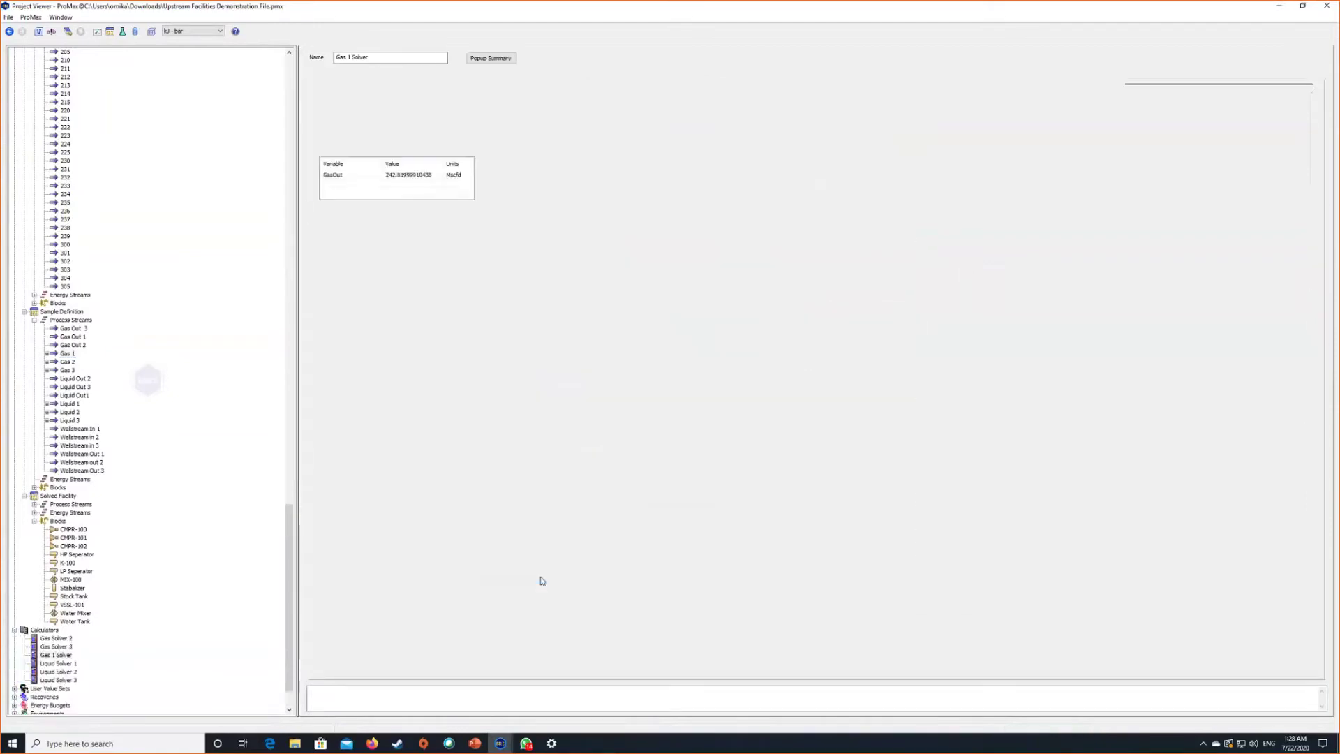
left_click(436, 143)
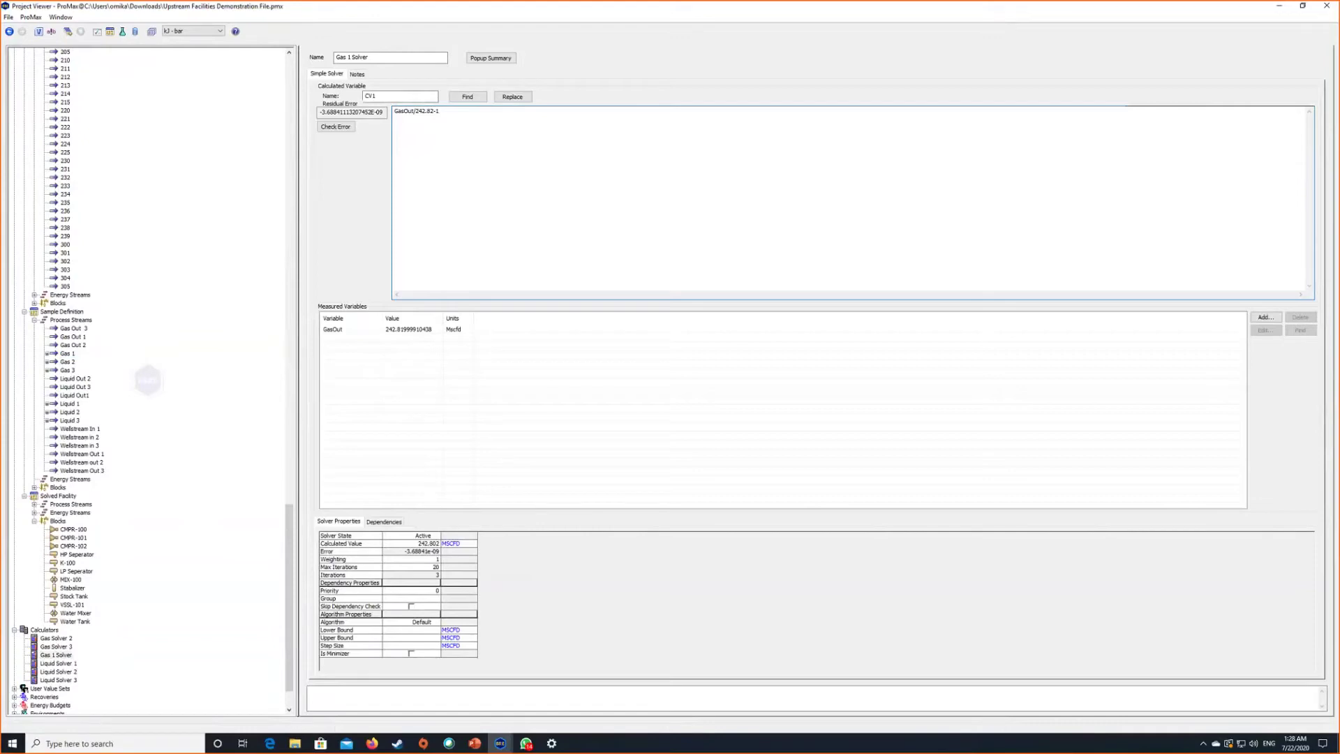
left_click(1281, 7)
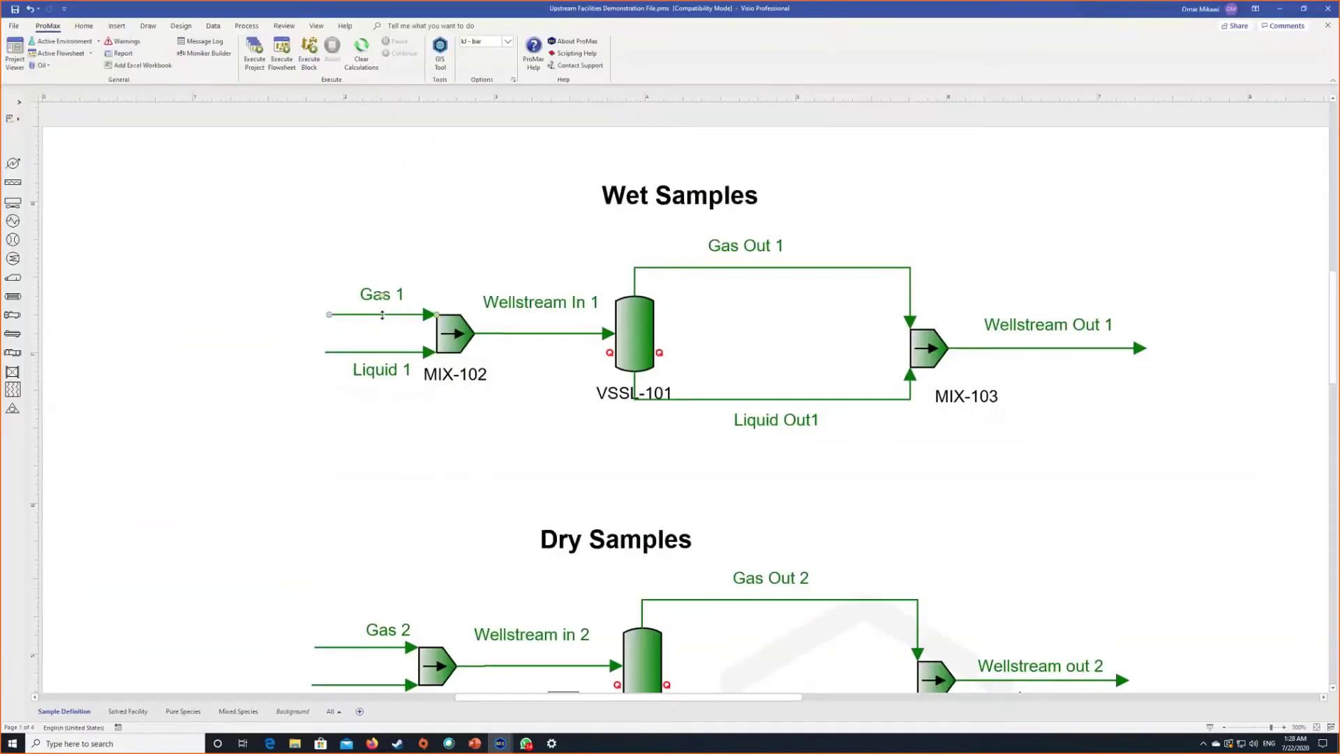
Step: Review the Gas 1 stream's properties again and close the project viewer
double_click(382, 315)
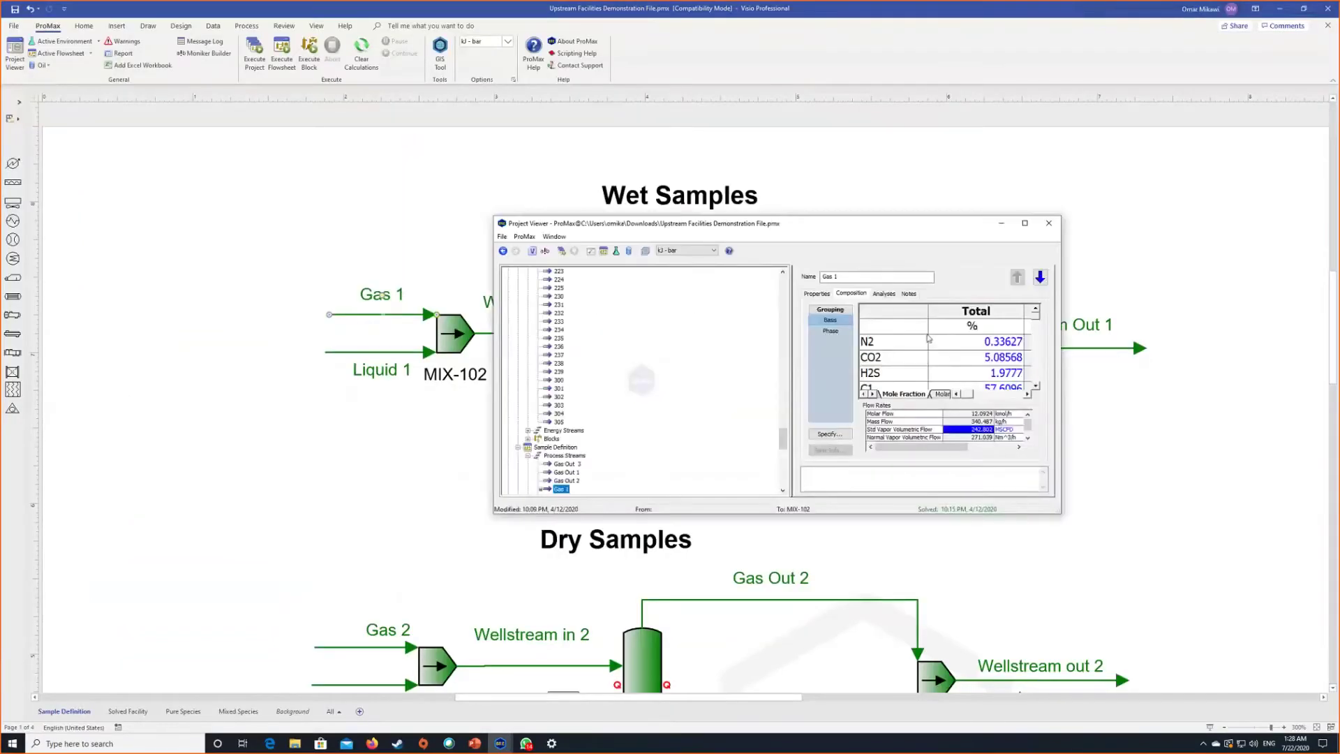
left_click(1024, 223)
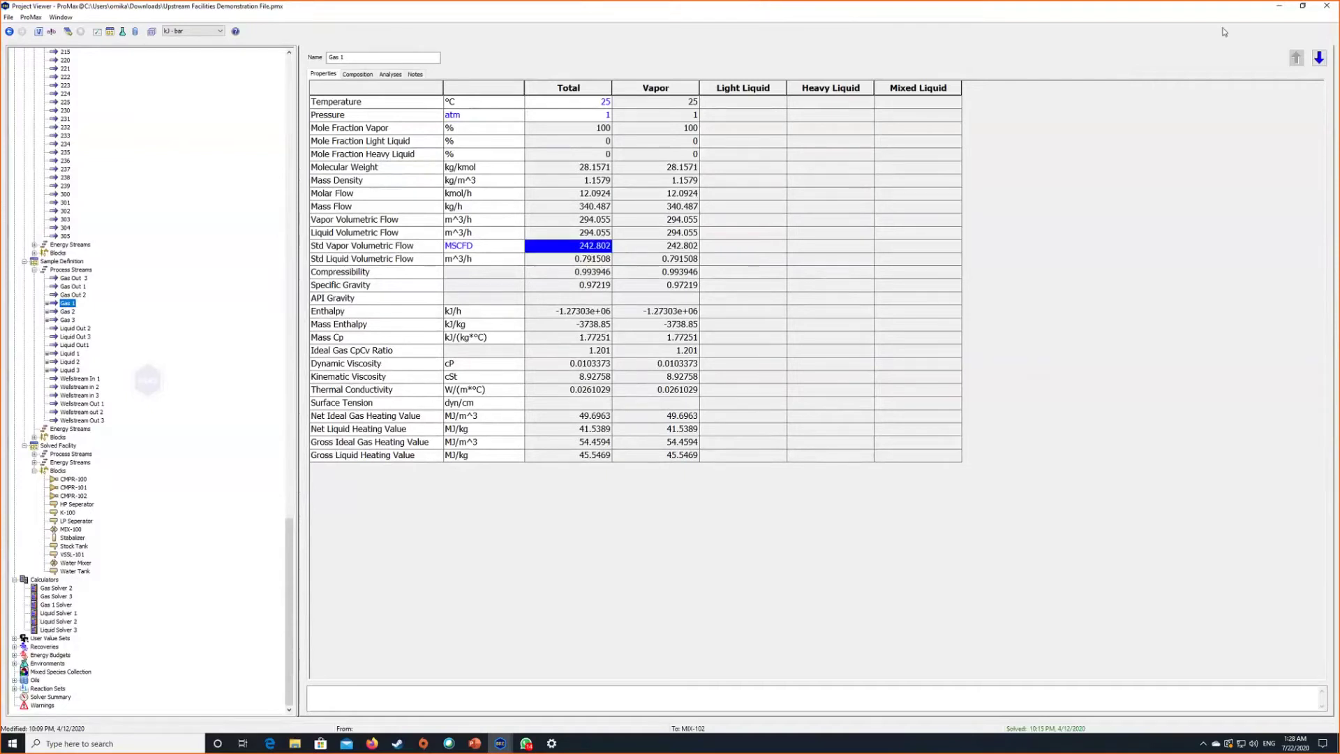
left_click(1326, 6)
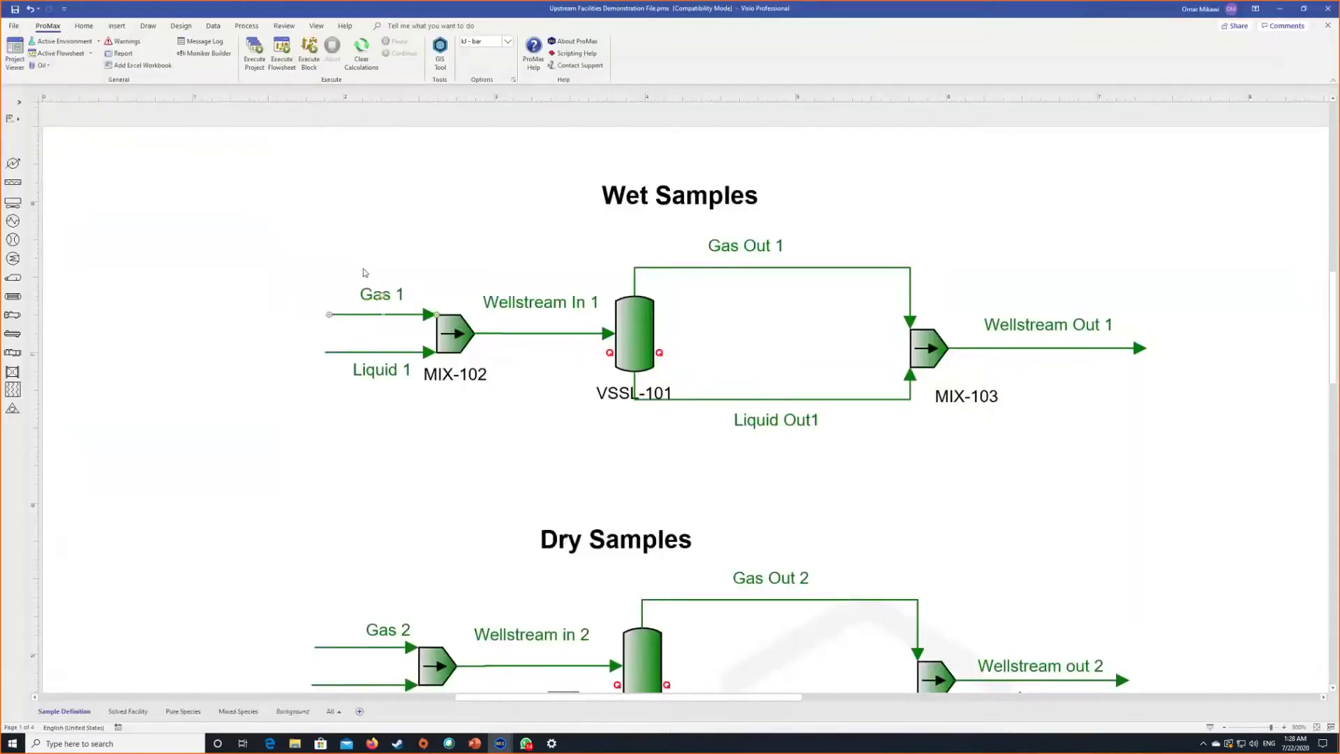
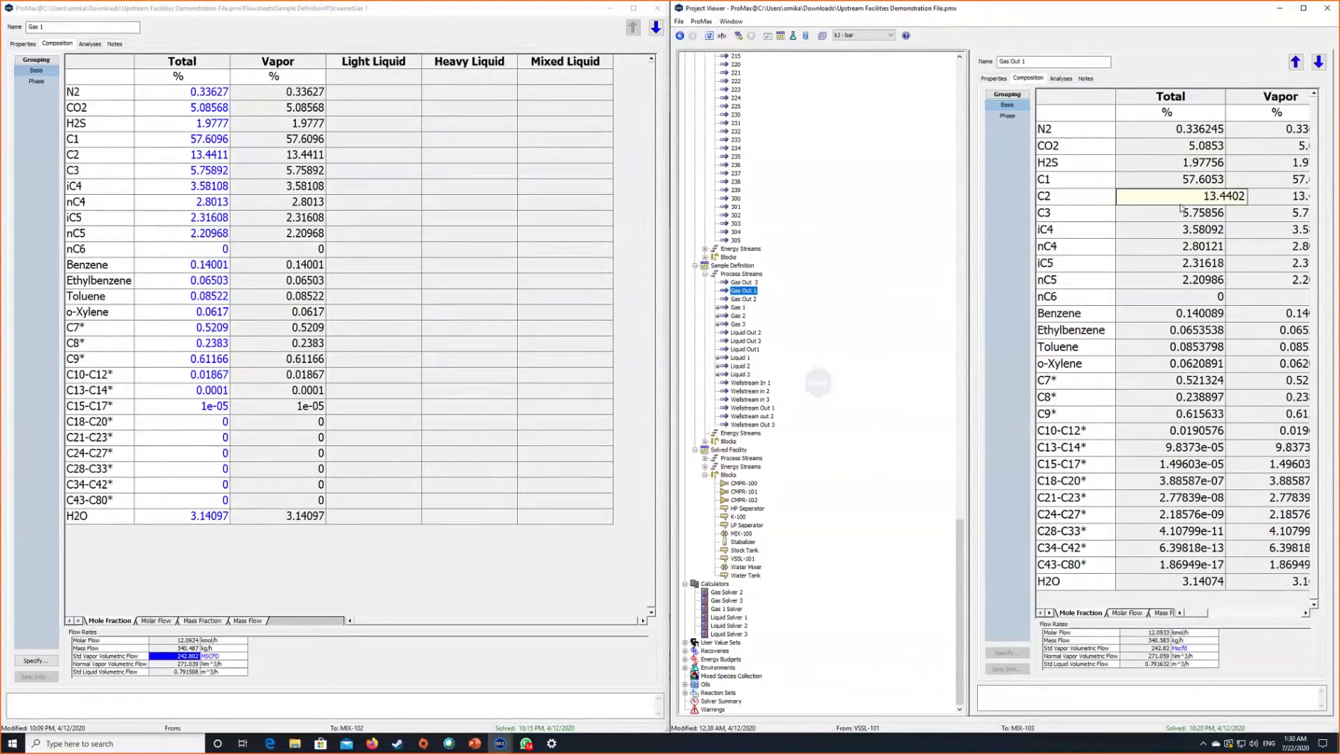
Step: Compare the Gas 1 and Gas Out 1 mole fractions side by side, checking components such as C9* and C7*
mouse_move(1183, 210)
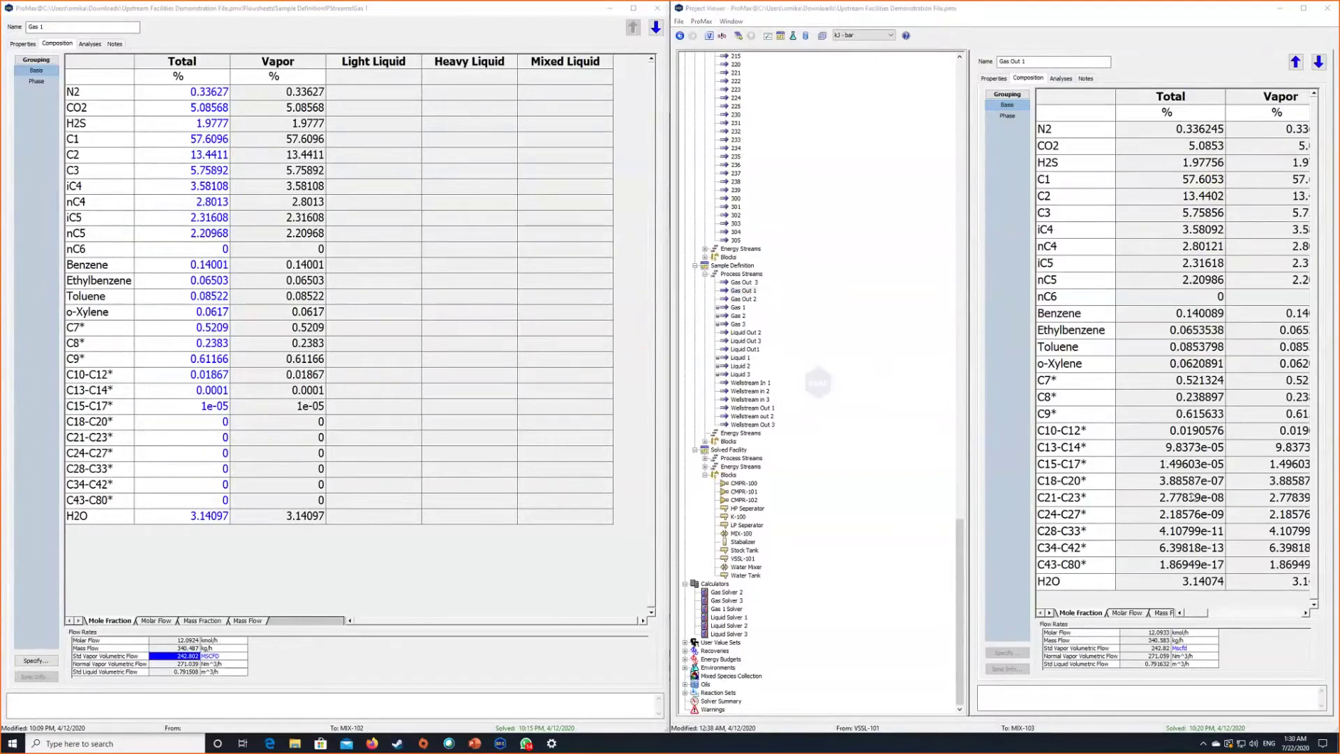
left_click(1195, 413)
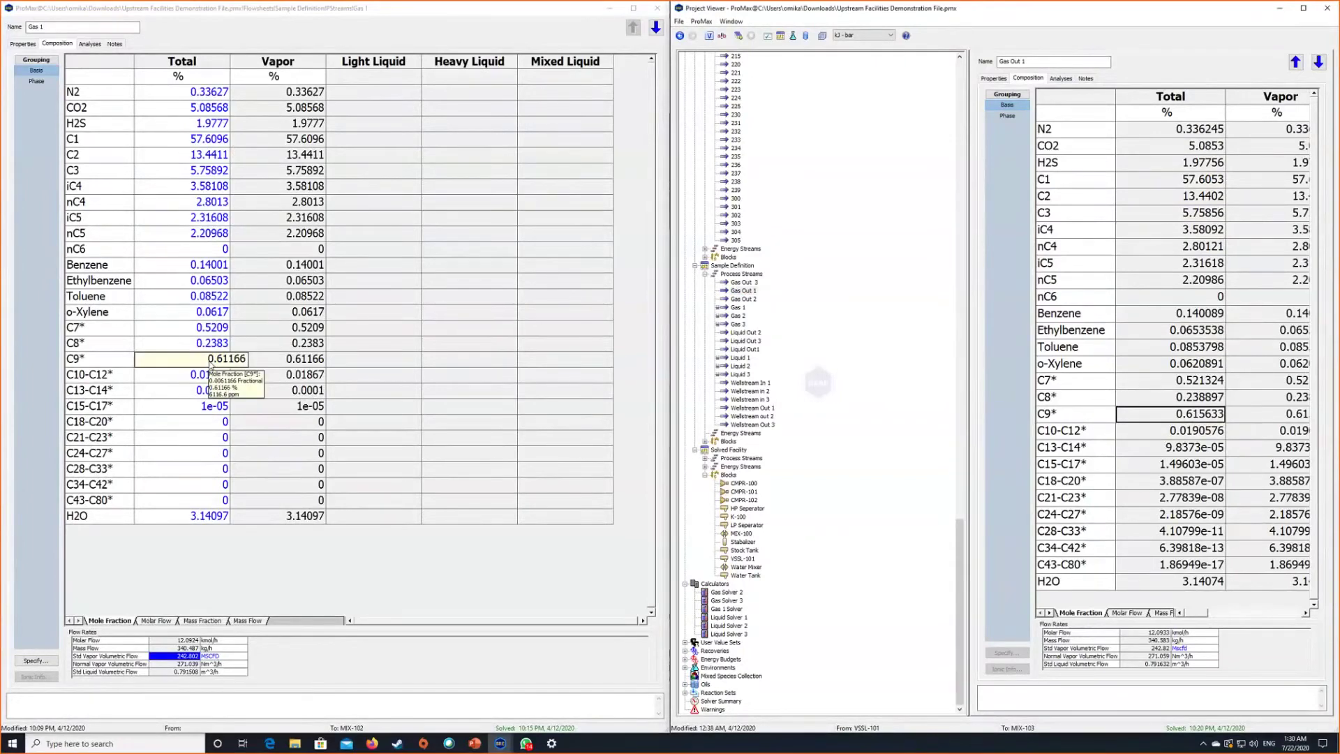
left_click(212, 362)
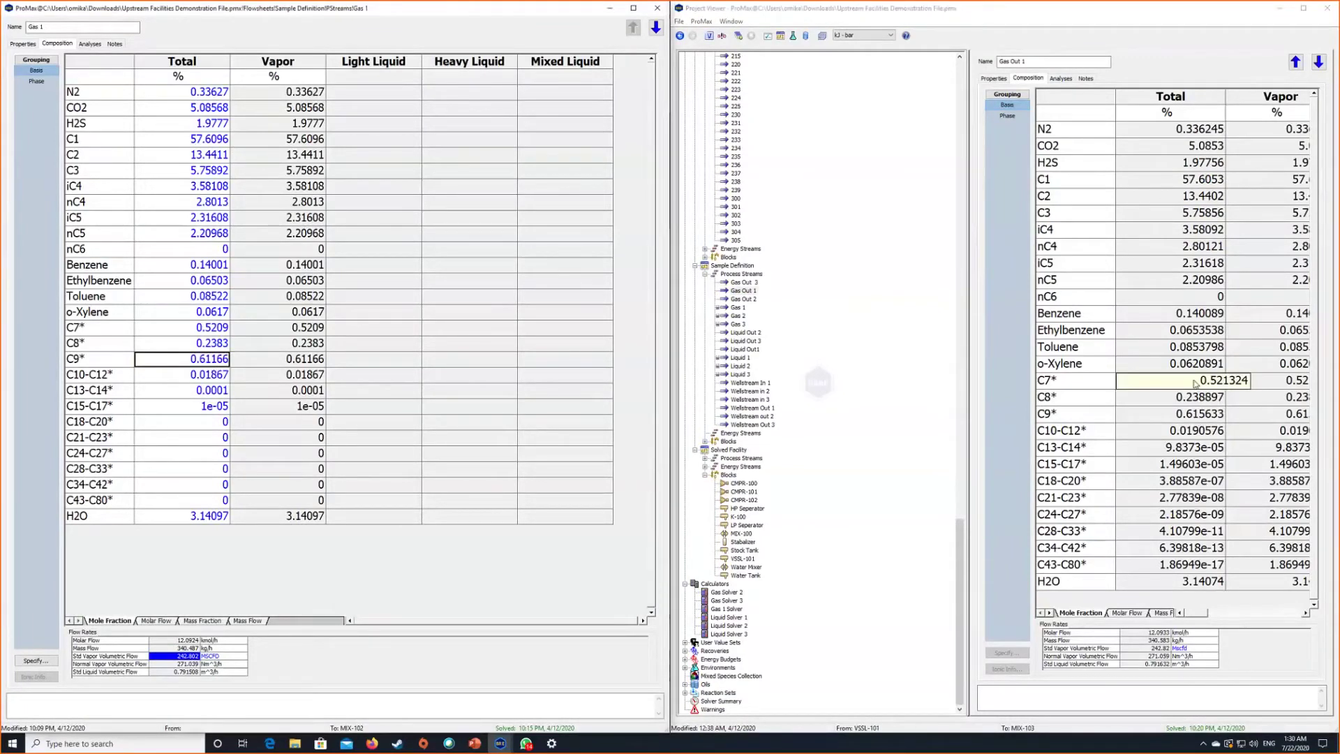
left_click(1002, 394)
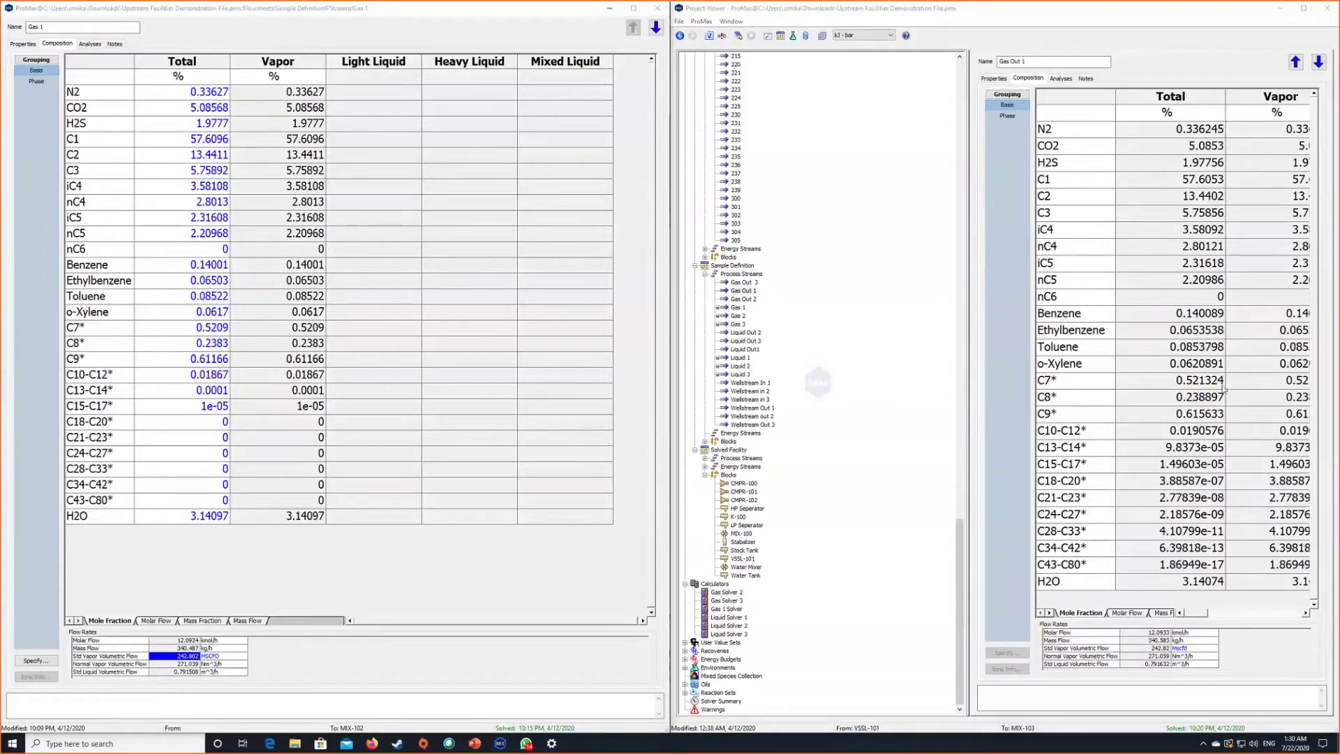
Step: Leave the Gas Out 1 view and check the standard vapor volumetric flow of the Gas 2 stream under Dry Samples
mouse_move(1230, 348)
left_click(1282, 9)
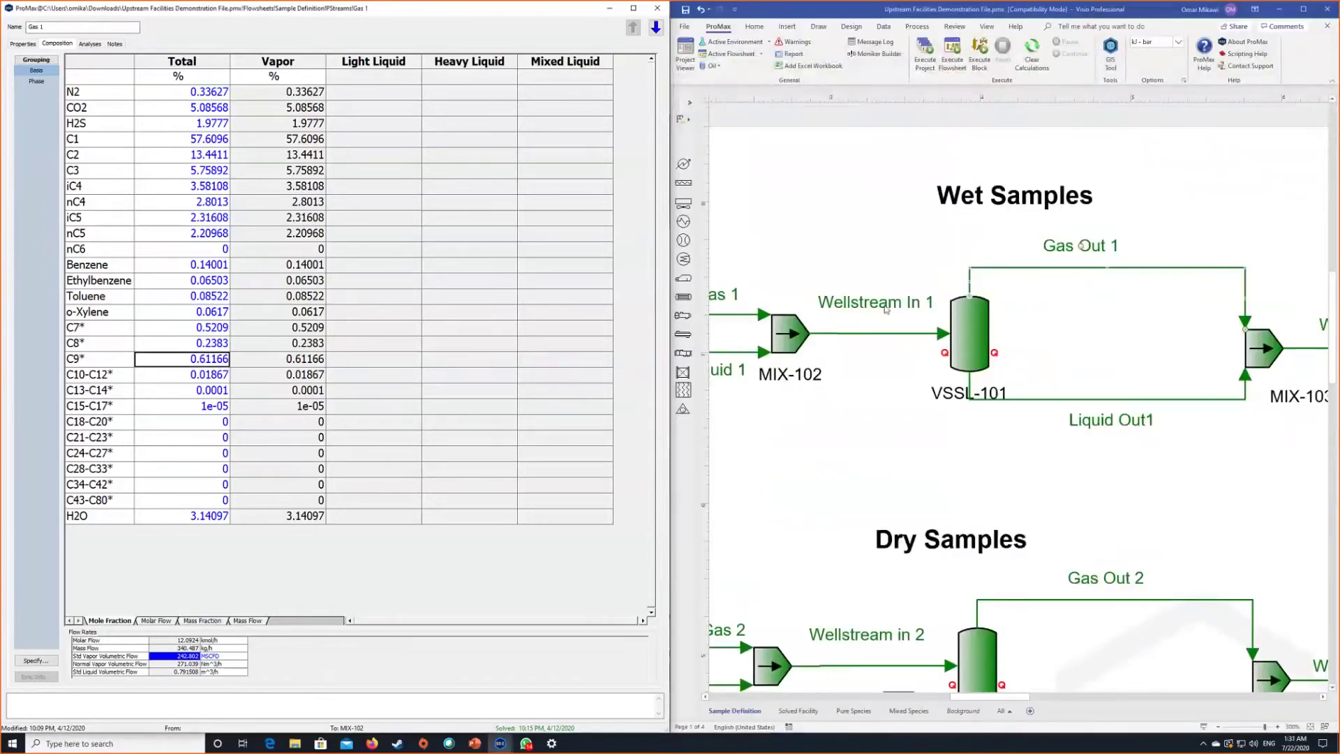
left_click(967, 664)
scroll(865, 233, "left", 3)
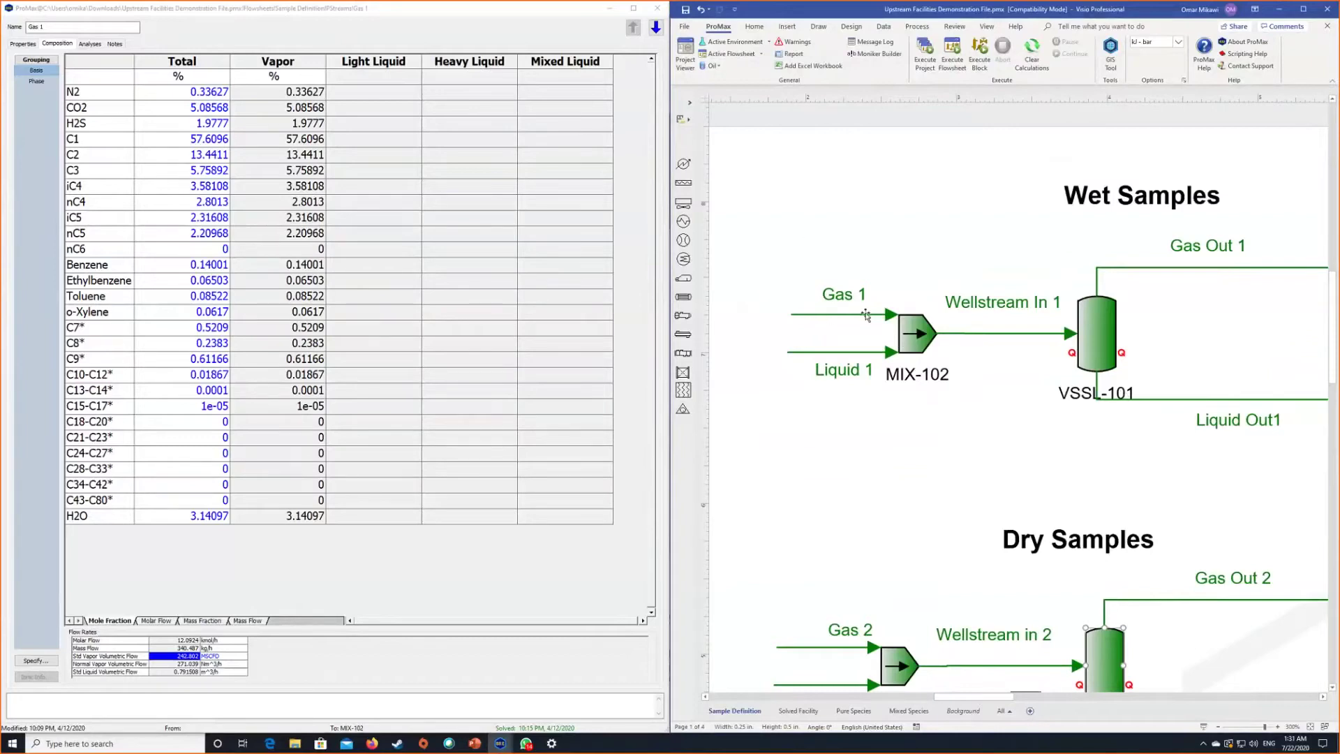
scroll(1129, 245, "down", 3)
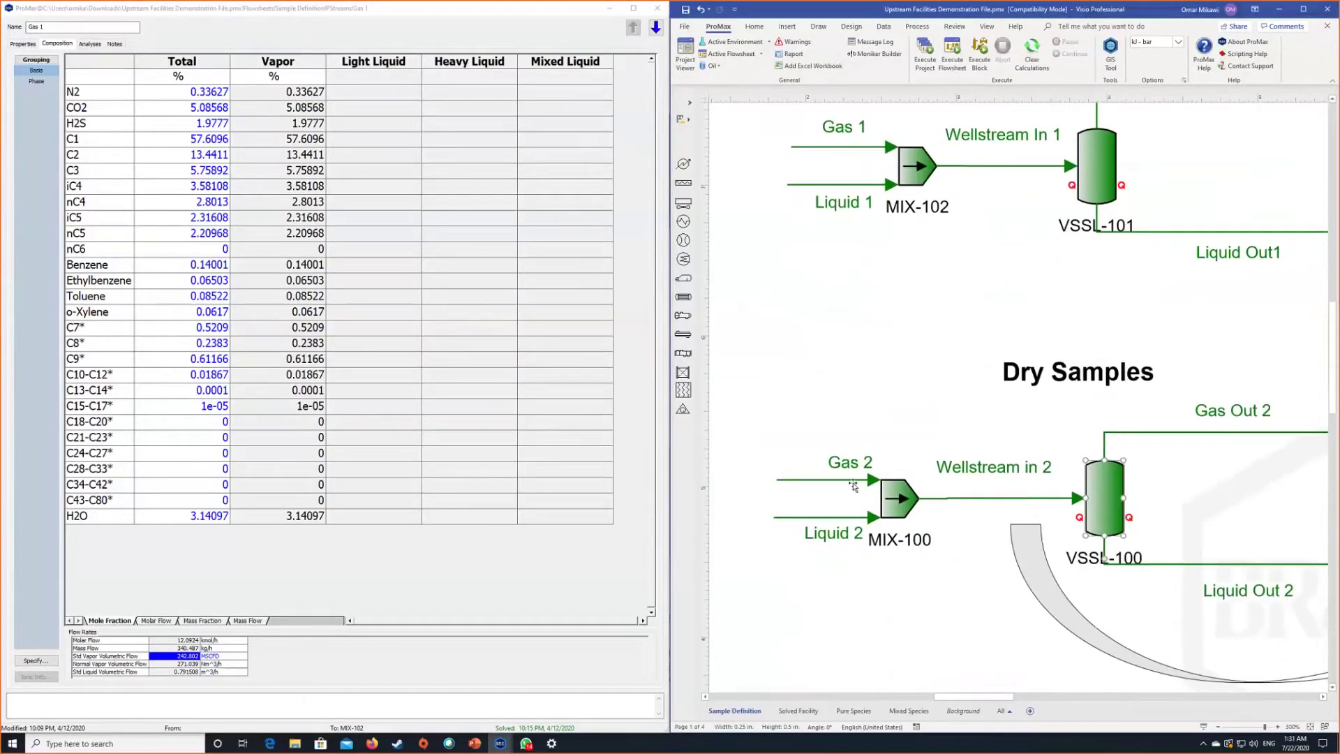
scroll(984, 473, "down", 3)
left_click_drag(998, 700, 992, 701)
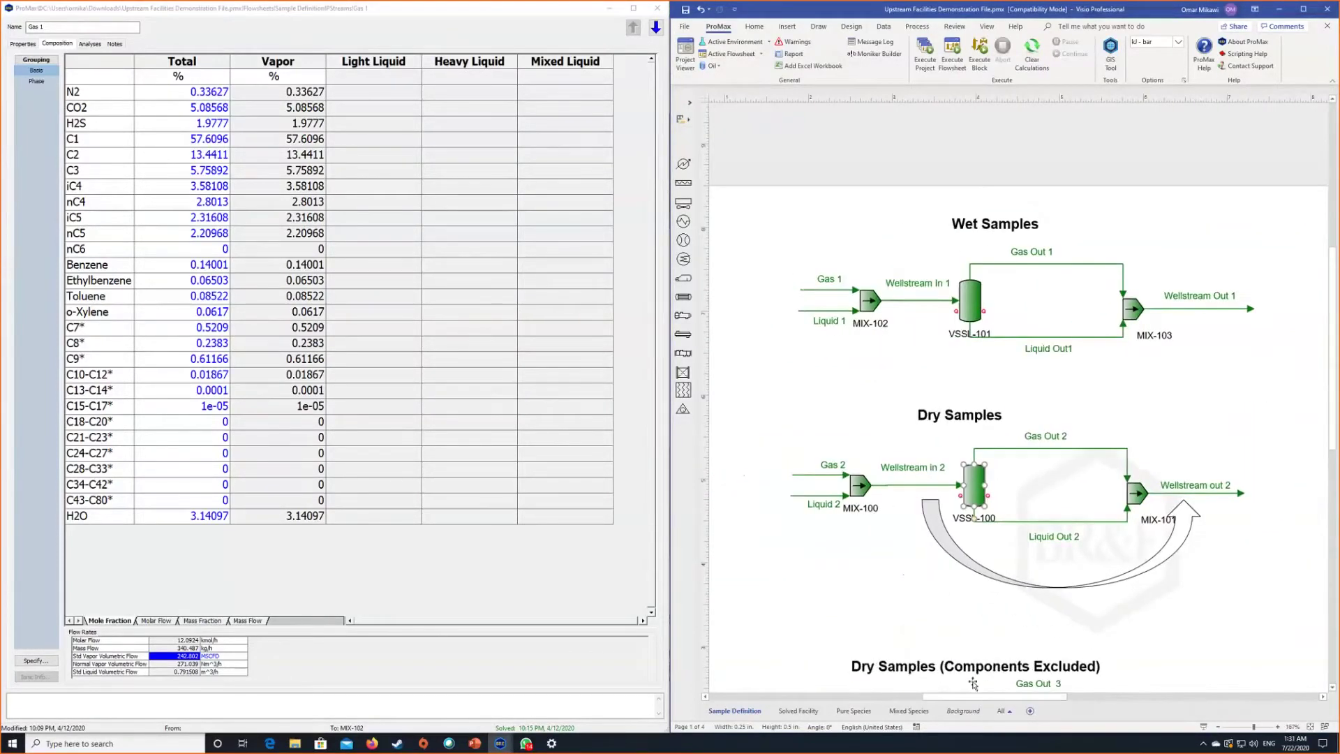
left_click(830, 476)
double_click(831, 476)
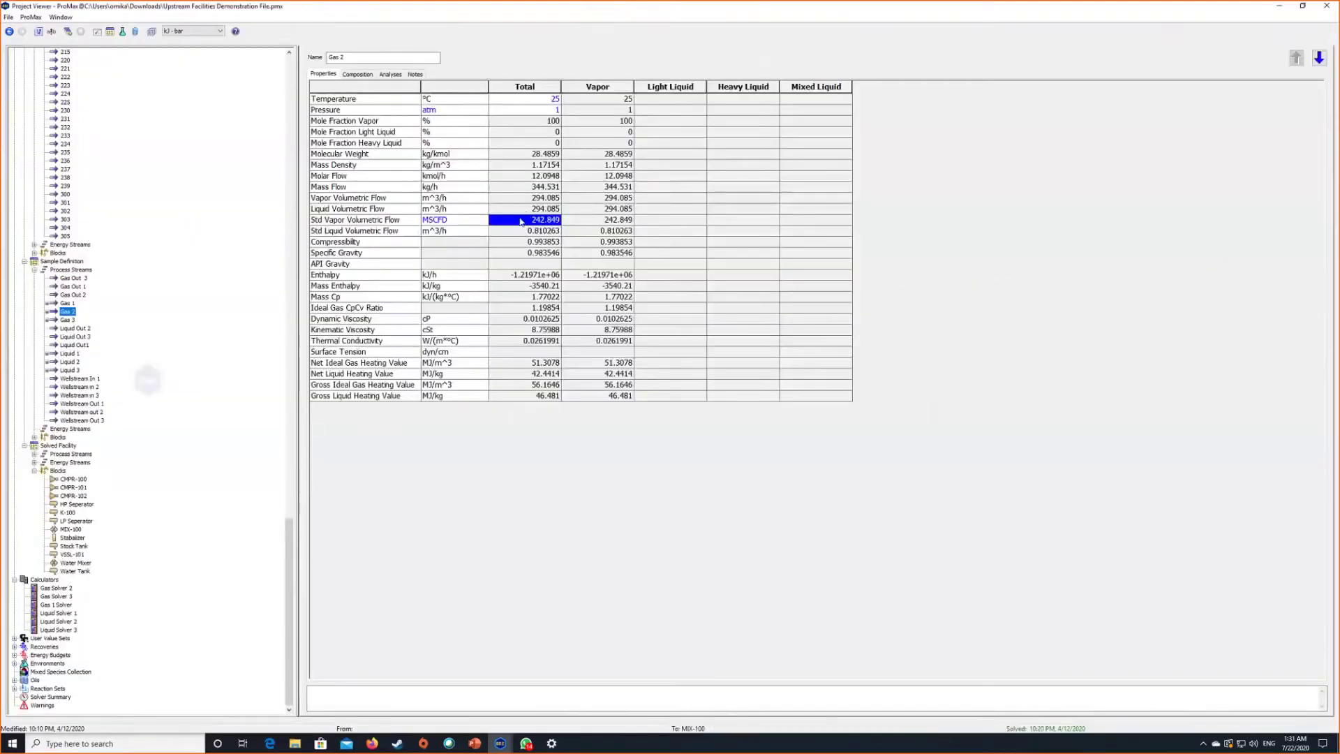
left_click(522, 221)
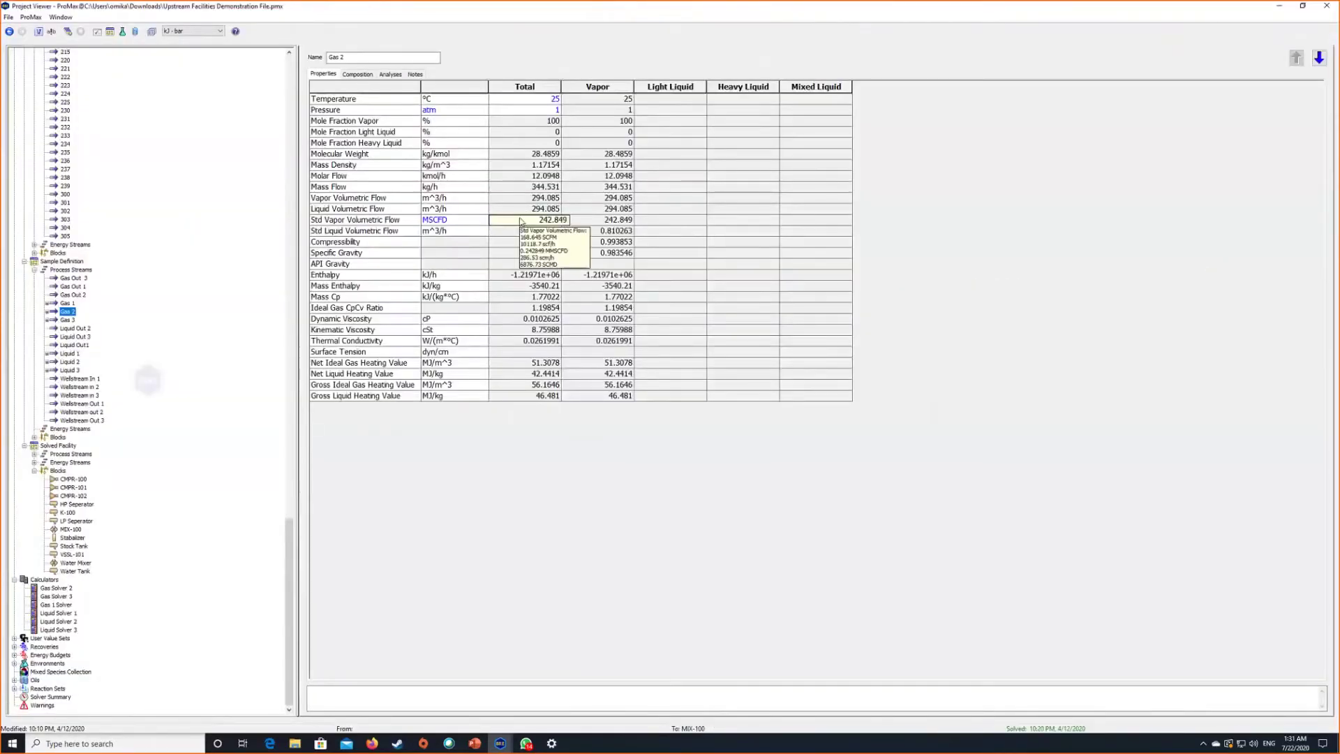
key("Escape")
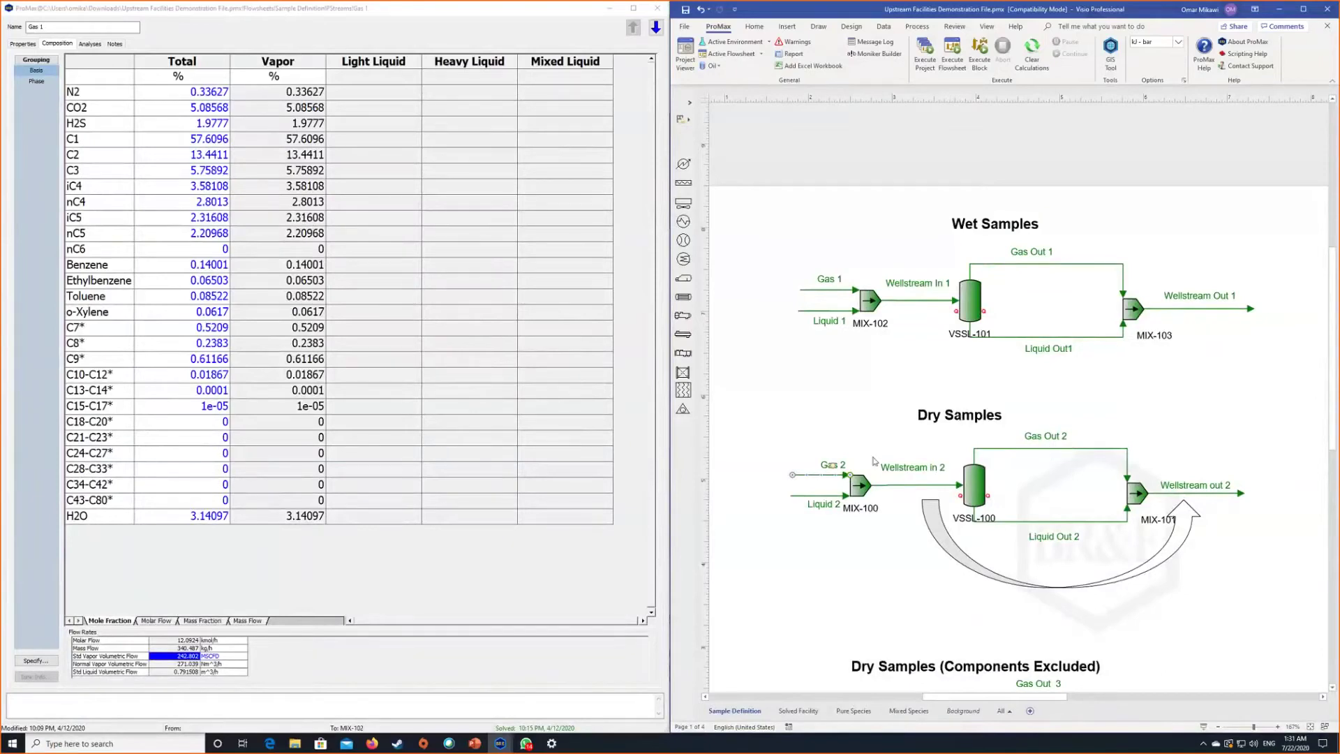
Step: Examine the mole fraction compositions of the Gas 3 and Liquid 3 streams in the Dry Samples (Components Excluded) section
scroll(981, 414, "up", 1)
scroll(981, 413, "down", 5)
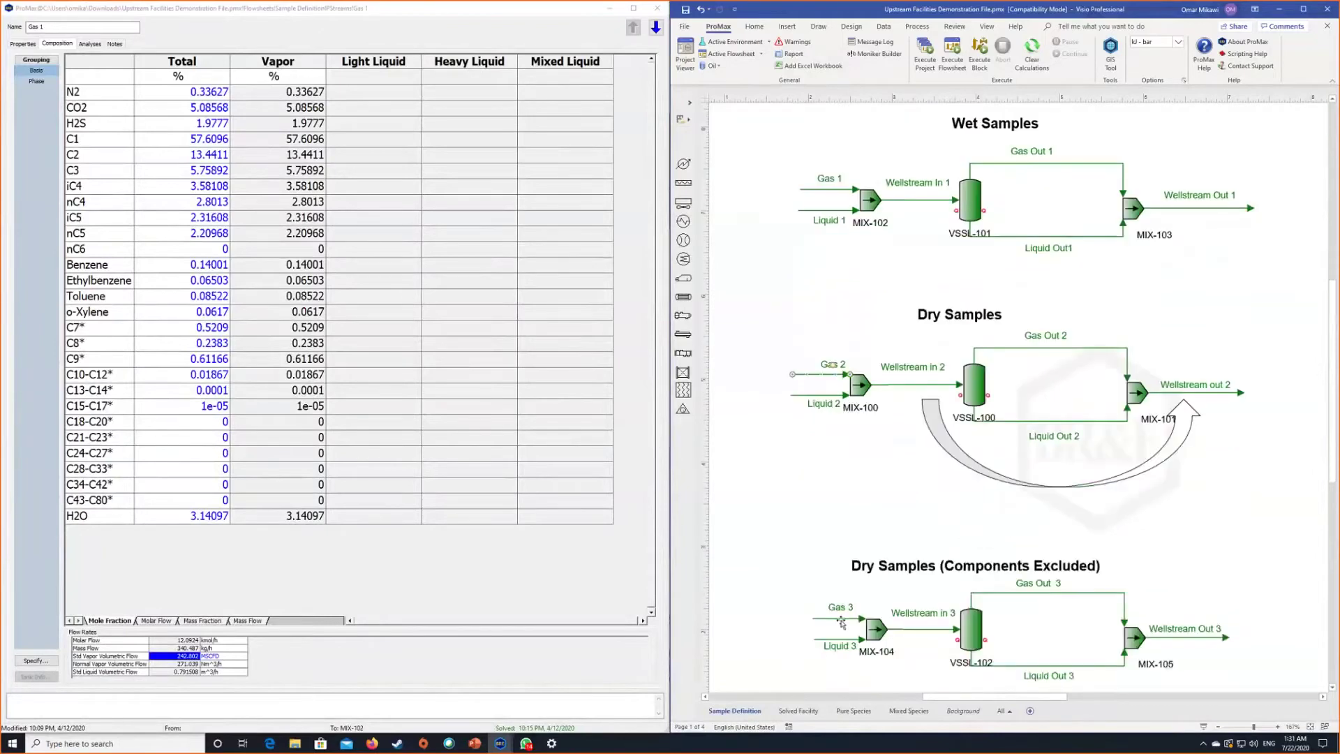
mouse_move(840, 620)
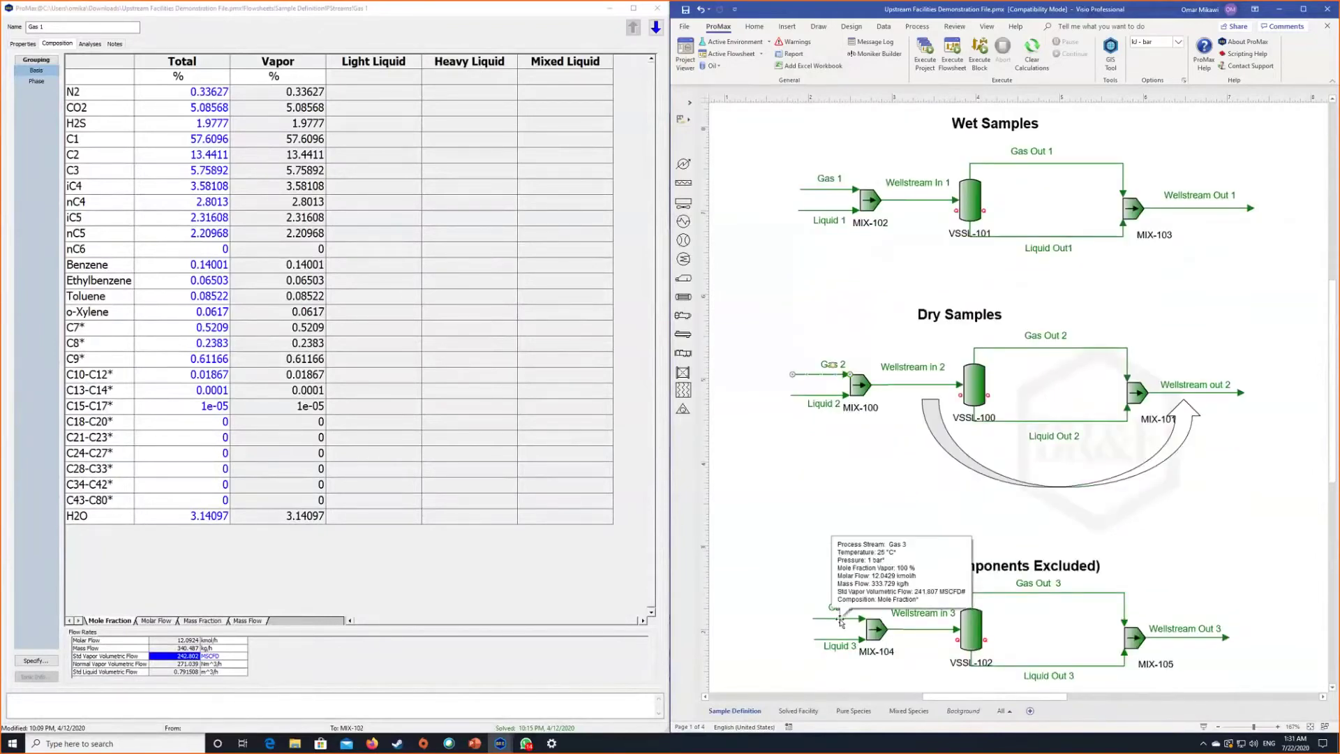
left_click(840, 620)
double_click(840, 619)
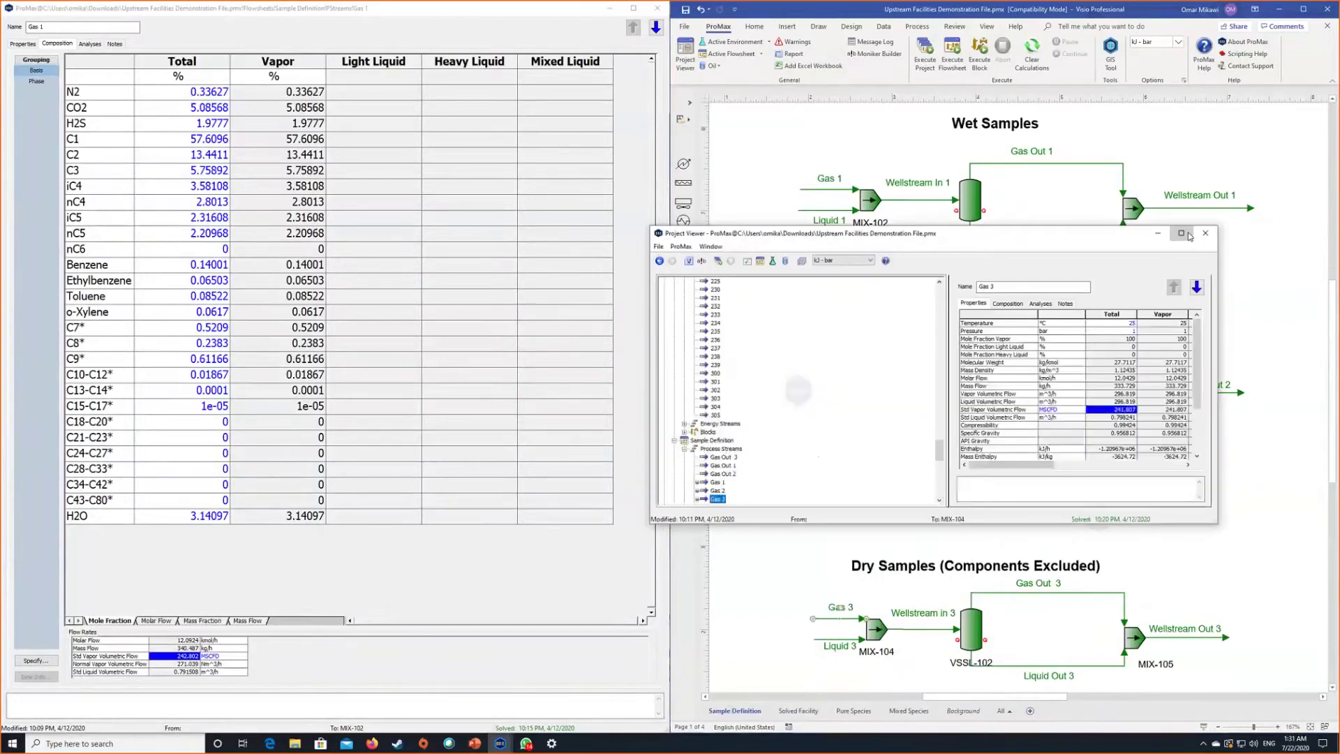
left_click(1181, 234)
left_click(454, 258)
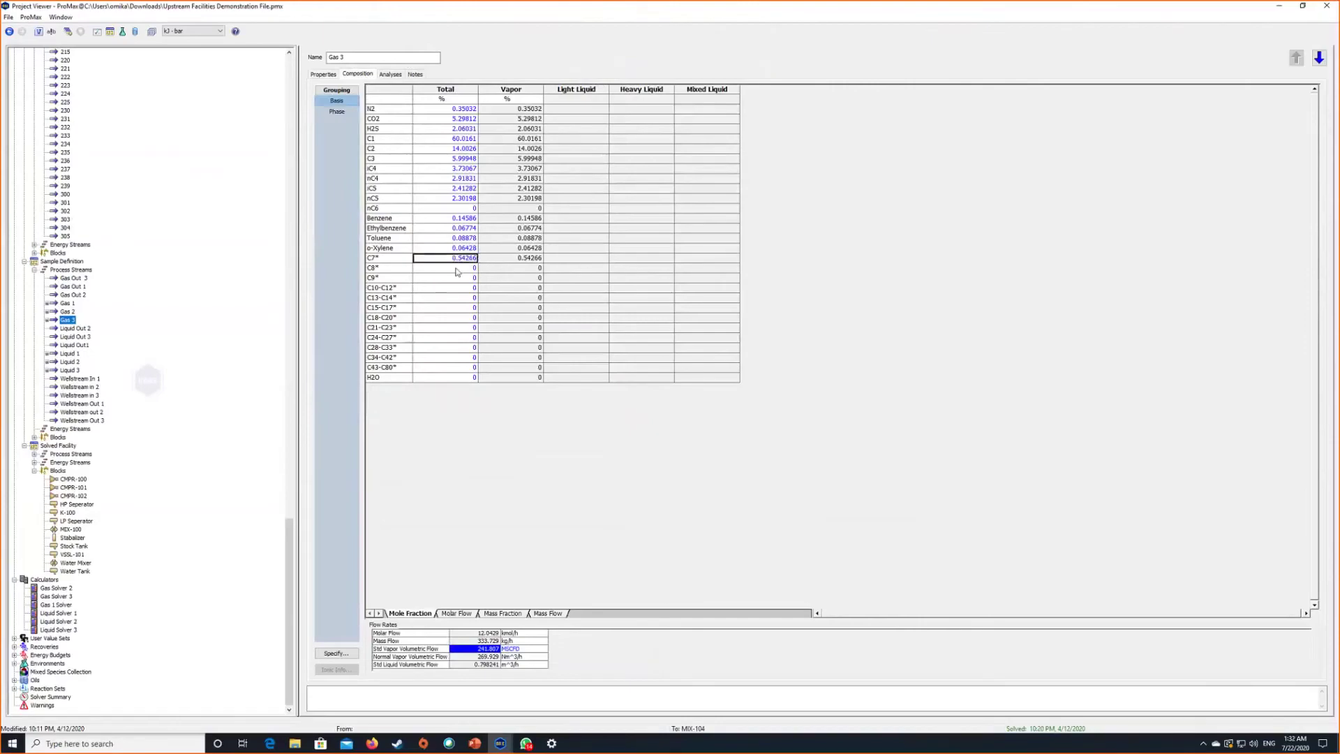
scroll(548, 358, "up", 2)
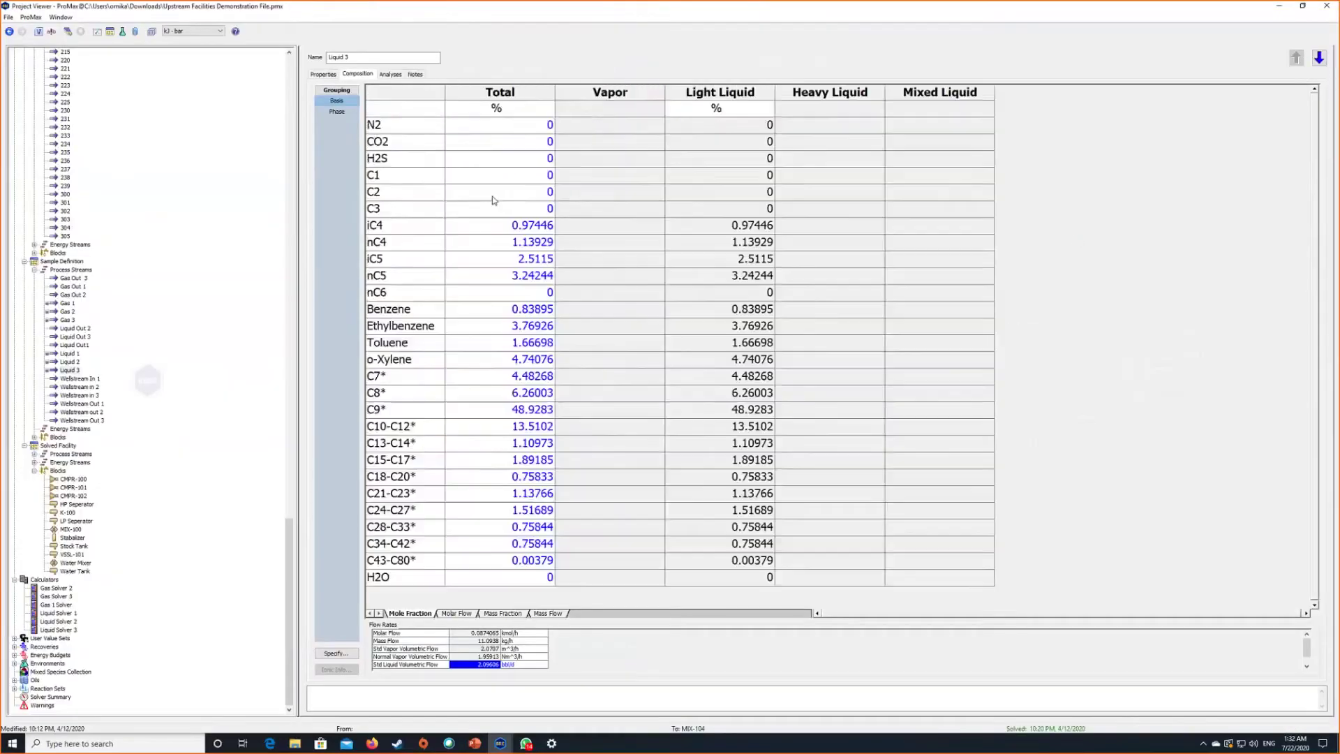
left_click(510, 139)
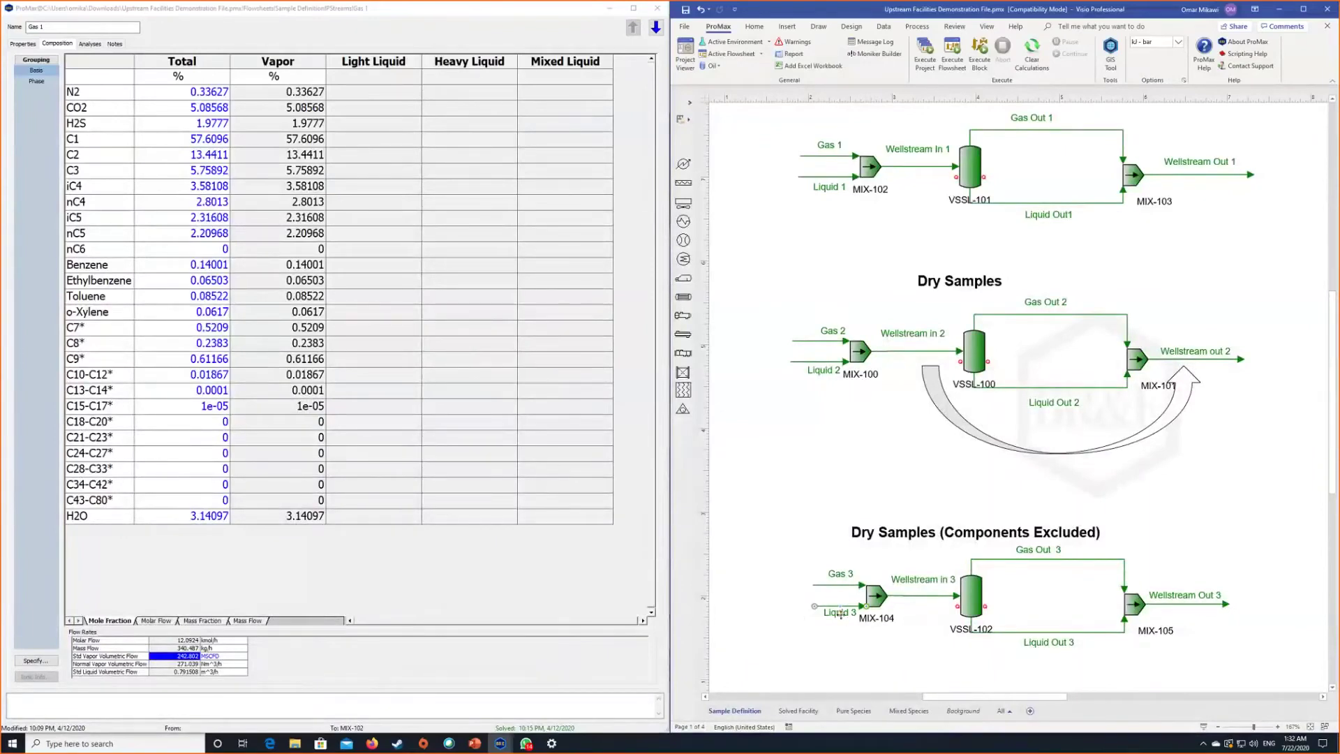
Step: Open the Liquid Out 3 stream leaving VSSL-102 and examine its composition
double_click(1036, 638)
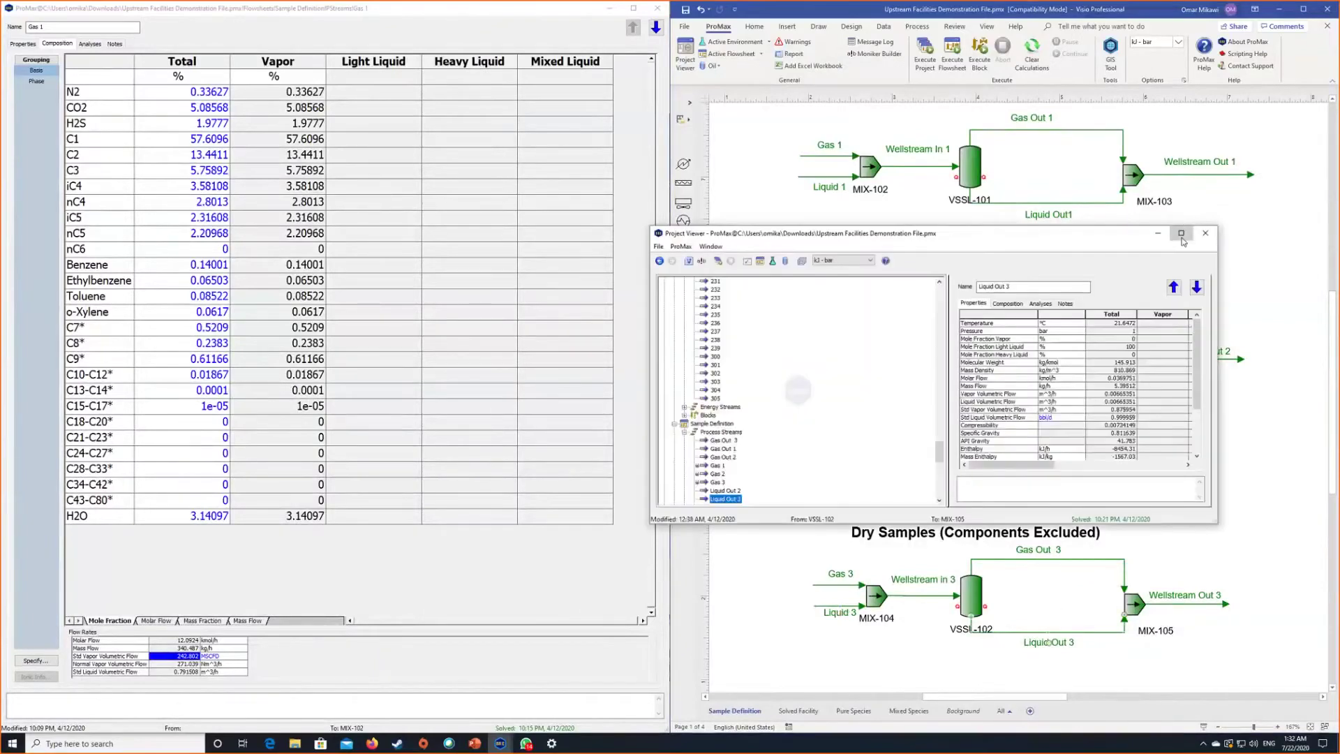
left_click(1182, 233)
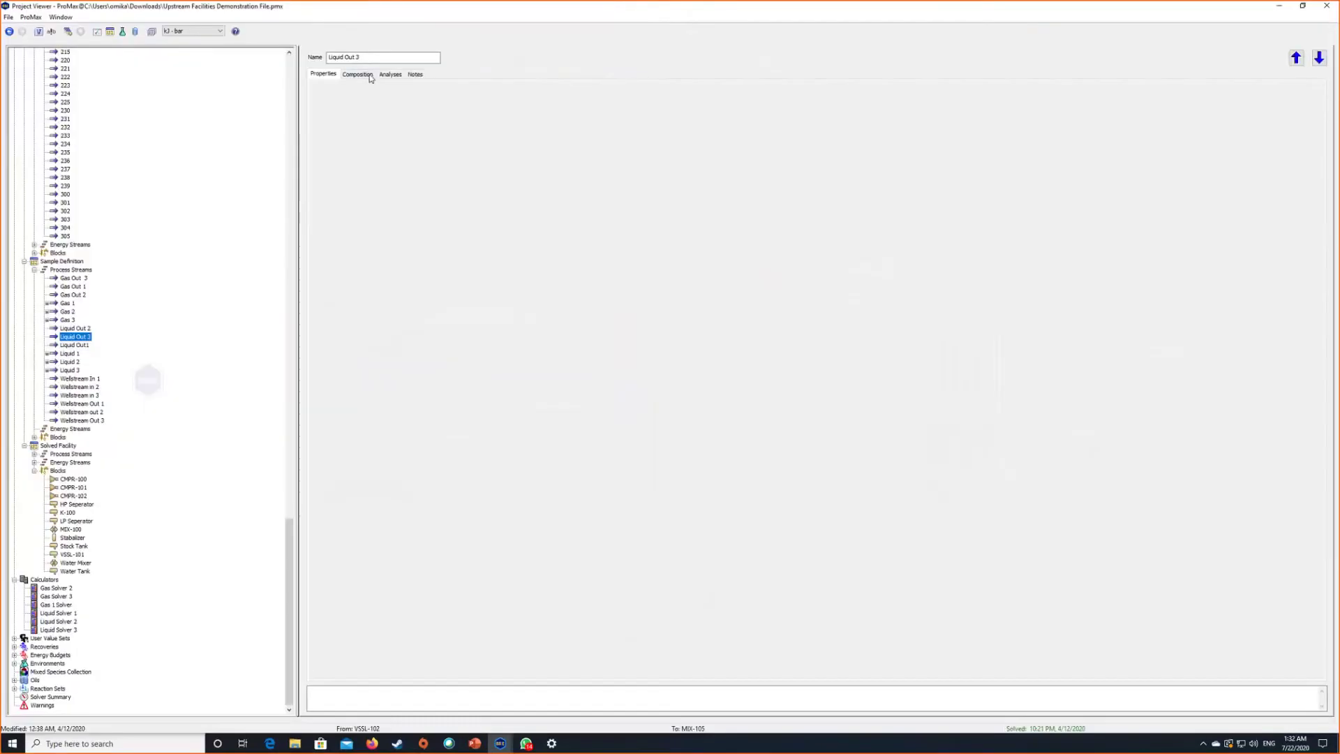
scroll(411, 180, "up", 4)
left_click(501, 166)
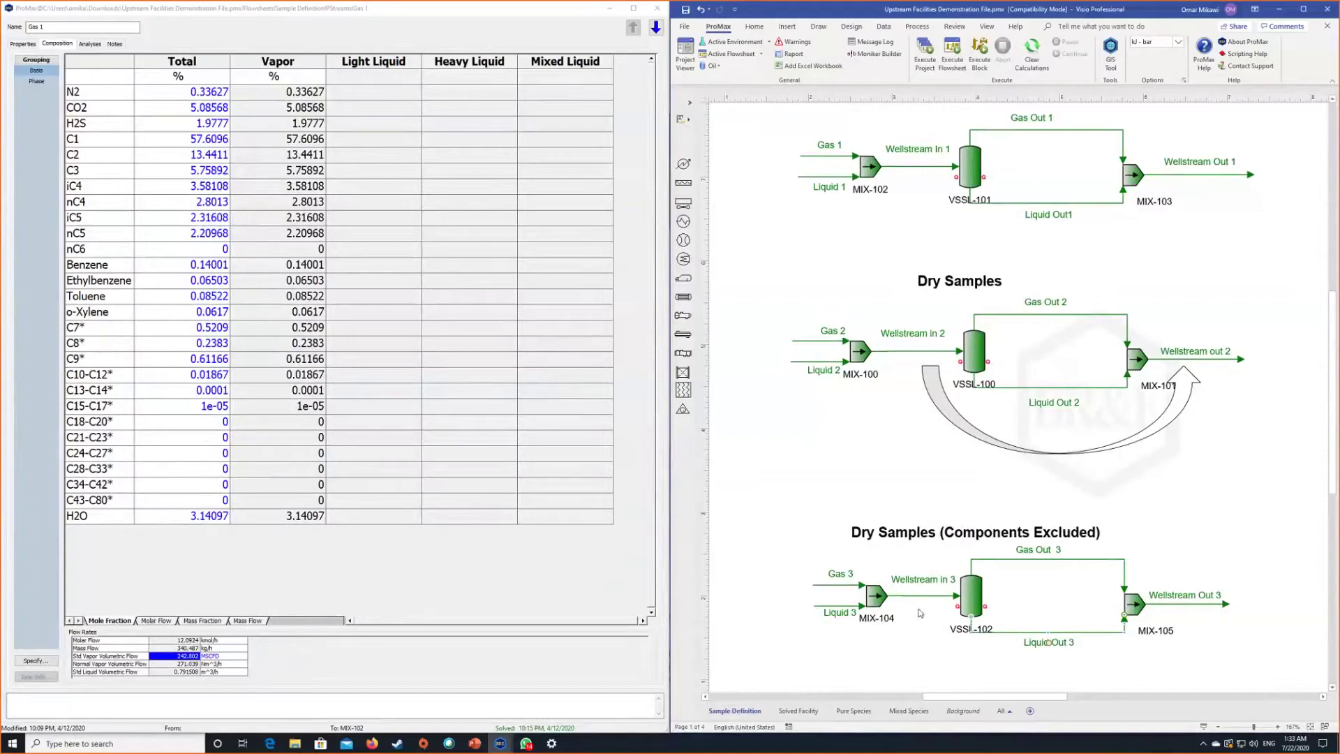
Step: Open the Wellstream in 3 stream and display its mole fraction composition
mouse_move(876, 592)
left_click(850, 585)
double_click(849, 585)
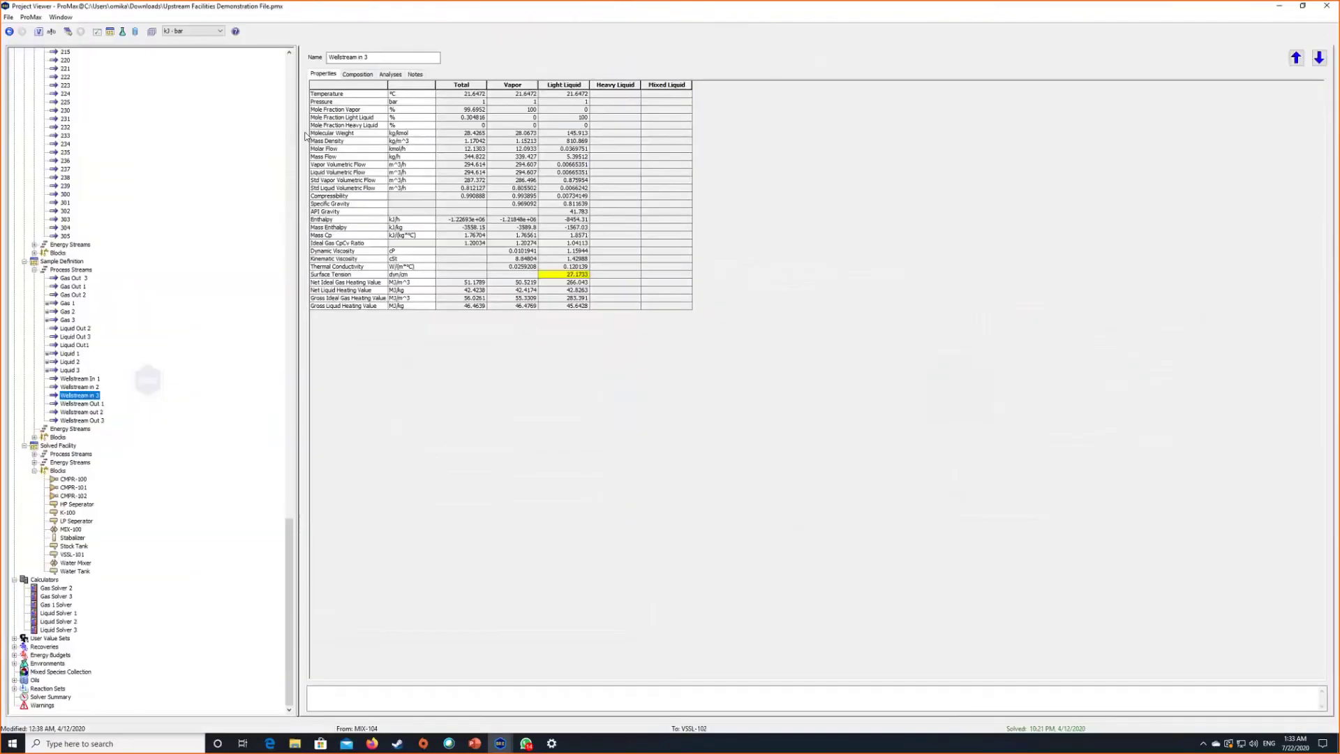
left_click(358, 74)
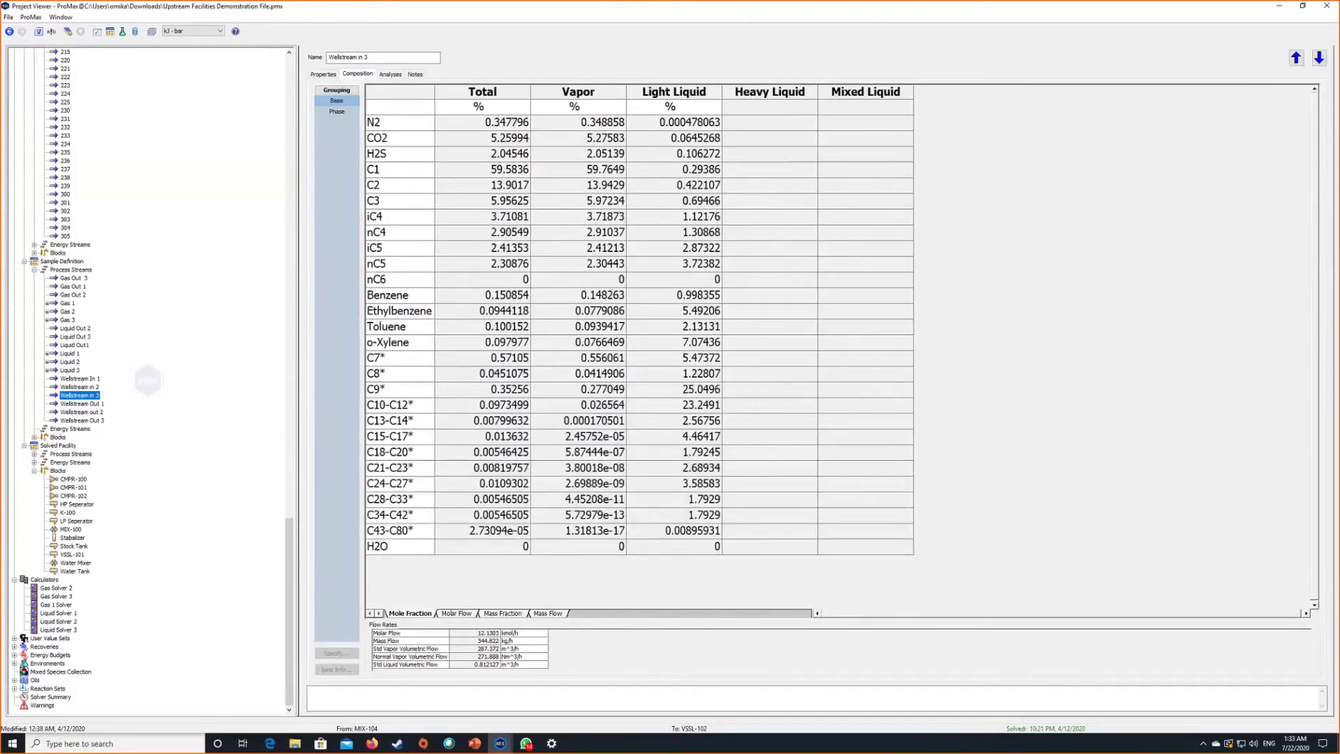
Step: Capture the Wellstream in 3 composition table with Snipping Tool and dock the snip beside the flowsheet for comparison
left_click(115, 743)
type("sni")
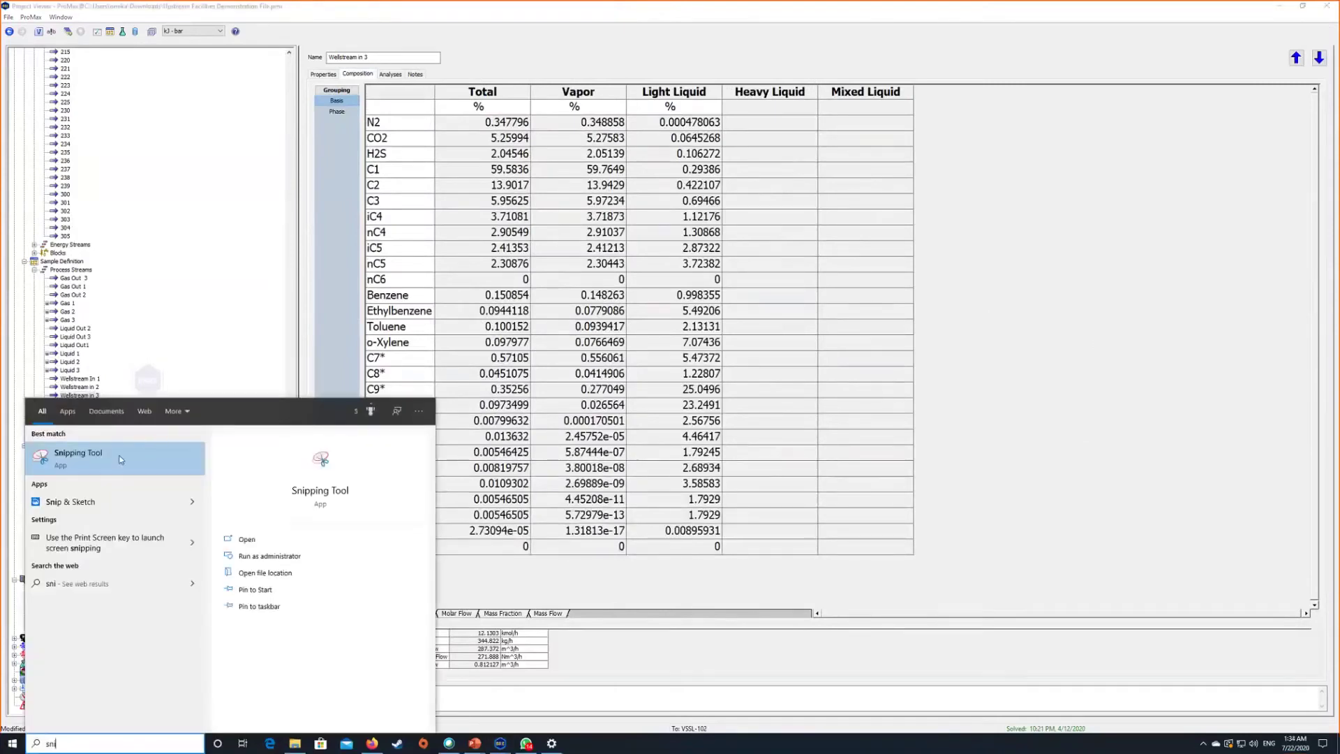
left_click(120, 459)
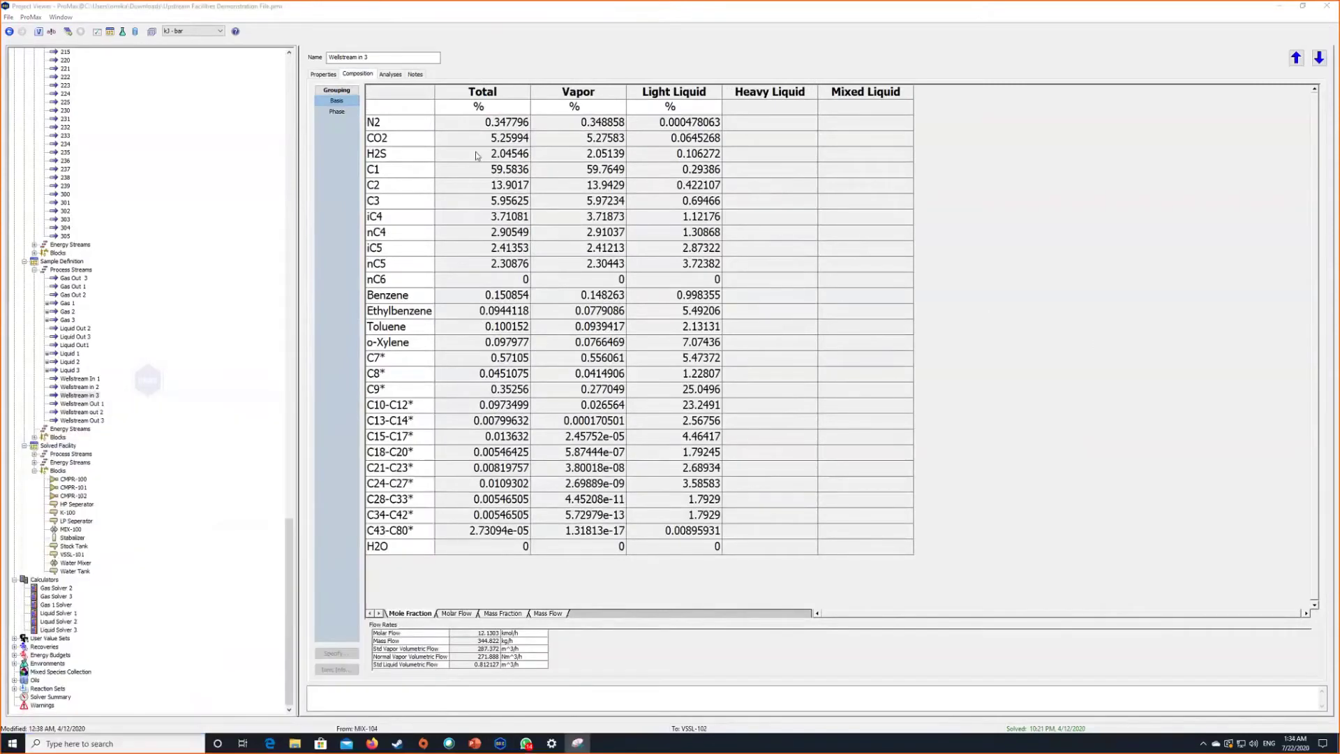
left_click(576, 123)
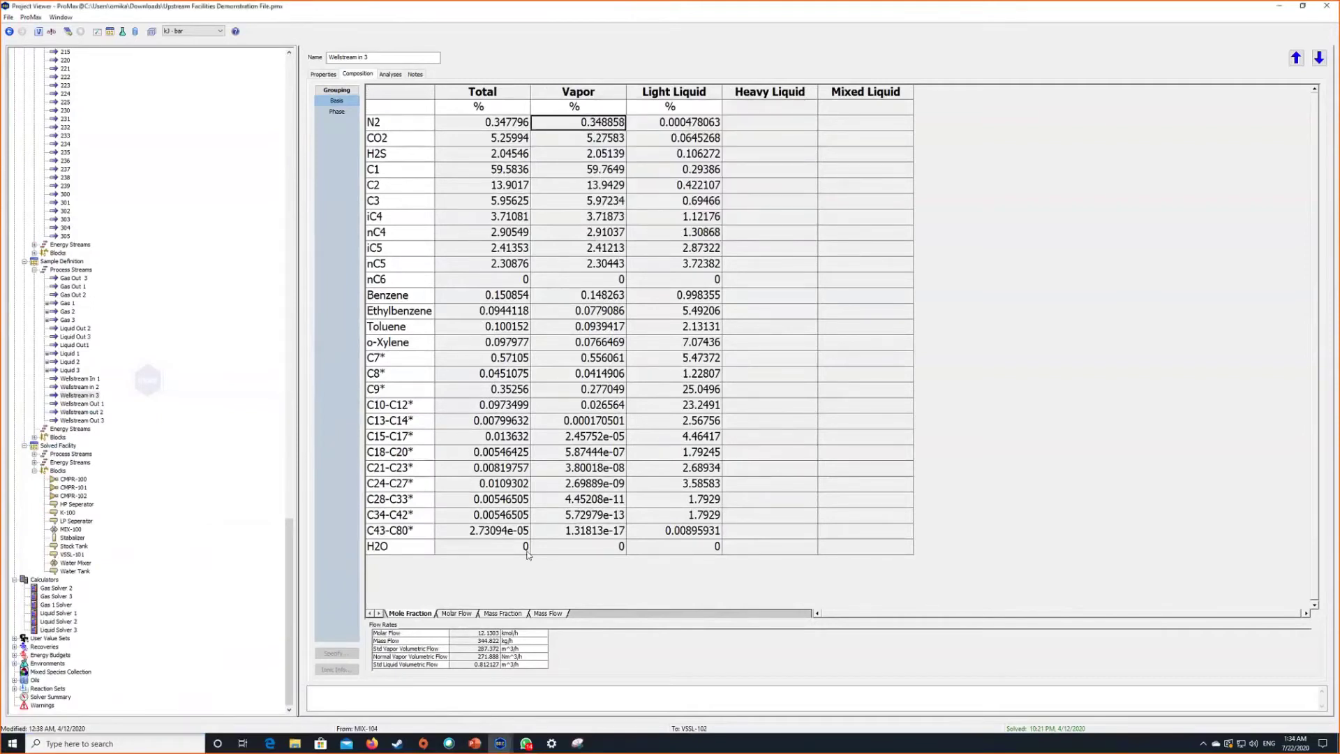
left_click(578, 743)
left_click(621, 127)
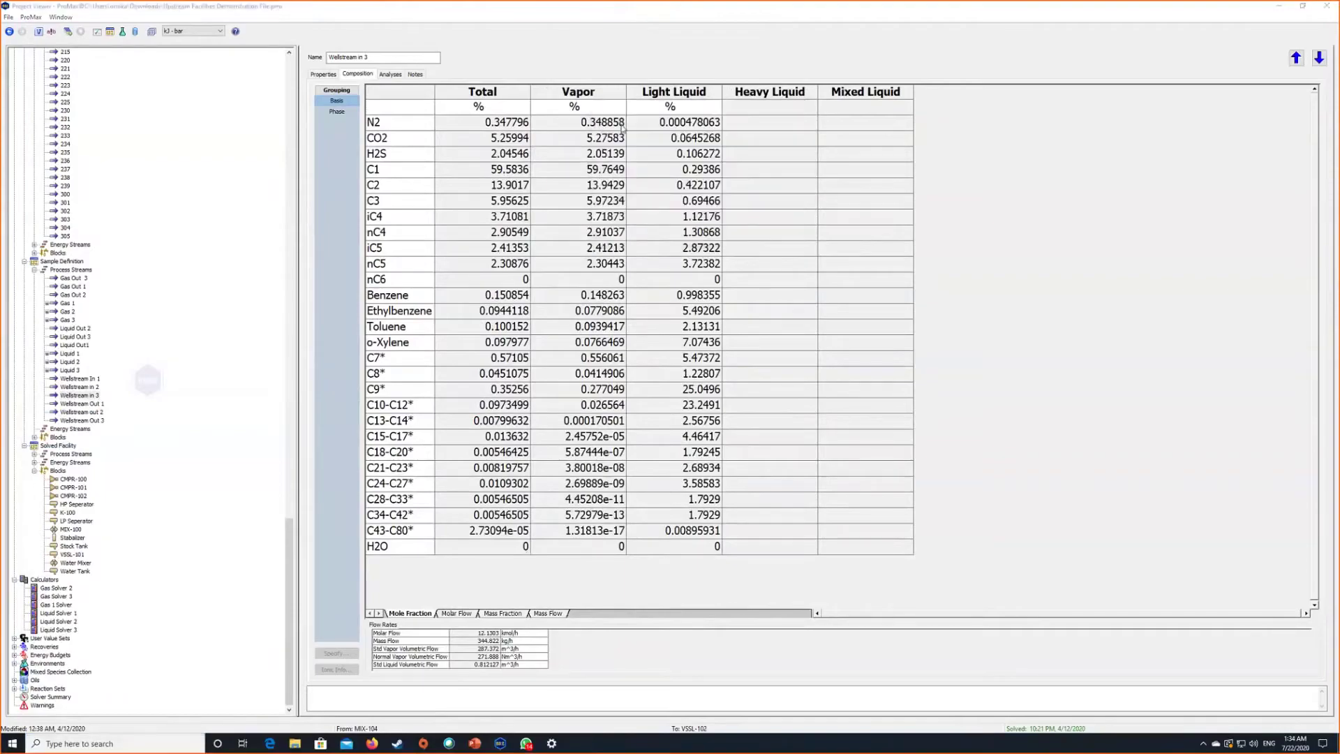
left_click_drag(365, 82, 932, 570)
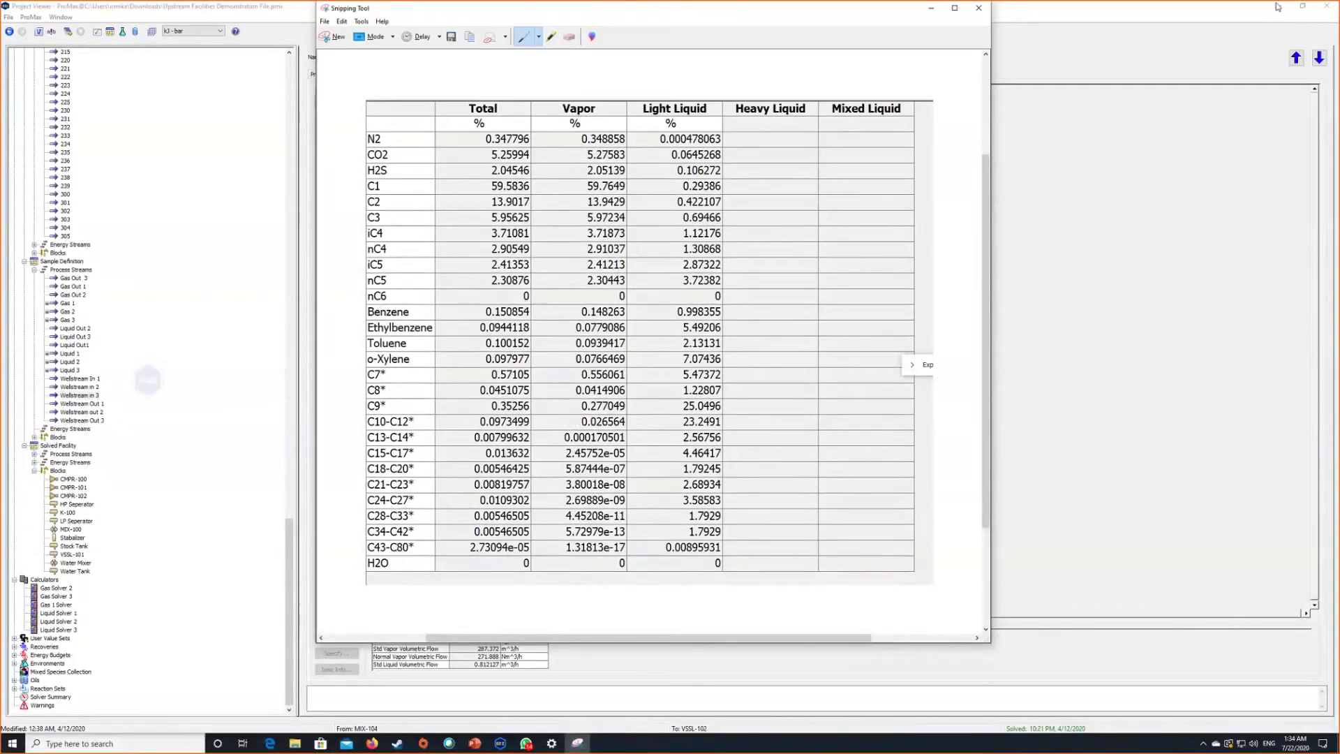
left_click(1278, 7)
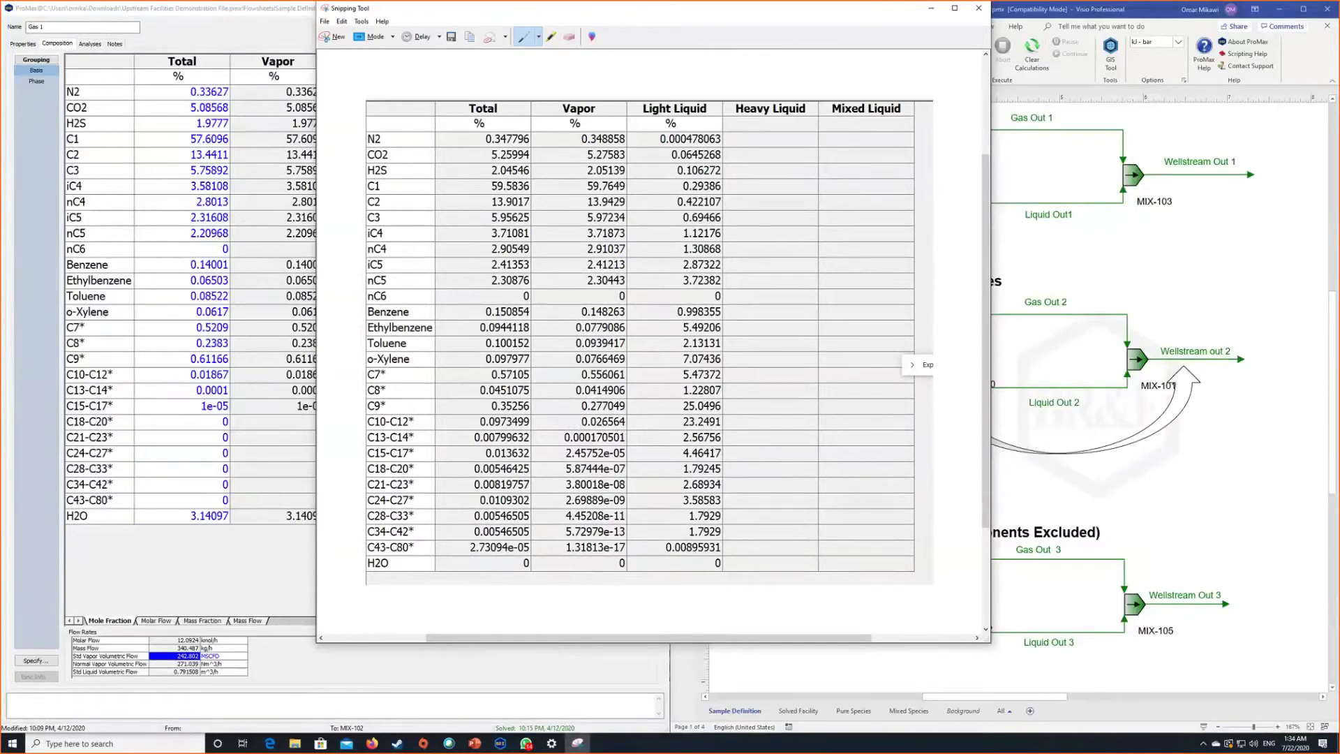
key("super+Left")
Step: Open the solver on Gas 3's standard vapor volumetric flow, review its expression and calculated value, and set its solver state to Disabled
left_click(836, 585)
double_click(836, 585)
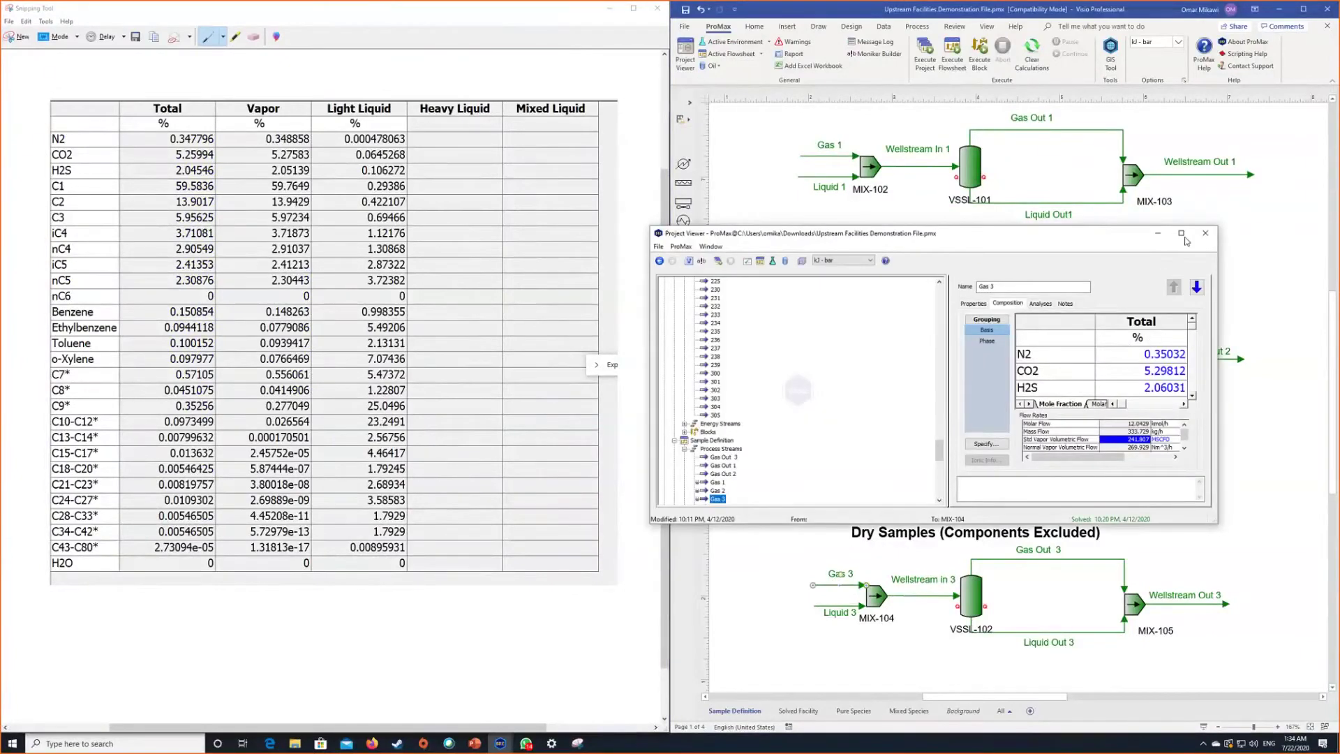
left_click(1182, 234)
double_click(499, 649)
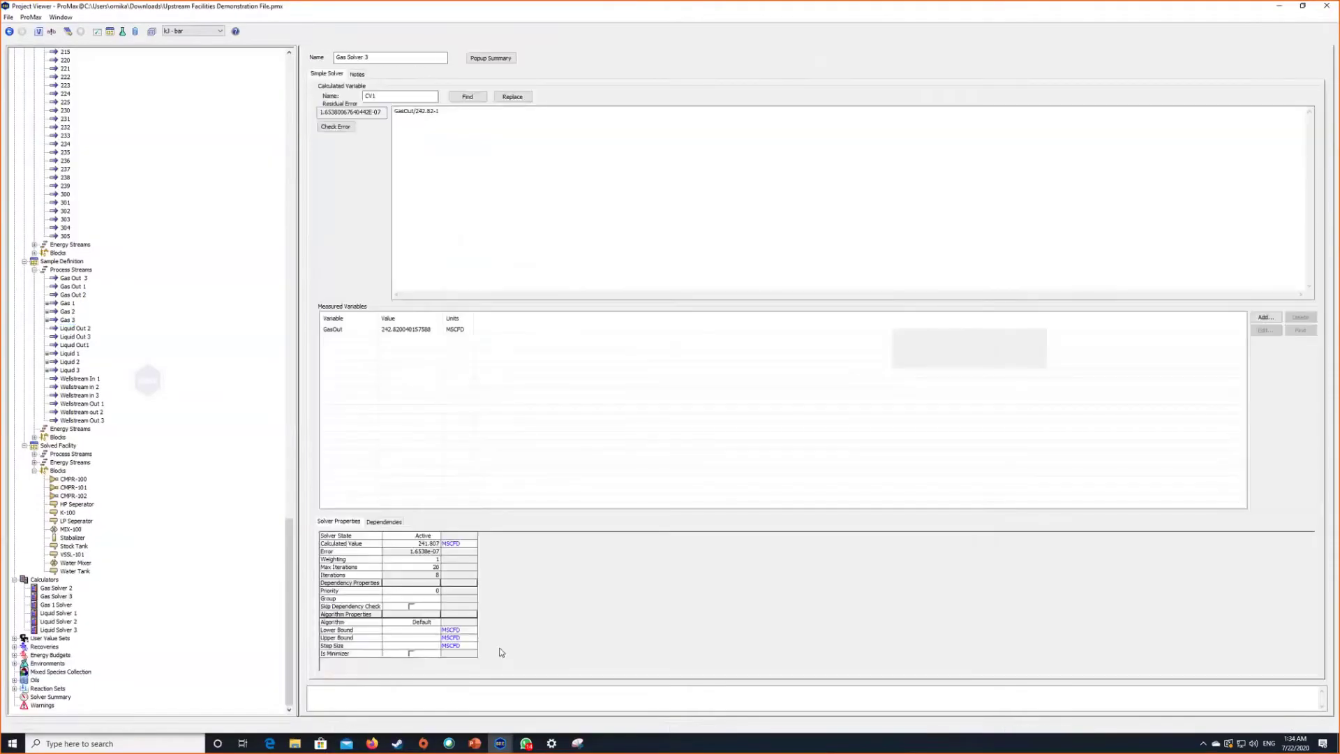
left_click_drag(434, 112, 419, 114)
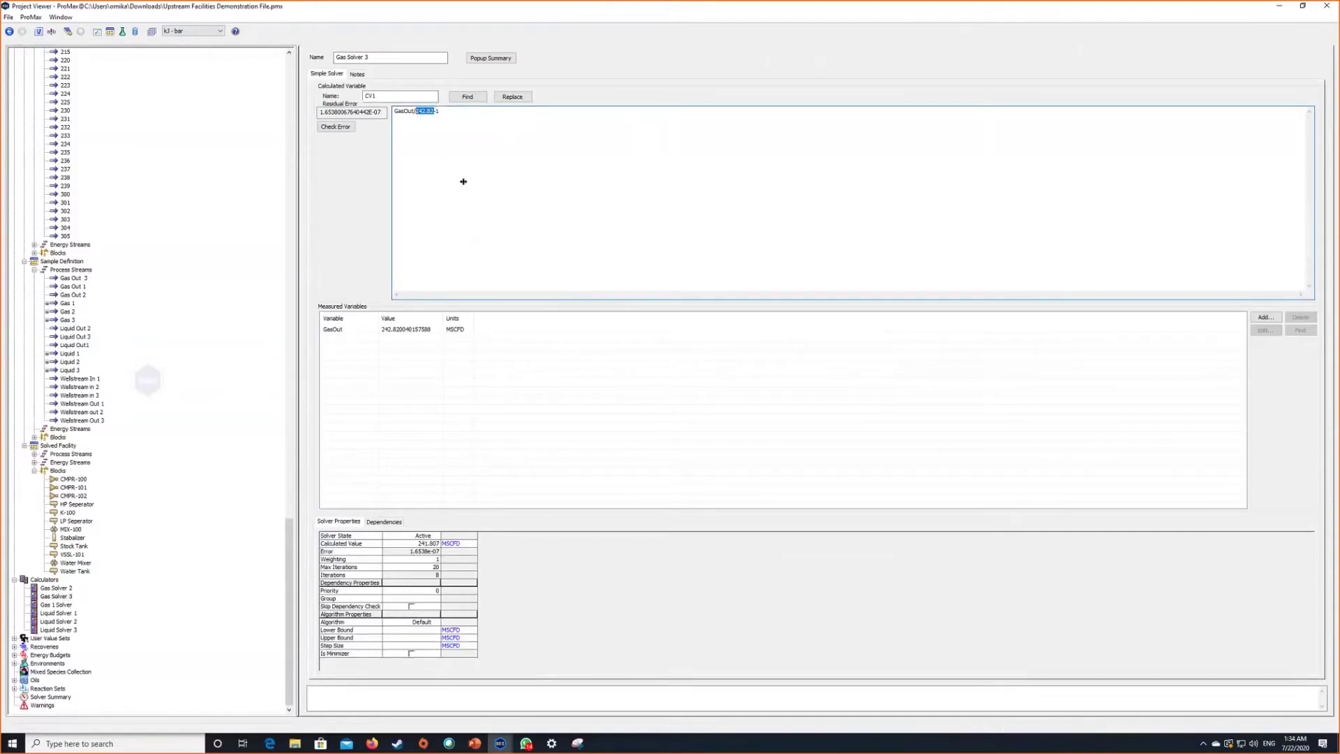
left_click(432, 546)
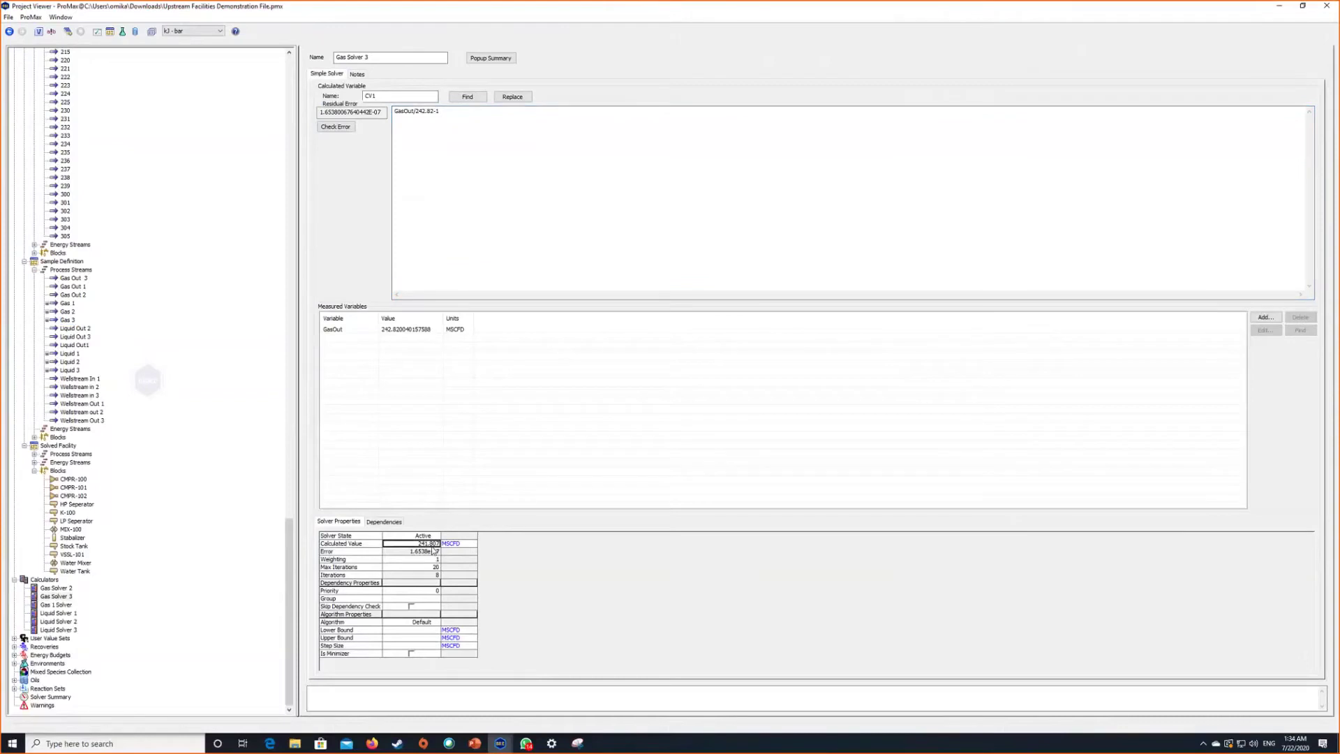
left_click(437, 536)
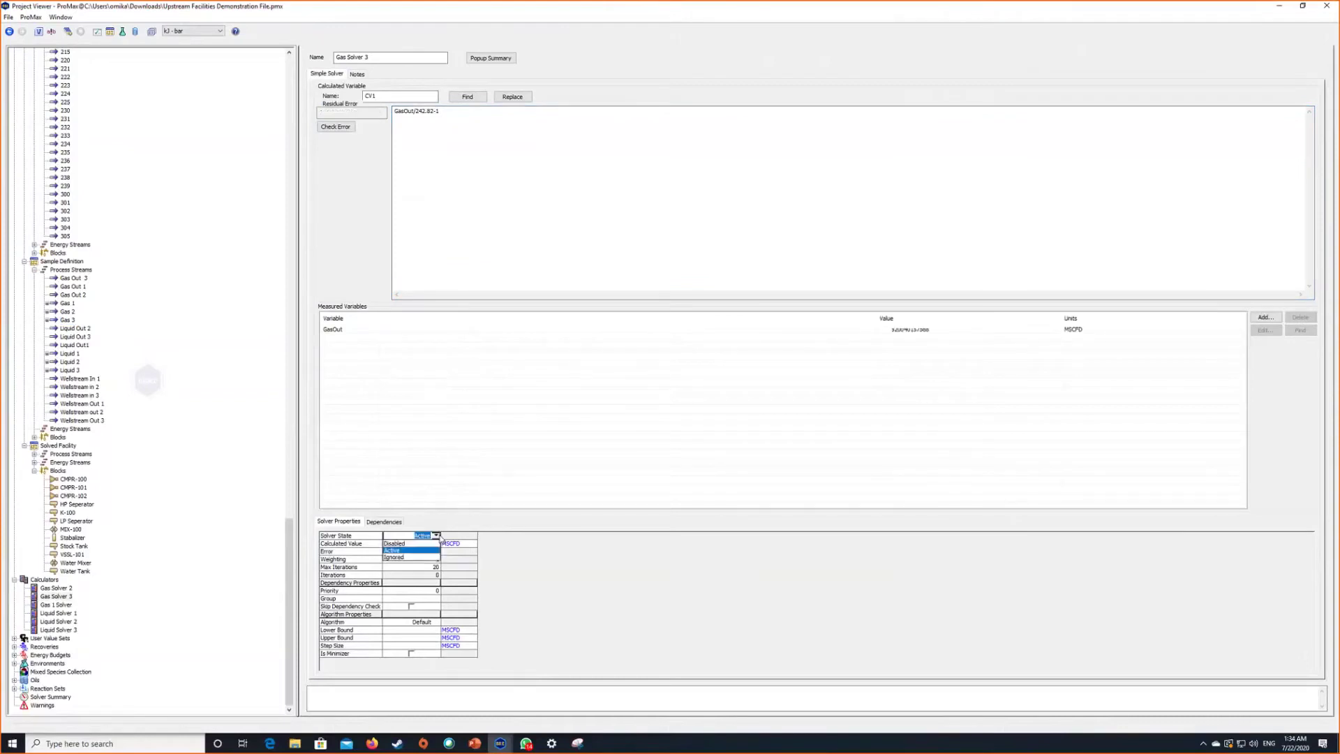
left_click(395, 543)
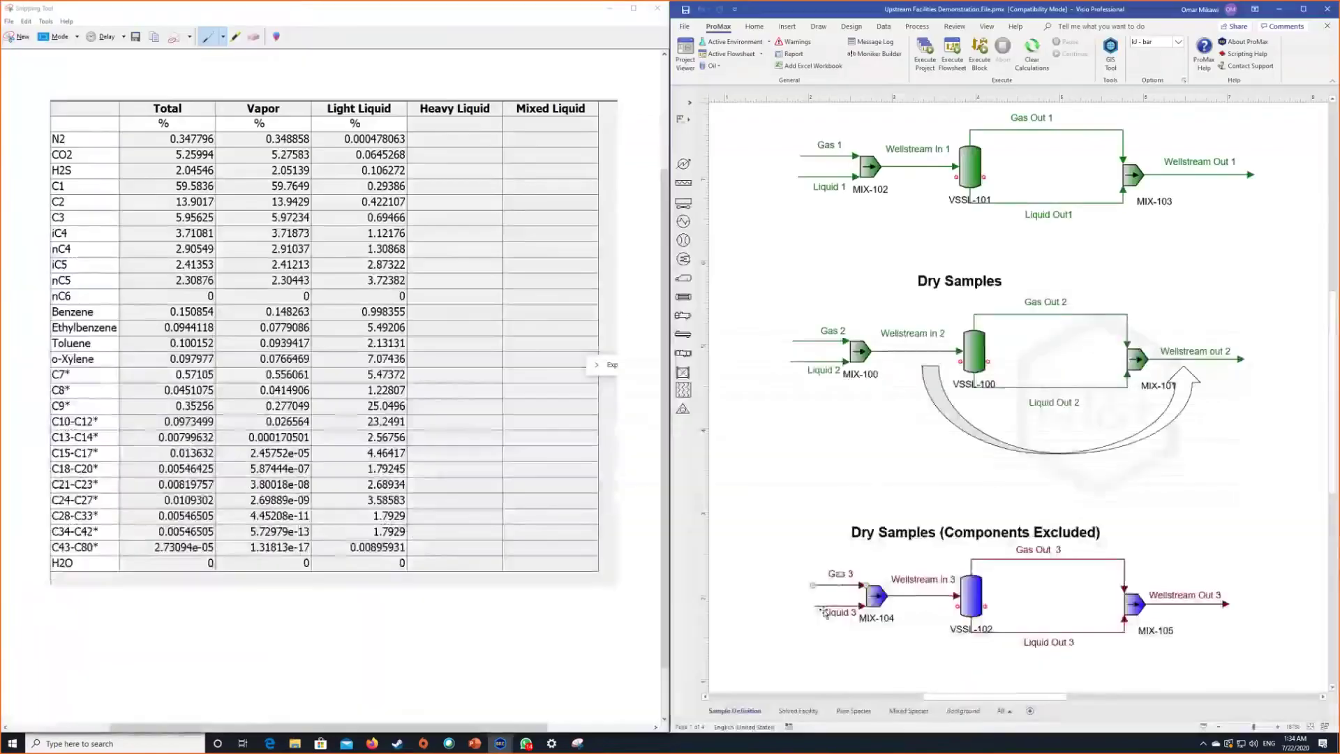
Step: Disable the solver on Liquid 3's standard liquid volumetric flow, set its calculated value to 1 bbl/d and return to the flowsheet
double_click(826, 612)
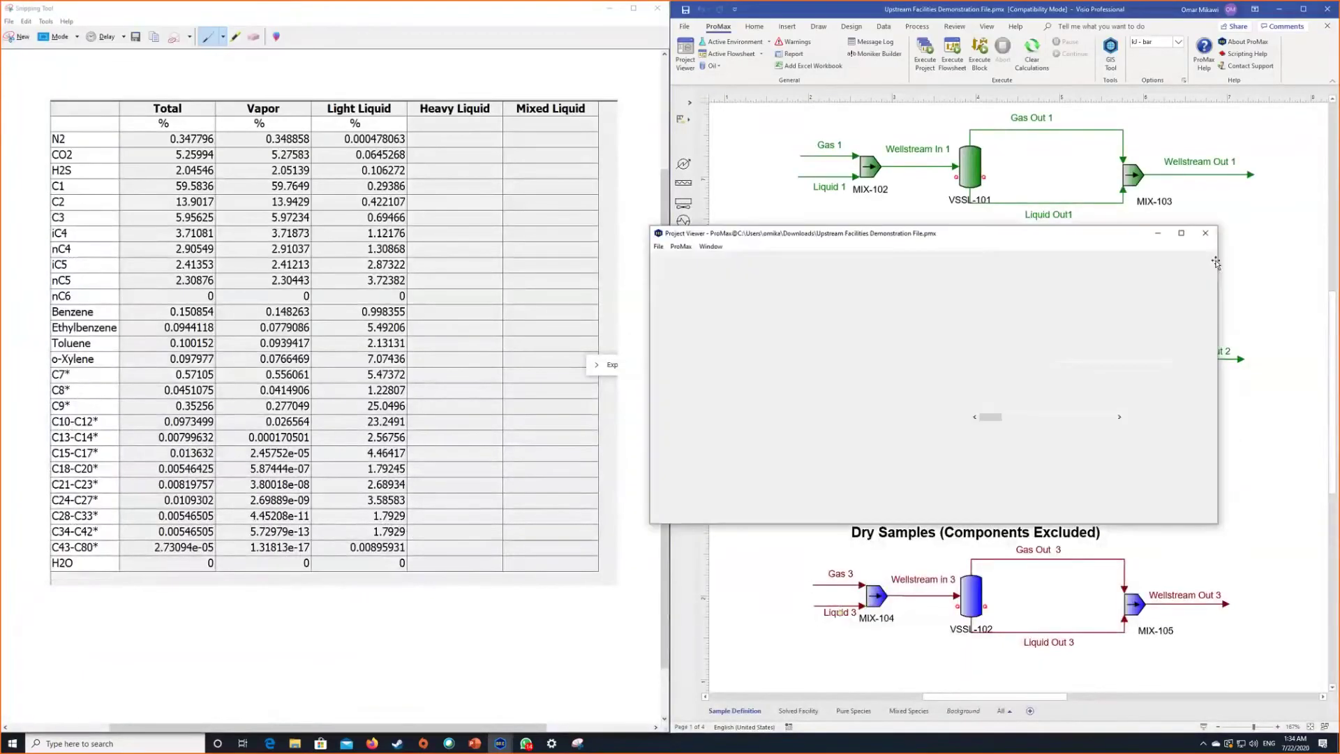
left_click(1181, 234)
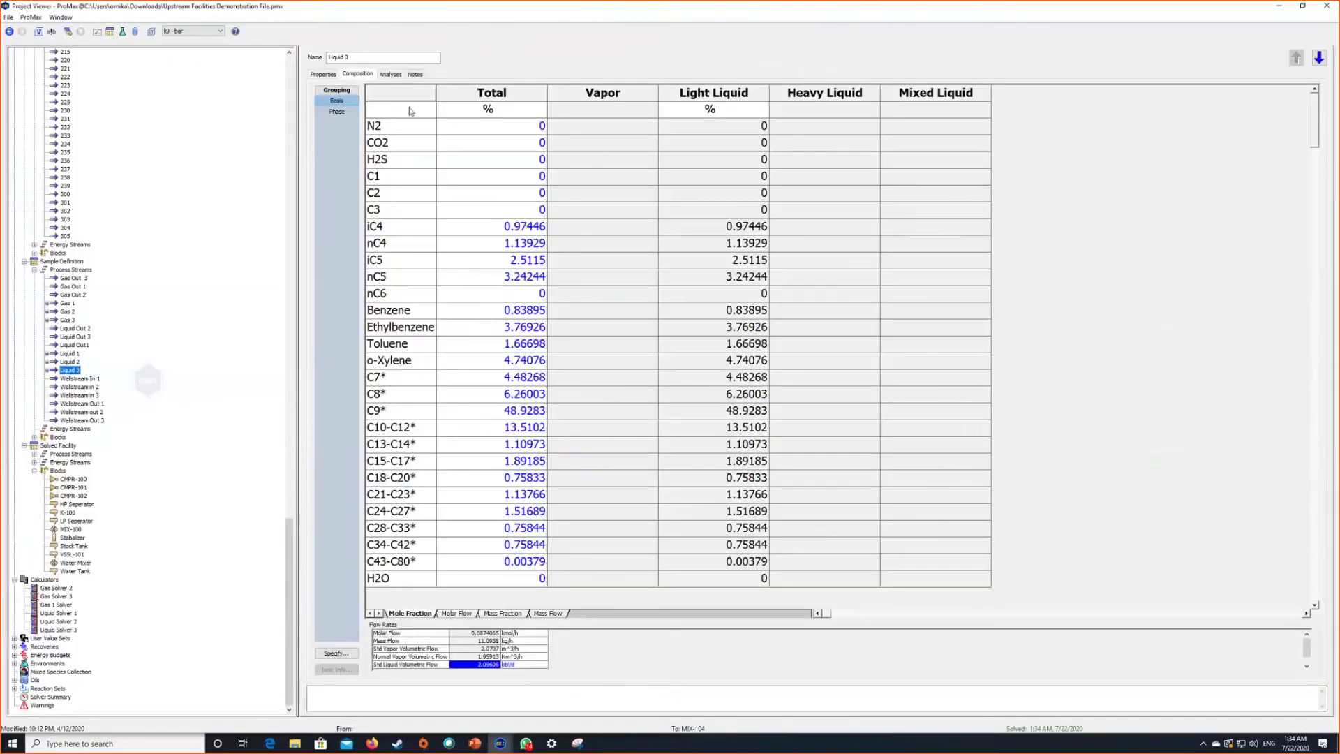
right_click(475, 663)
left_click(533, 597)
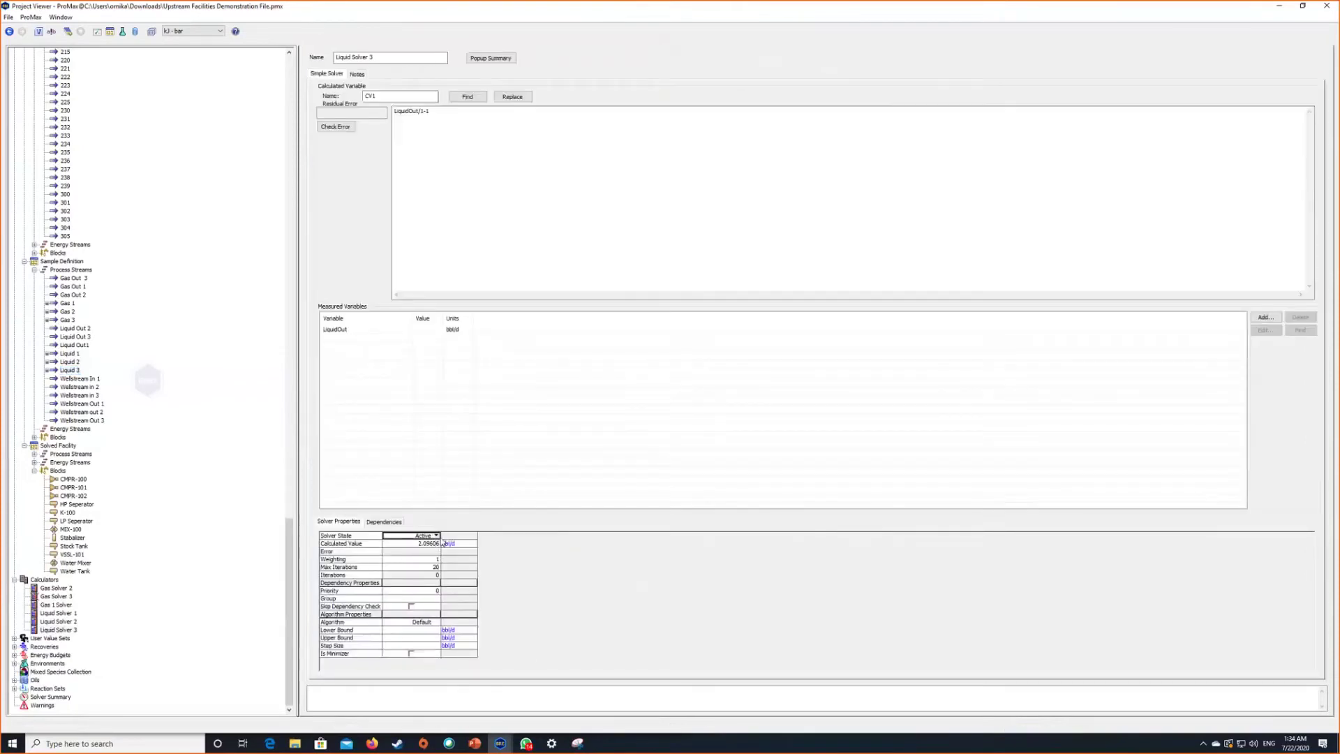
left_click(436, 536)
left_click(434, 547)
left_click(435, 544)
type("1")
key("Return")
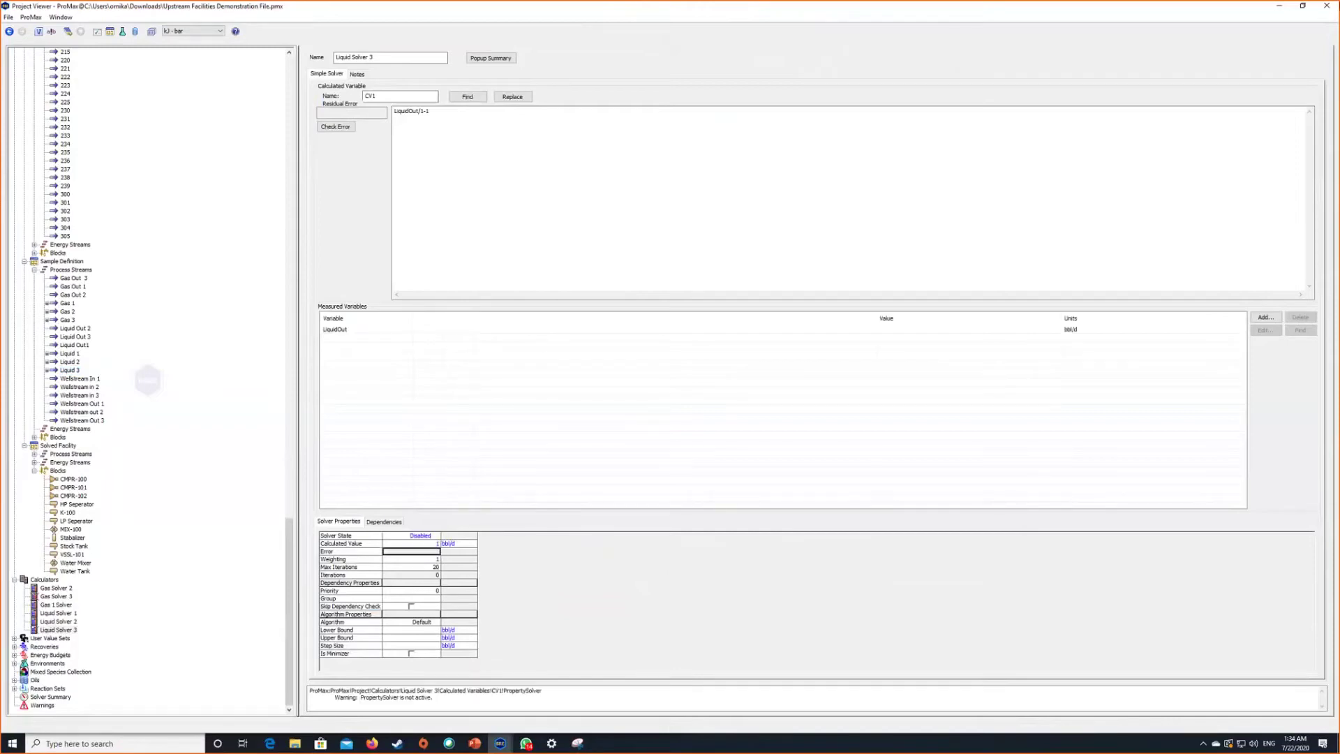
left_click(1281, 8)
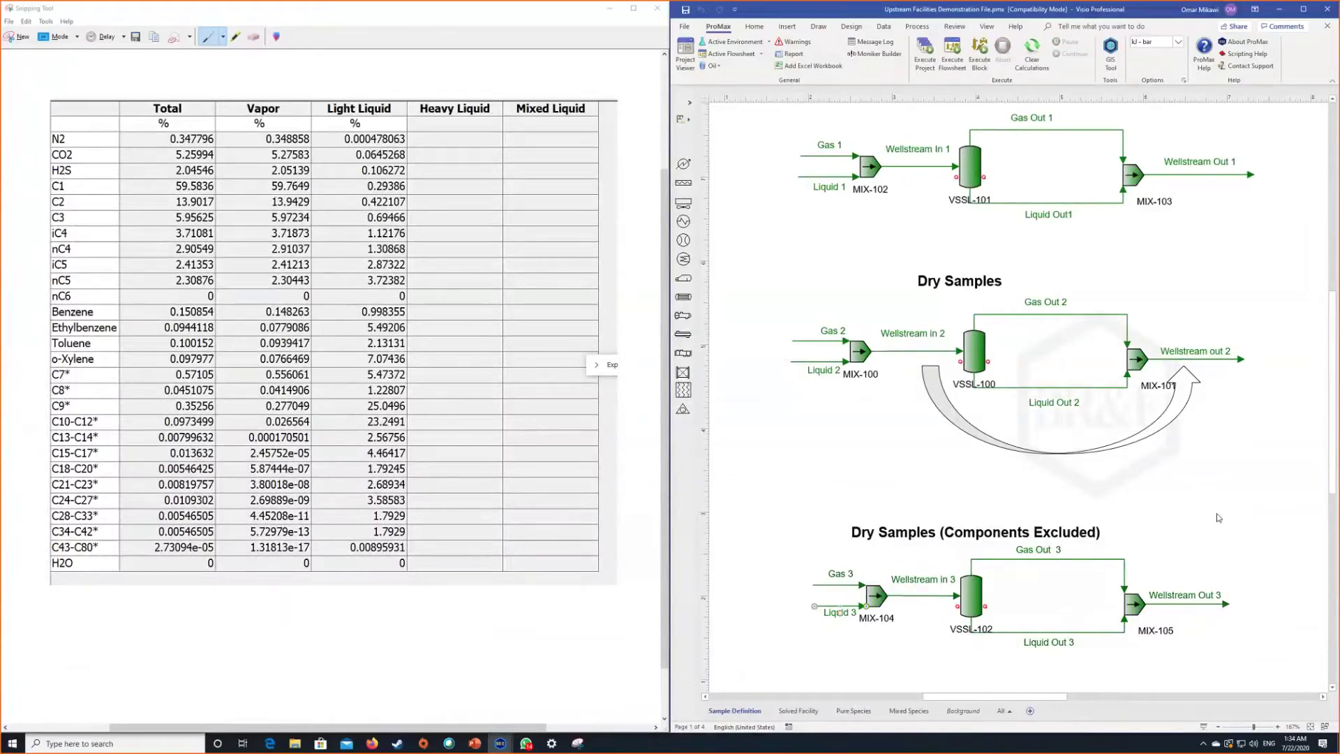
Step: Open Wellstream in 3, enlarge its mole fraction composition table beside the snip and compare the component values
double_click(936, 598)
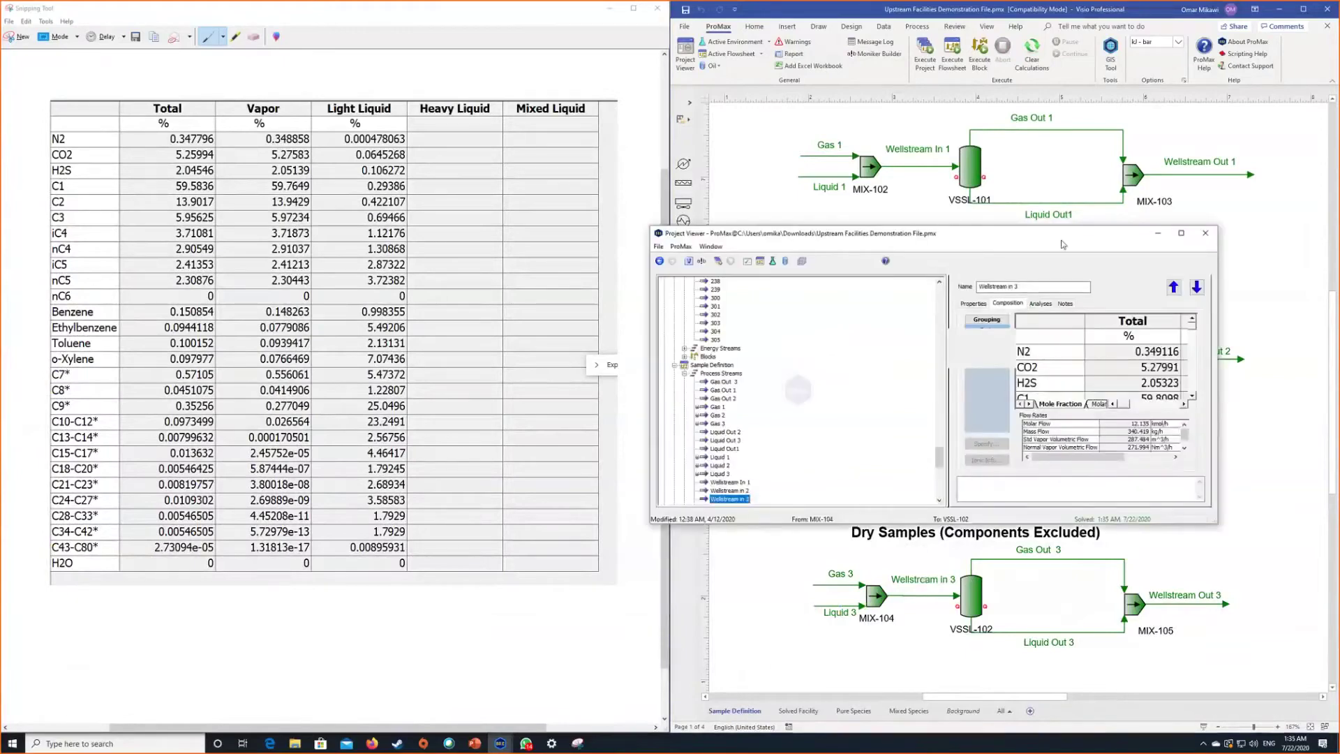
double_click(996, 235)
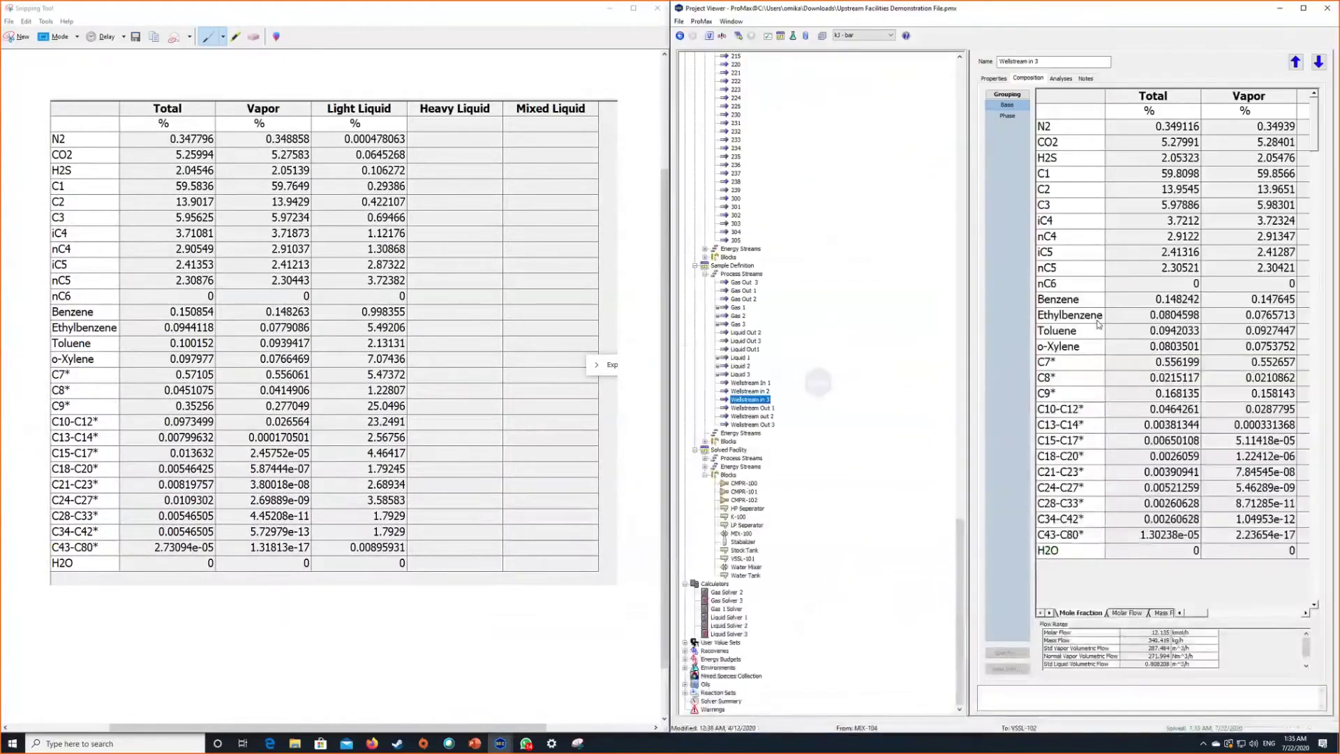
left_click_drag(968, 285, 690, 329)
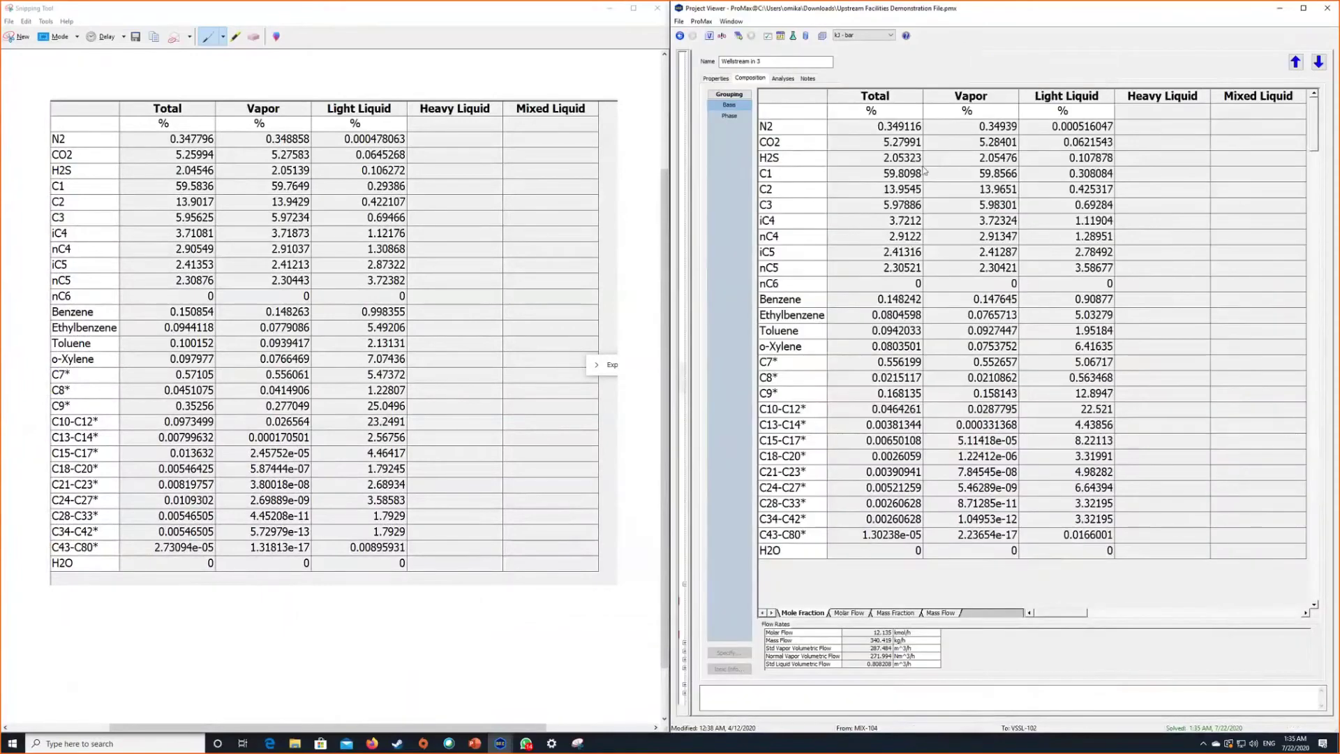
left_click(899, 180)
left_click(900, 168)
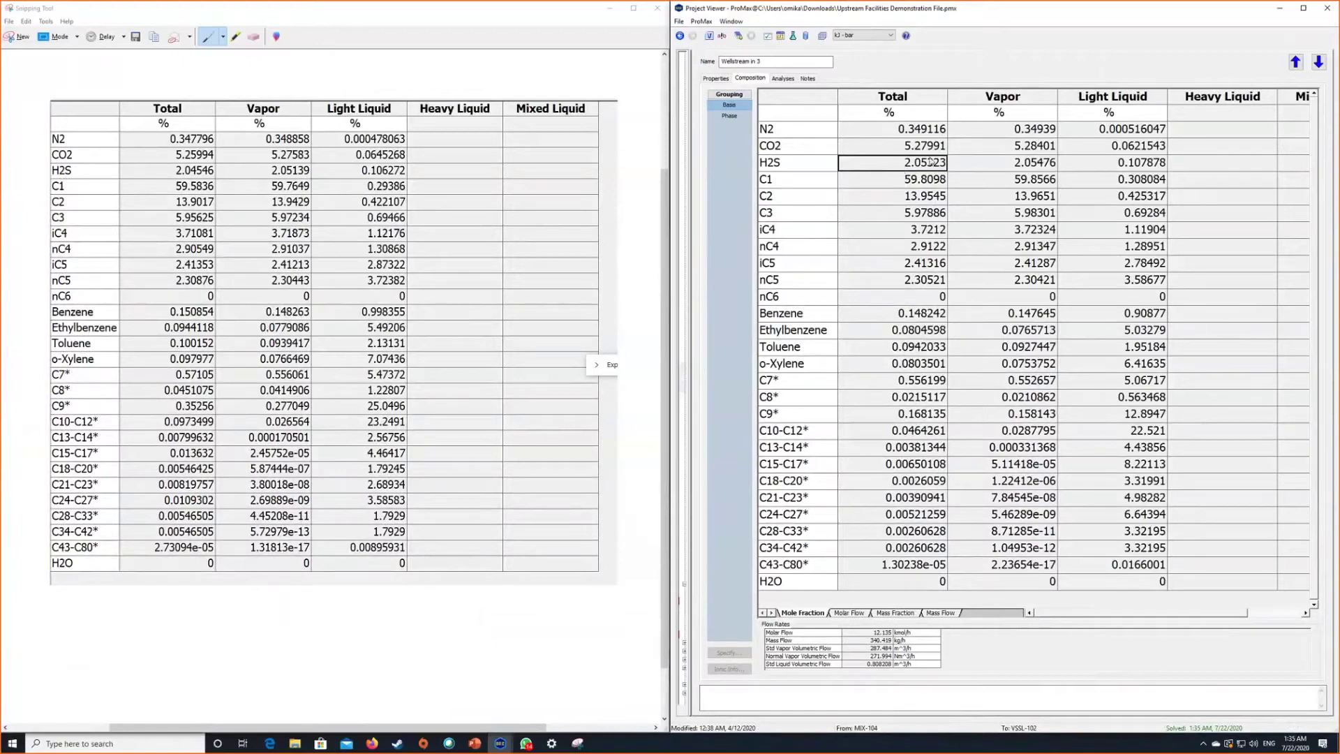
mouse_move(934, 145)
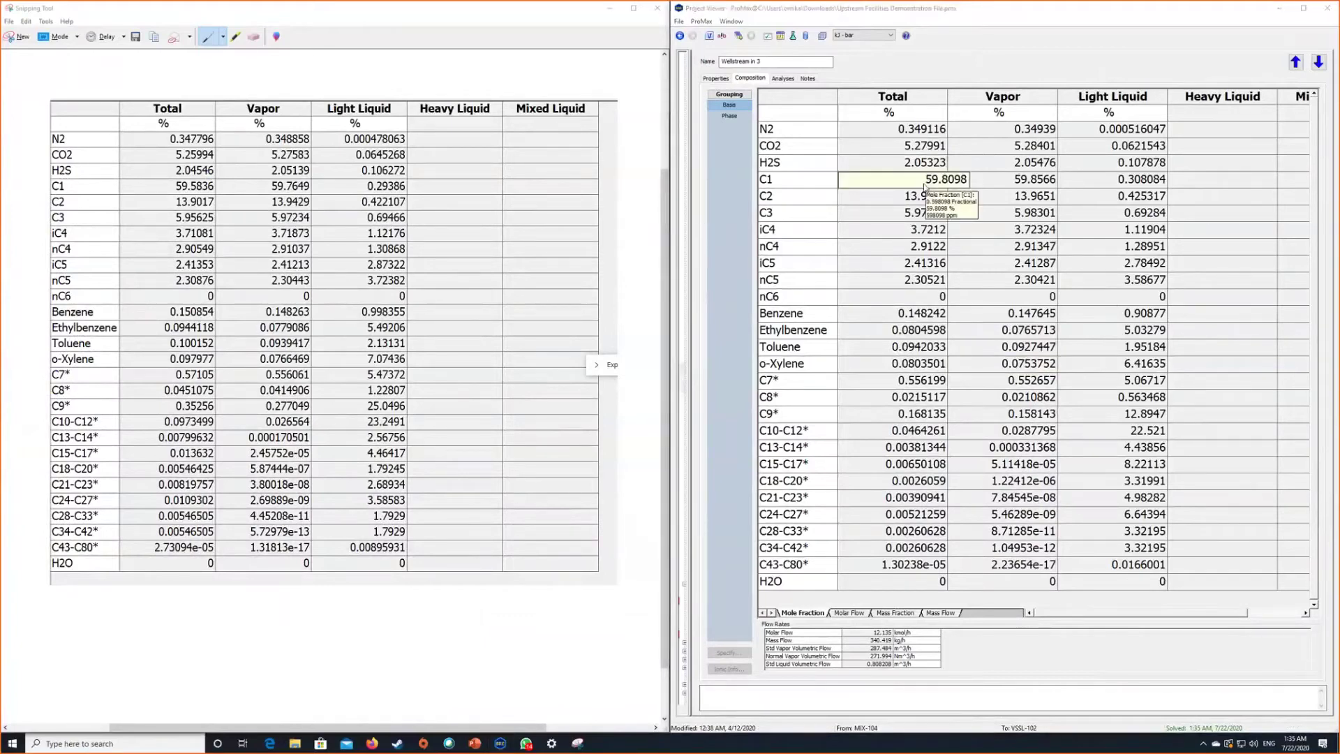
left_click(916, 187)
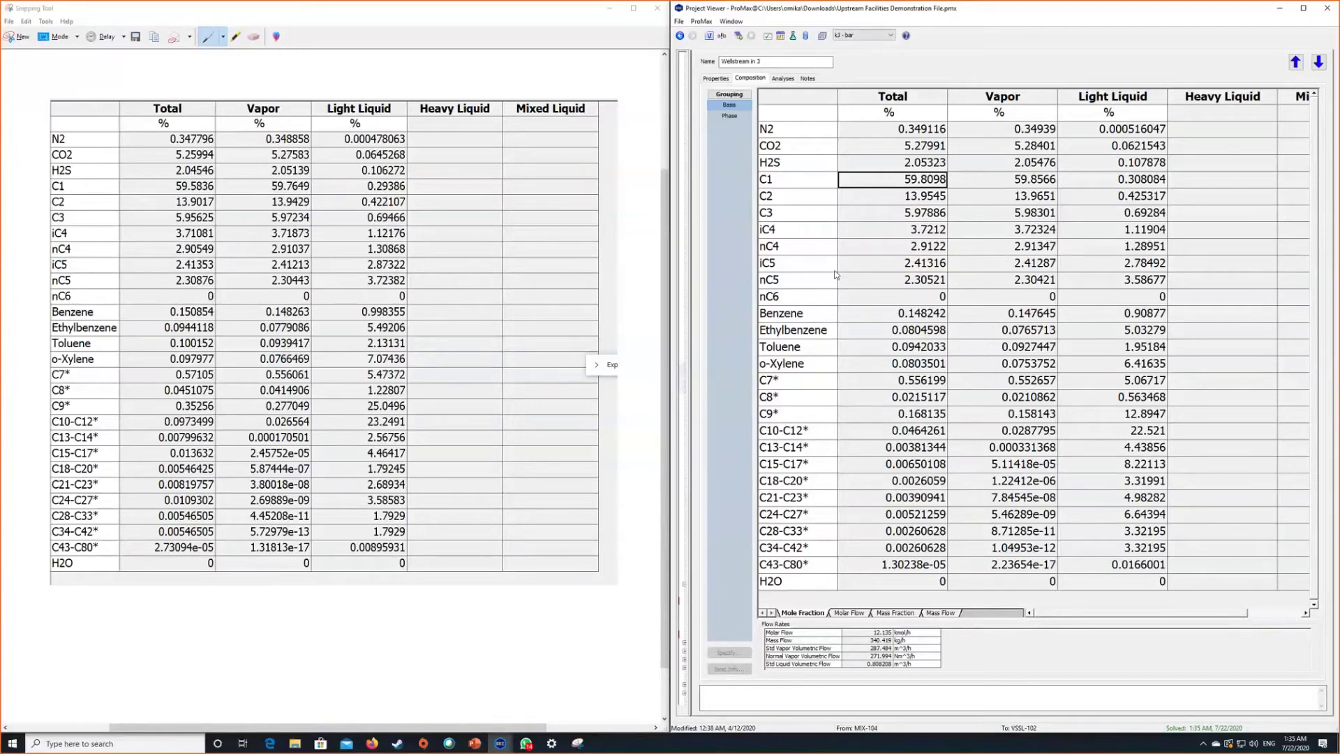
left_click(1327, 8)
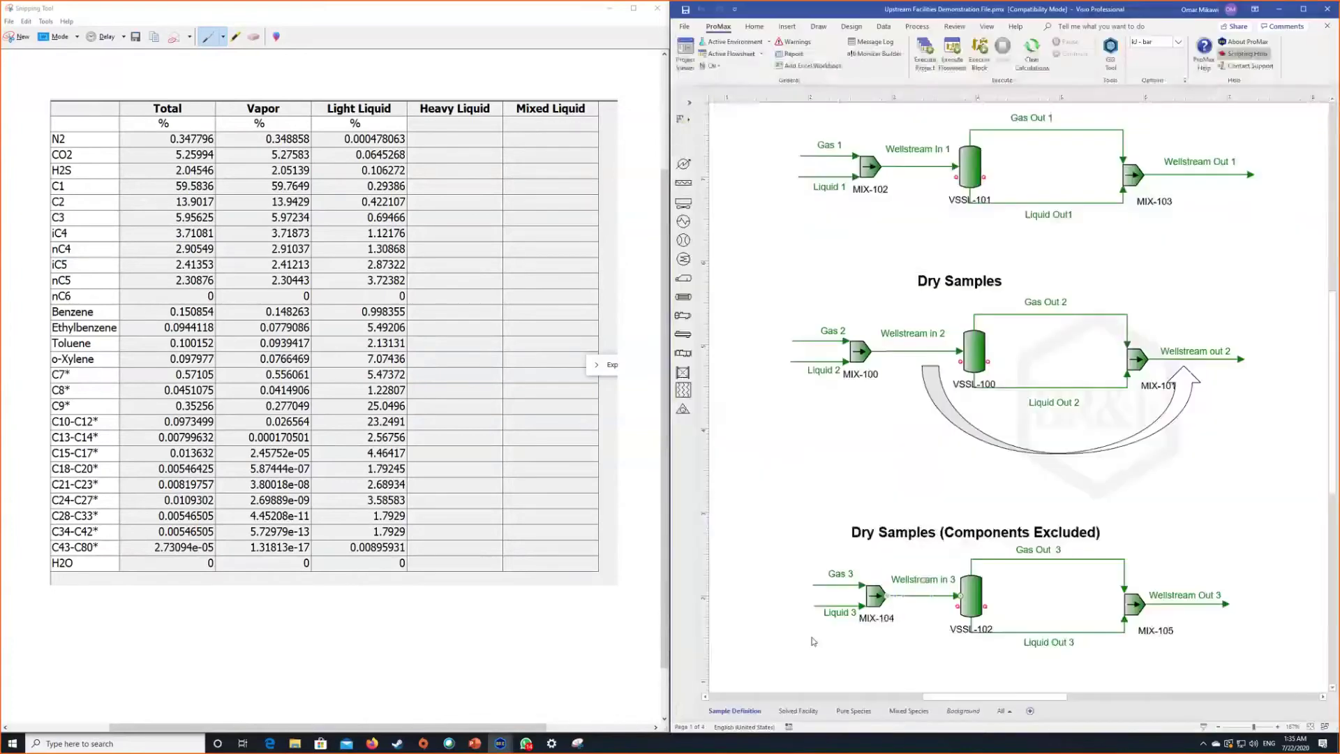
Step: Set the solver state for Gas 3's standard vapor volumetric flow to Active and return to the flowsheet
double_click(844, 587)
right_click(855, 439)
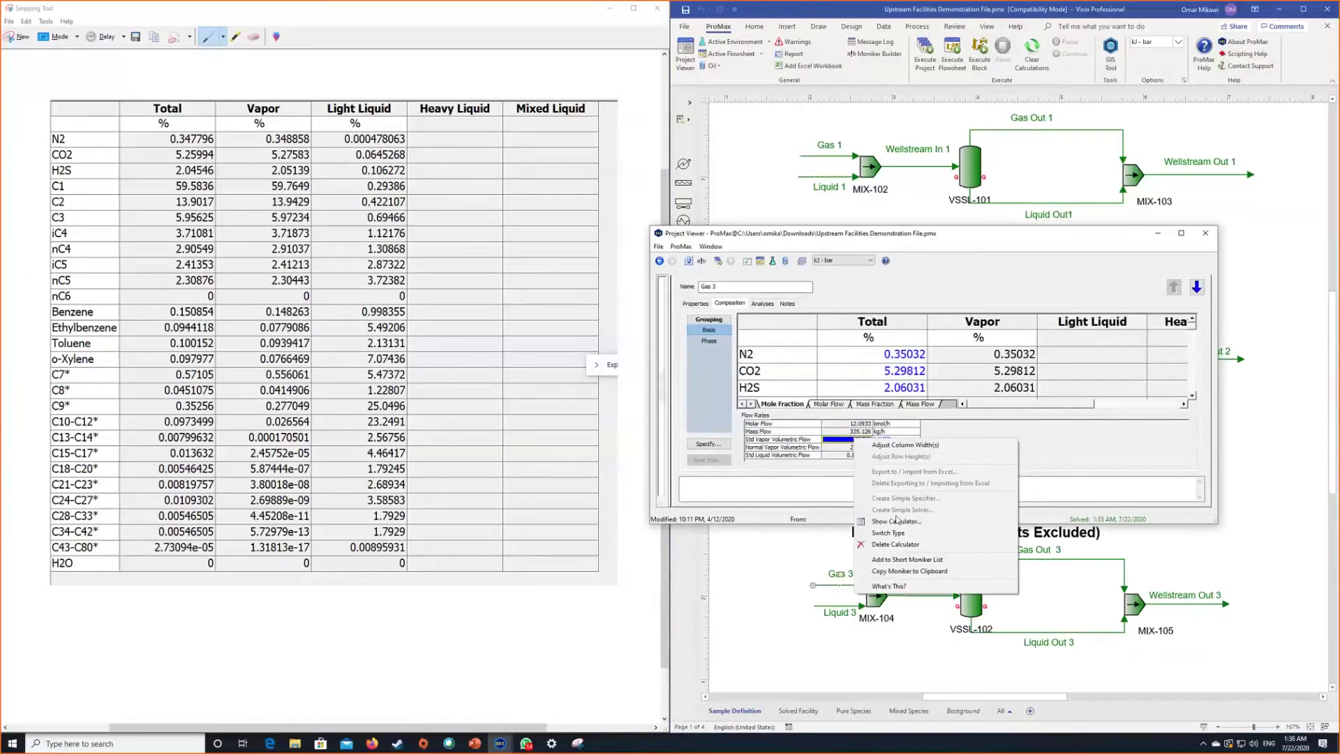
left_click(897, 521)
left_click(810, 451)
left_click(809, 450)
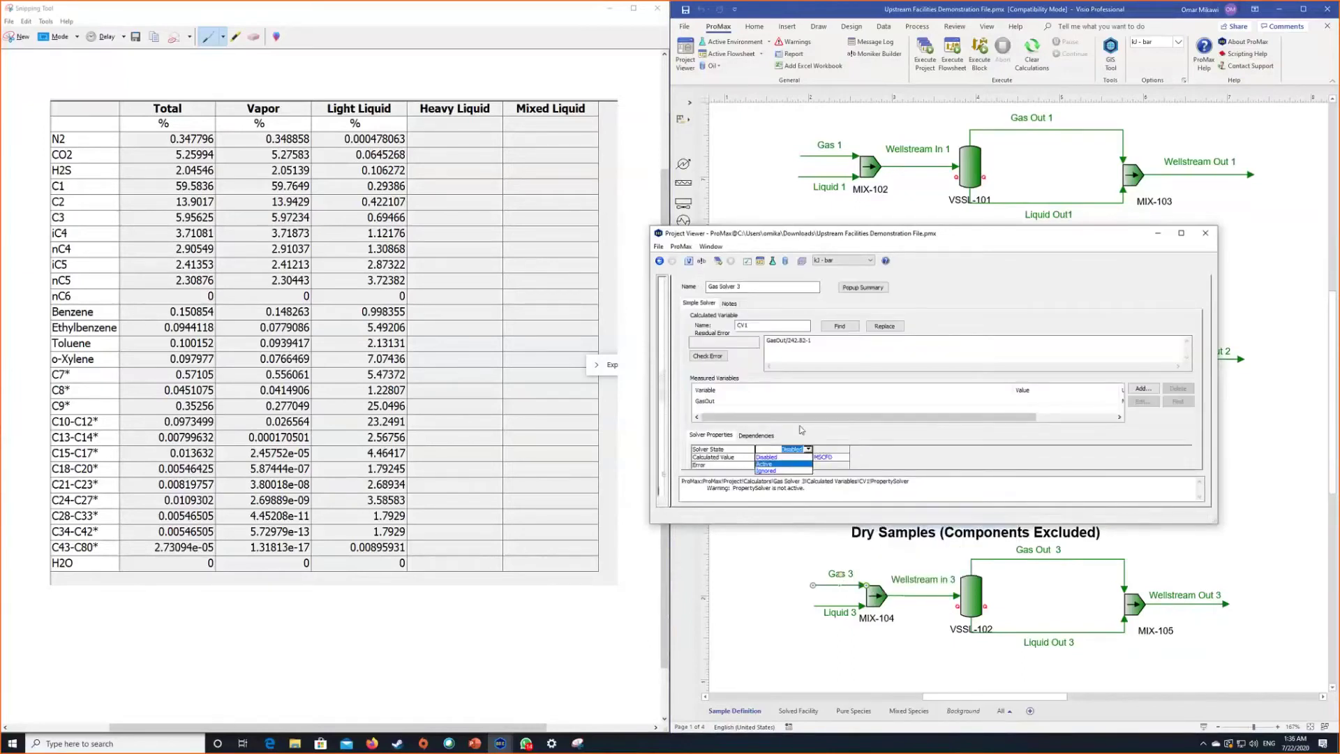
left_click(1206, 233)
left_click(1206, 233)
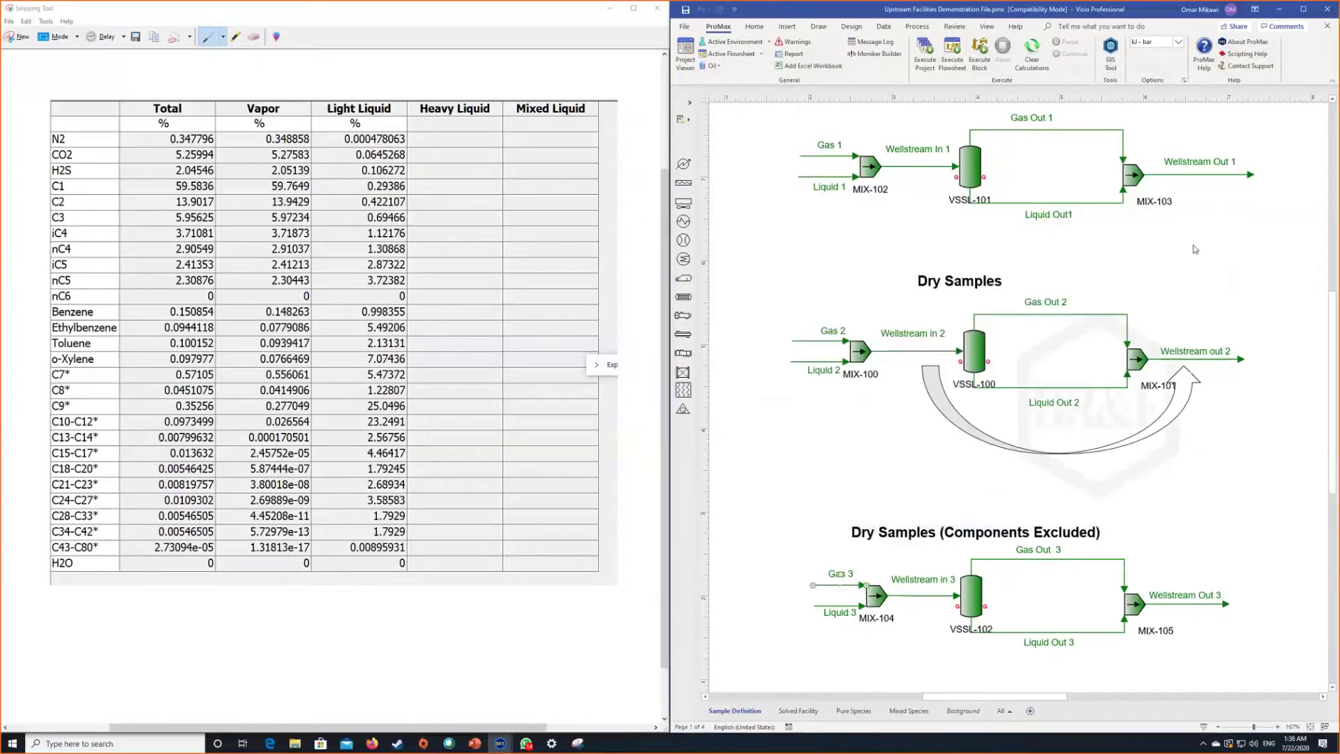
Step: Set the solver state for Liquid 3's standard liquid volumetric flow to Active and execute the flowsheet
double_click(832, 609)
right_click(843, 455)
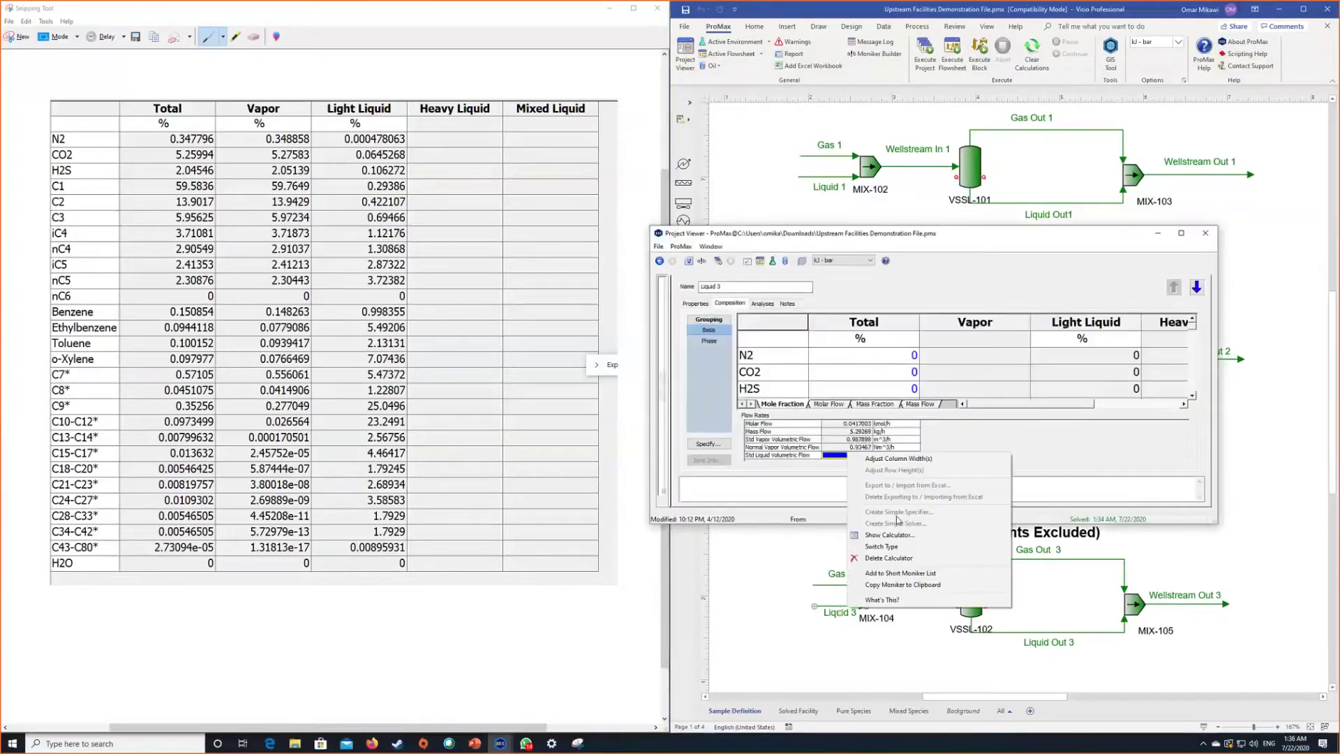
left_click(894, 535)
left_click(792, 448)
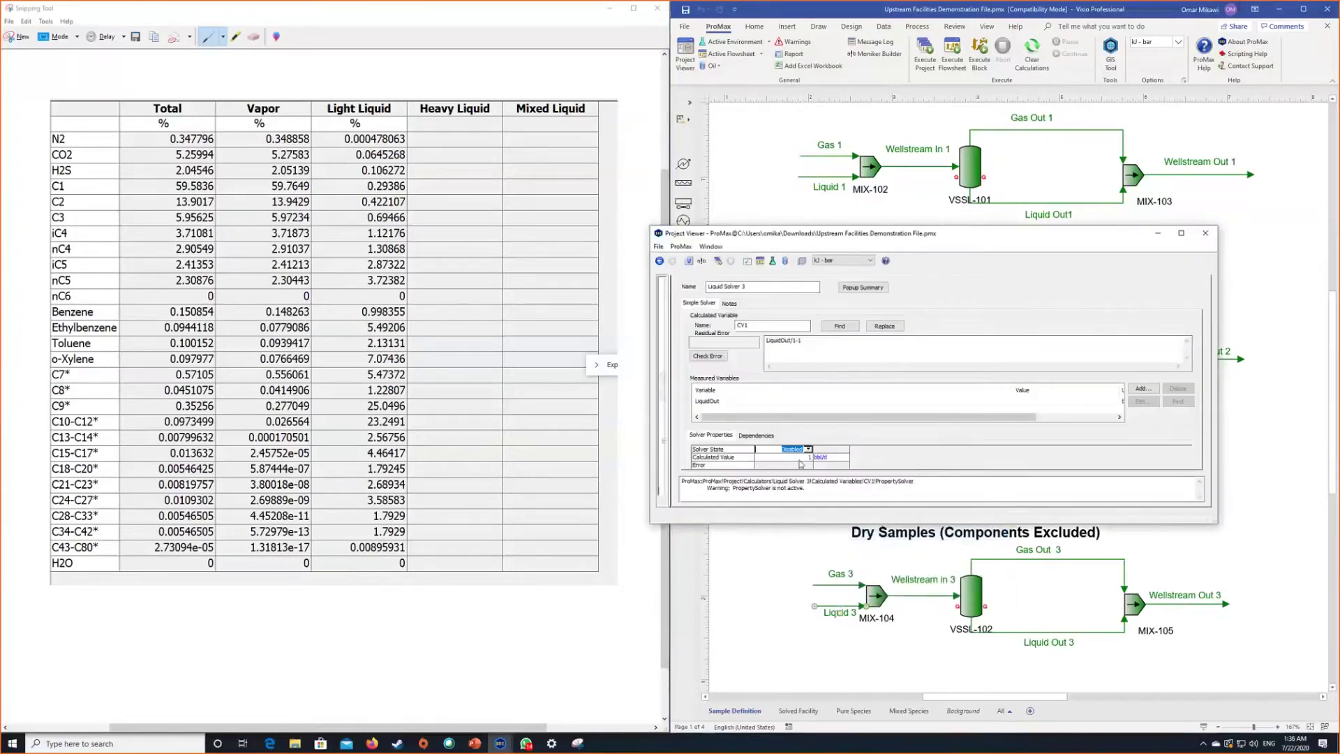
left_click(808, 449)
left_click(791, 466)
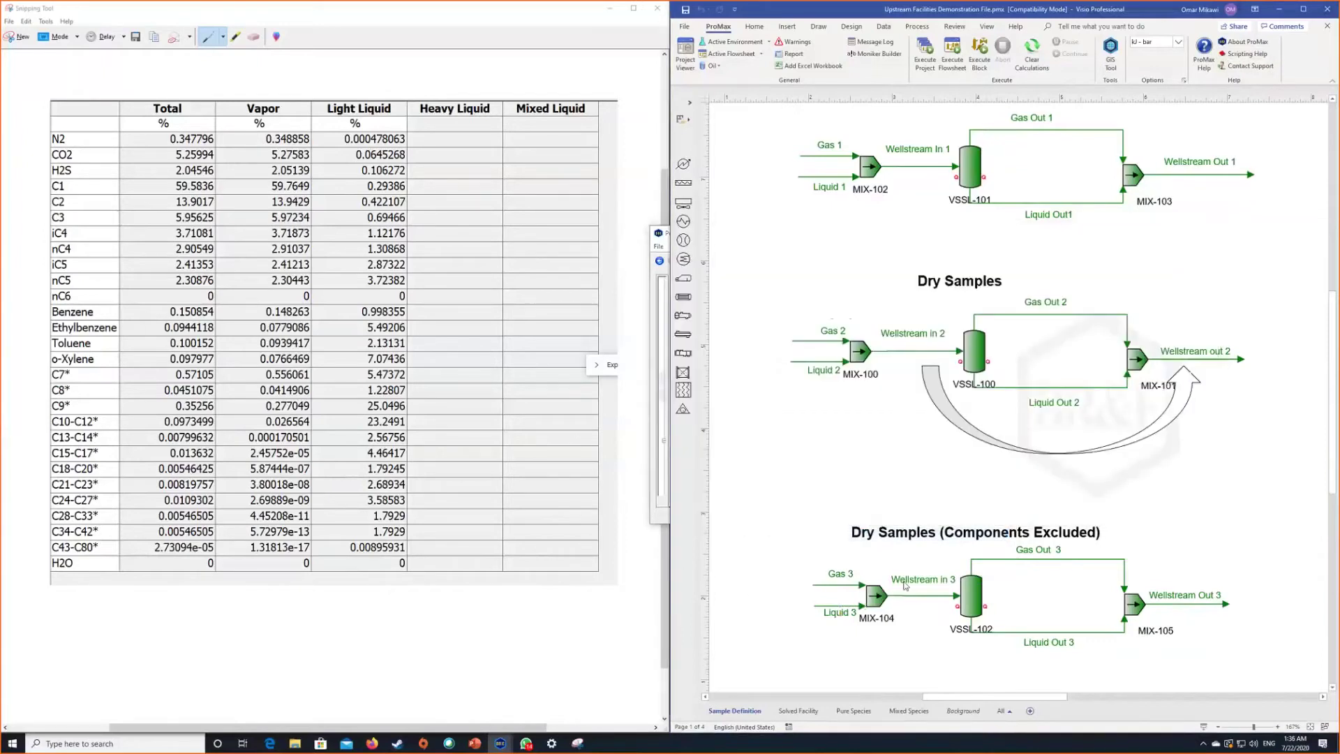
left_click(952, 50)
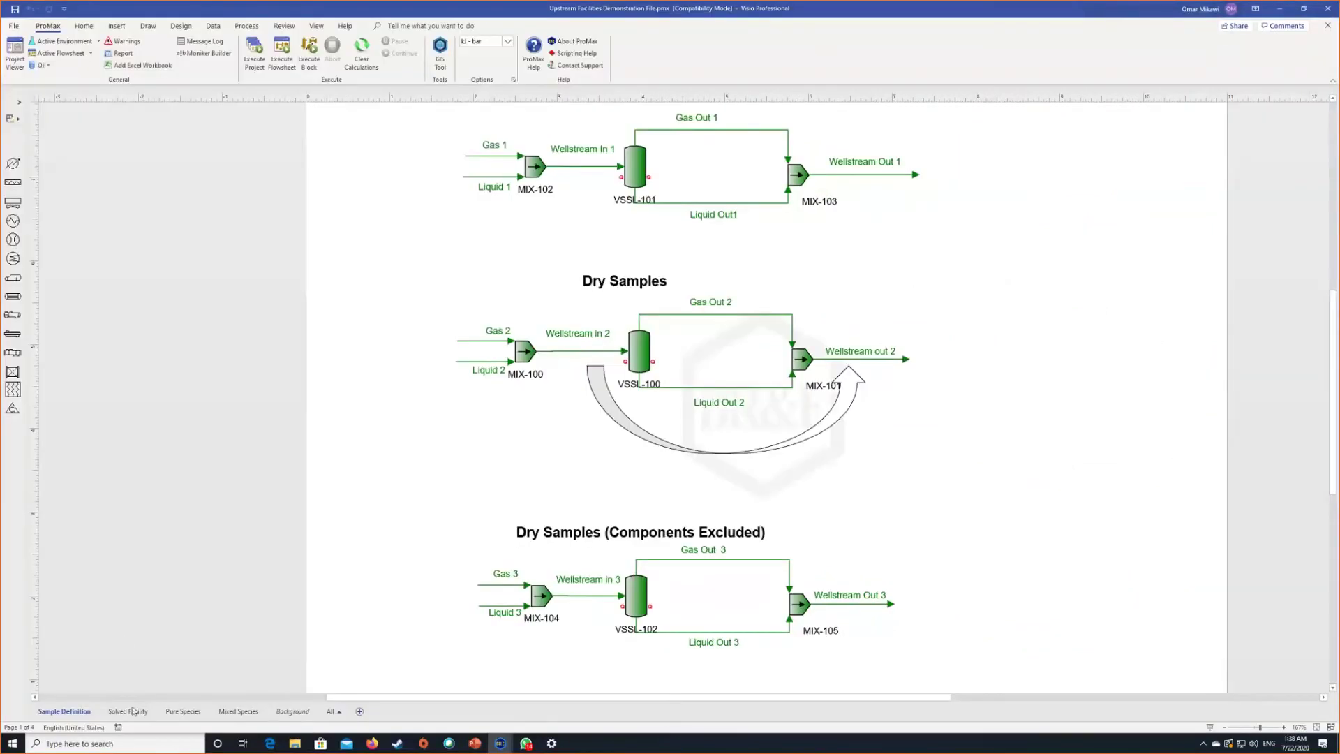
Step: Go to the Solved Facility flowsheet and review the pressure drop and phase fractions in VSSL-101's process data
left_click(133, 711)
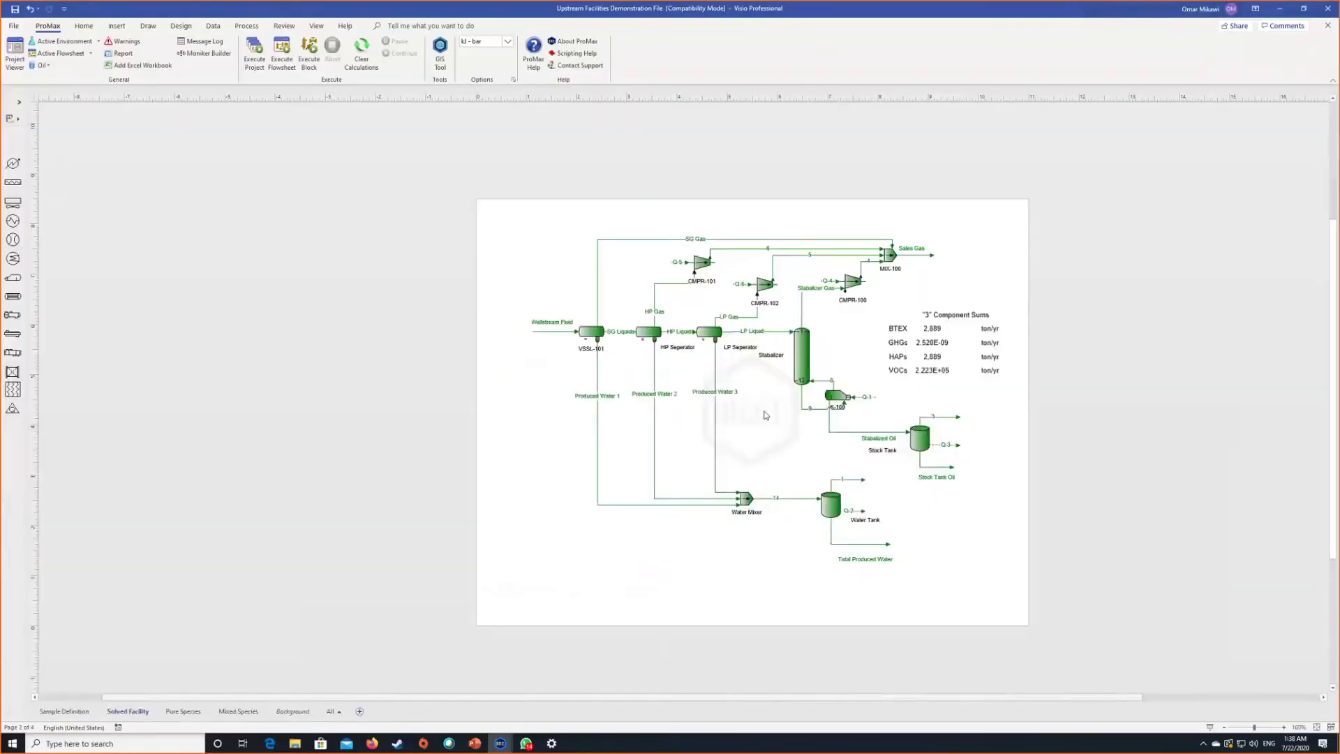
scroll(735, 424, "up", 3, "ctrl")
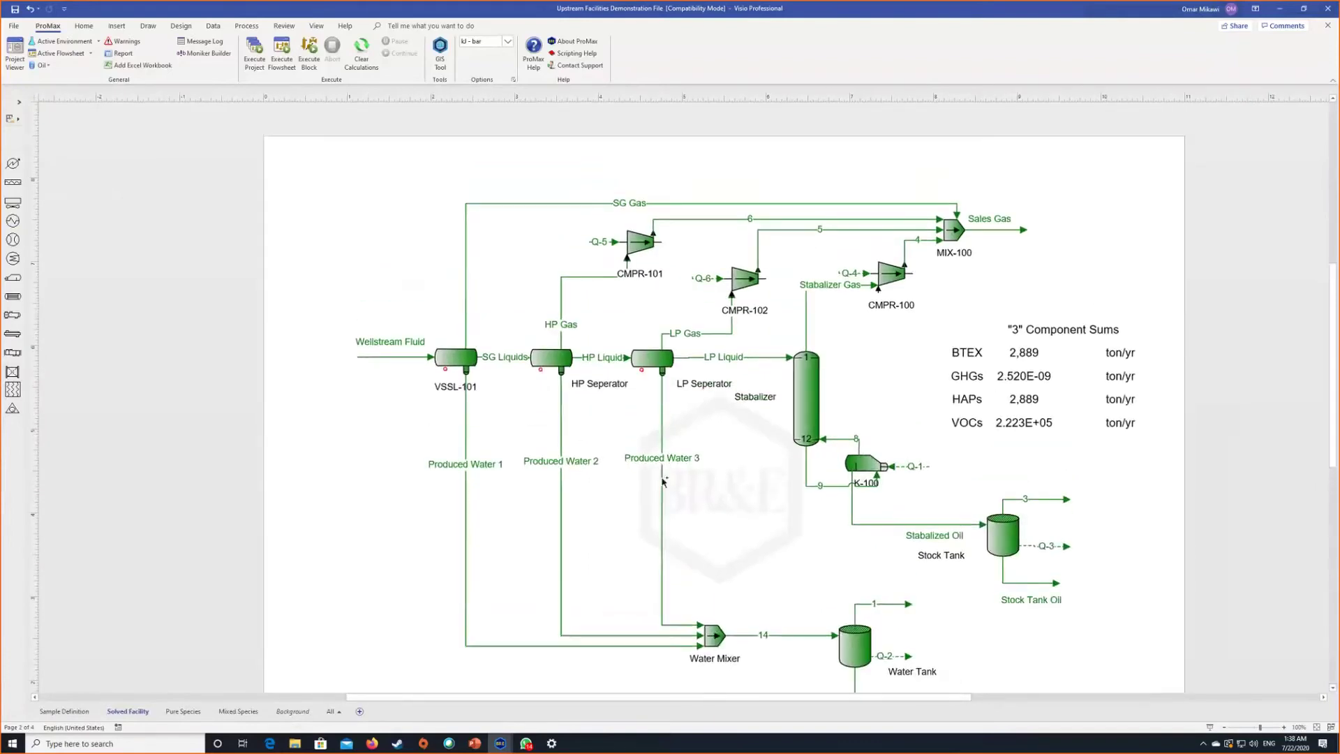
scroll(663, 482, "up", 1, "ctrl")
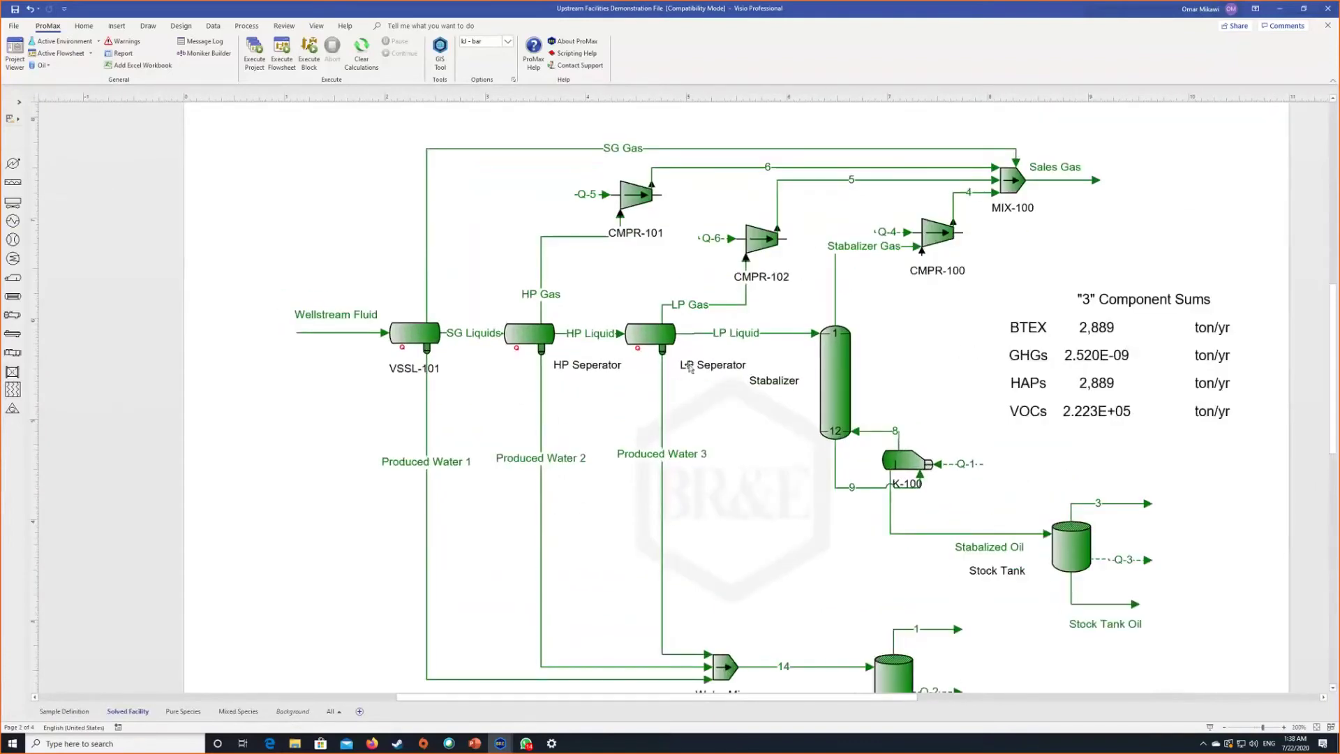
double_click(398, 335)
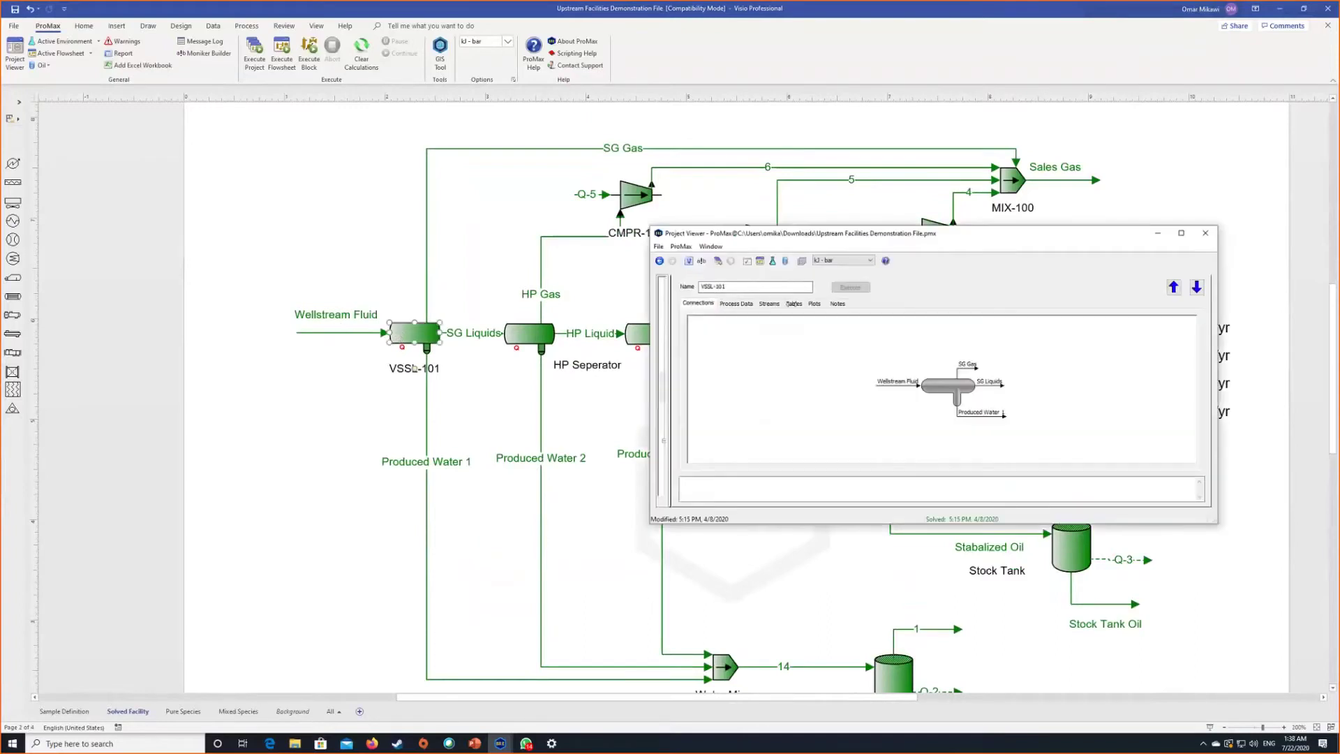
left_click(1181, 233)
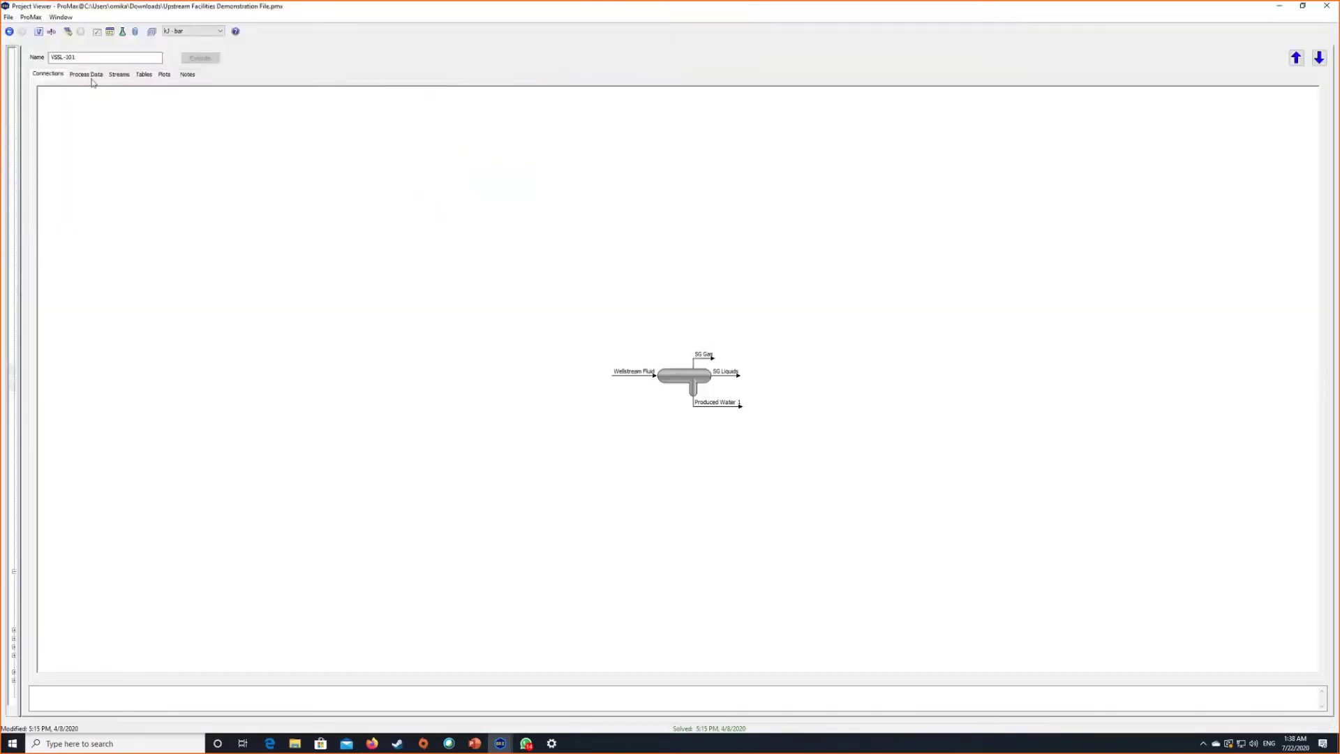
left_click(86, 74)
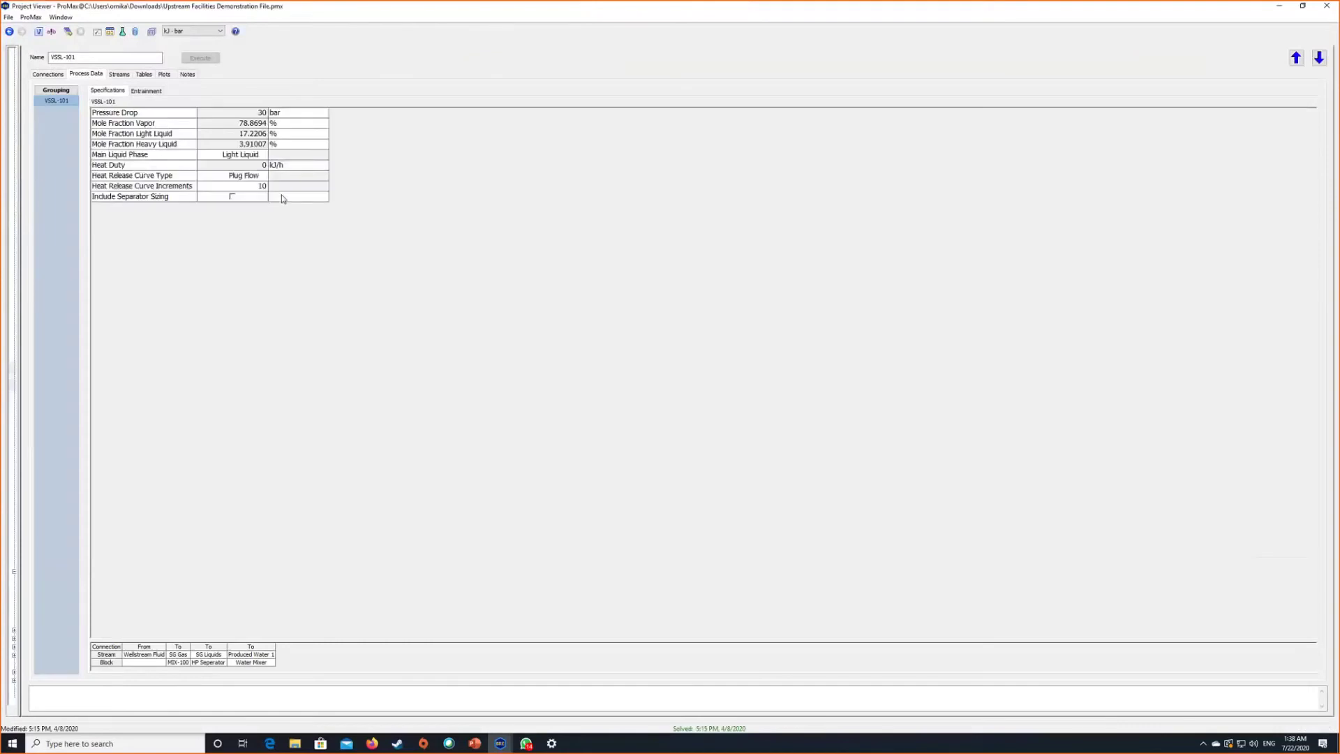
scroll(282, 198, "up", 3)
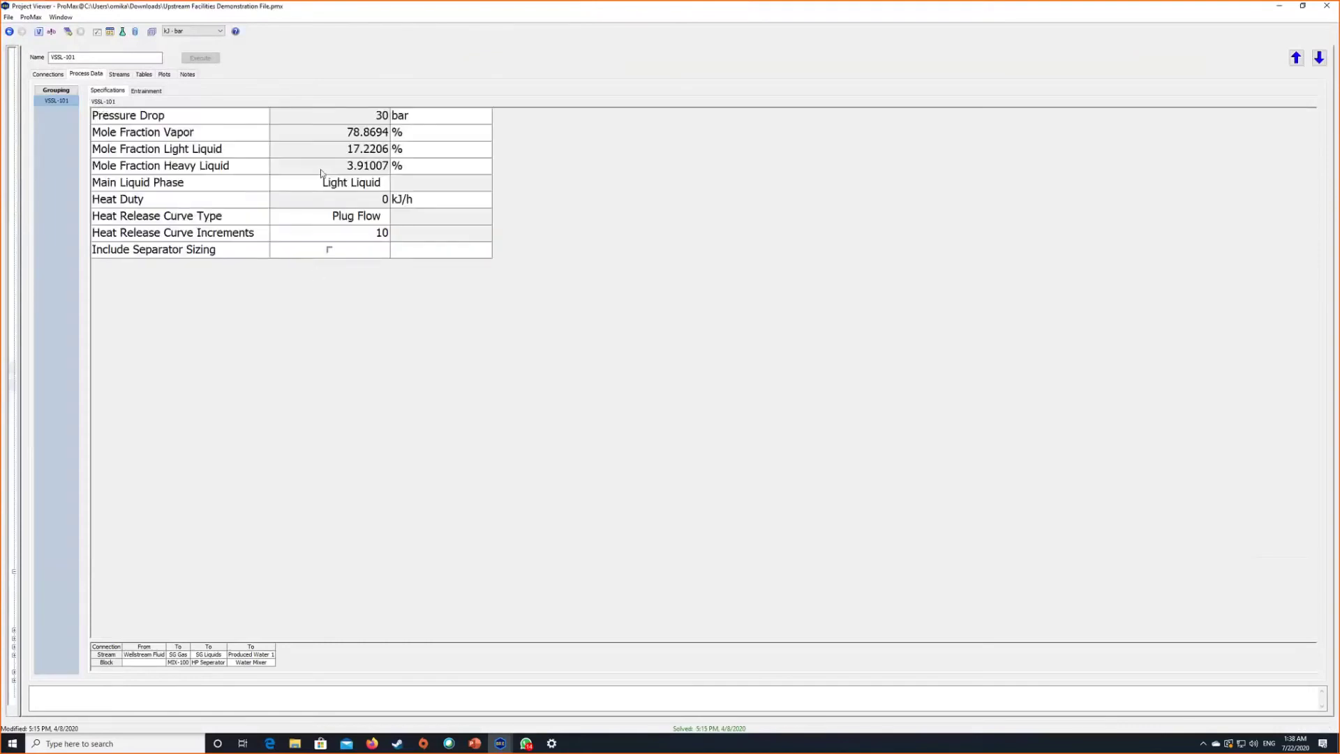
mouse_move(319, 173)
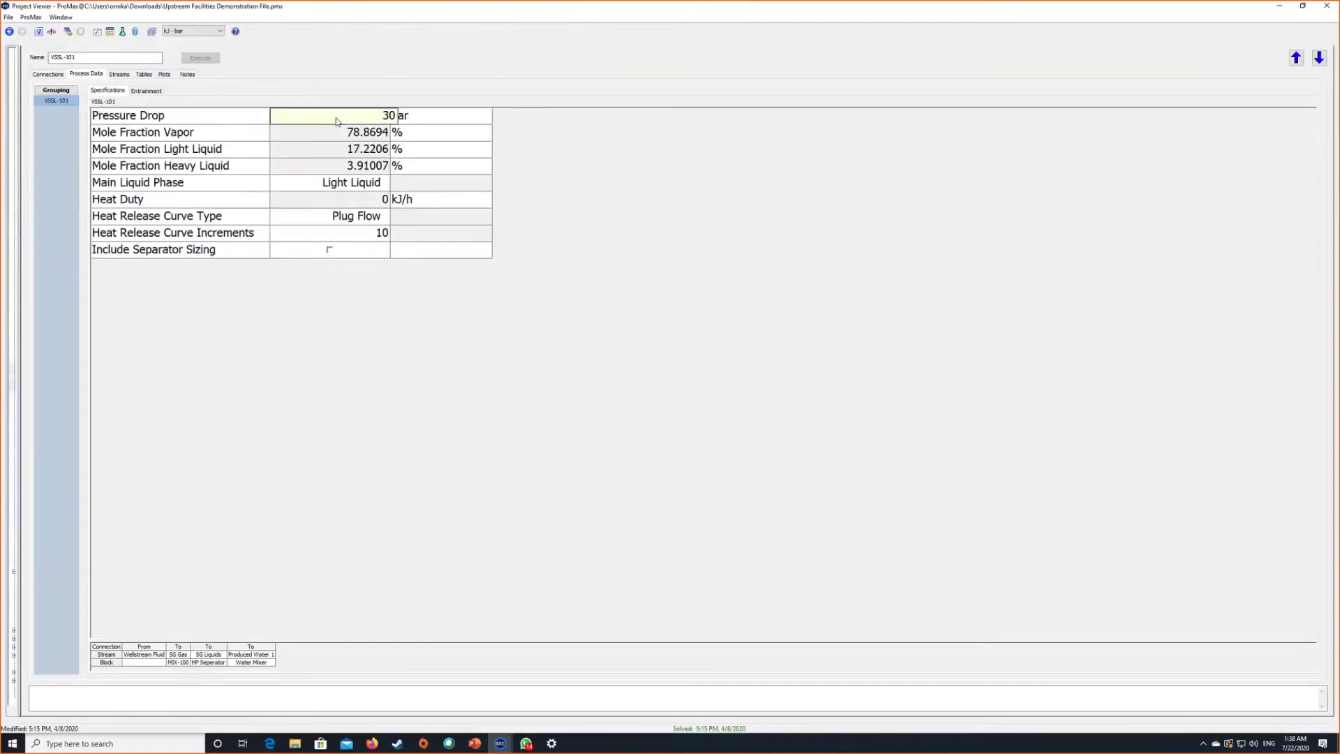
left_click(1283, 7)
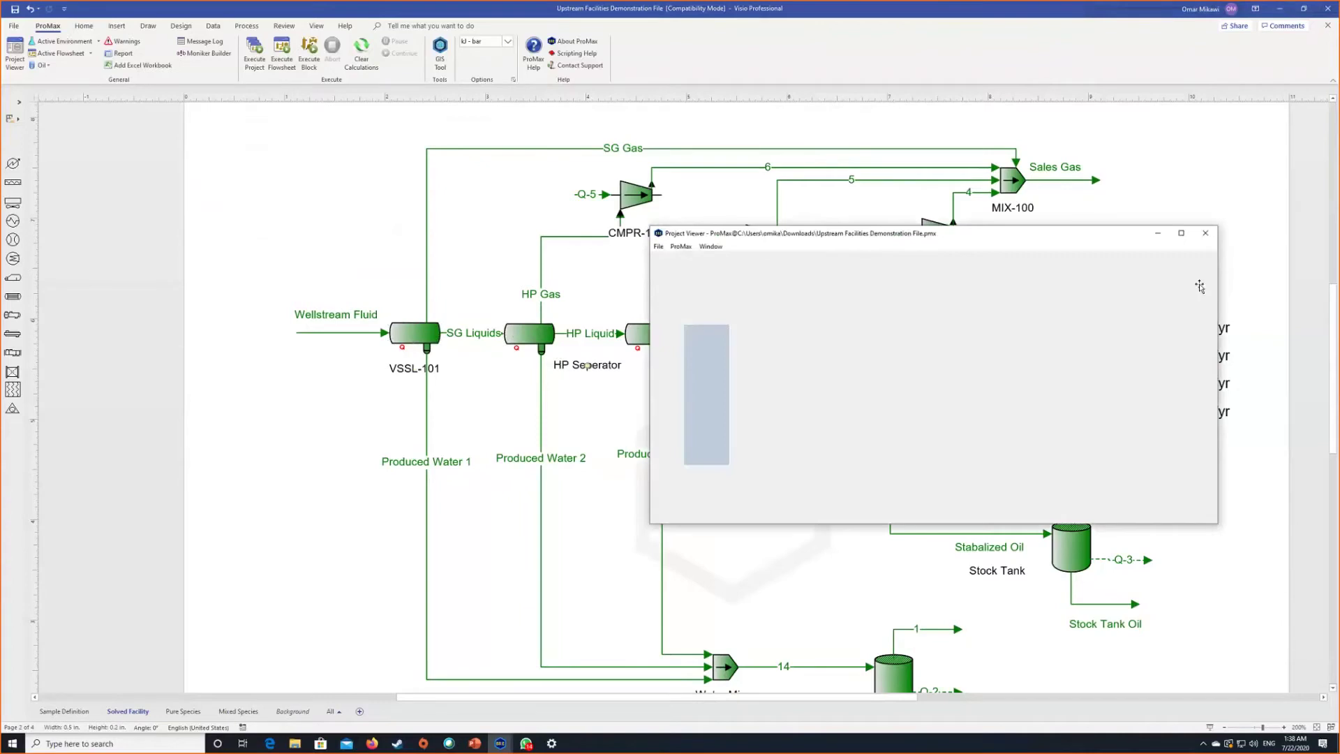
Step: Review the process data specifications of the HP Seperator and the LP Seperator in turn
double_click(1080, 234)
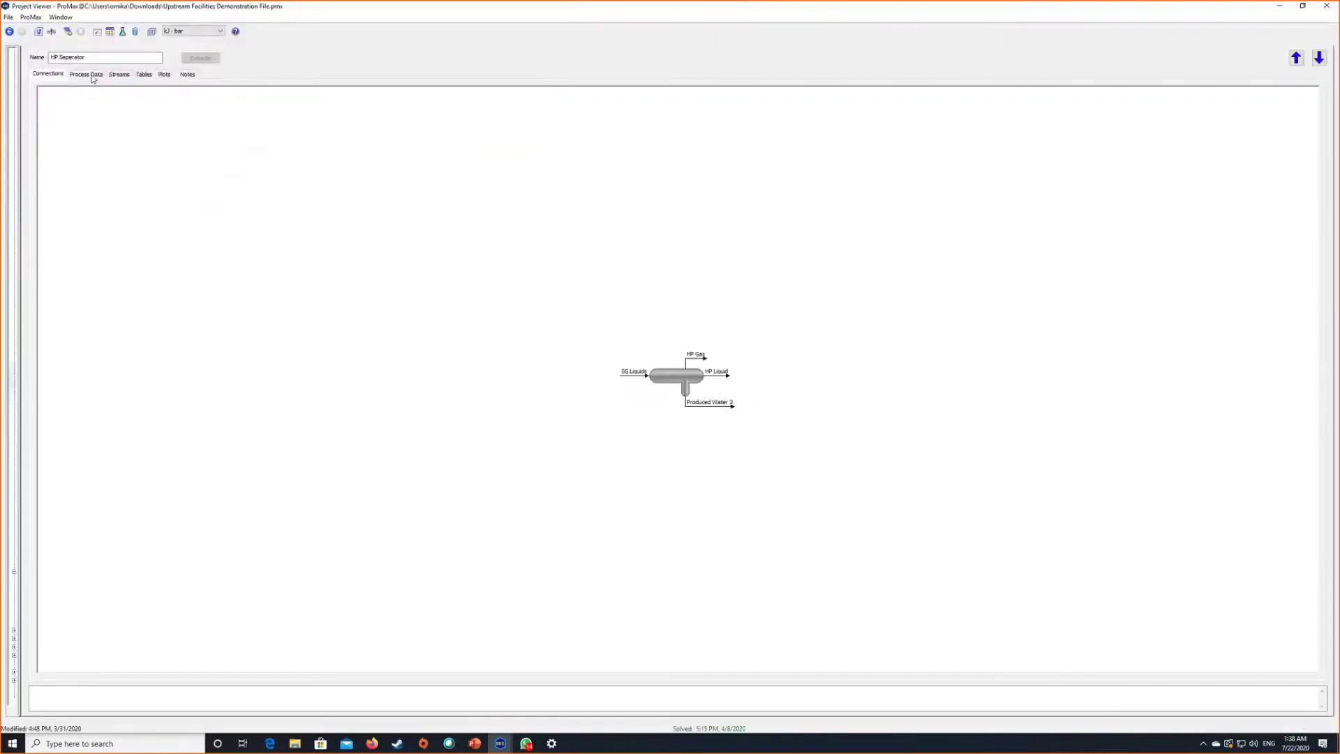
left_click(89, 75)
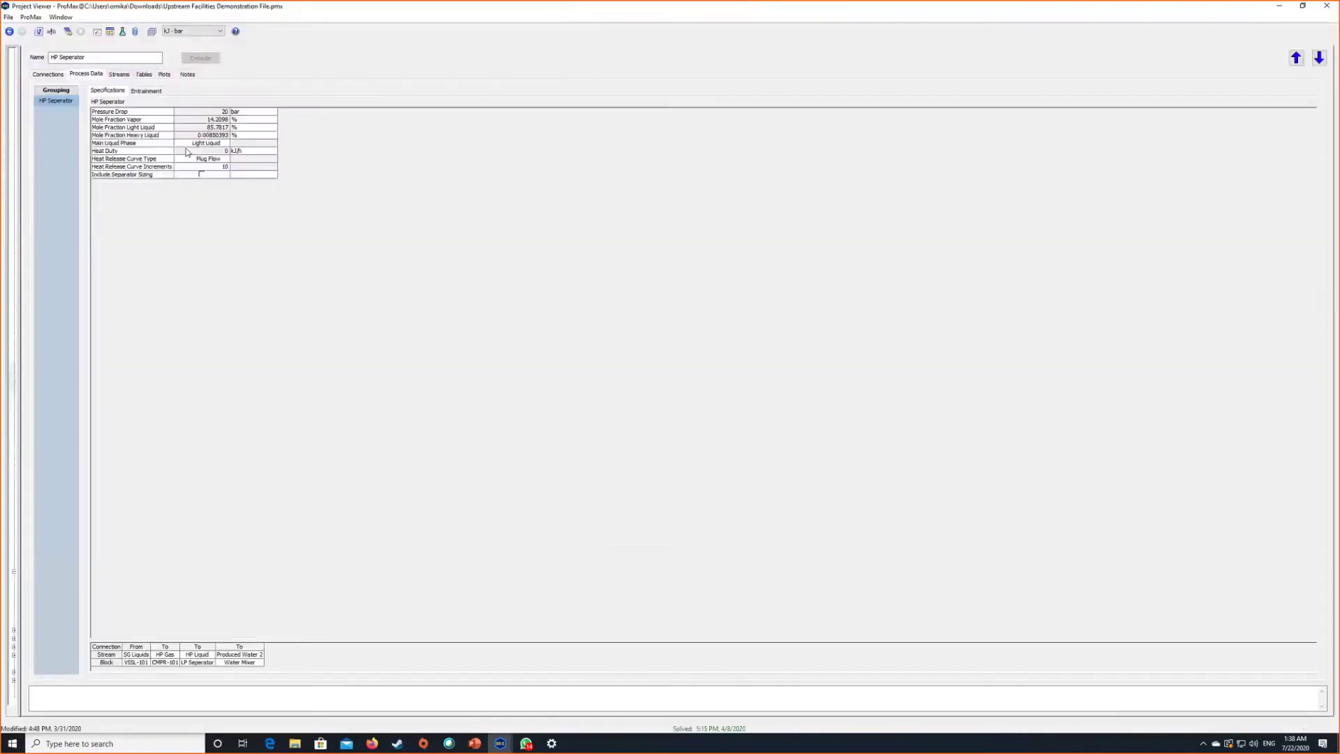
left_click(1284, 6)
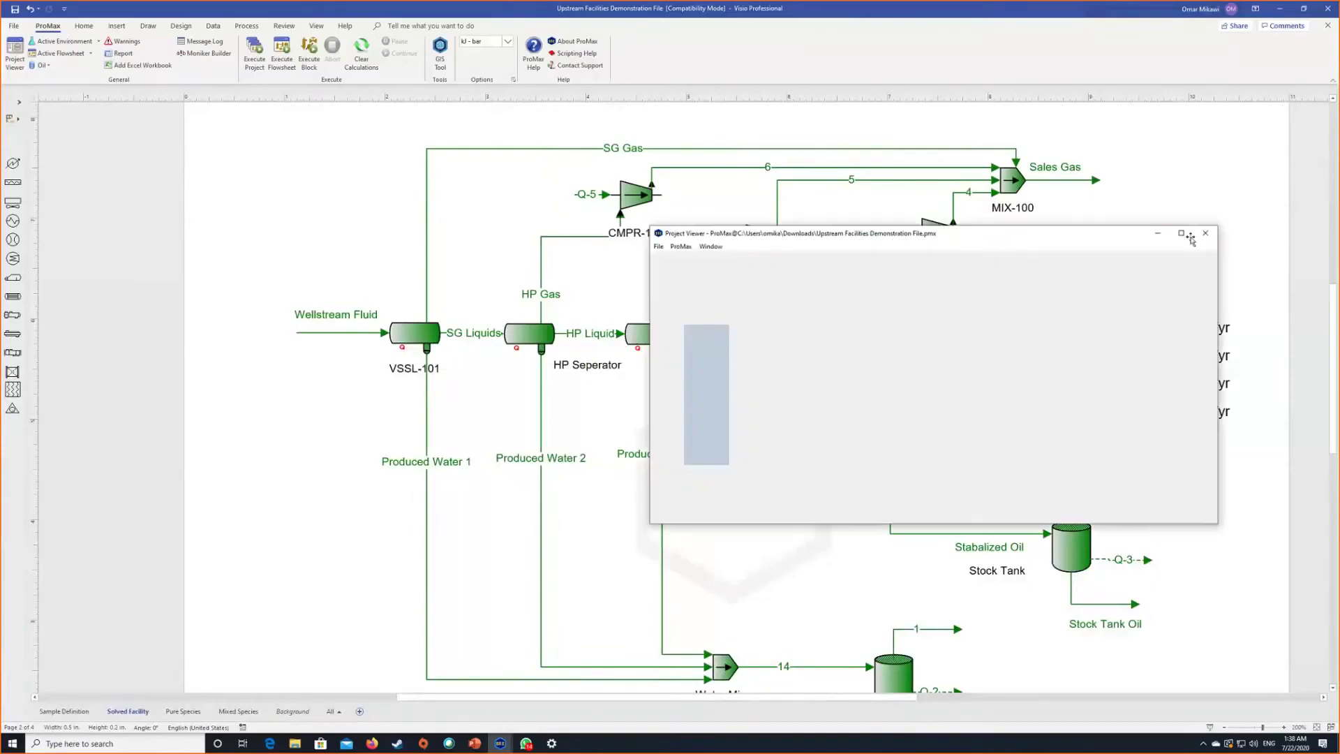
left_click(1182, 234)
left_click(85, 74)
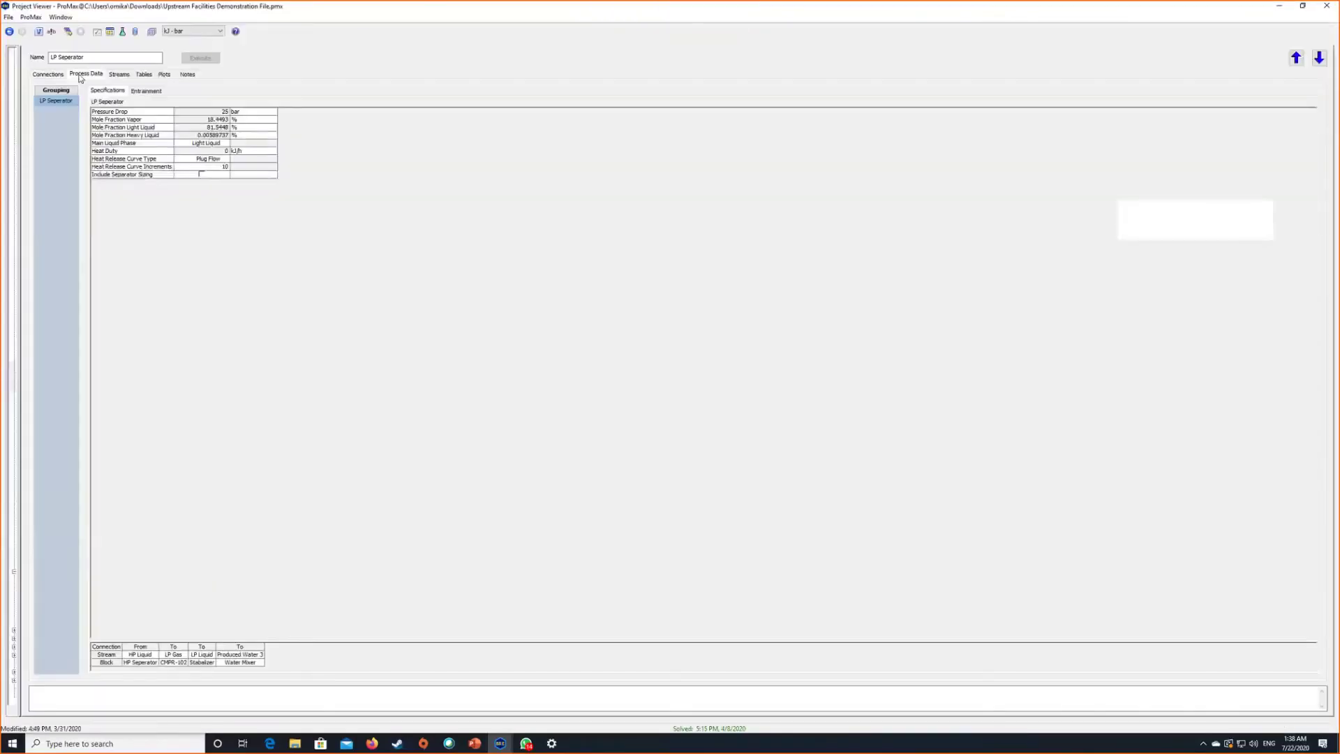
left_click(1282, 6)
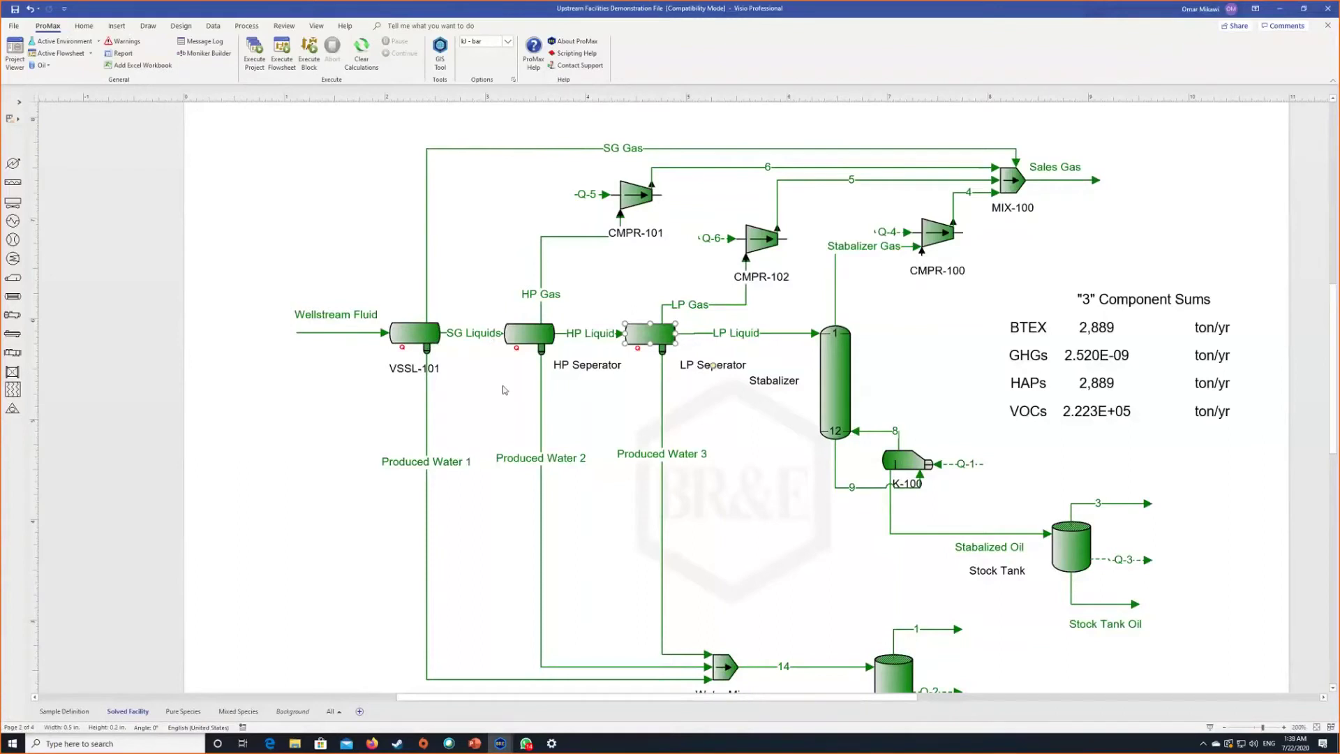
Step: Inspect the properties of the SG Gas stream leaving VSSL-101 and return to the flowsheet
left_click(540, 149)
double_click(540, 150)
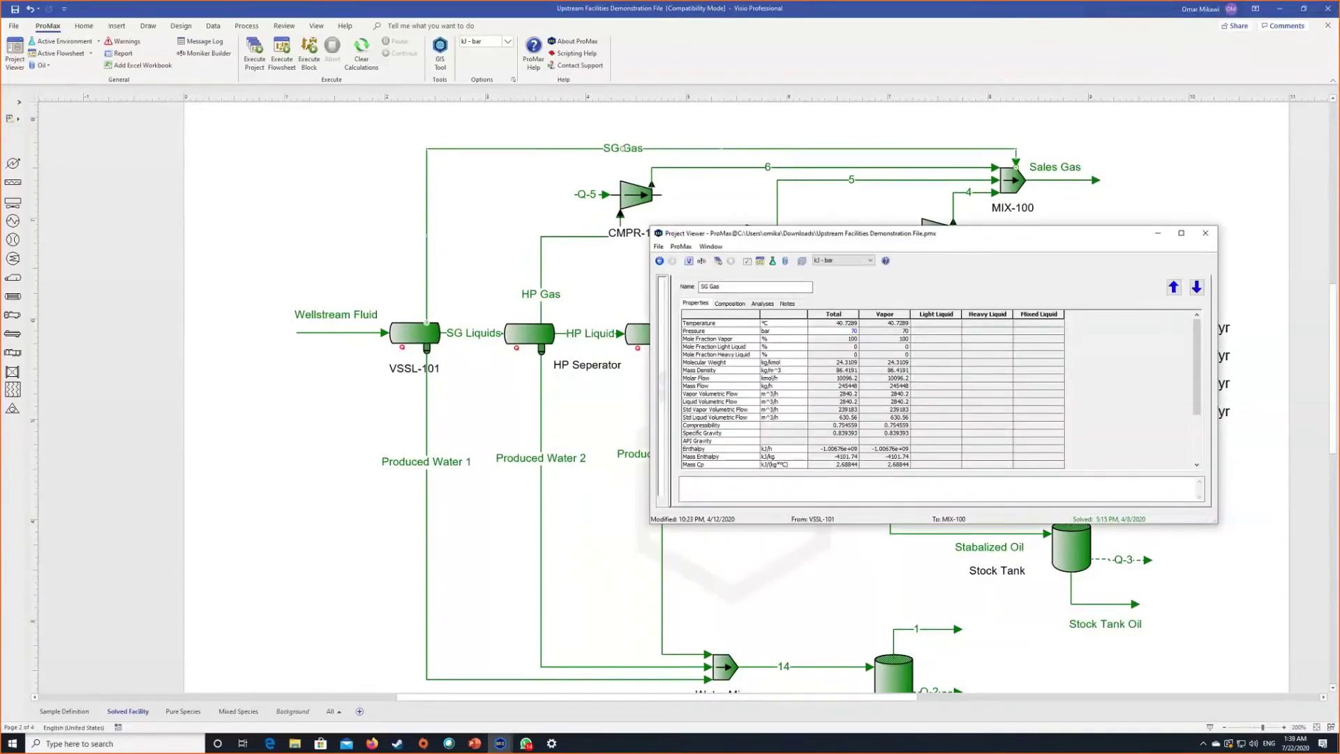
key("super+Up")
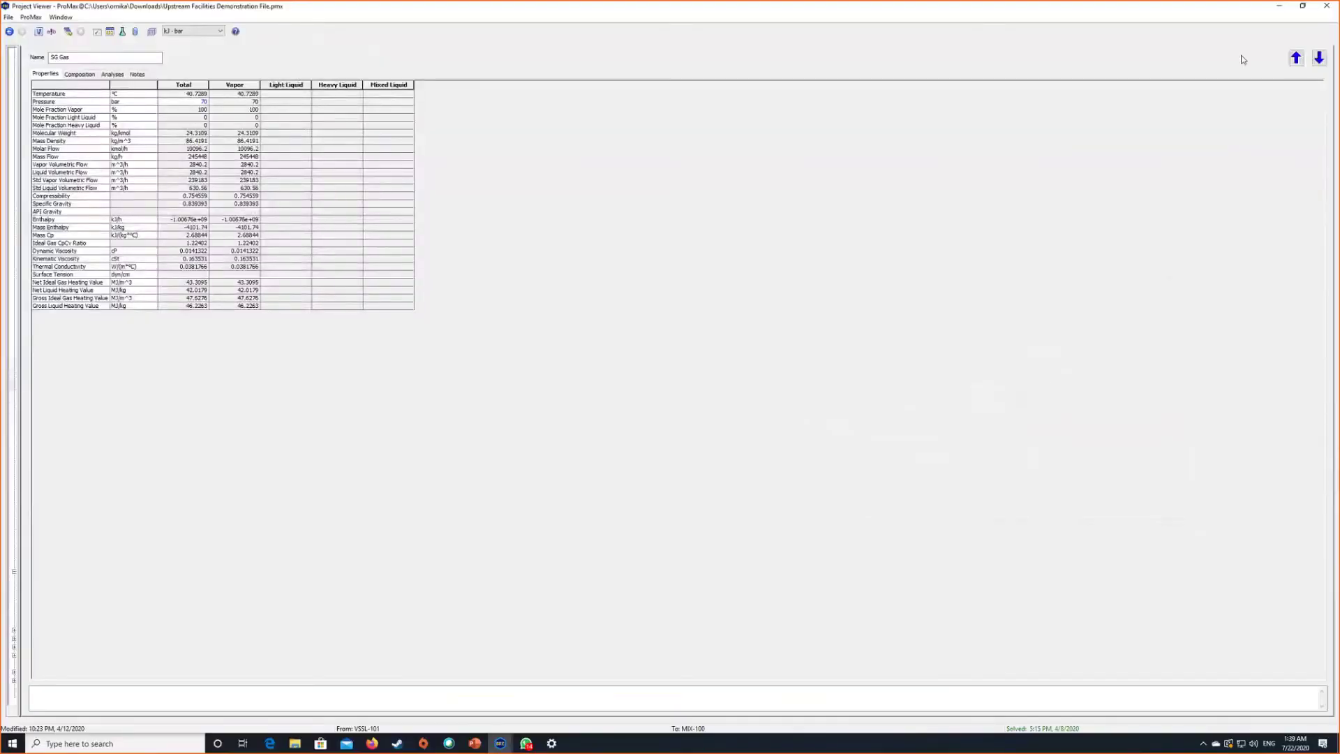
key("alt+F4")
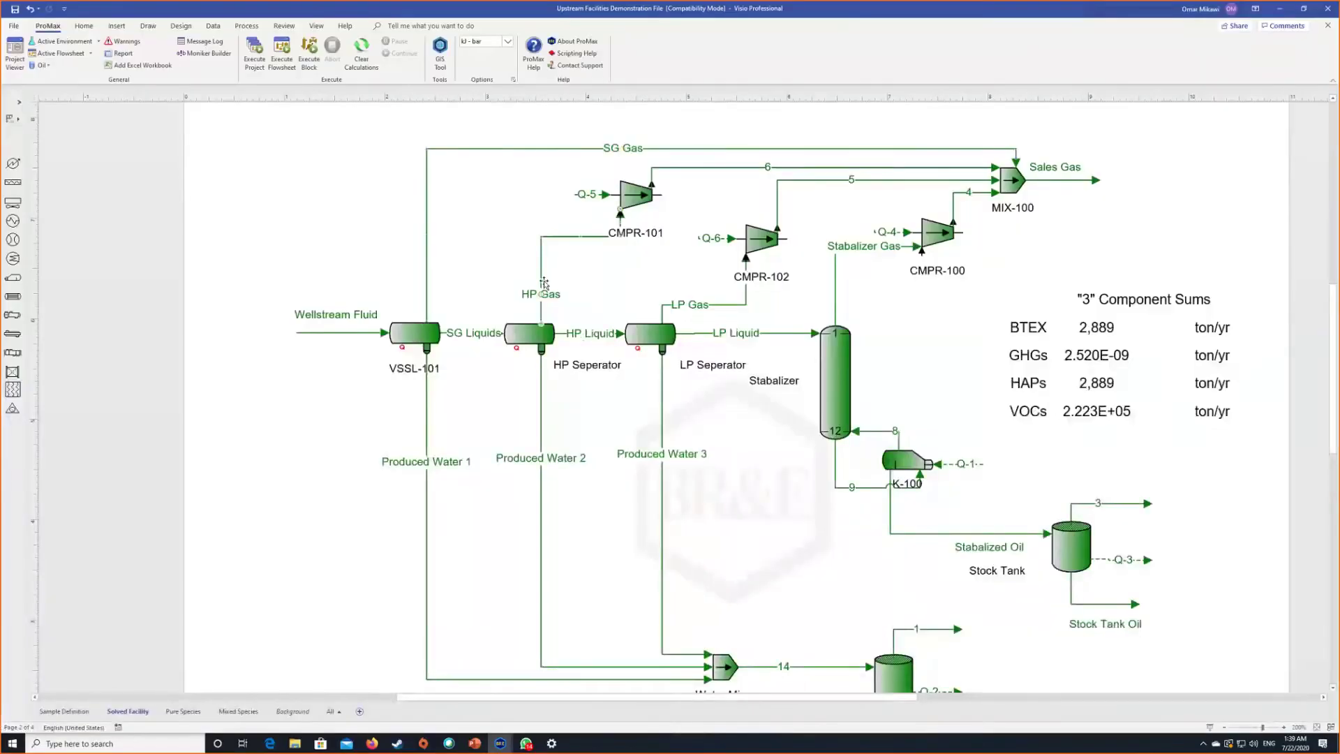
Step: Examine the stream properties, including pressure, of HP Gas and LP Gas
double_click(583, 263)
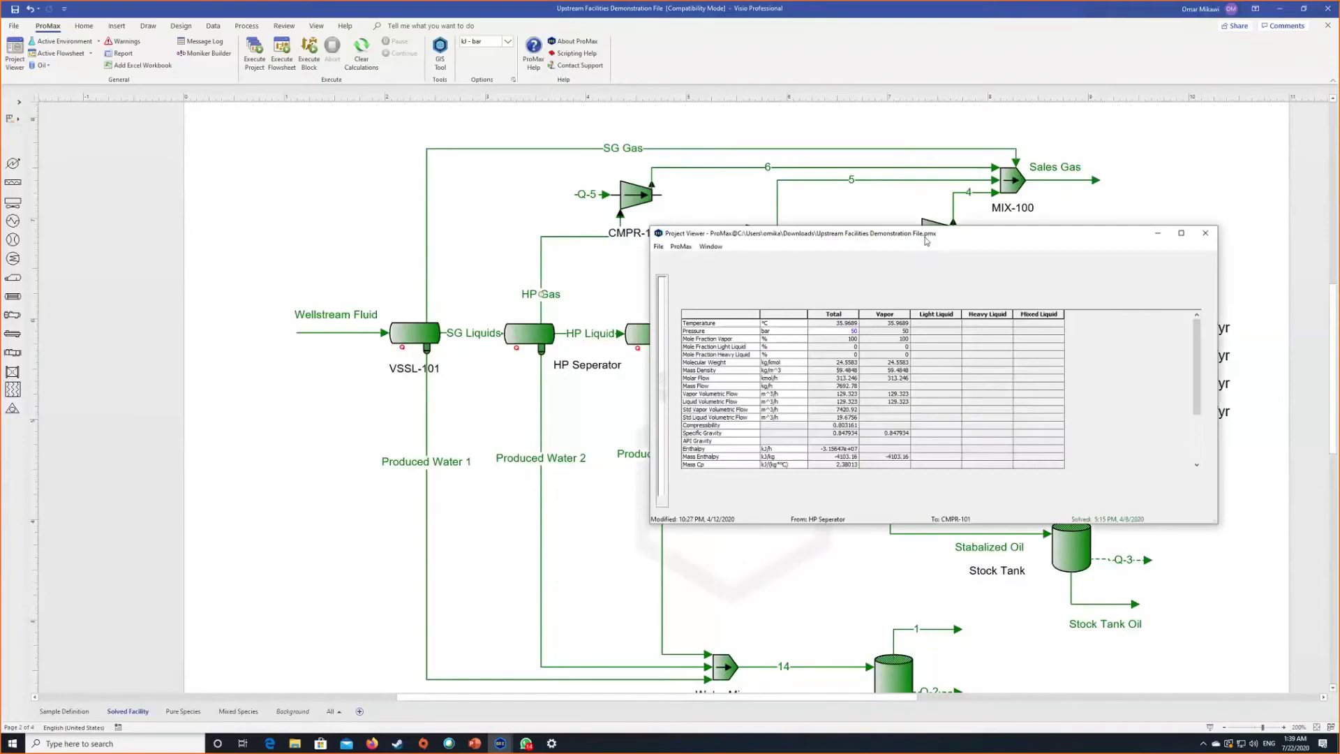
key("super+Up")
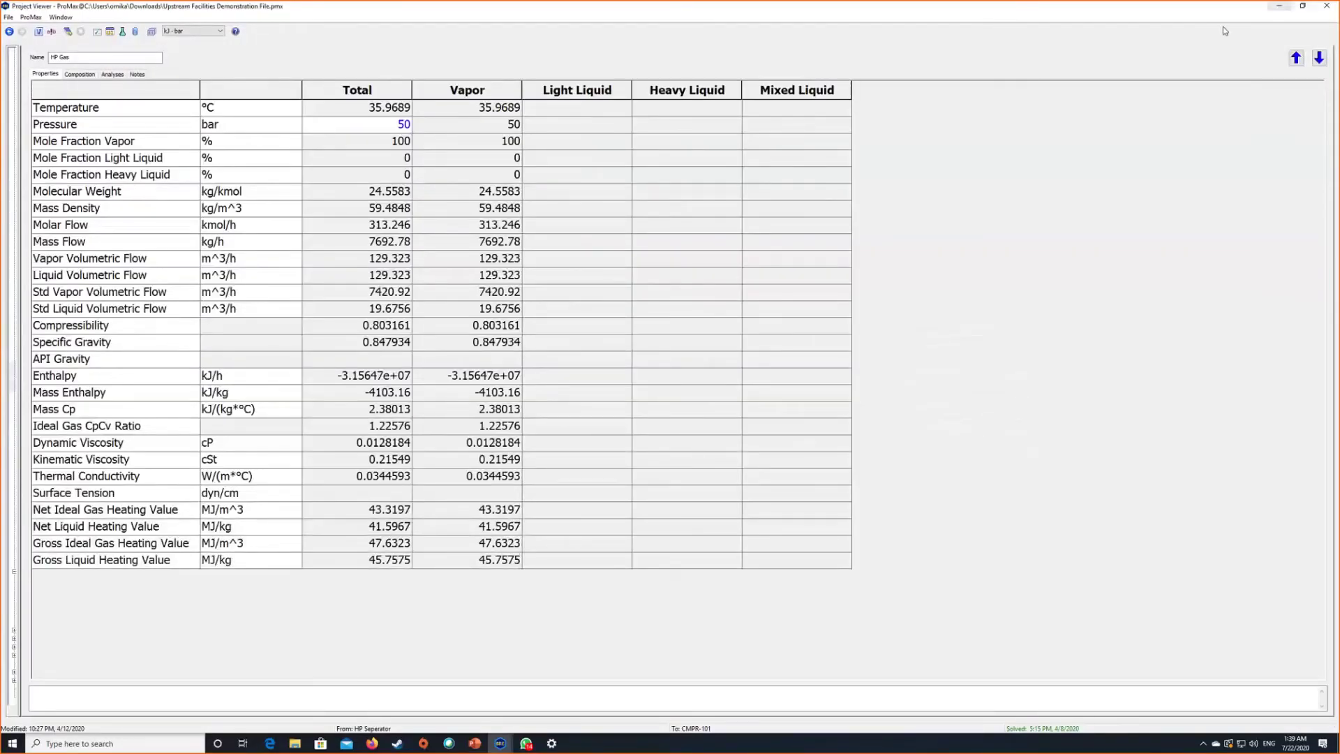
left_click(1280, 6)
double_click(683, 305)
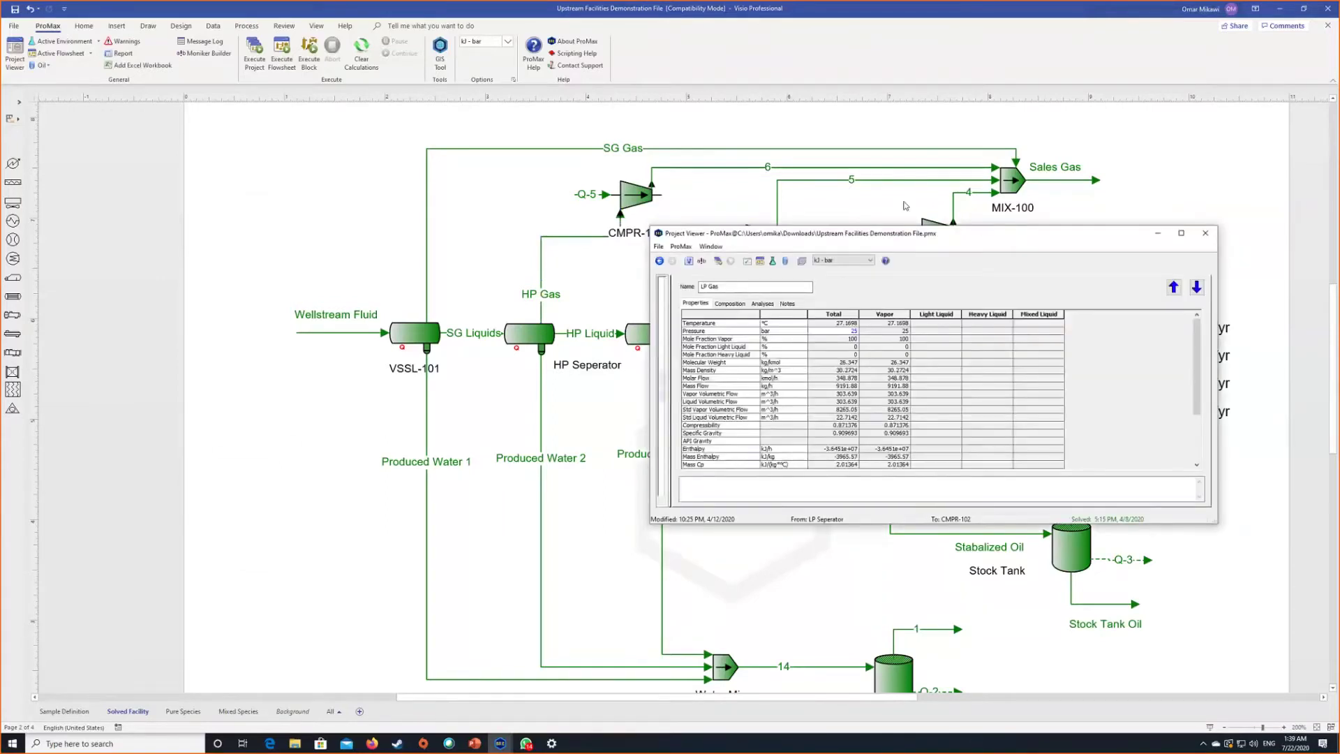
key("super+Up")
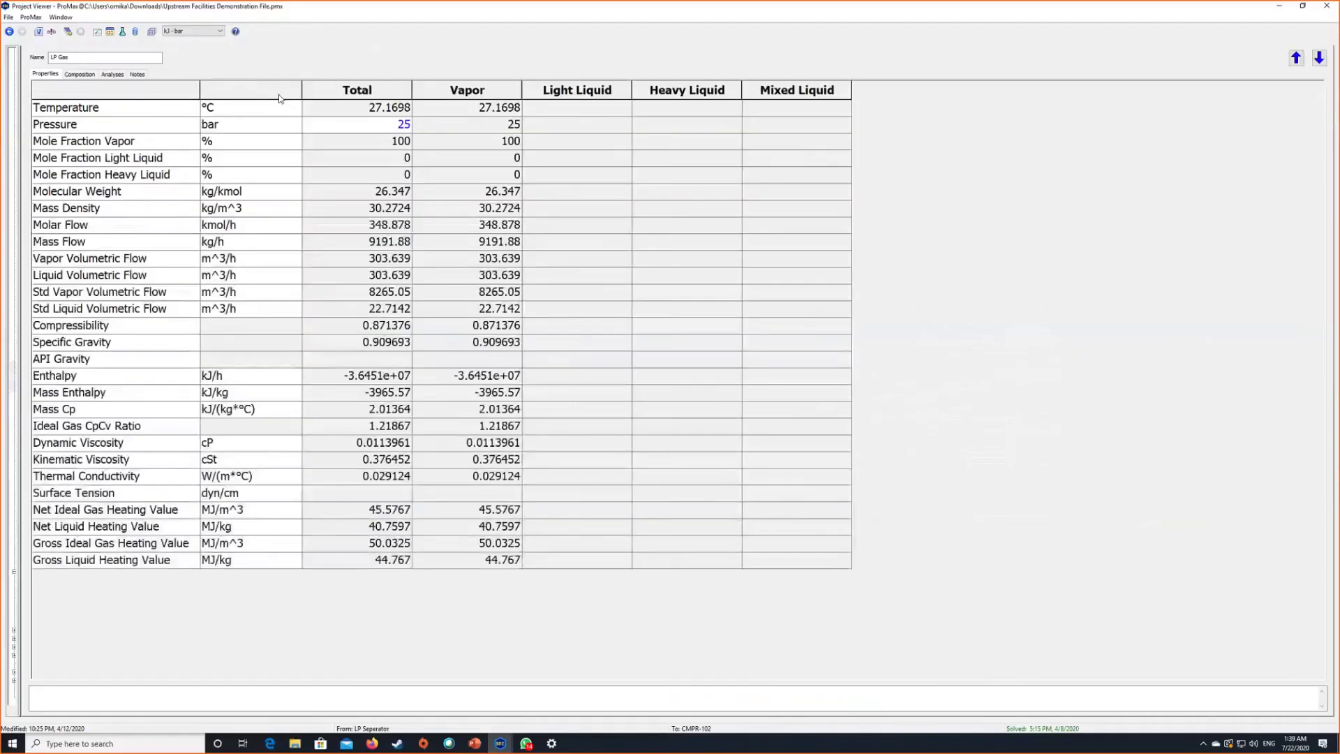
Step: Check the pressure specification of the LP Gas stream and return to the flowsheet
left_click(379, 129)
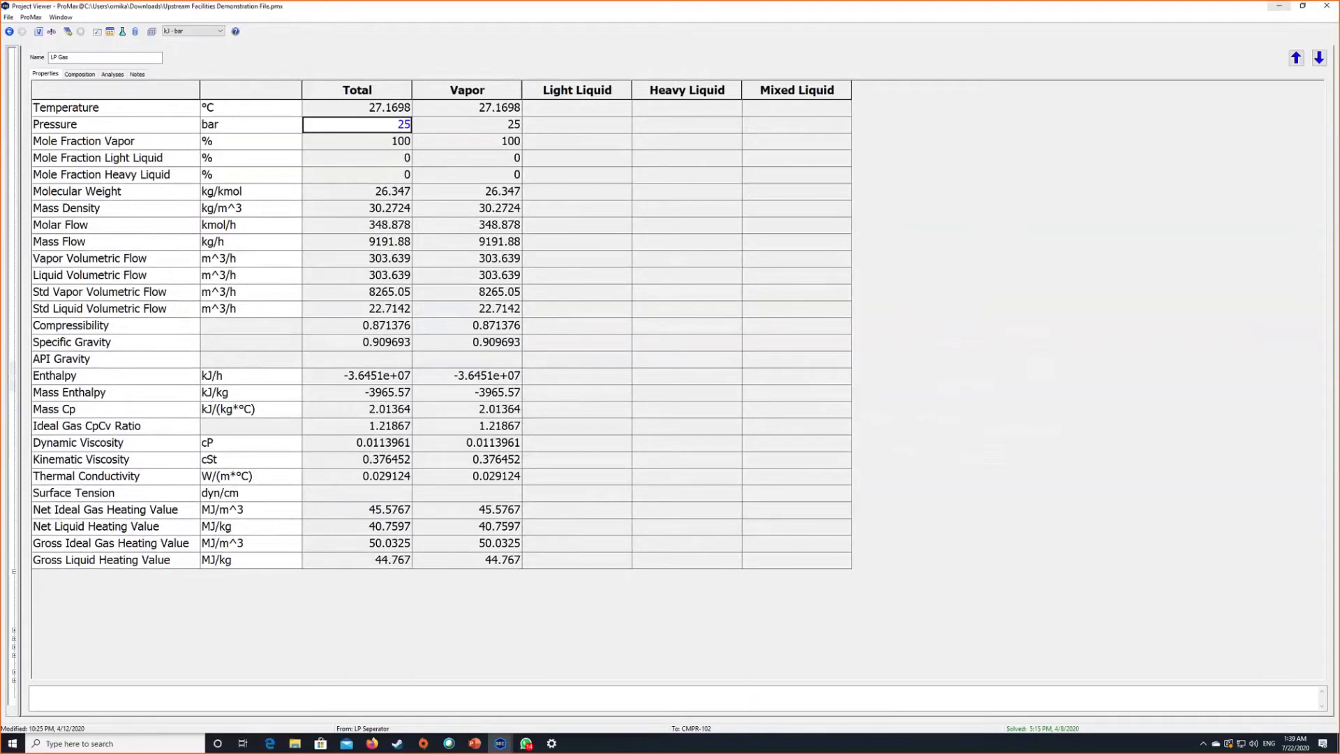
left_click(1326, 6)
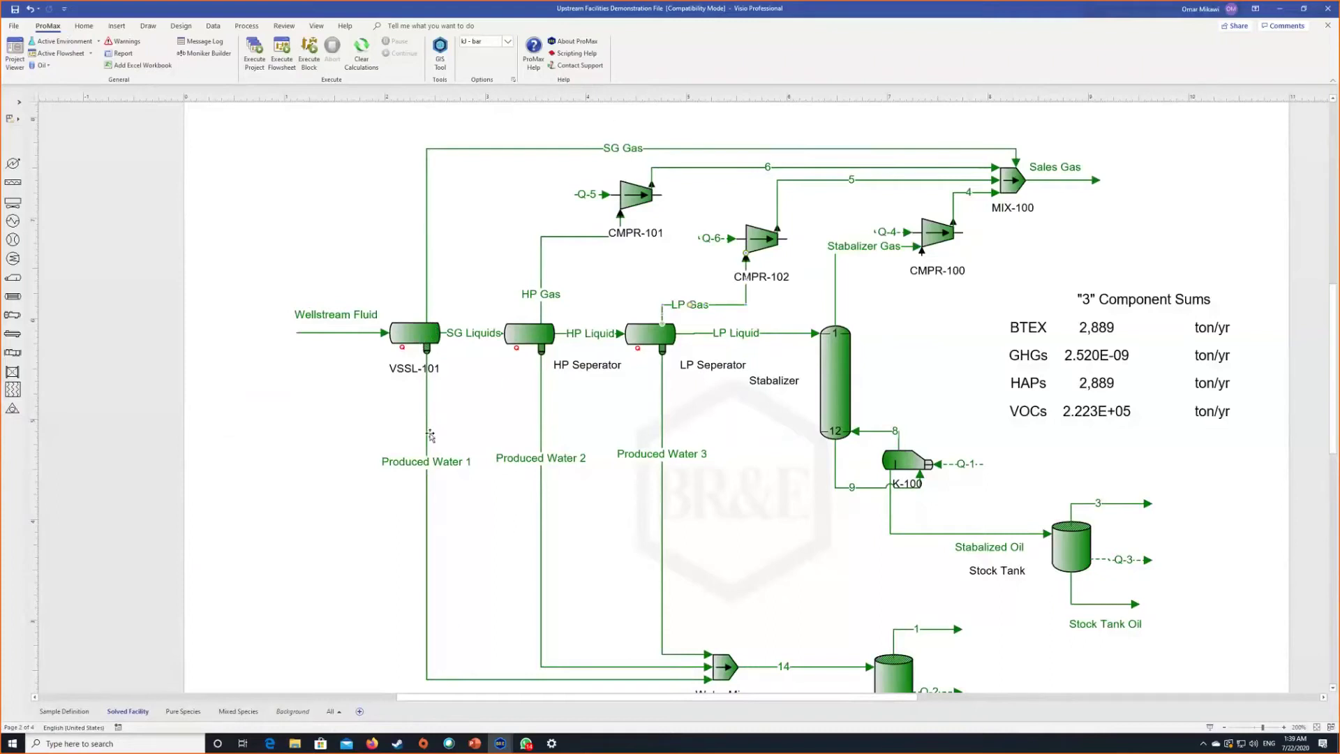
Step: Add an entrainment to VSSL-101 with Heavy Liquid as the from phase and Light Liquid as the to phase
double_click(430, 333)
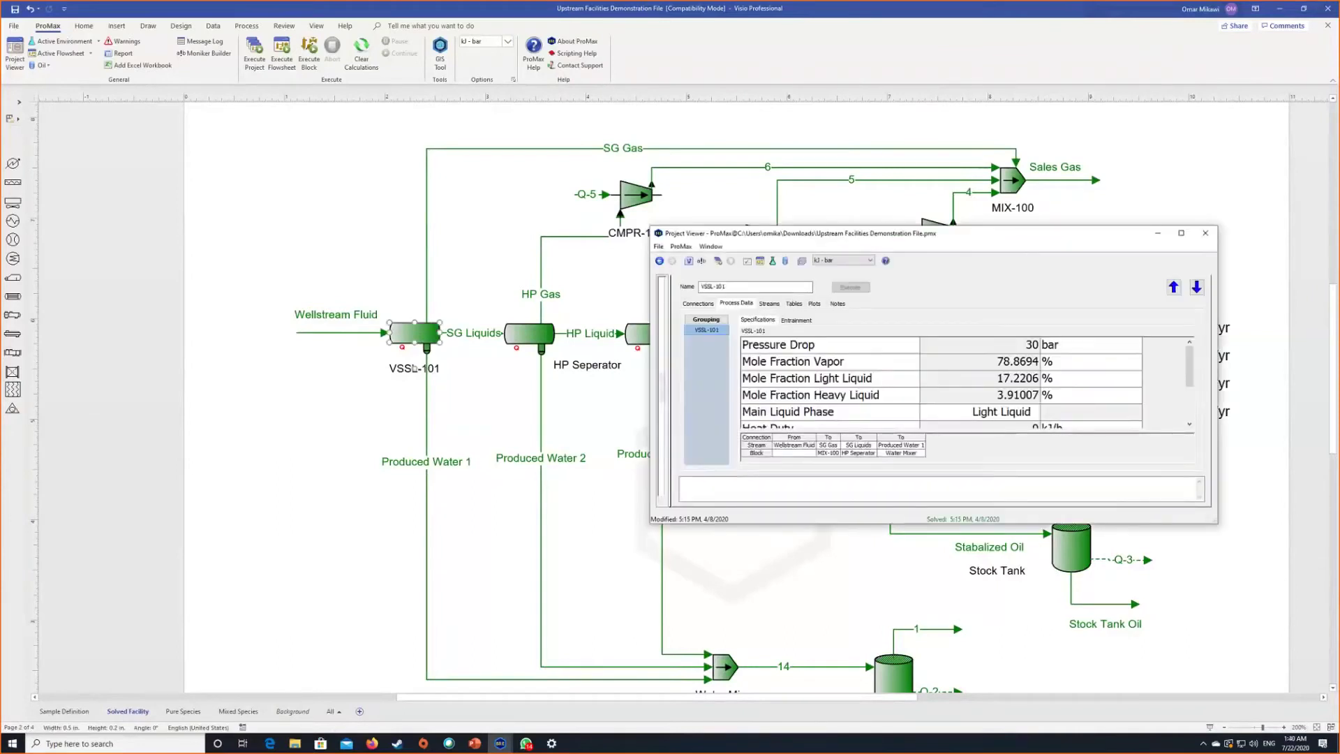
key("super+Up")
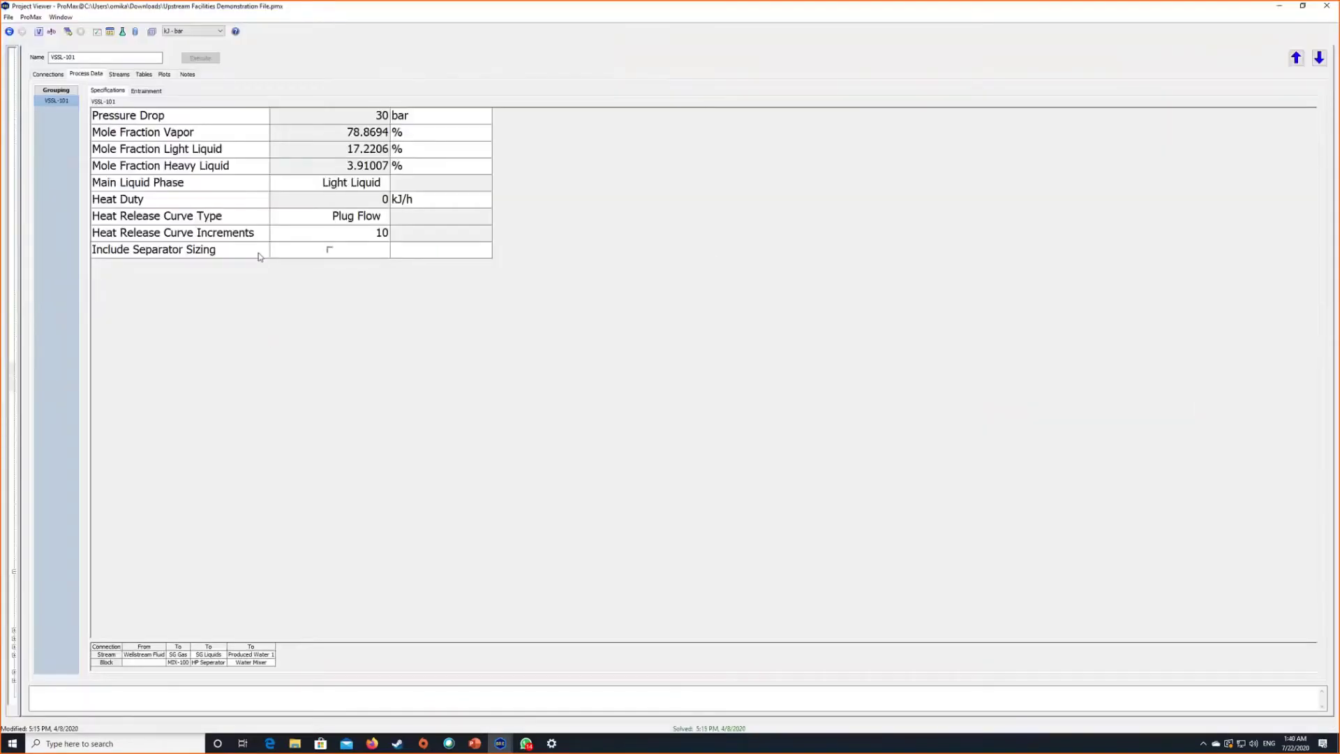
left_click(138, 91)
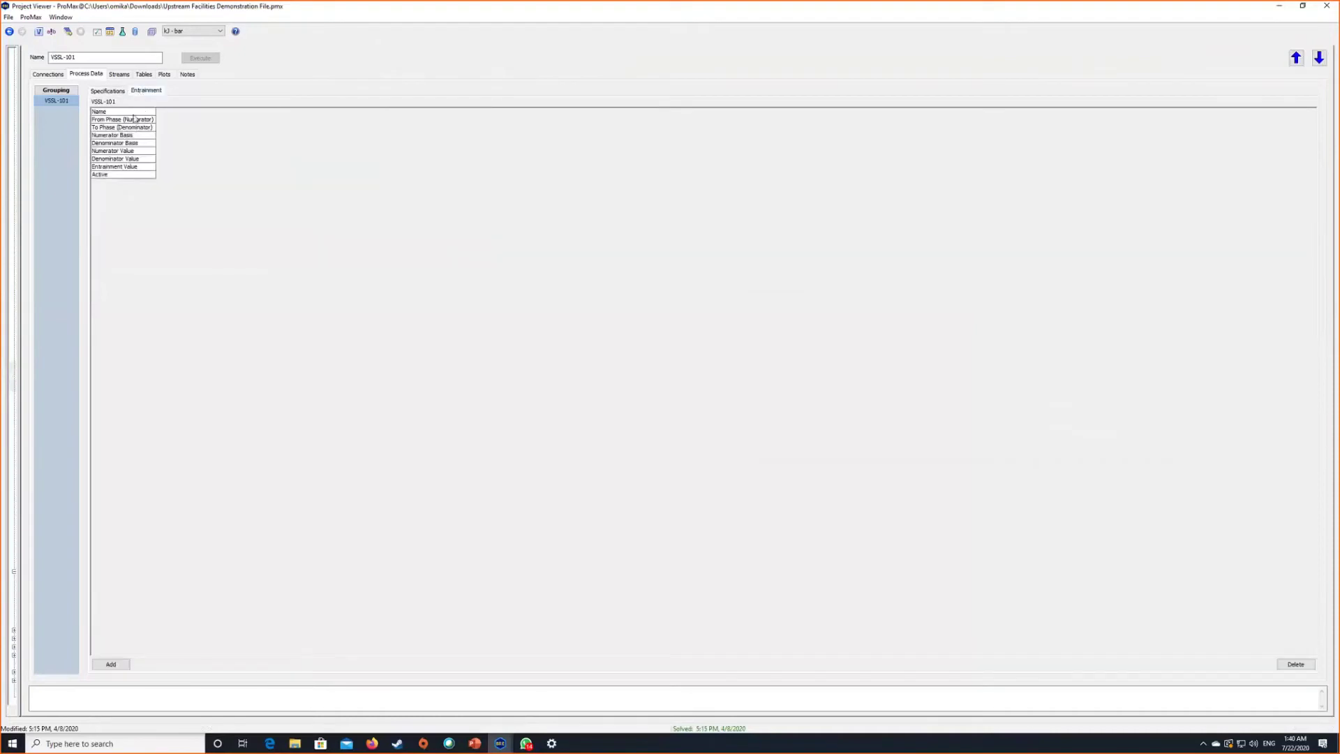
left_click(115, 664)
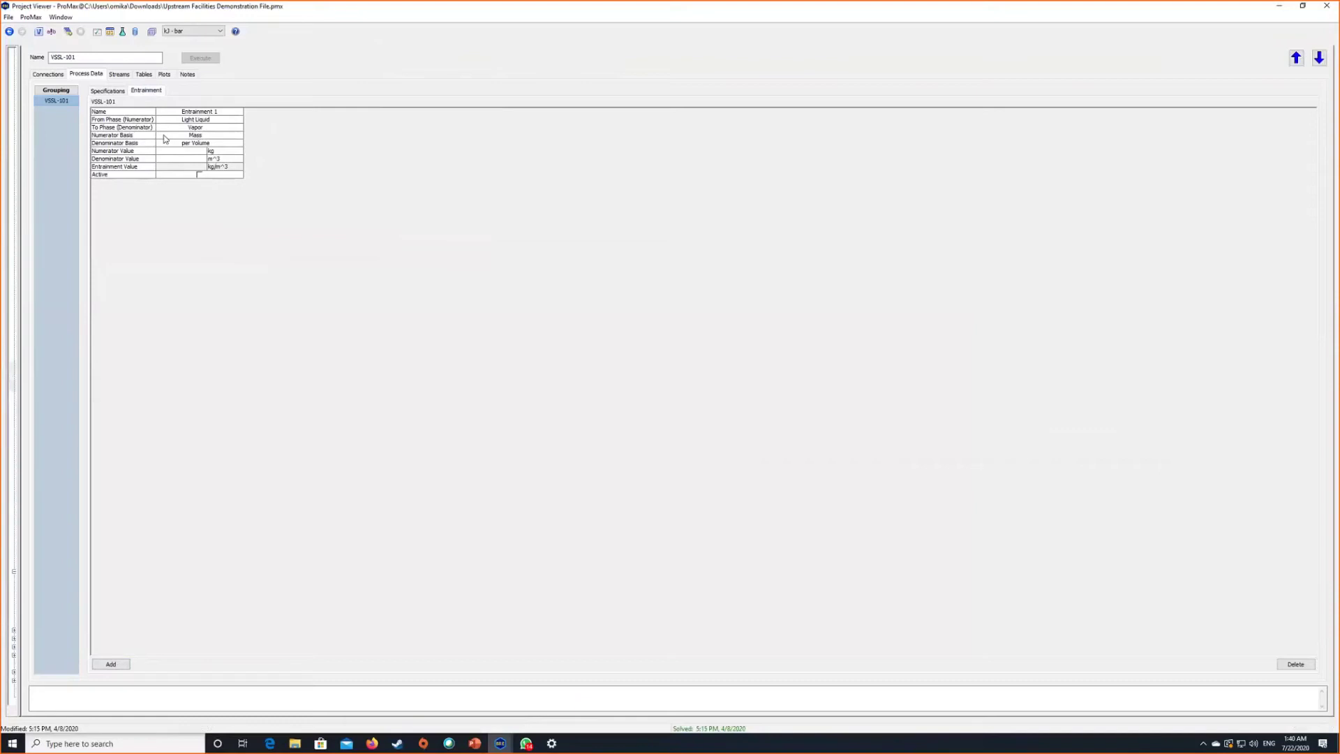
left_click(238, 125)
left_click(238, 126)
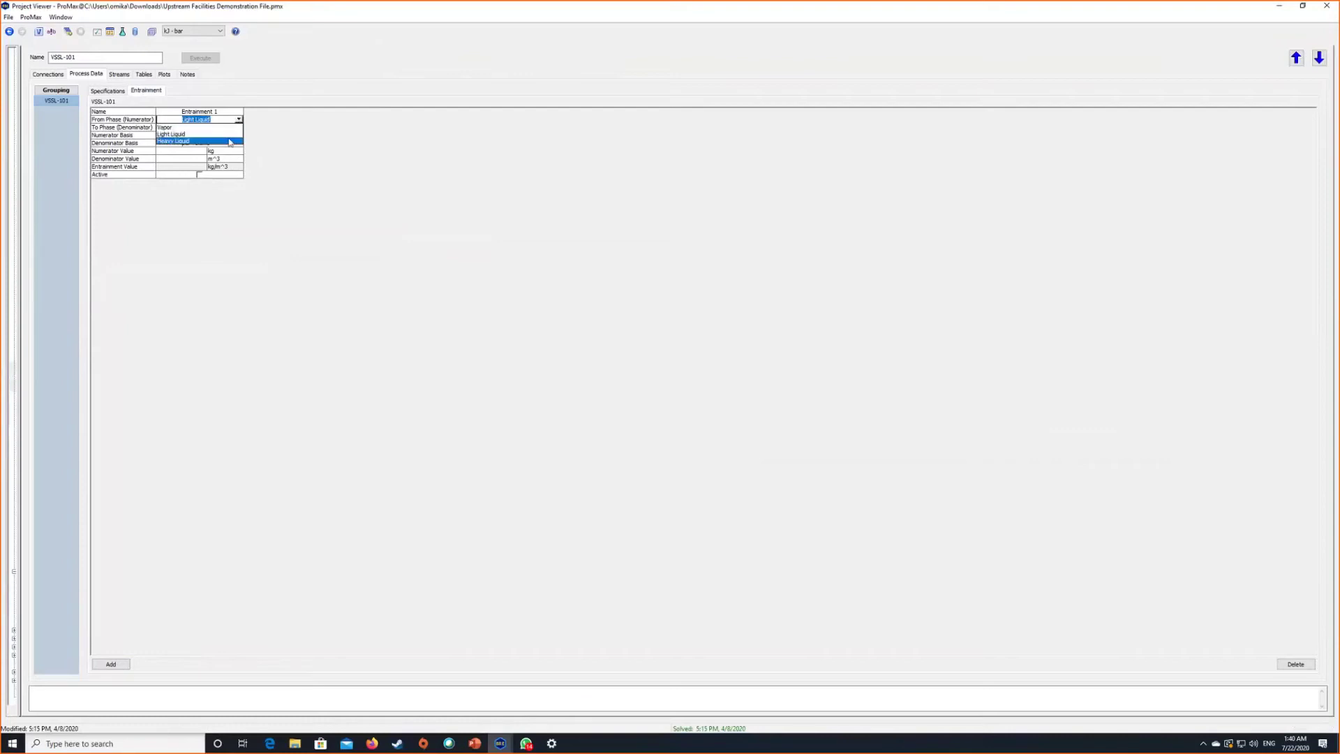
left_click(230, 141)
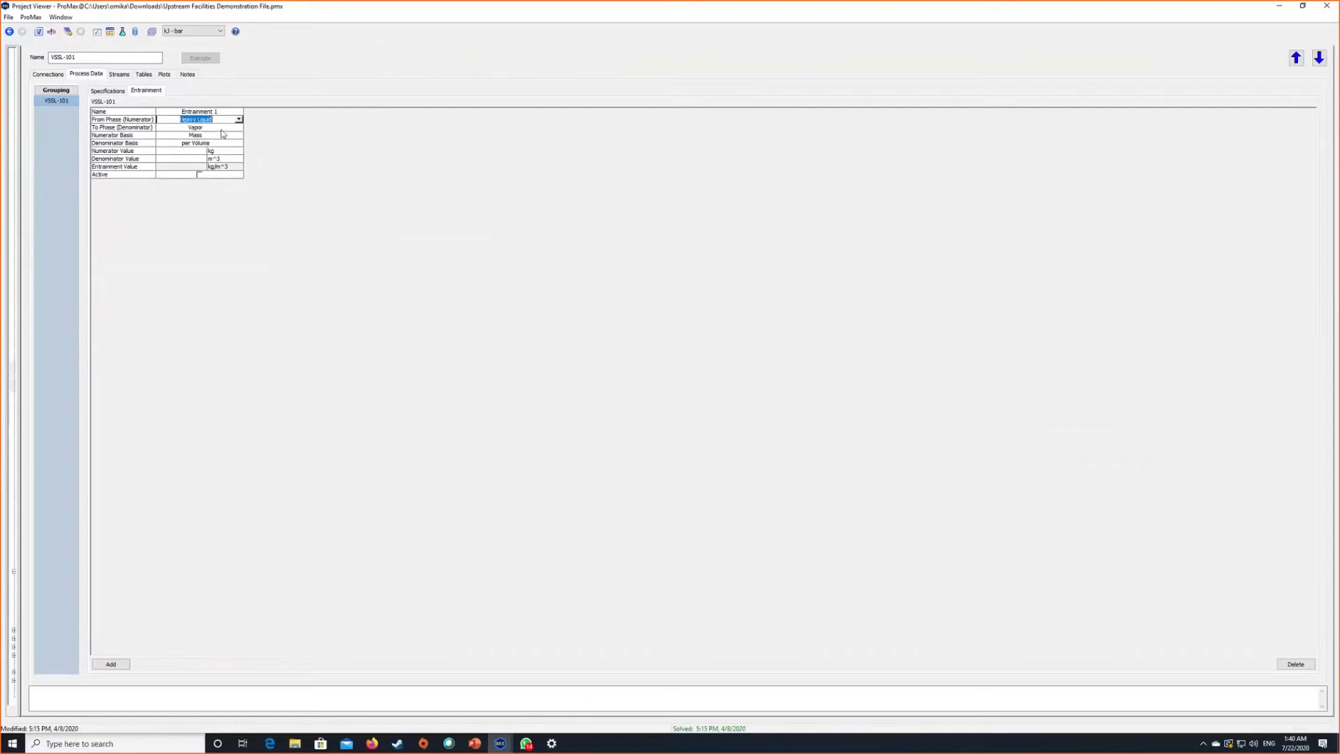
left_click(237, 129)
left_click(238, 127)
left_click(209, 143)
left_click(198, 142)
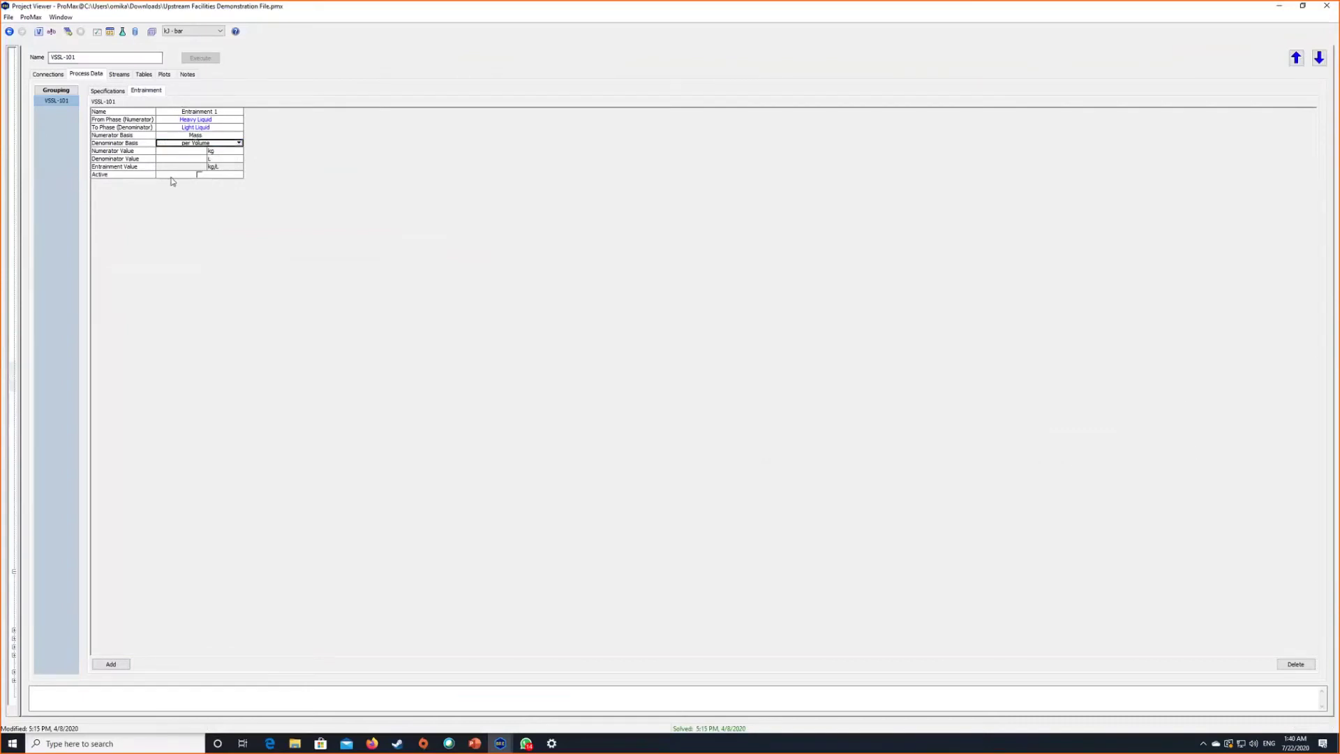
Step: Define the VSSL-101 entrainment on a volume basis as 3 L per 100 L and make it active
left_click(224, 136)
left_click(240, 135)
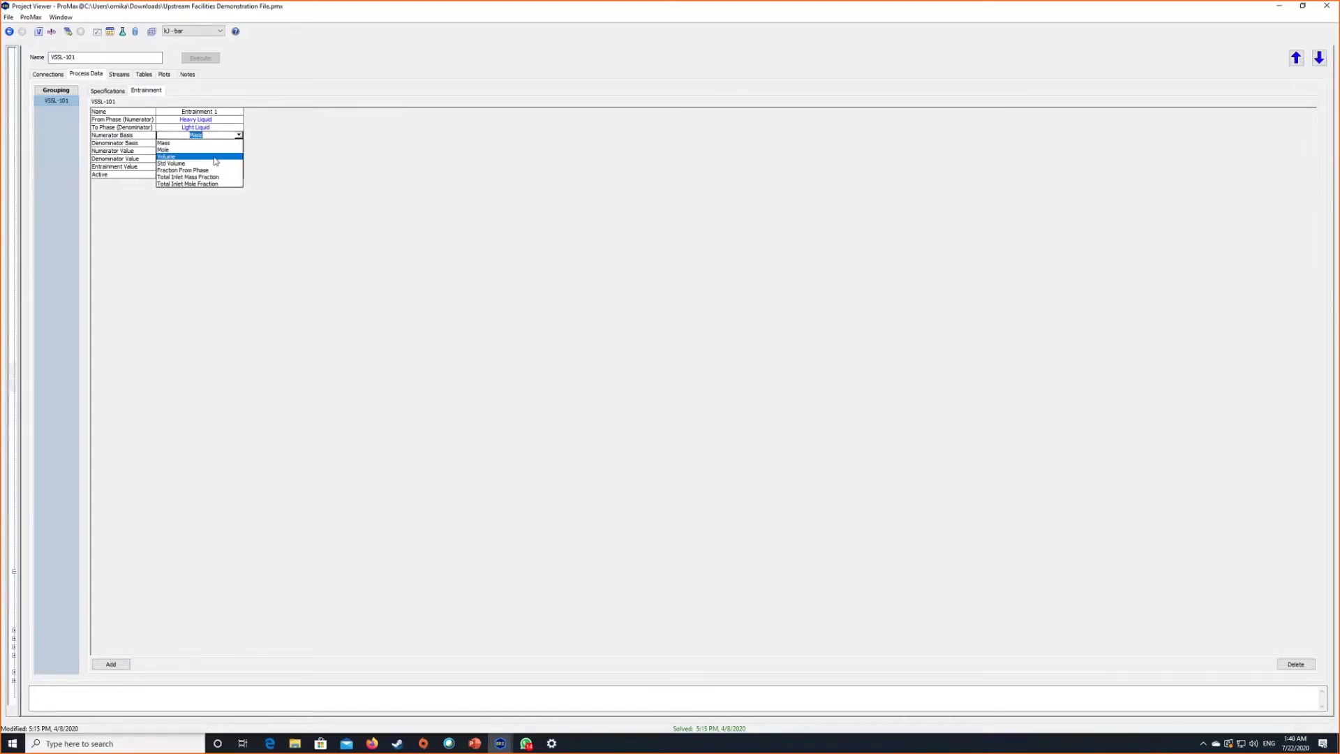
left_click(206, 146)
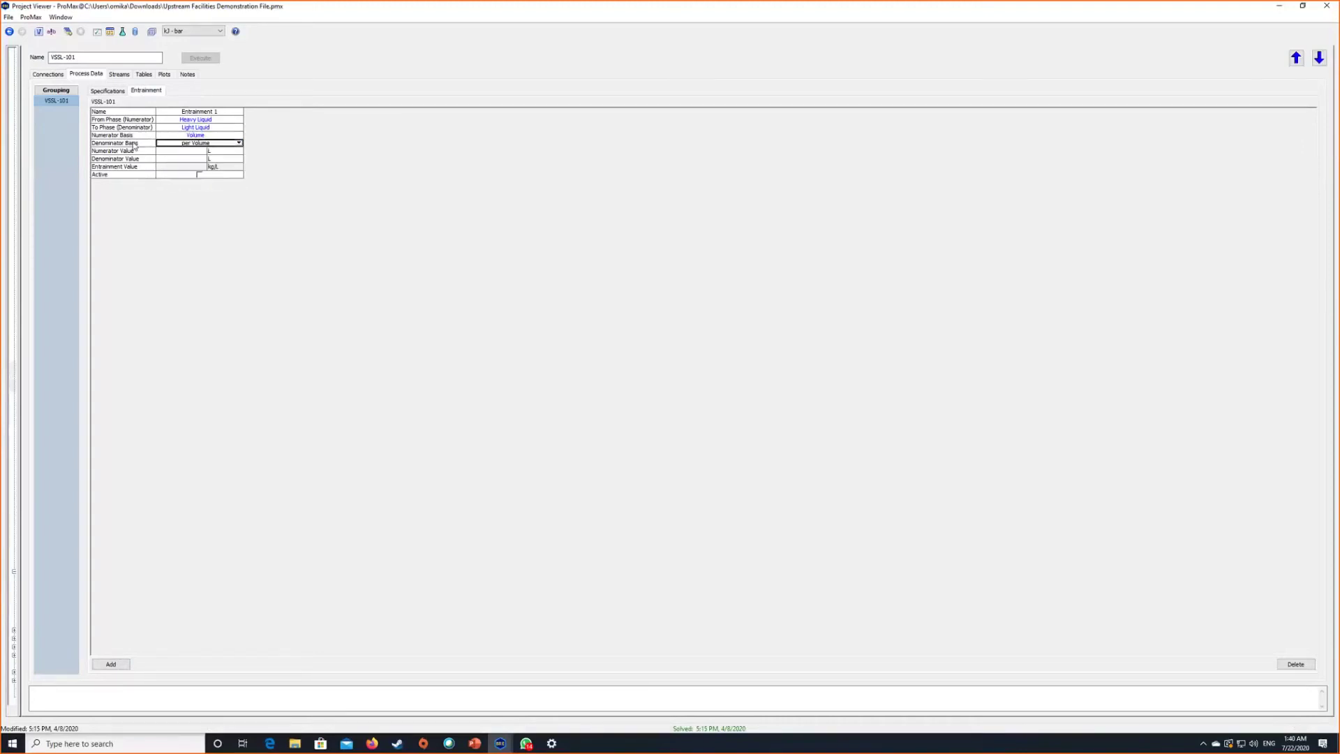
left_click(181, 152)
type("3")
key("Return")
type("100")
key("Return")
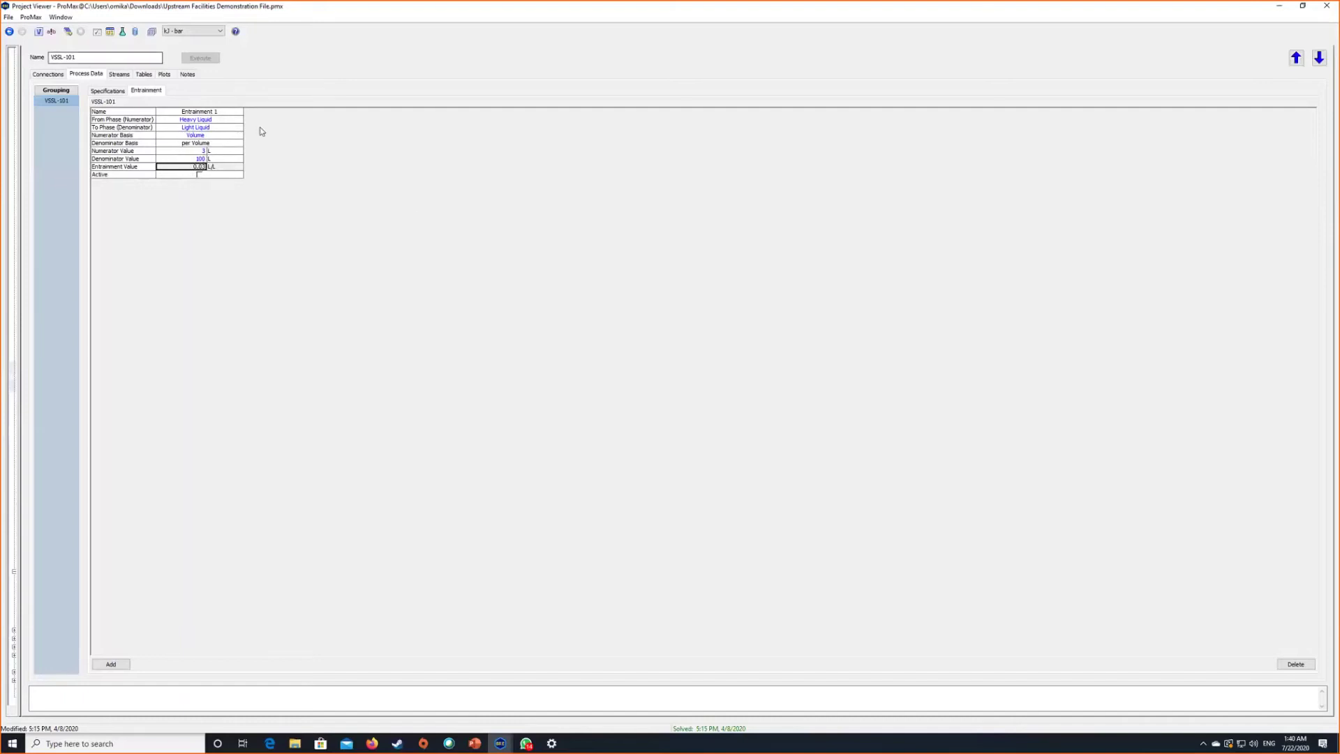
left_click(199, 175)
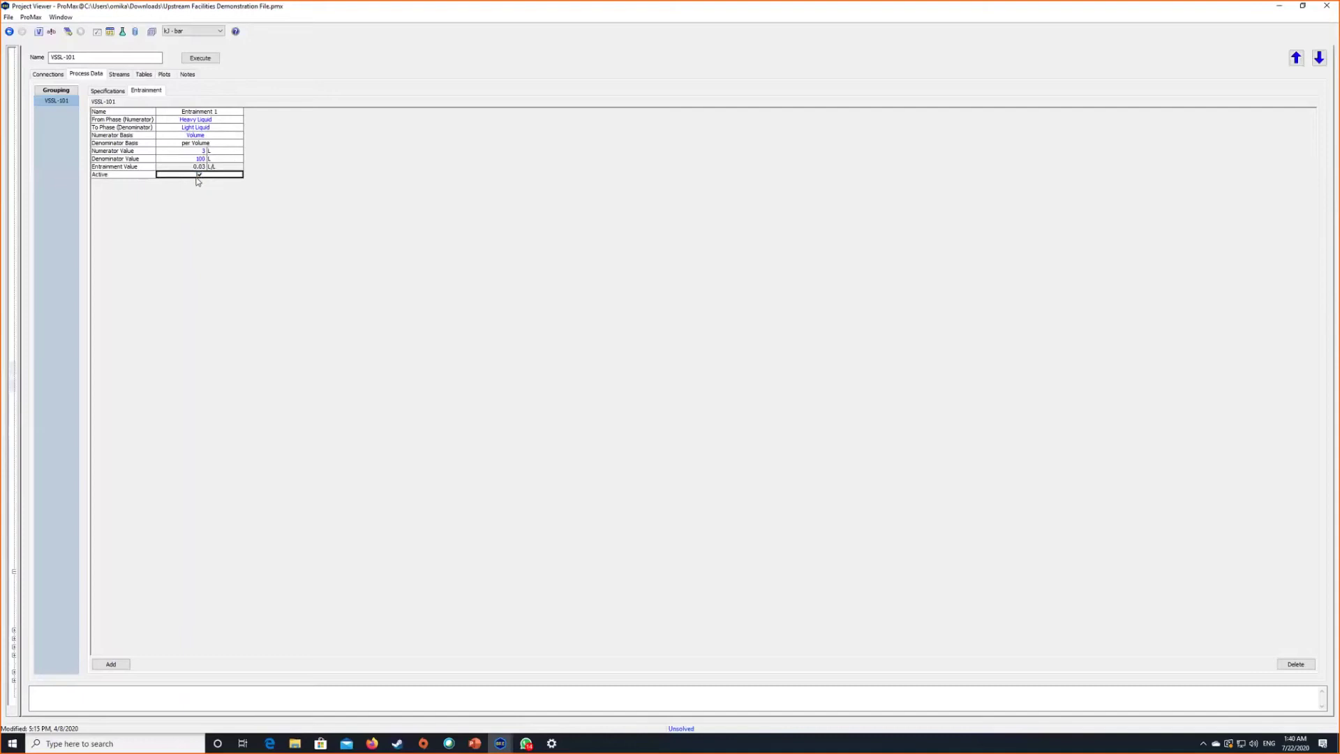
Step: Change the entrainment's numerator basis to Fraction From Phase and return to the flowsheet
left_click(237, 136)
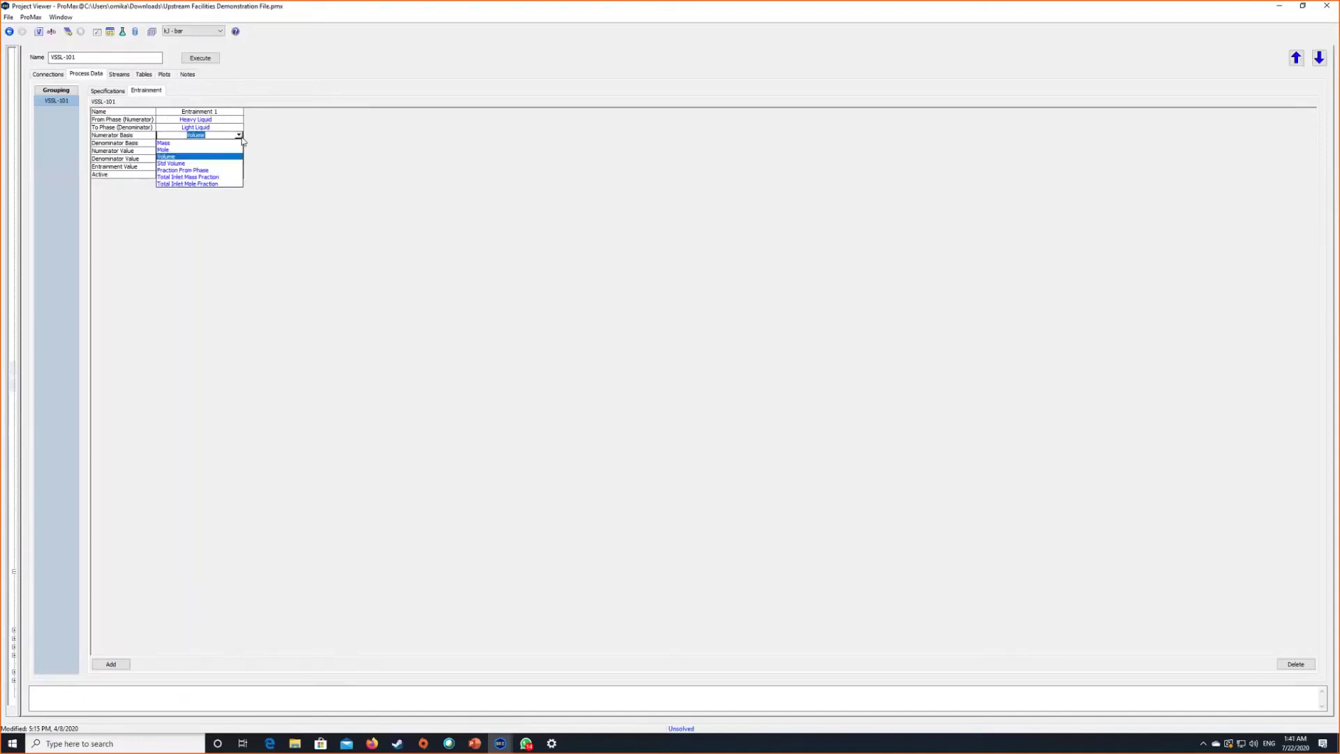
left_click(225, 171)
left_click(194, 152)
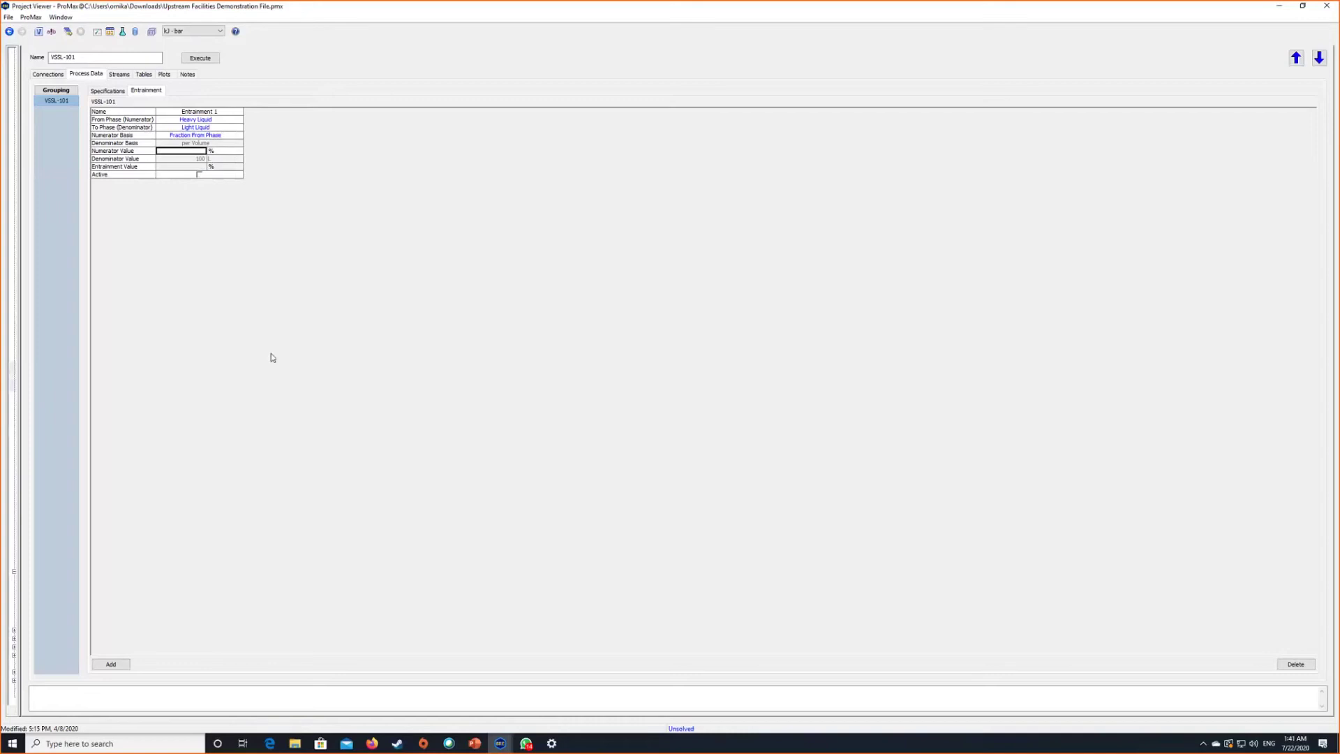
left_click(1280, 5)
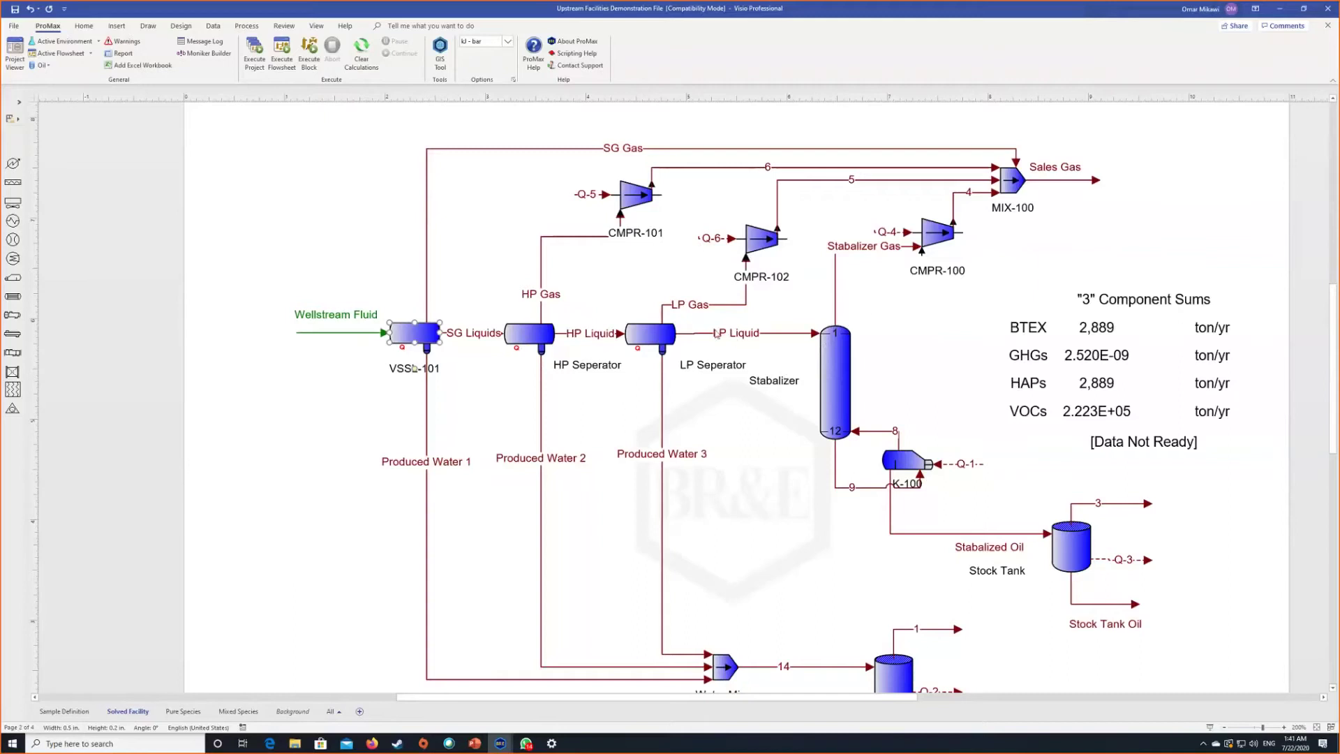
Step: Execute VSSL-101 again so that the Solved Facility flowsheet is recalculated
double_click(427, 332)
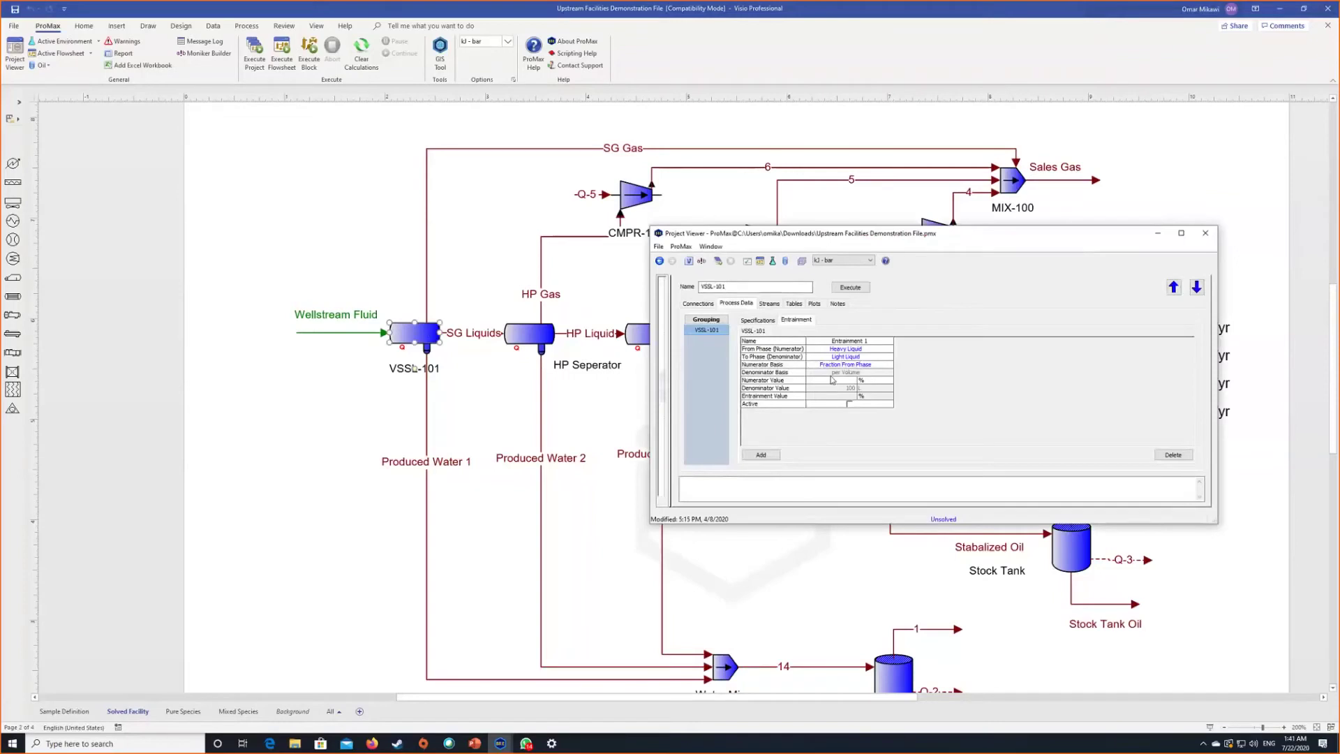
left_click(850, 287)
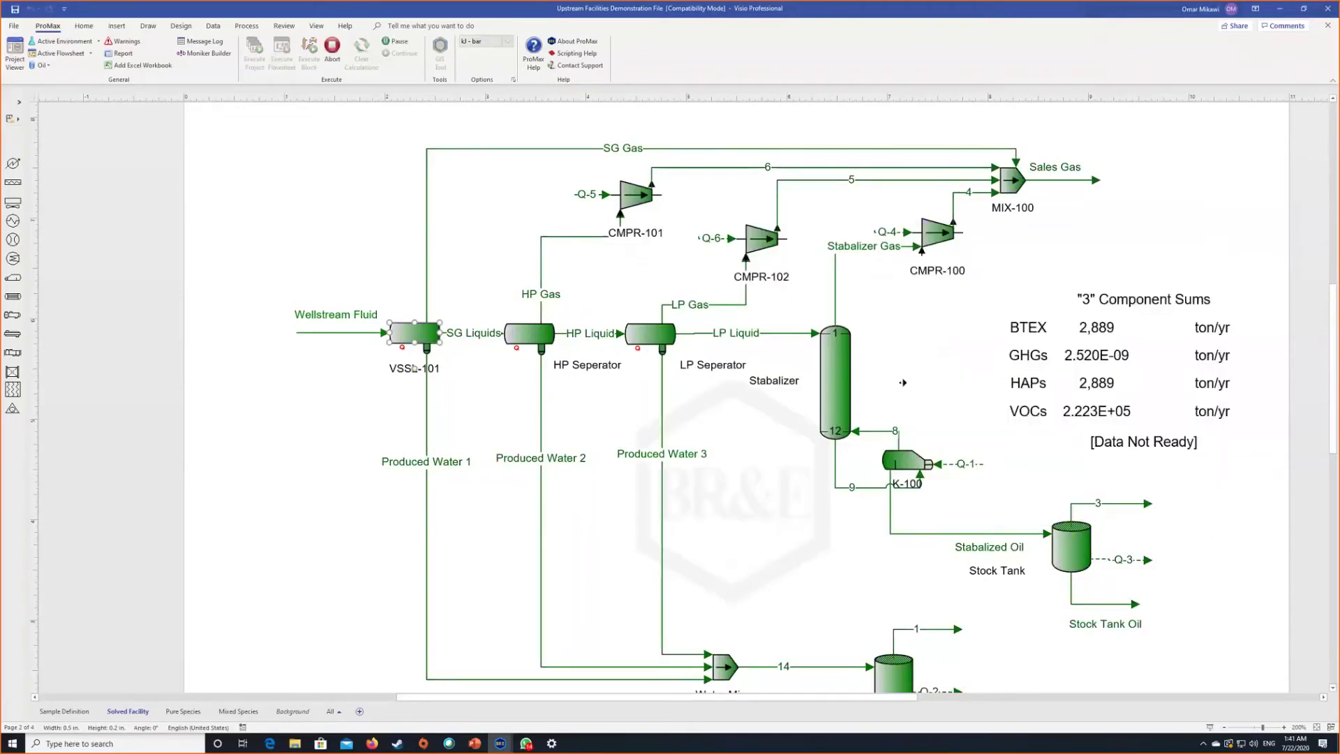
middle_click(886, 383)
scroll(920, 423, "up", 1)
scroll(908, 431, "down", 1)
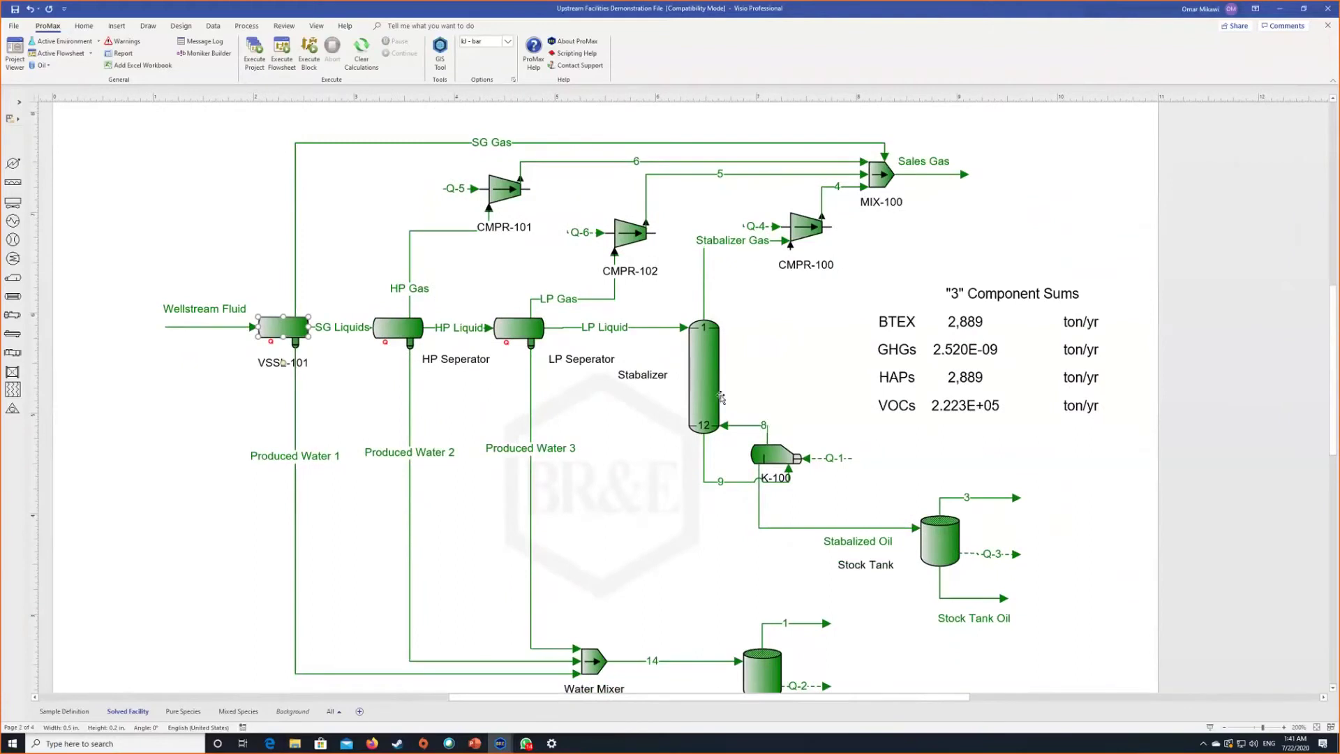
Step: Make the 12 psi RVP the Stabalizer's specification, turn Boilup Ratio 1 into a calculation, and solve the column
mouse_move(721, 397)
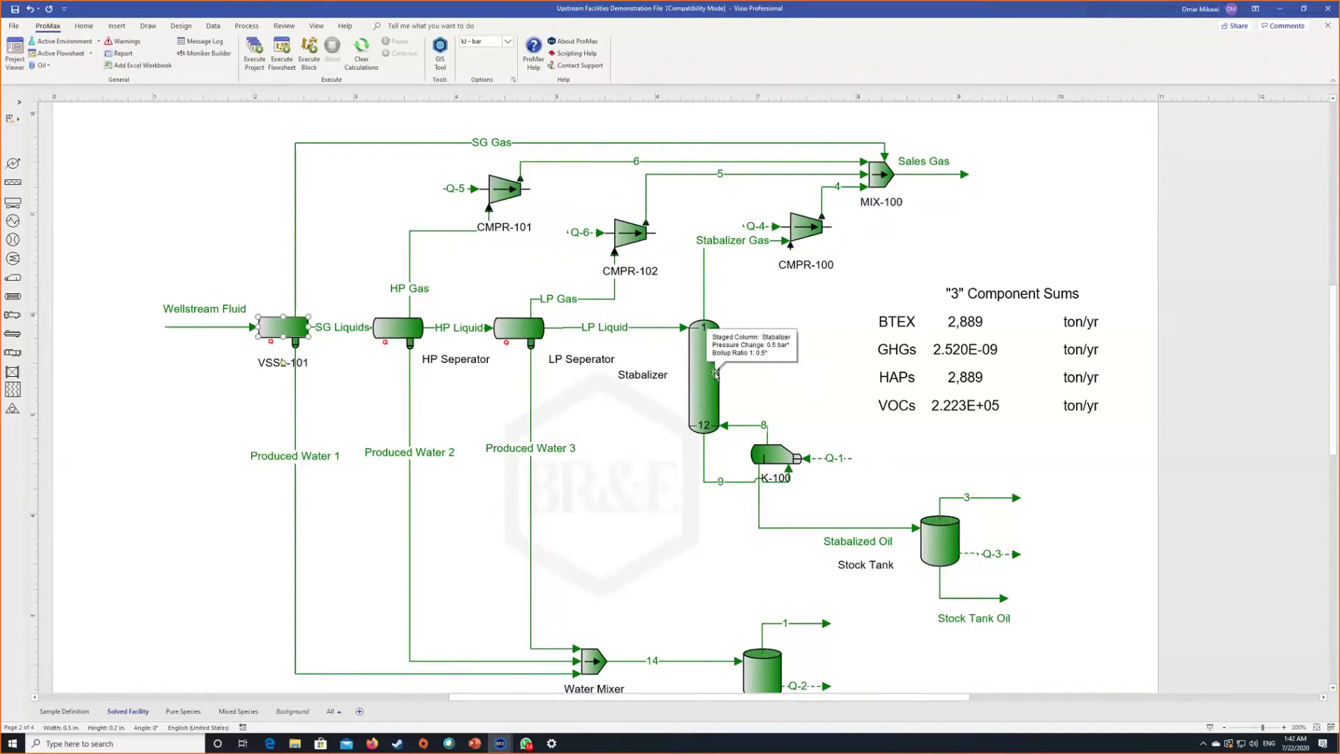
left_click(1051, 411)
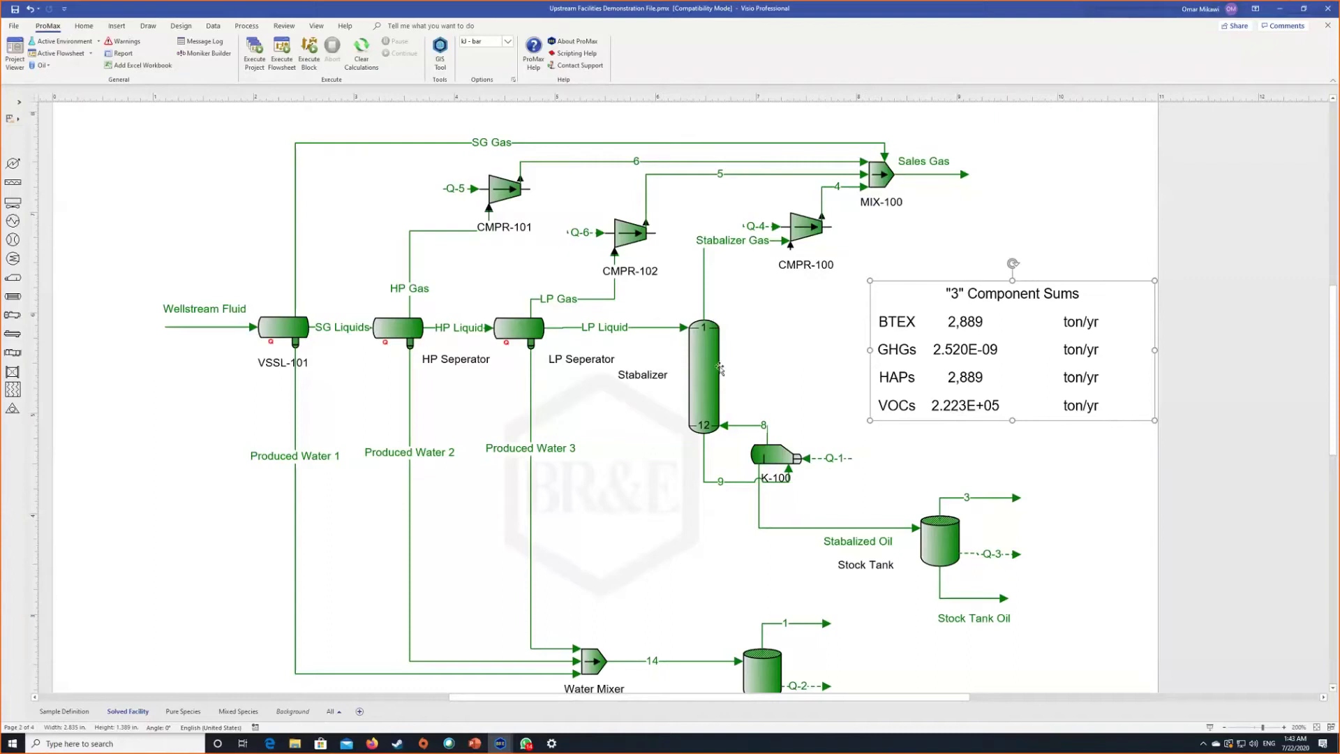
left_click(710, 372)
double_click(710, 372)
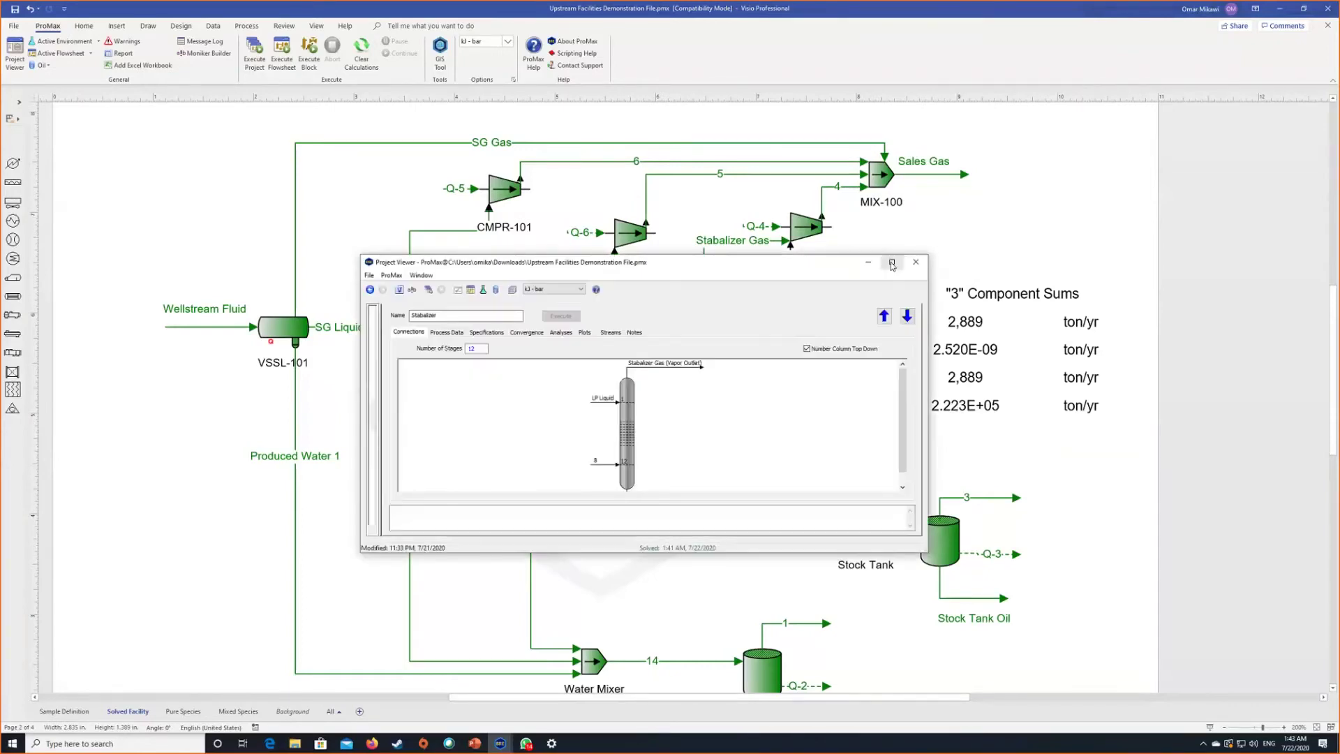
left_click(889, 261)
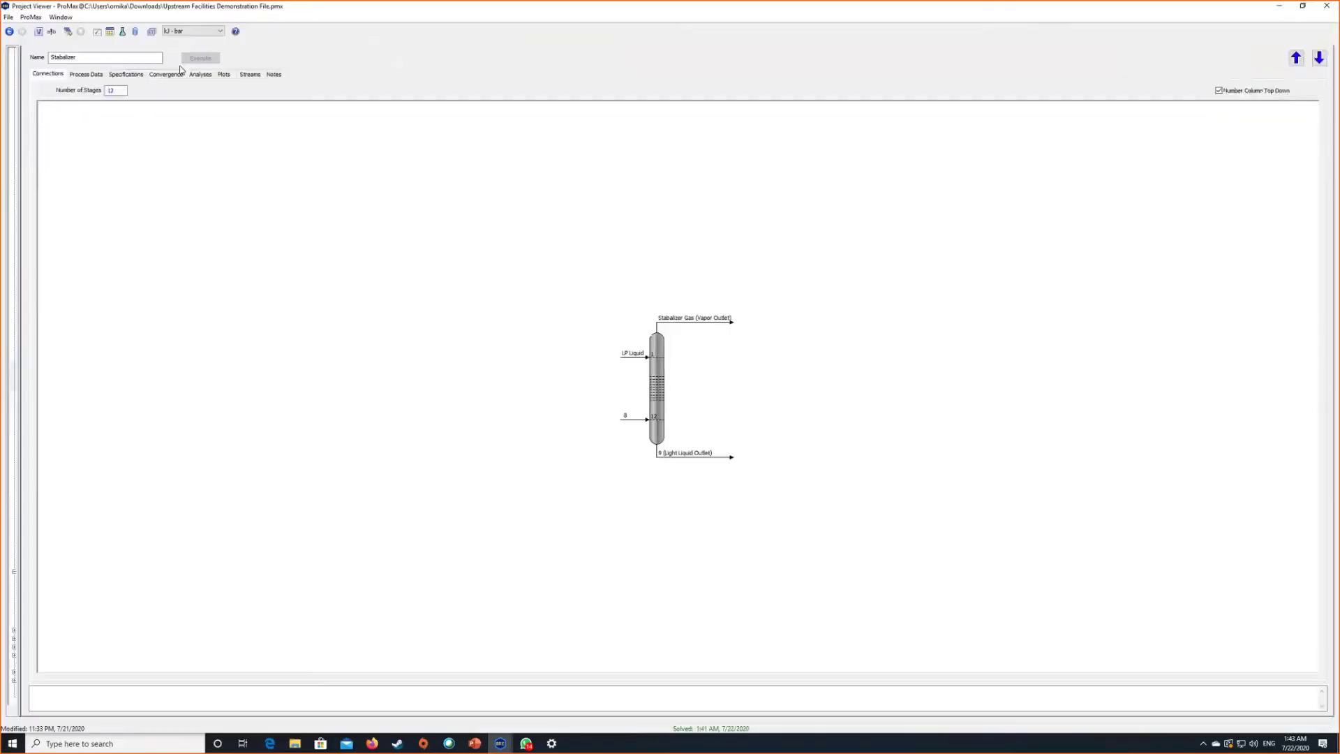
left_click(130, 75)
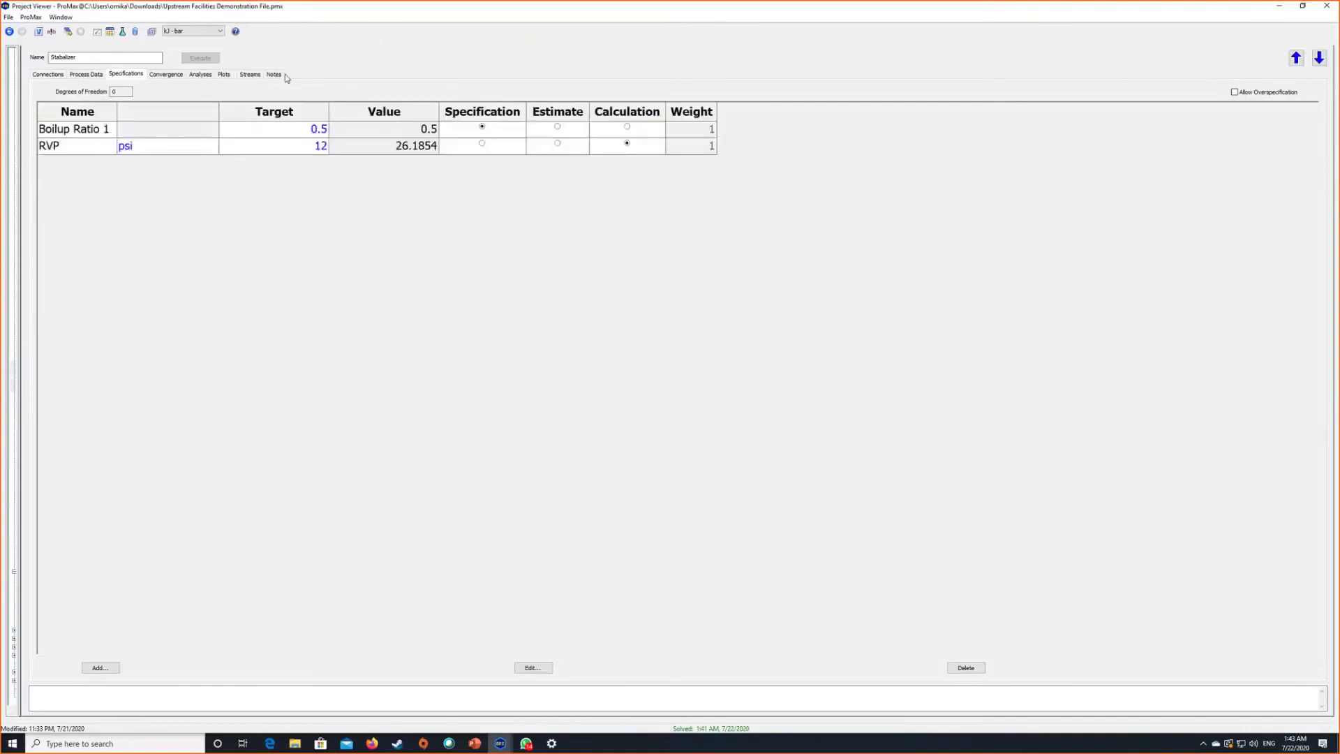
left_click(628, 127)
left_click(482, 144)
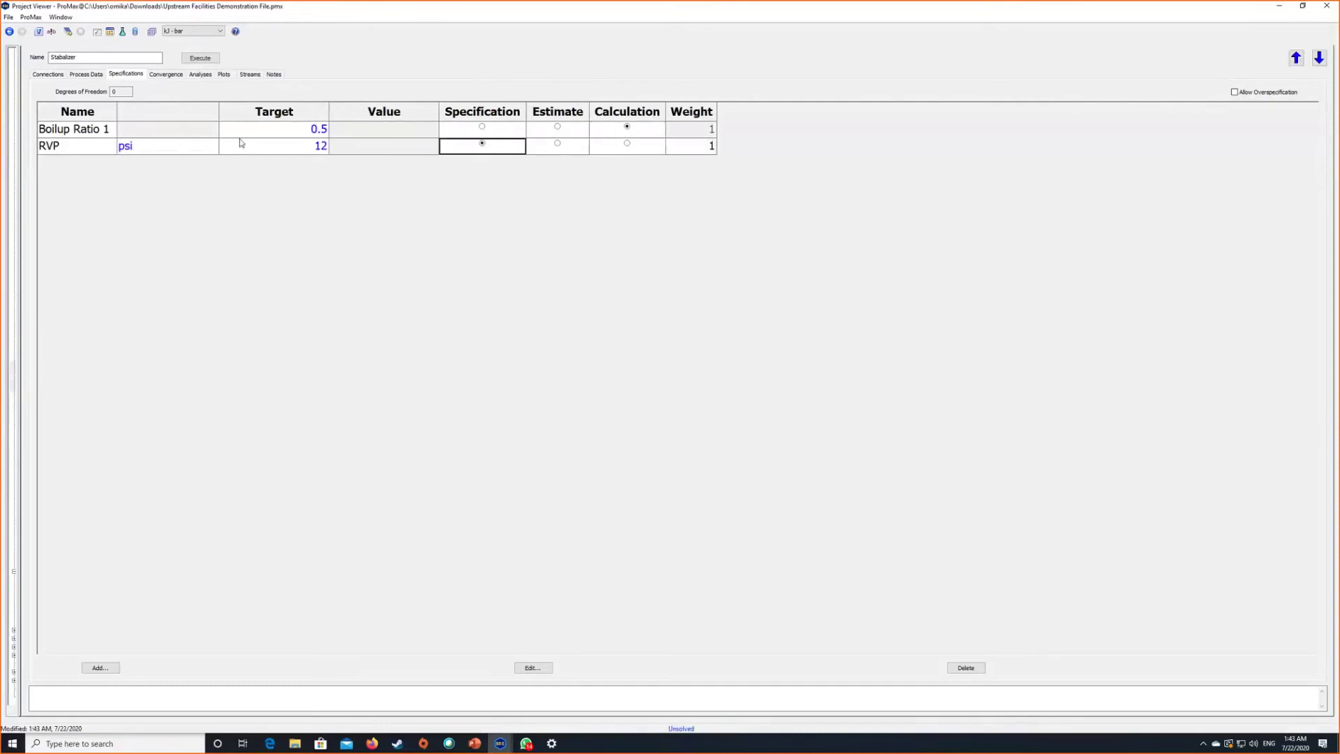
left_click(326, 152)
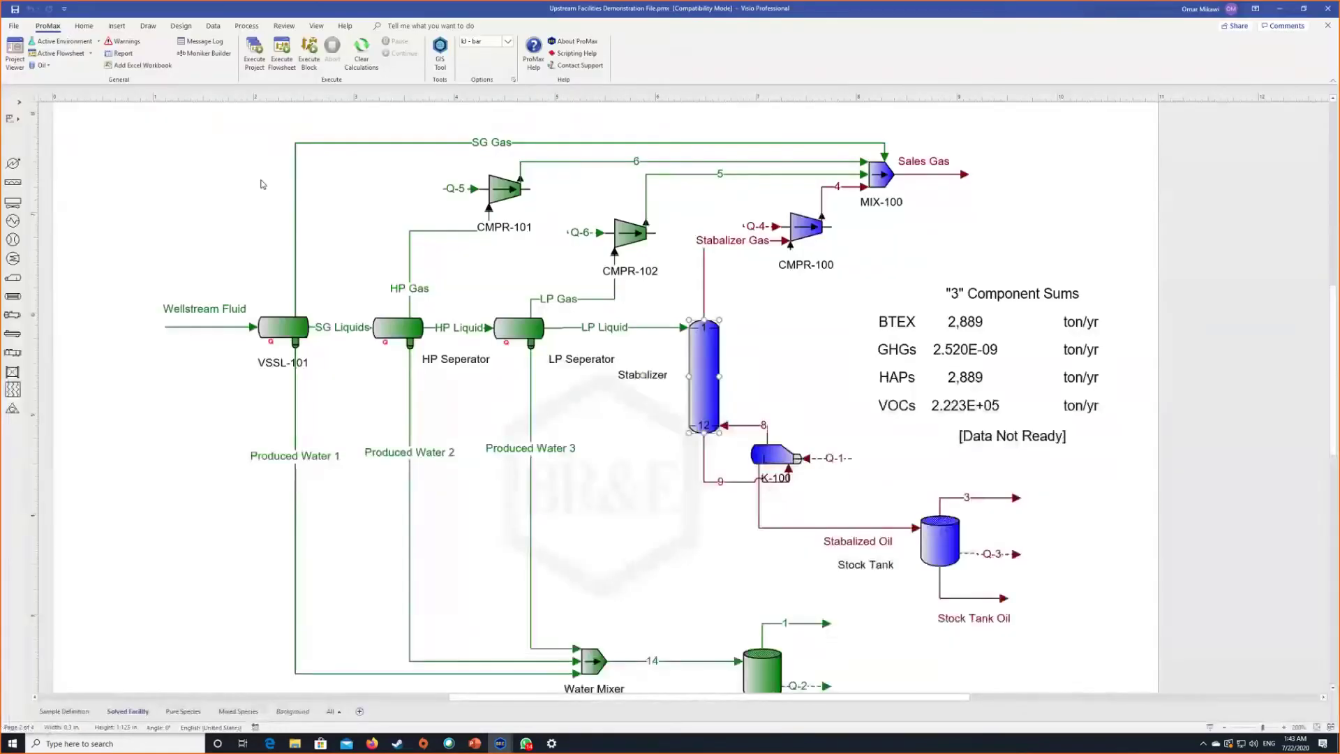
left_click(291, 73)
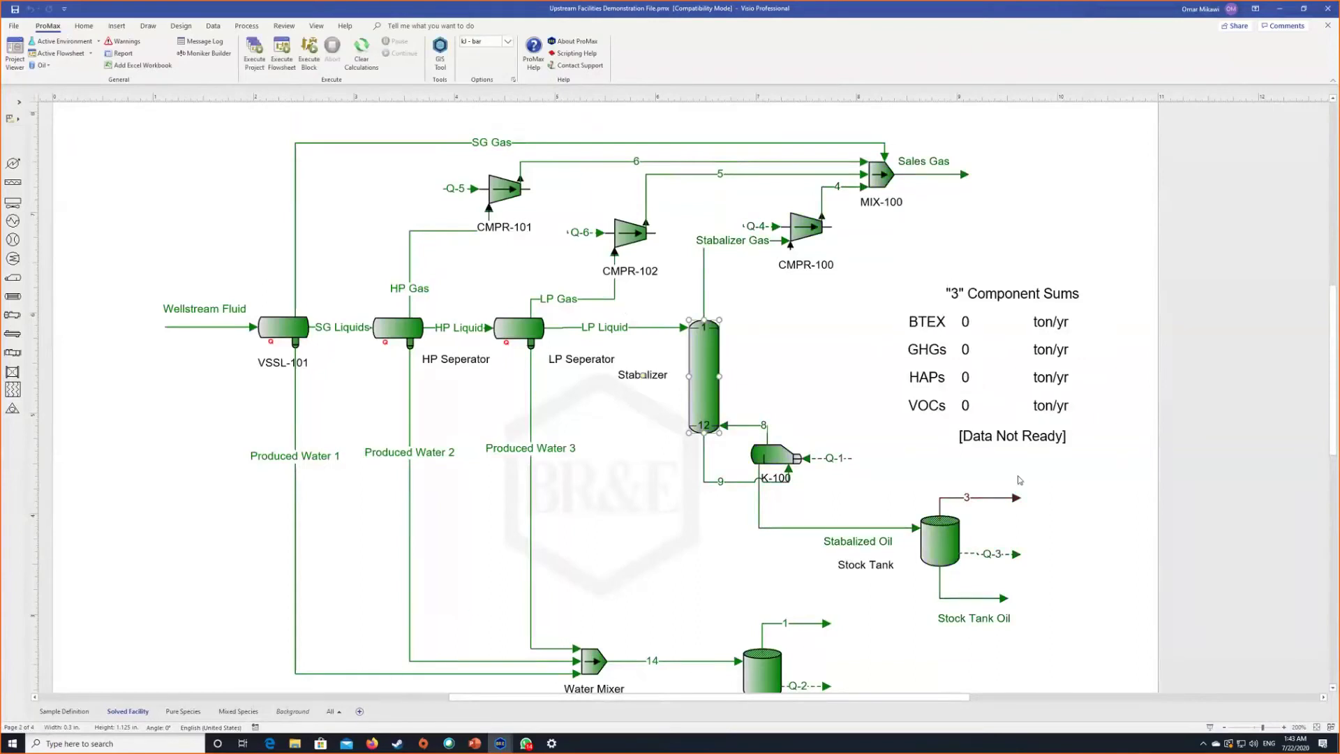
Step: Inspect the conditions and flow of stream 3 leaving the Stock Tank
mouse_move(963, 598)
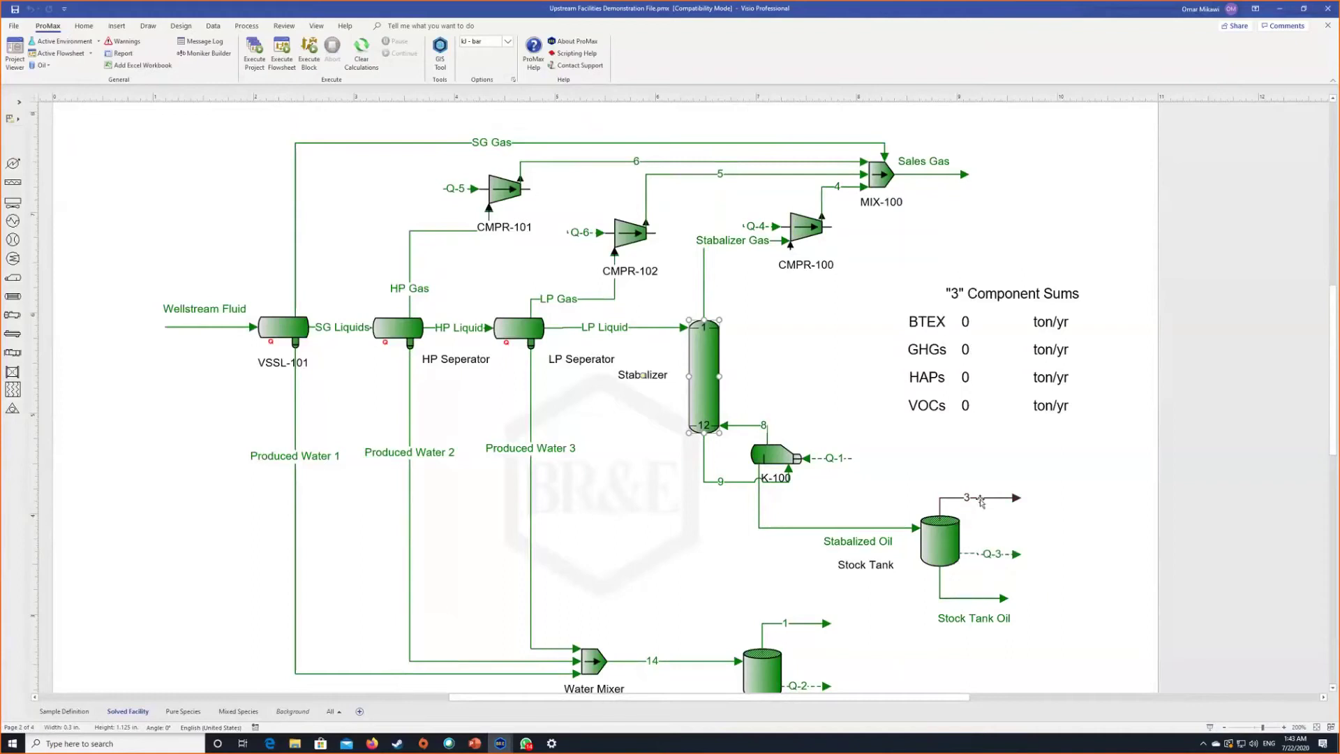
mouse_move(980, 501)
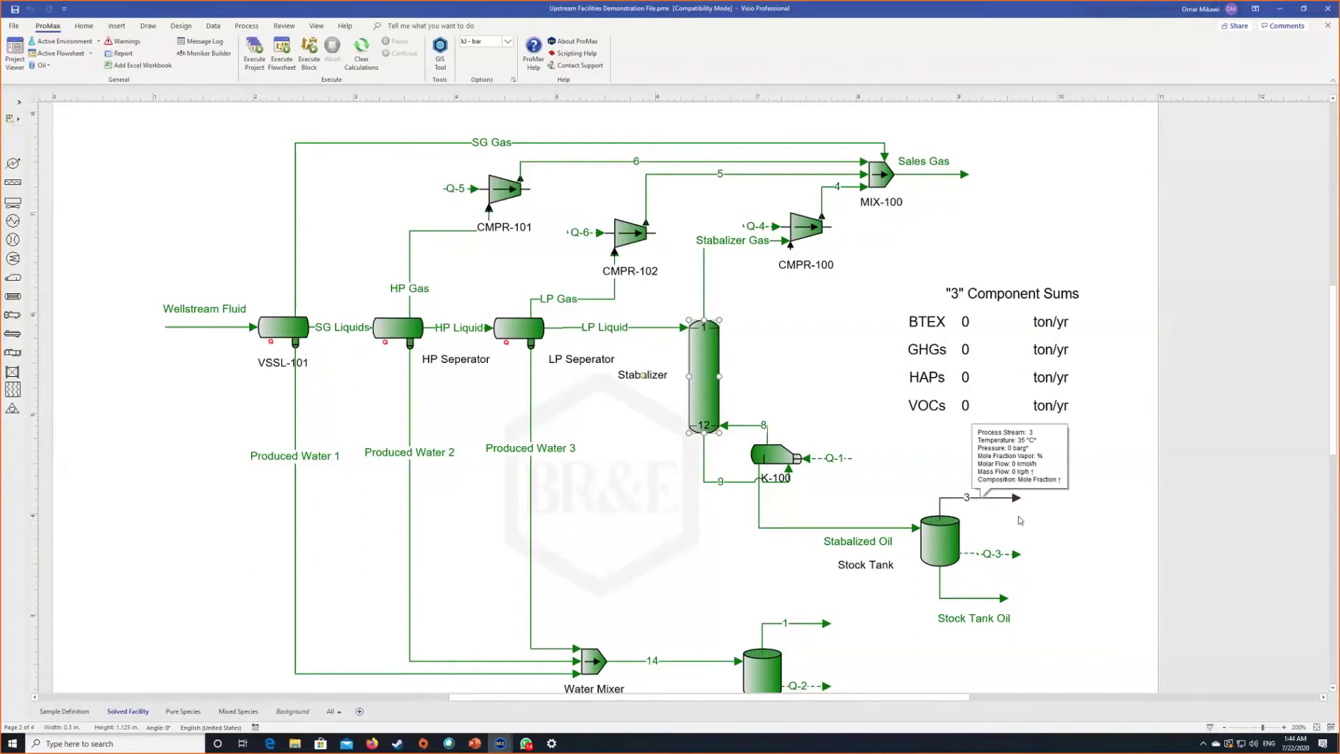
left_click(829, 357)
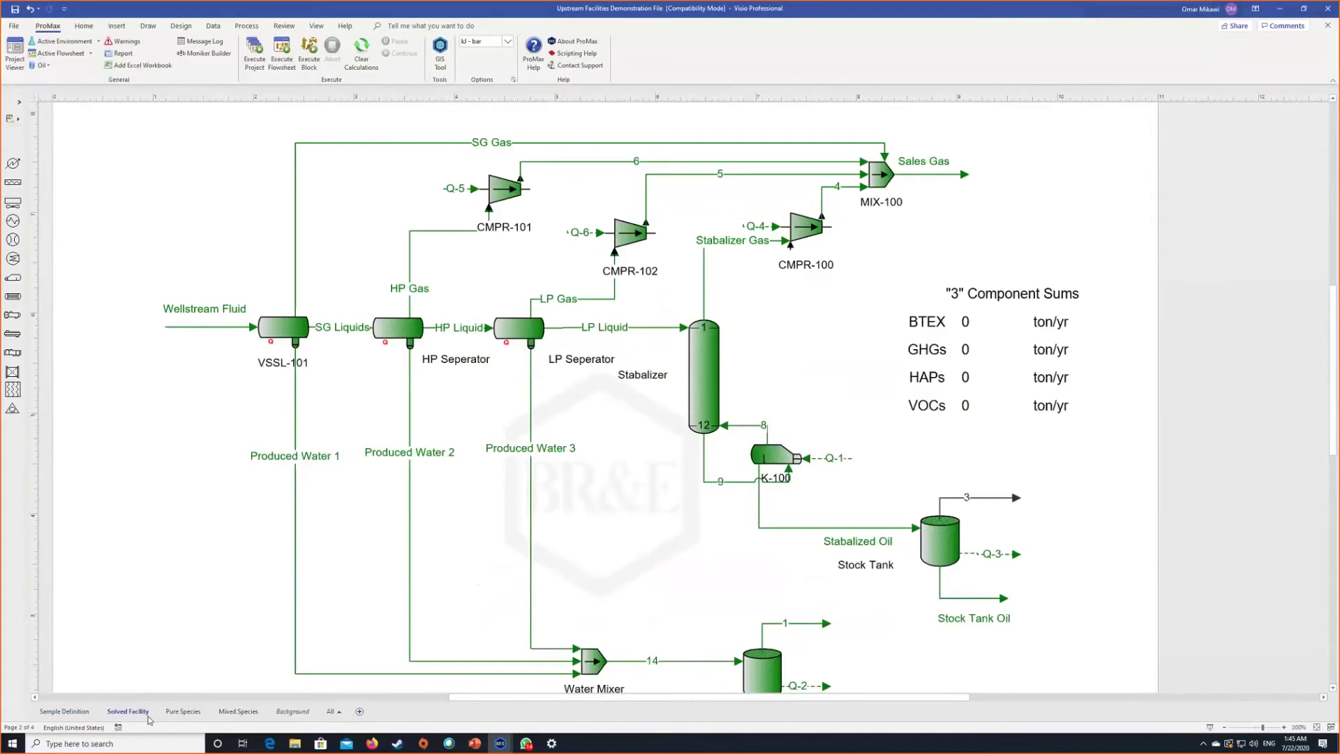
Step: Go to the Pure Species flowsheet and examine its field inlets, separation stages, compression train and gas export section
left_click(187, 712)
scroll(489, 492, "up", 3, "ctrl")
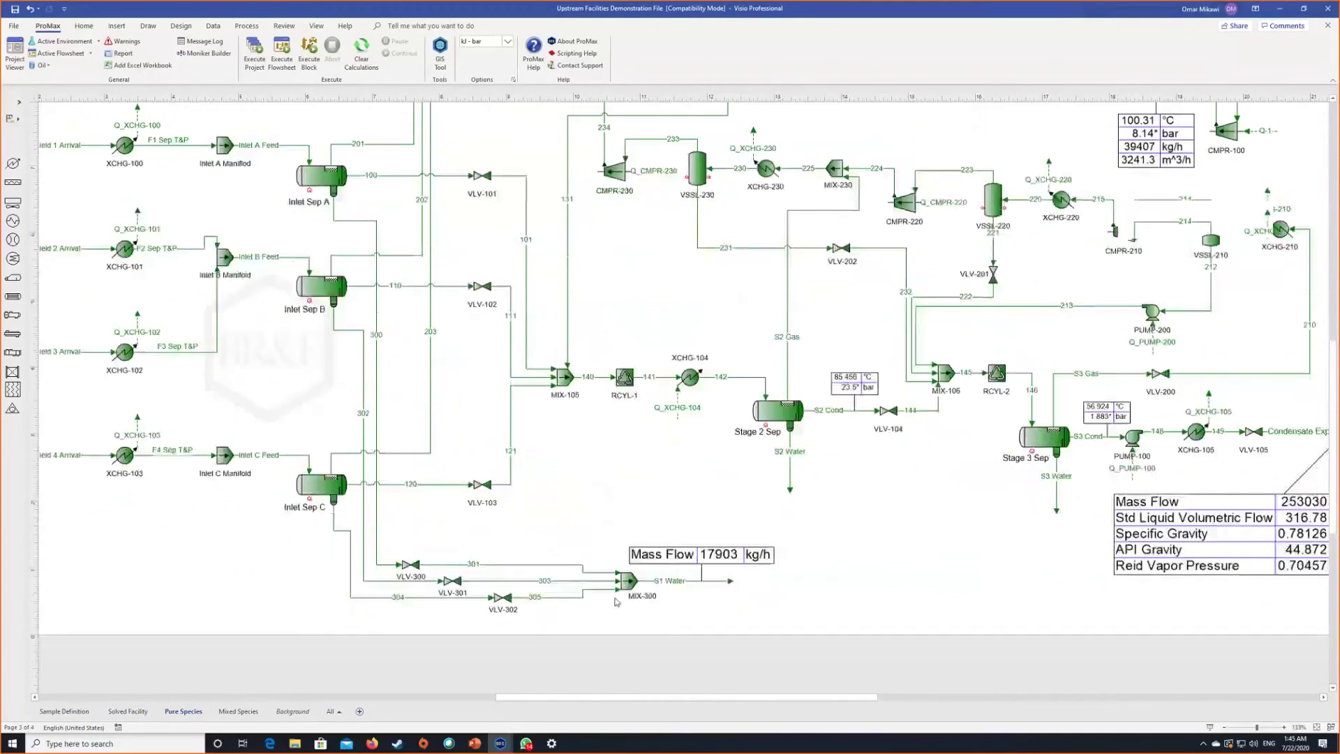
scroll(488, 492, "down", 3, "ctrl")
scroll(631, 619, "up", 2, "ctrl")
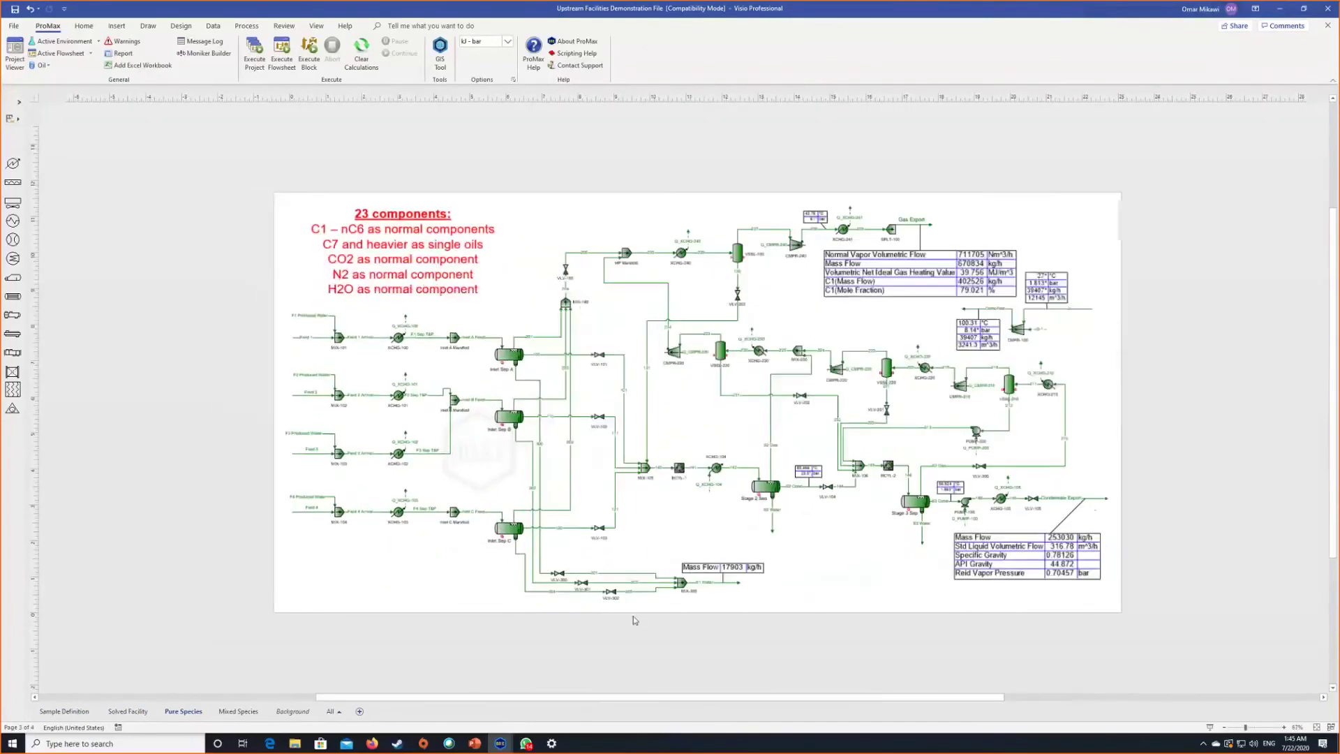
scroll(348, 465, "up", 1, "ctrl")
scroll(348, 464, "up", 1, "ctrl")
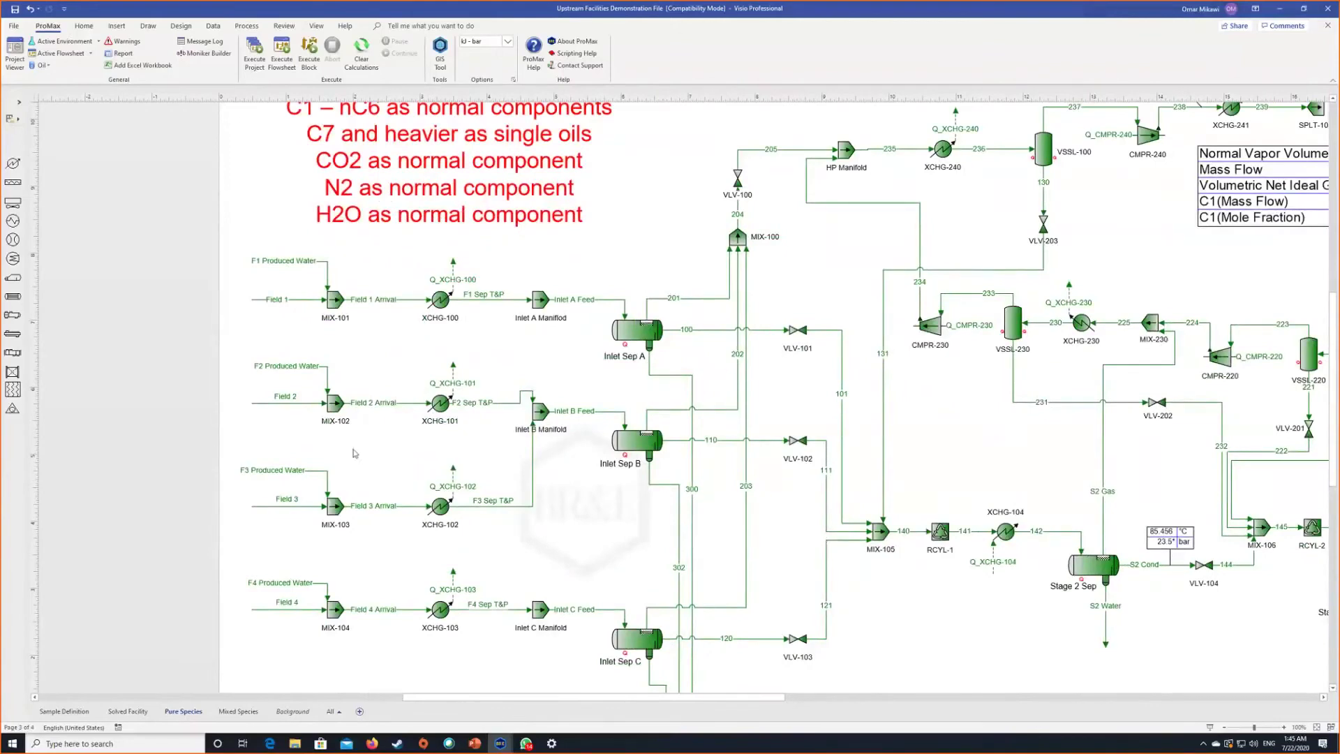
left_click_drag(665, 696, 770, 695)
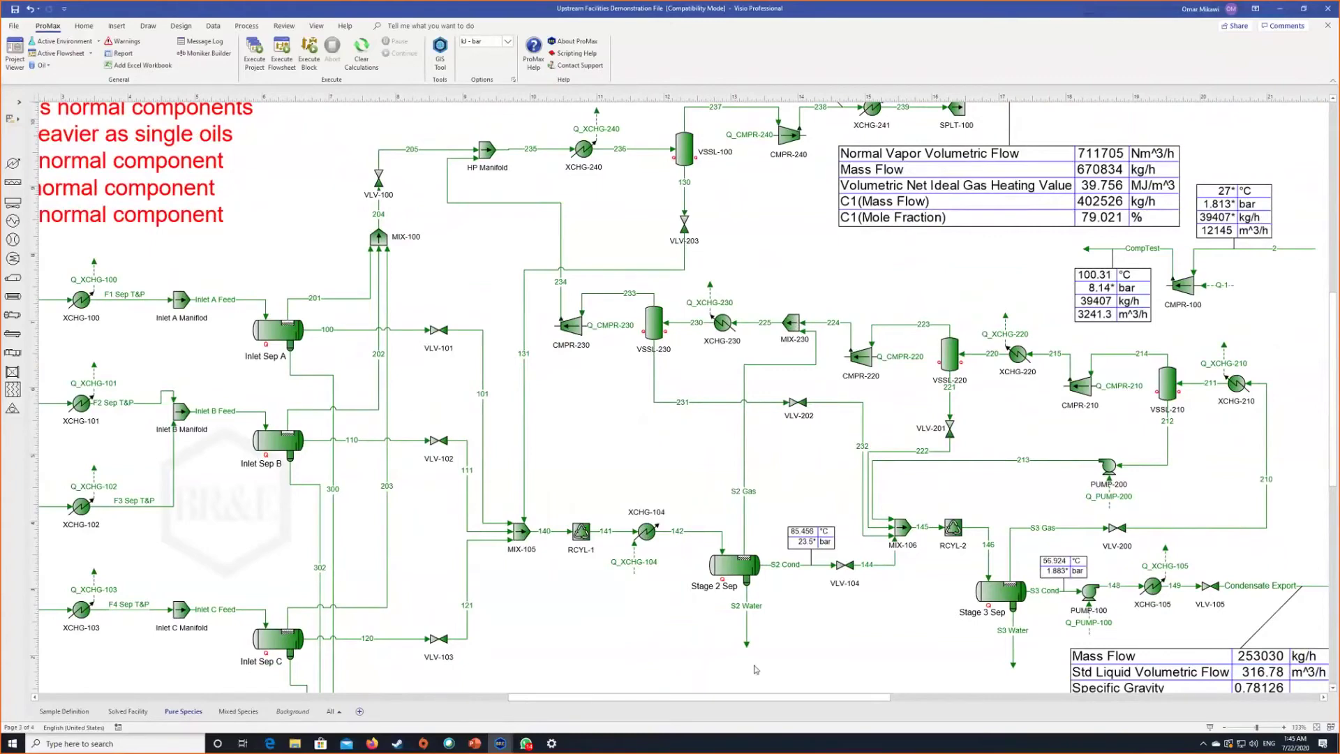
scroll(798, 576, "up", 2)
scroll(798, 576, "up", 1)
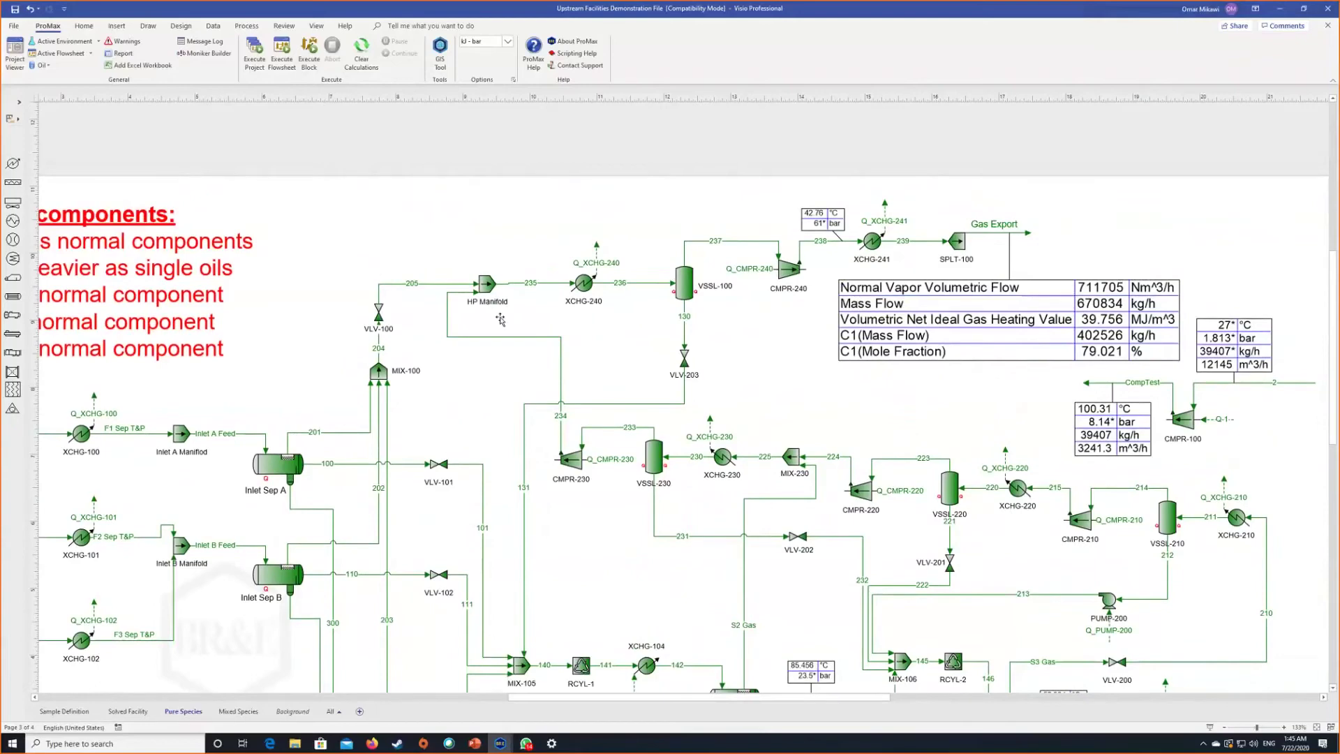
Step: Examine the component note on the Pure Species flowsheet and the composition of stream F1 Sep T&P feeding the Inlet A Manifold
scroll(976, 521, "down", 2)
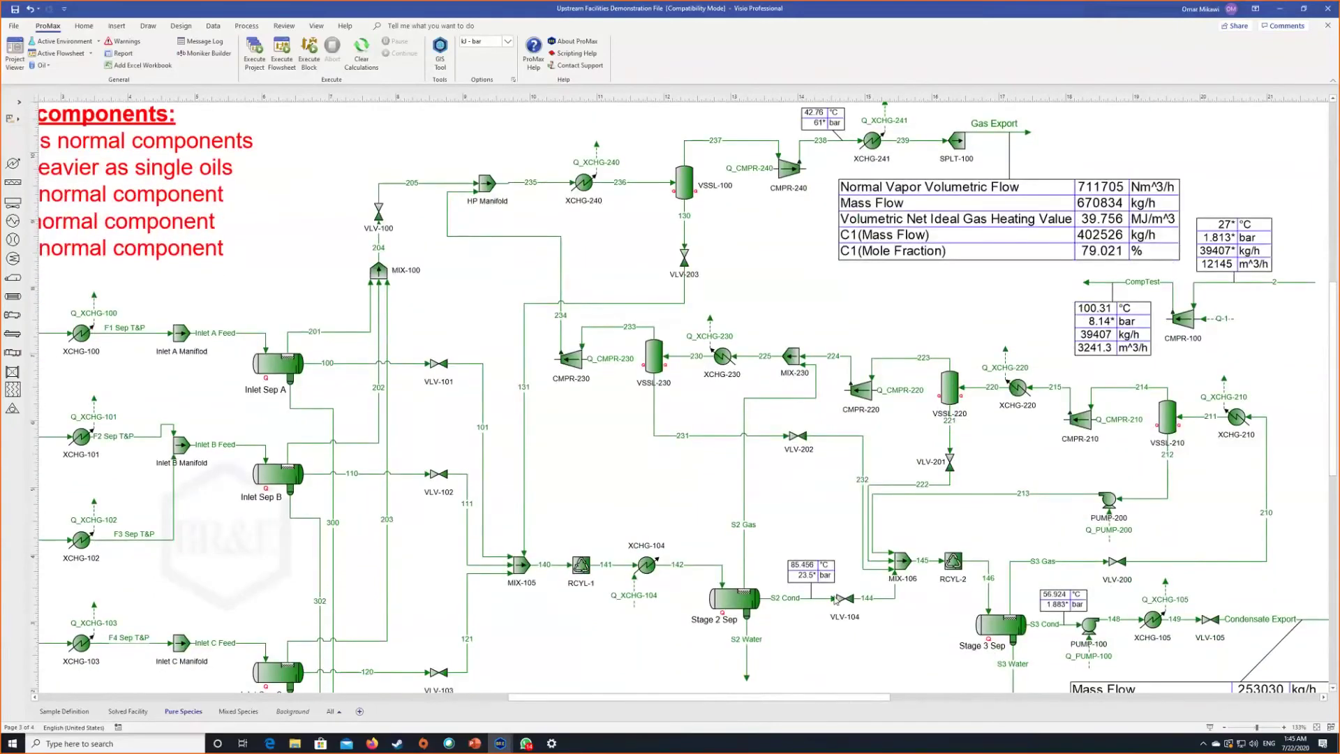
left_click_drag(842, 697, 753, 697)
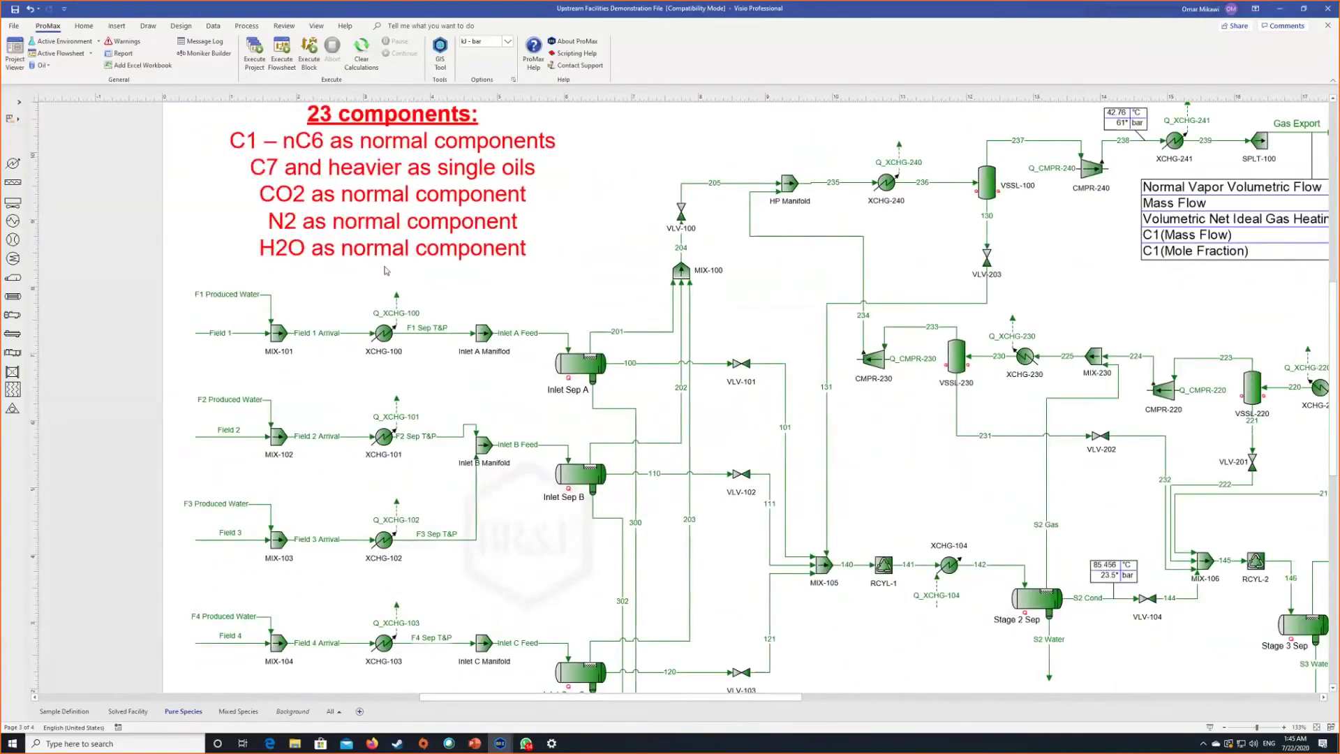
scroll(335, 343, "up", 5)
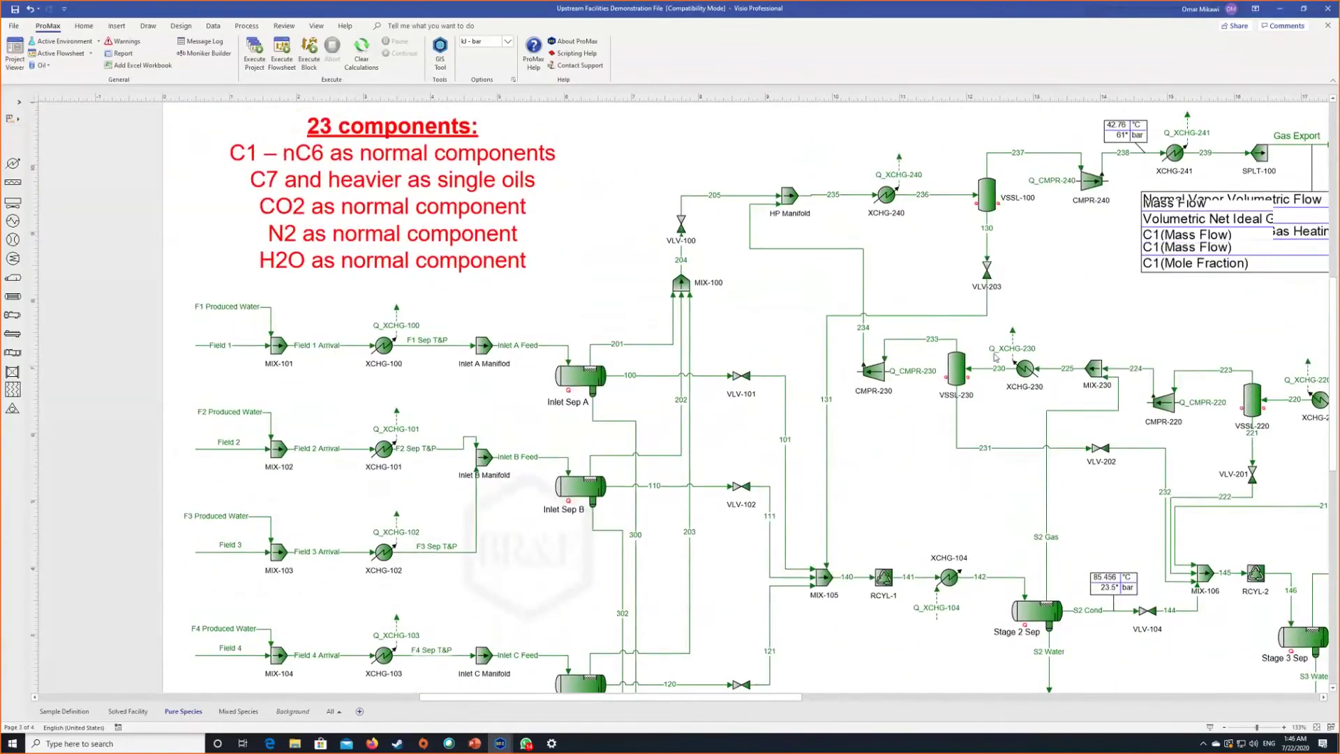
left_click_drag(755, 697, 908, 701)
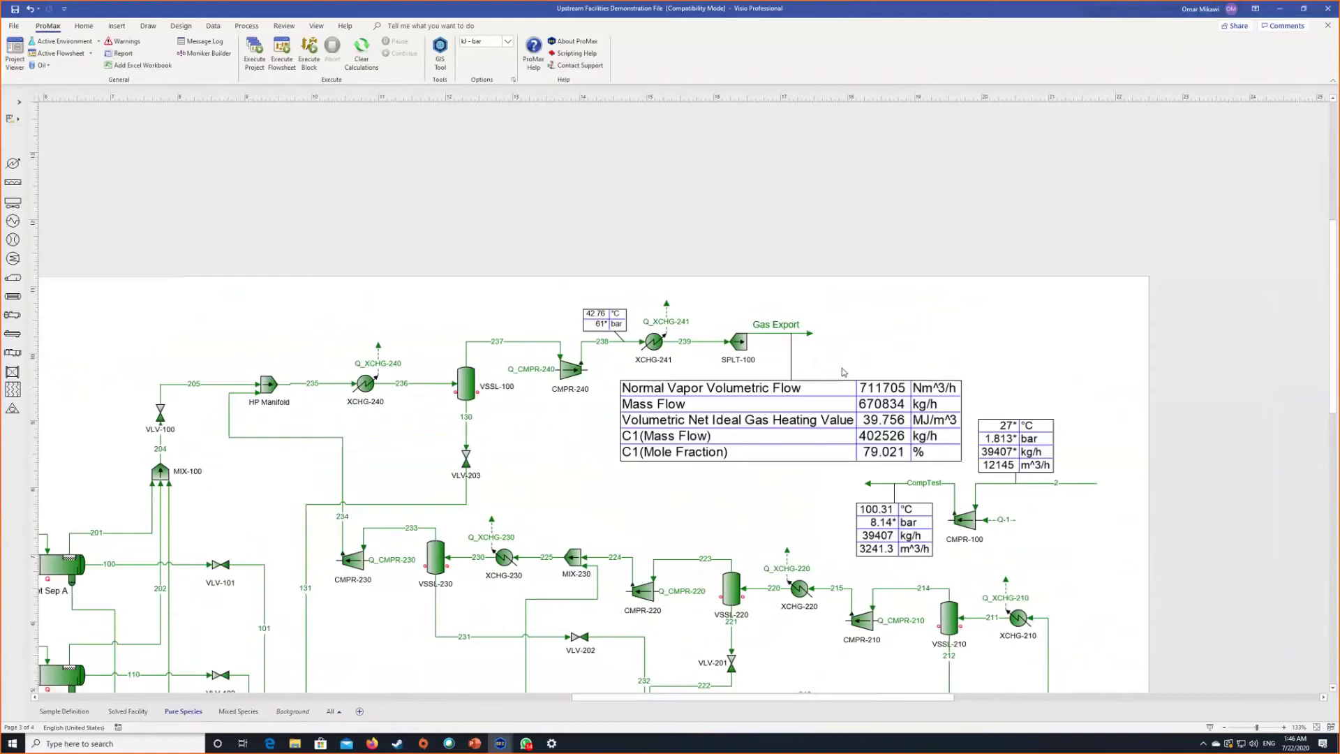
middle_click(766, 435)
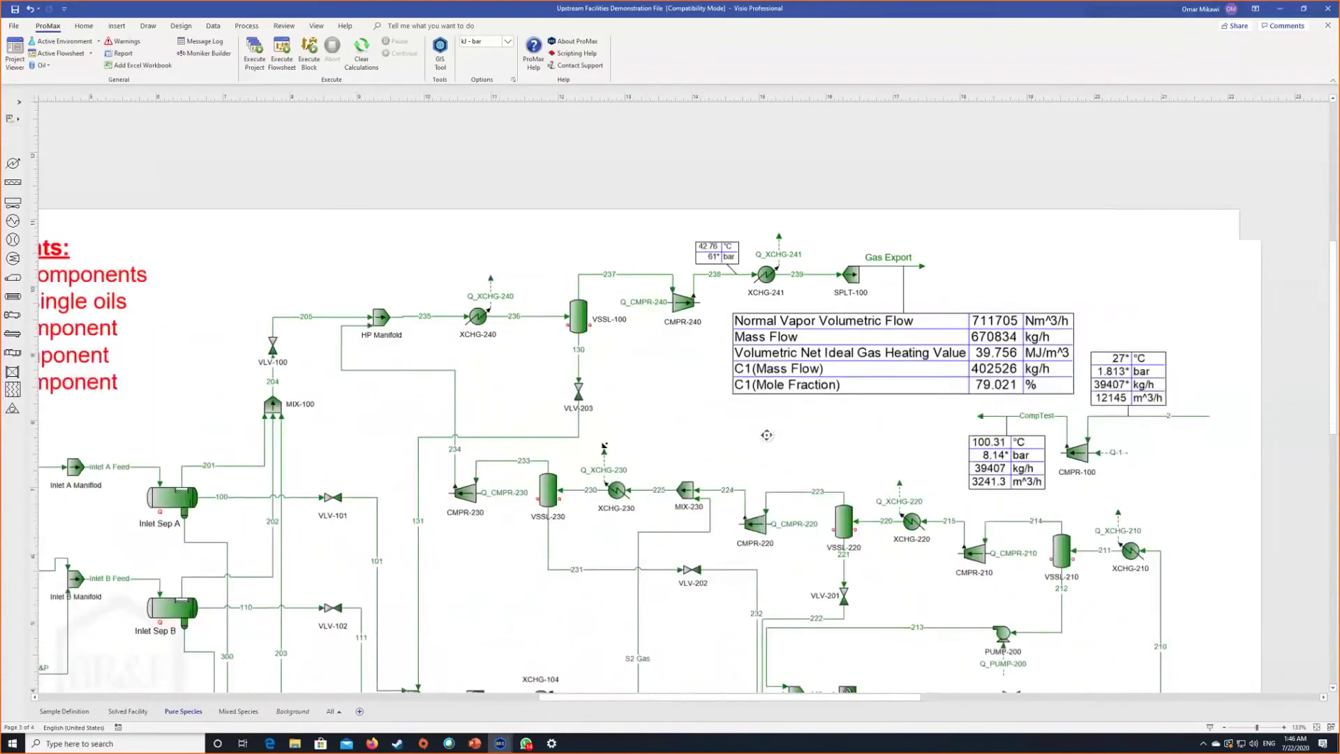
middle_click(278, 452)
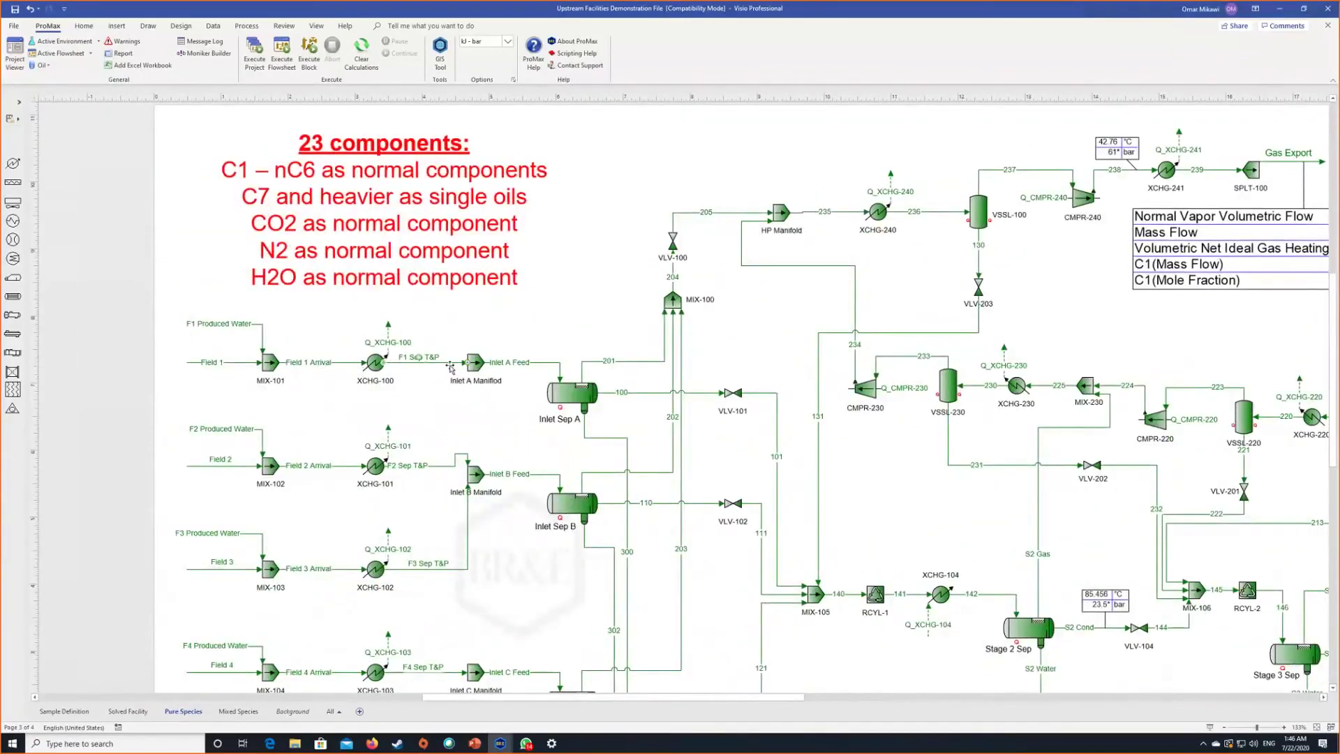
double_click(447, 363)
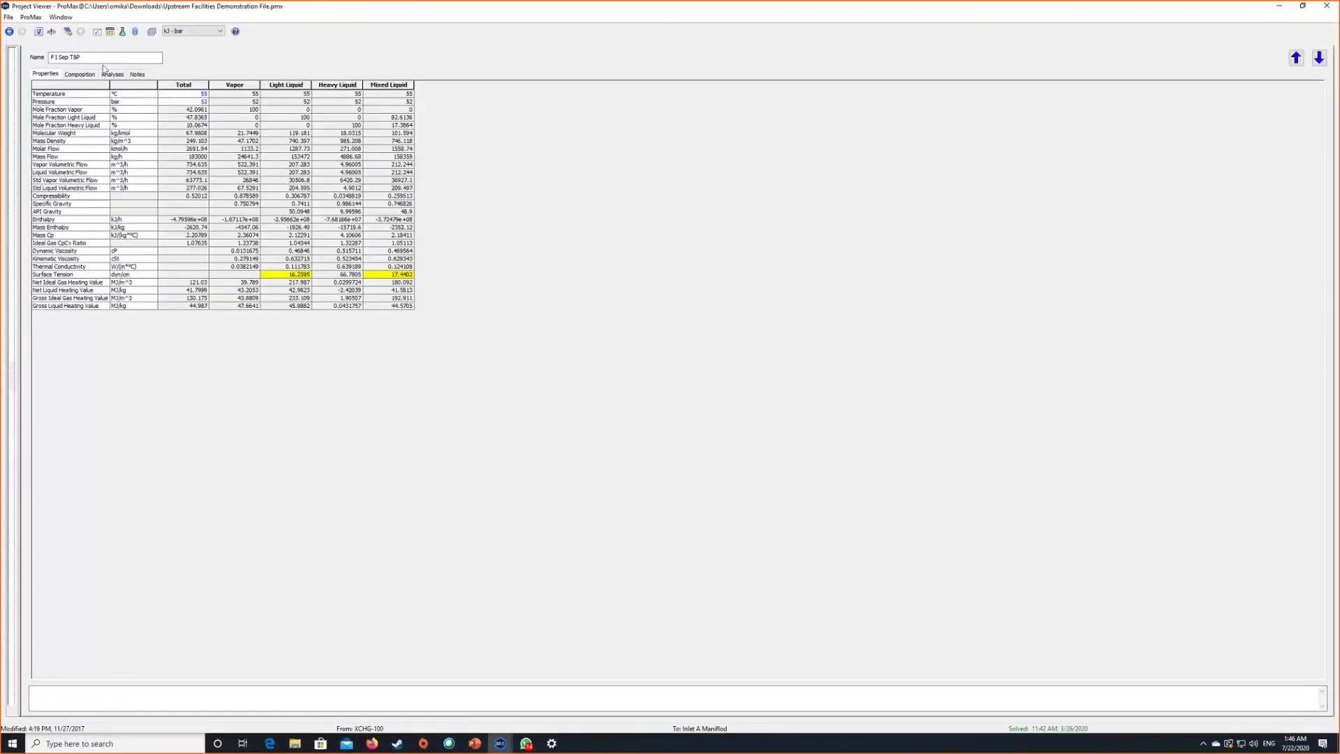
left_click(89, 74)
mouse_move(319, 273)
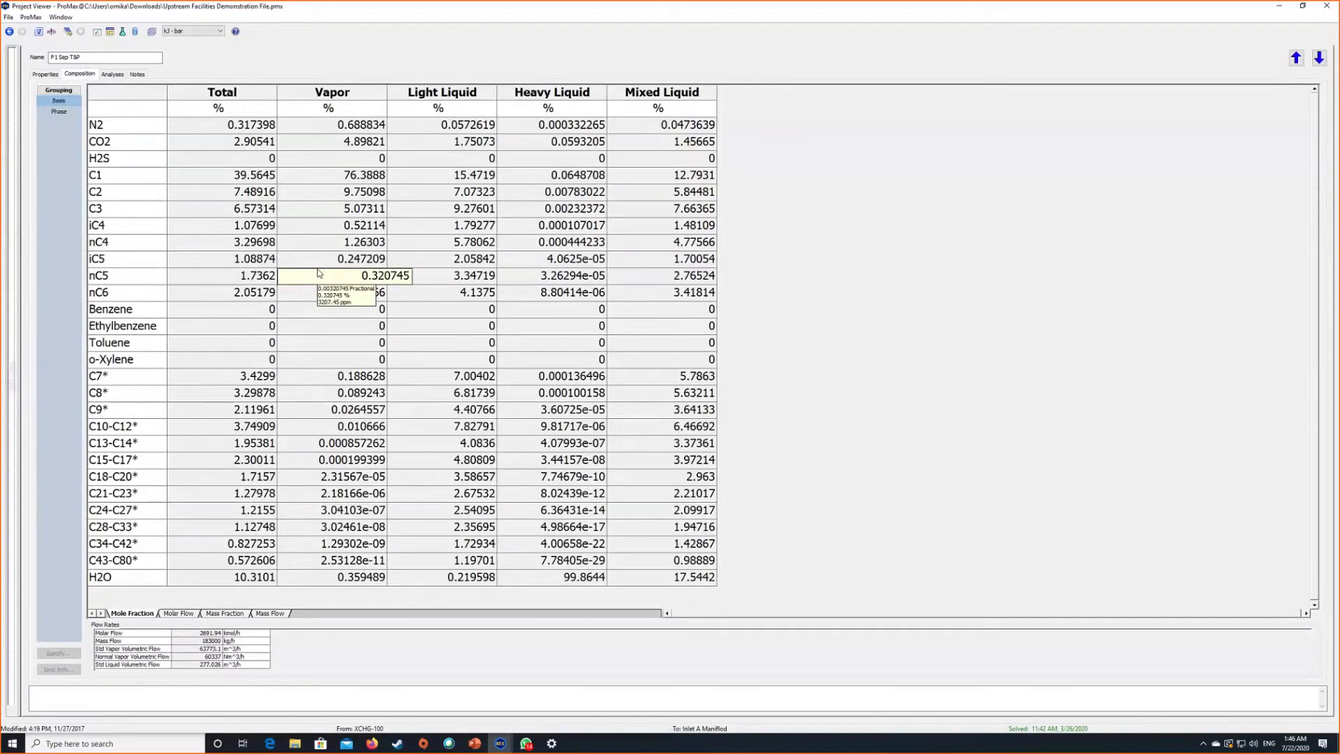
left_click(1280, 6)
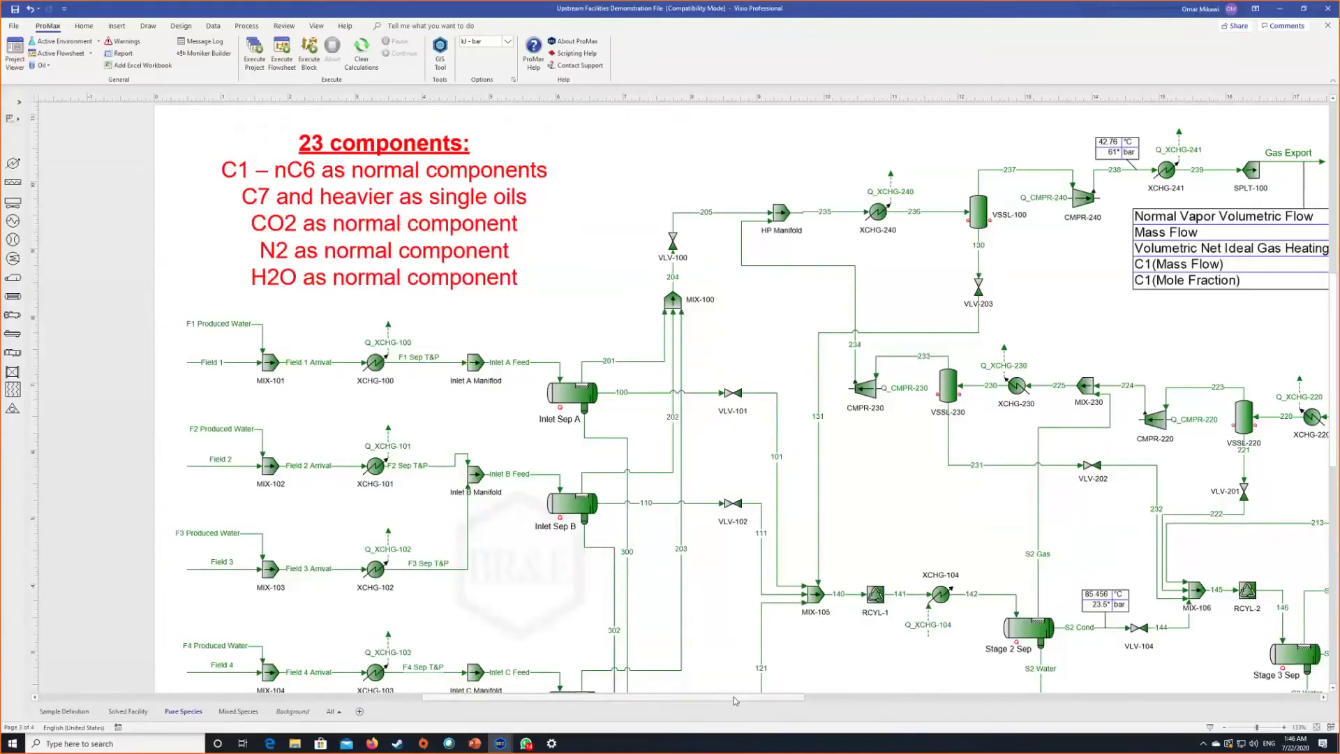
Step: Inspect the composition of the Gas Export stream leaving SPLT-100
left_click_drag(737, 696, 881, 697)
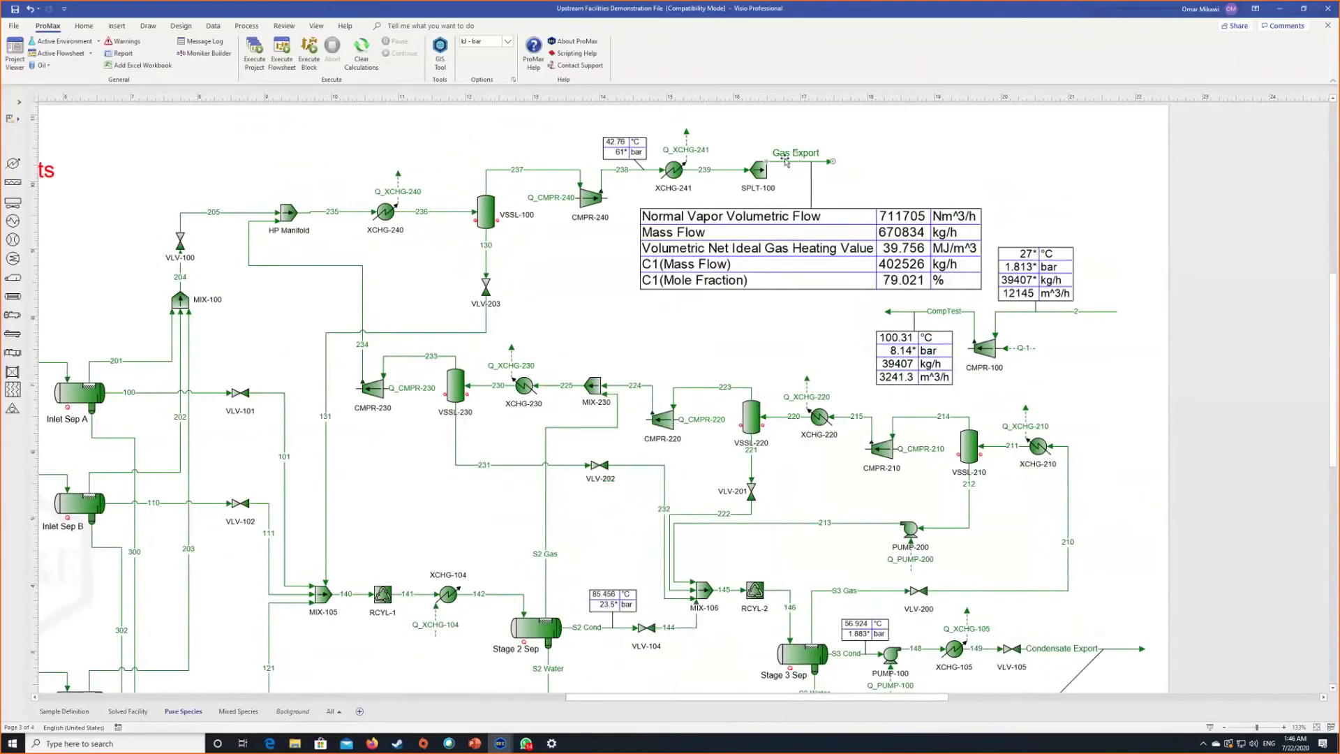
double_click(786, 161)
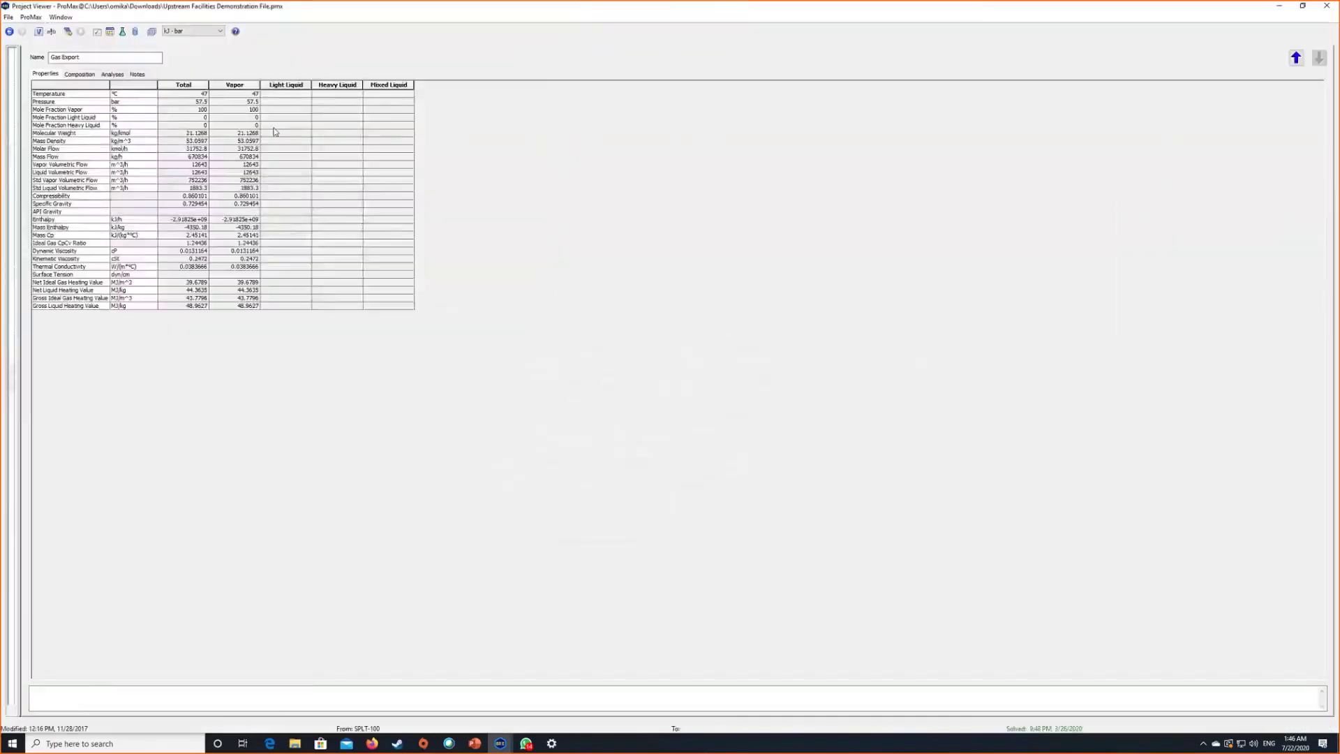
left_click(77, 74)
scroll(319, 294, "up", 3)
mouse_move(320, 296)
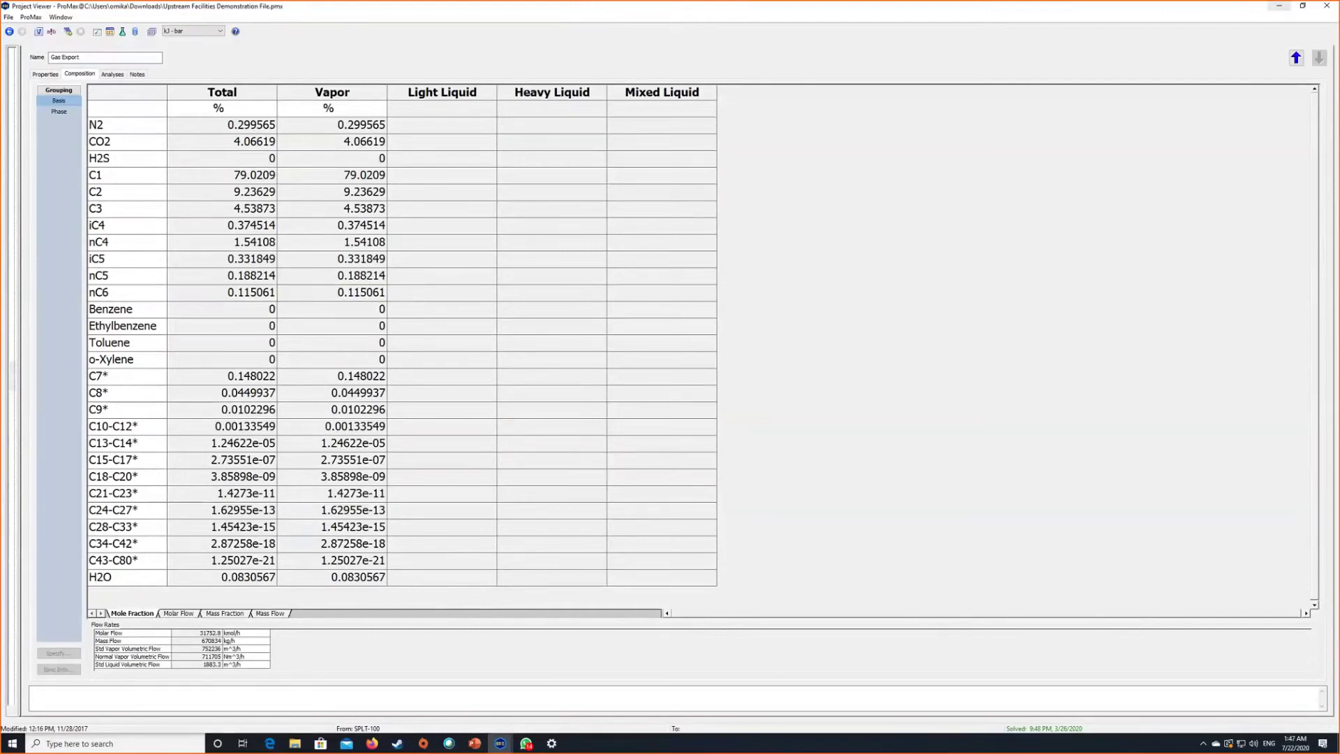
left_click(1278, 6)
Step: Inspect the mole fraction composition of the Field 1 stream and show the project tree beside it
scroll(472, 708, "up", 2)
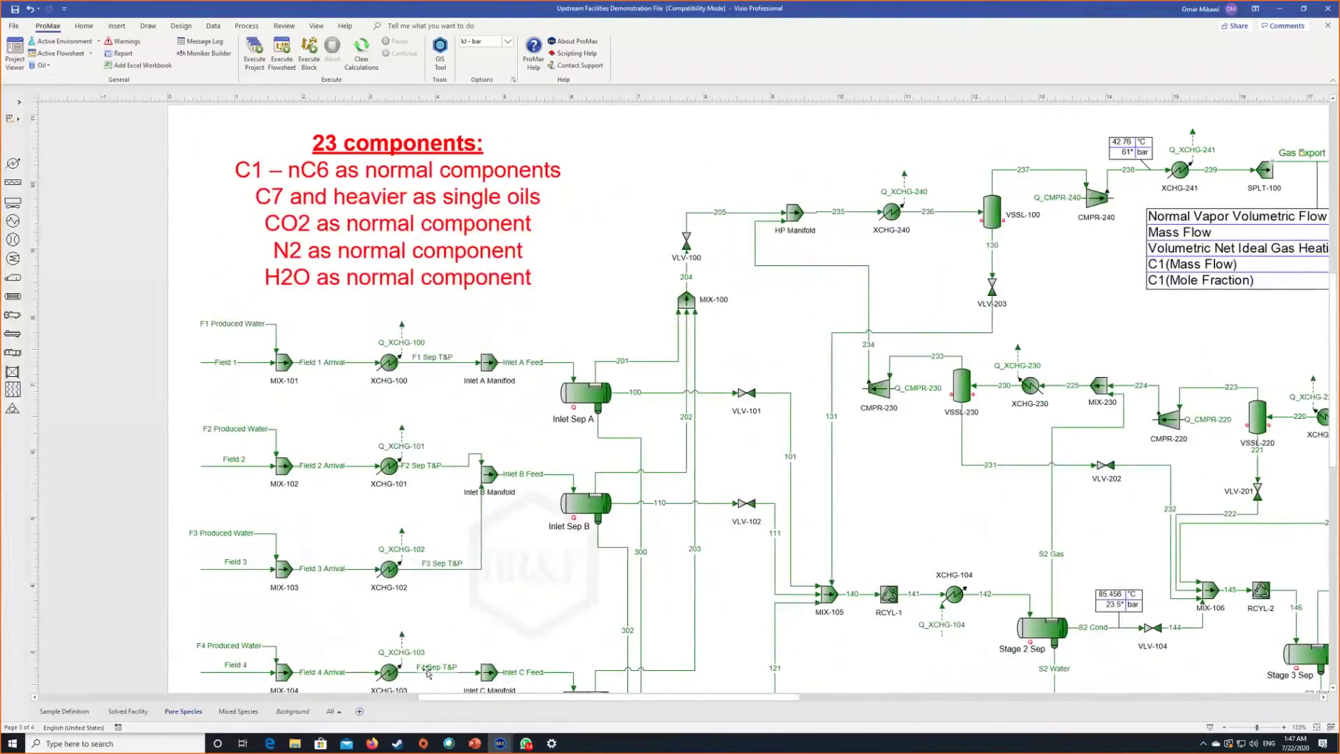
mouse_move(428, 673)
scroll(234, 573, "down", 1)
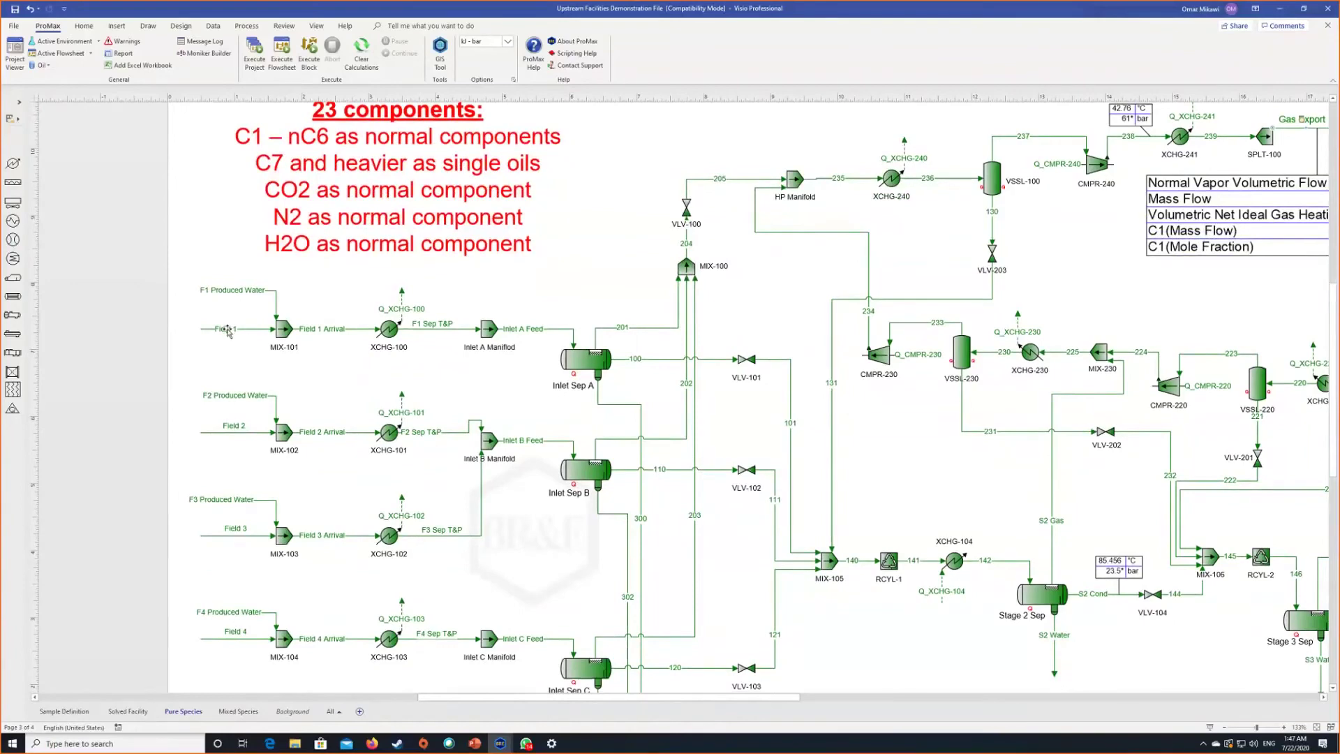
double_click(227, 331)
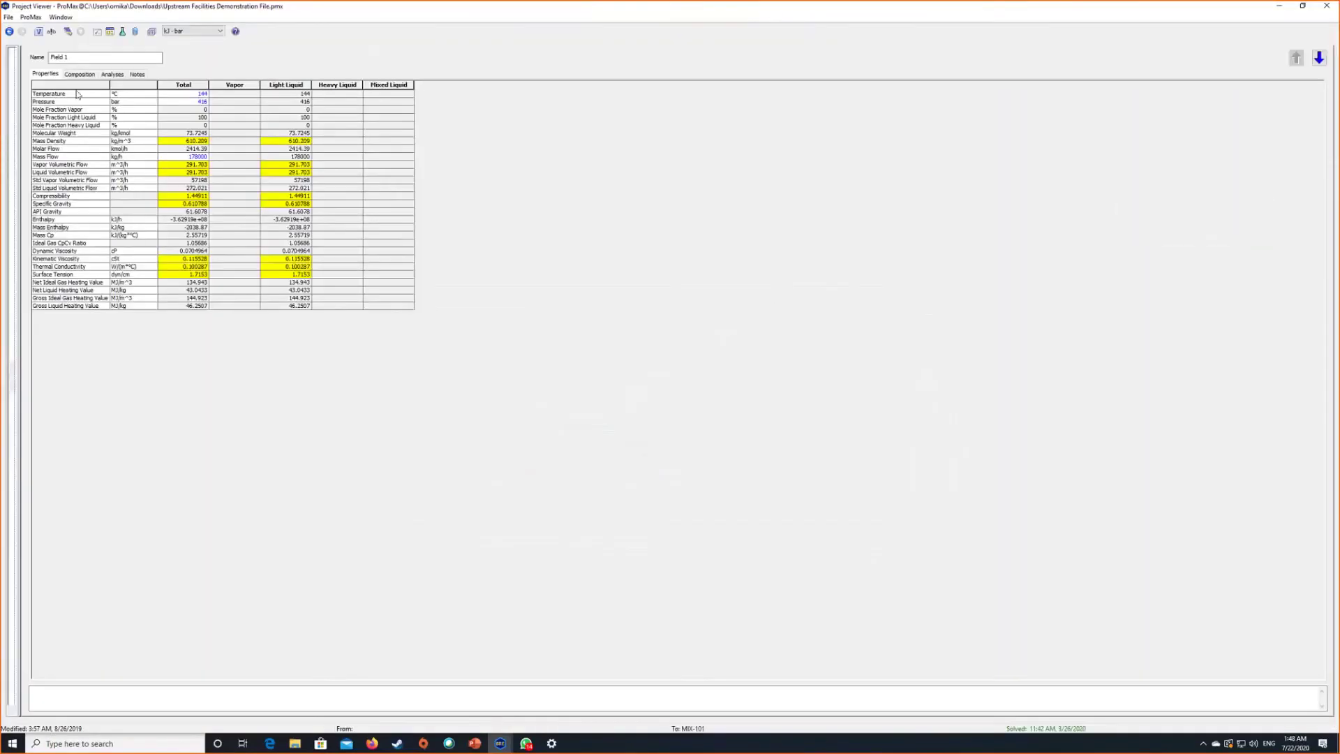
left_click(79, 74)
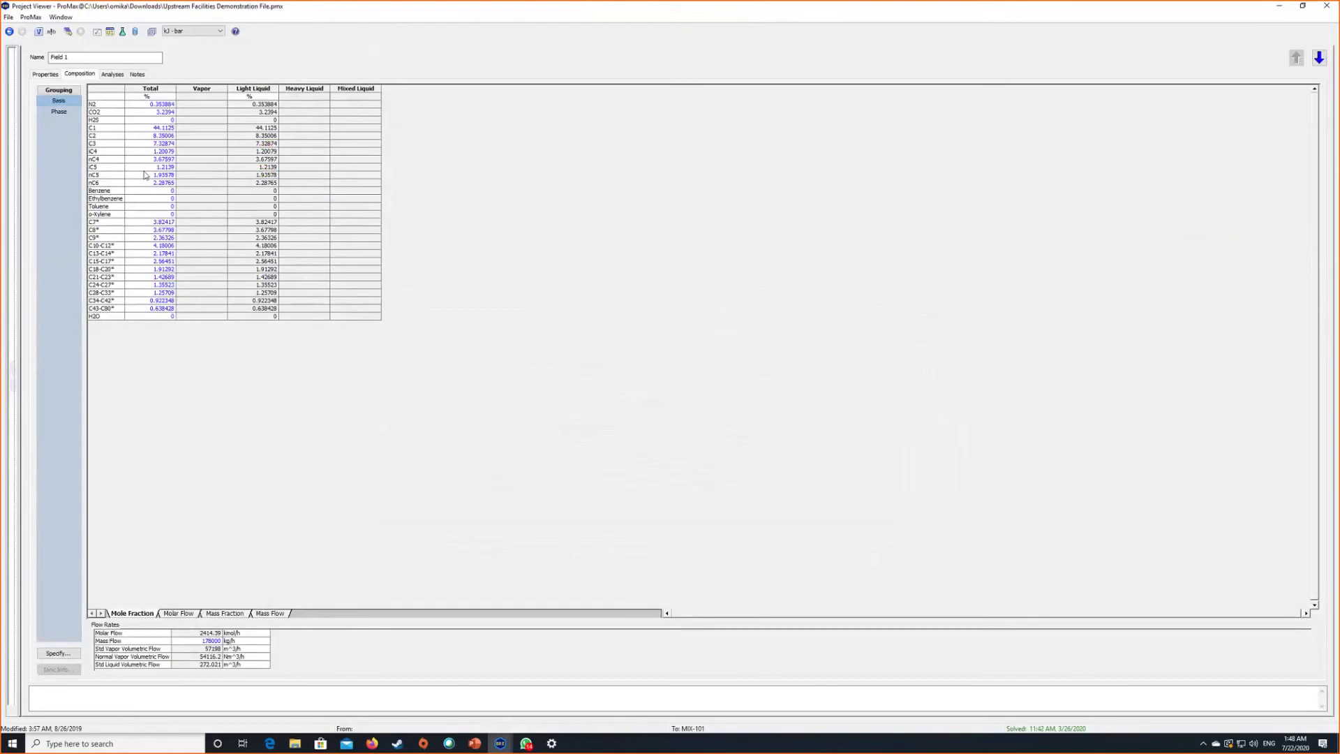
mouse_move(168, 139)
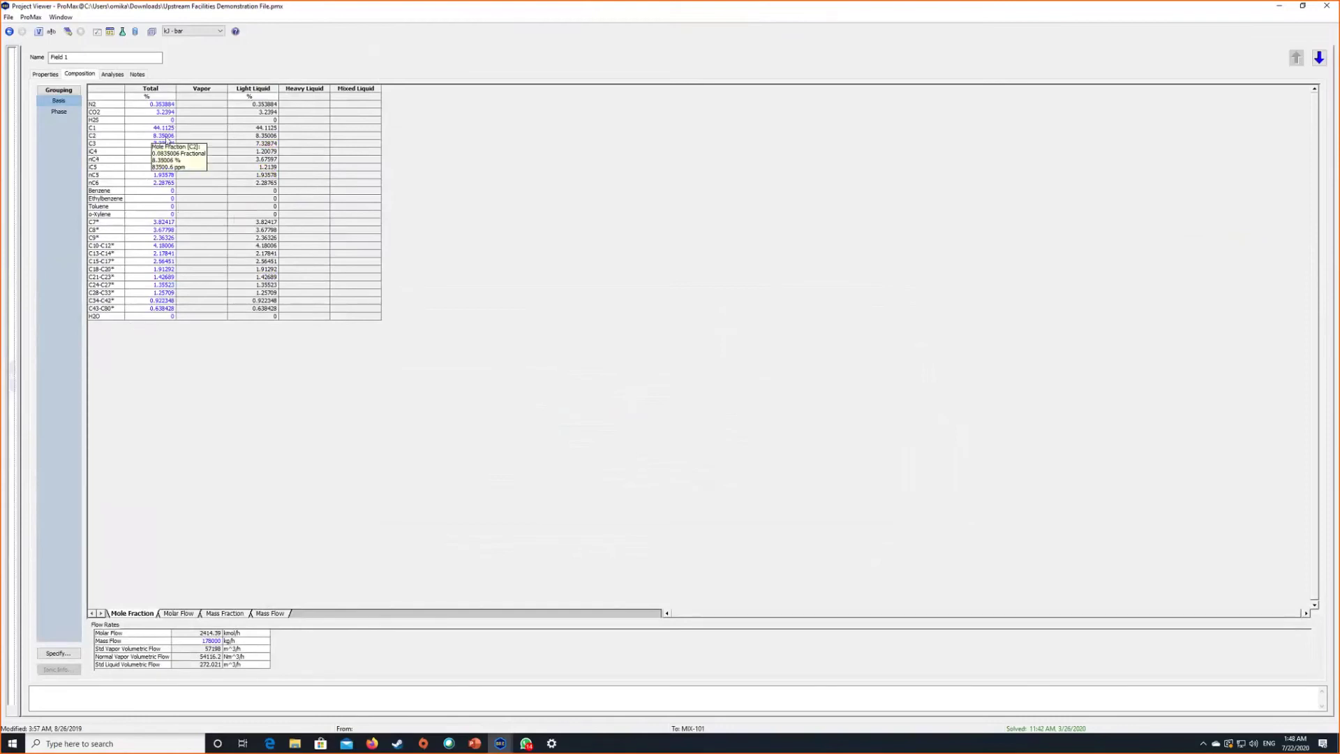
scroll(157, 369, "up", 3)
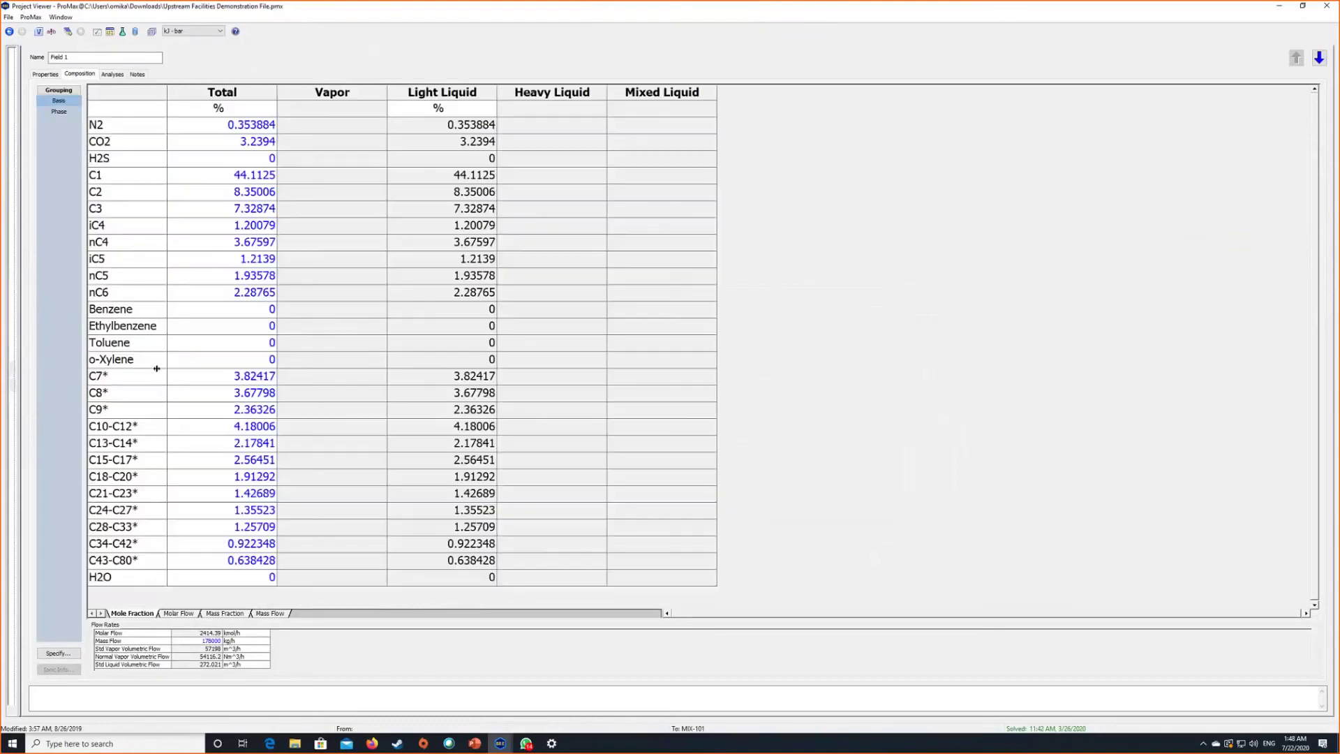
left_click(269, 409)
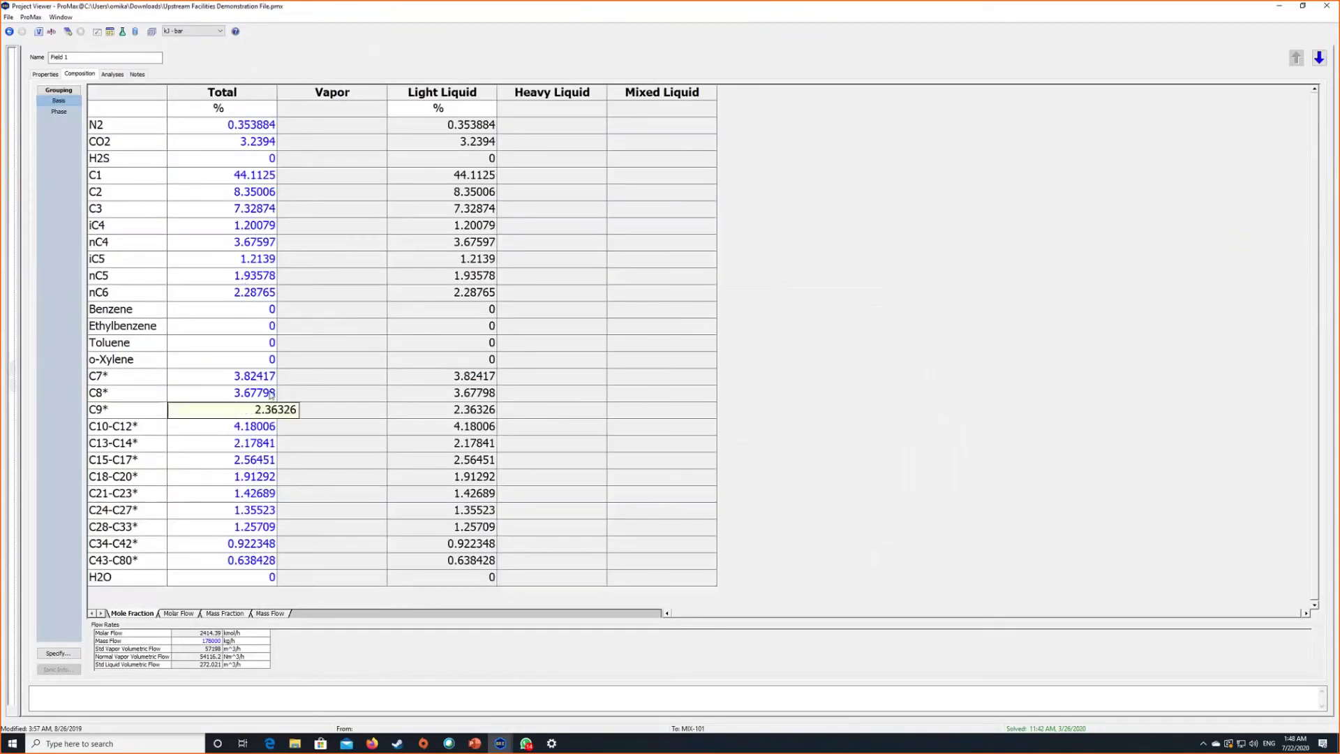
key("Escape")
left_click(227, 136)
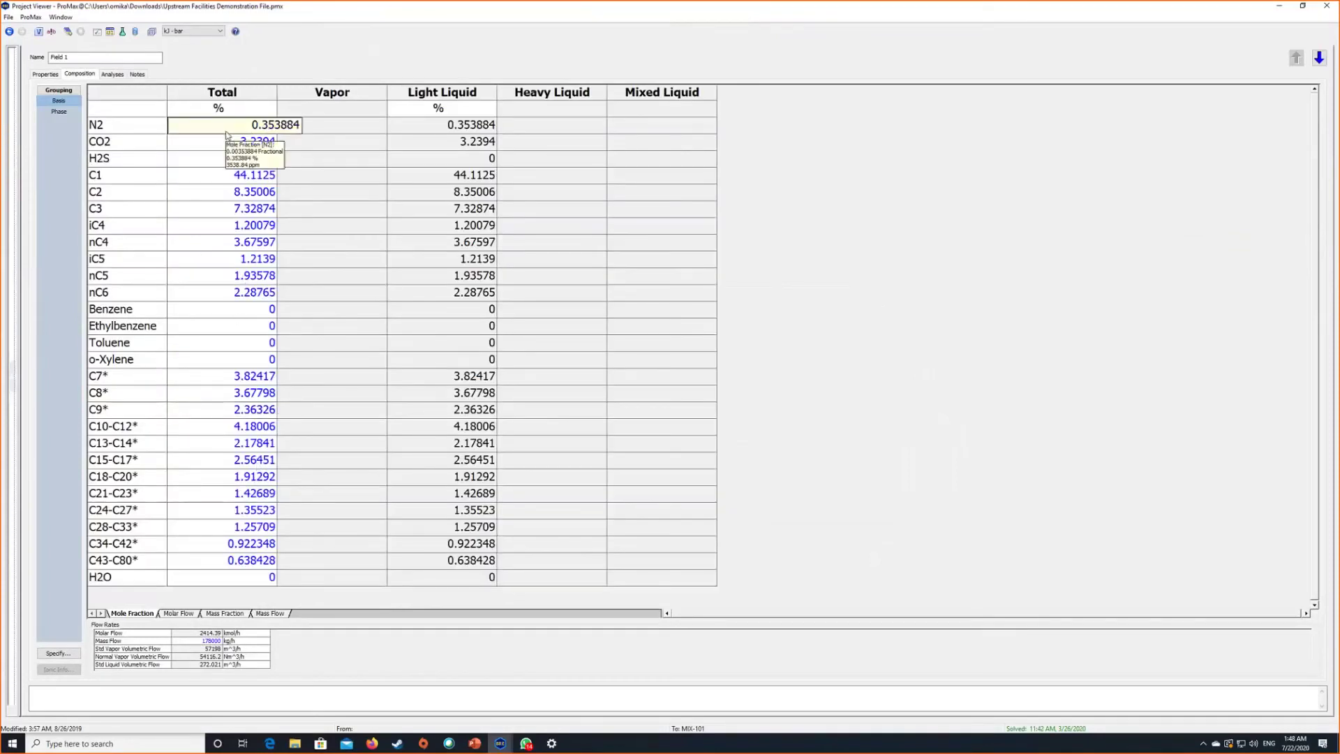
key("Escape")
left_click_drag(15, 158, 149, 184)
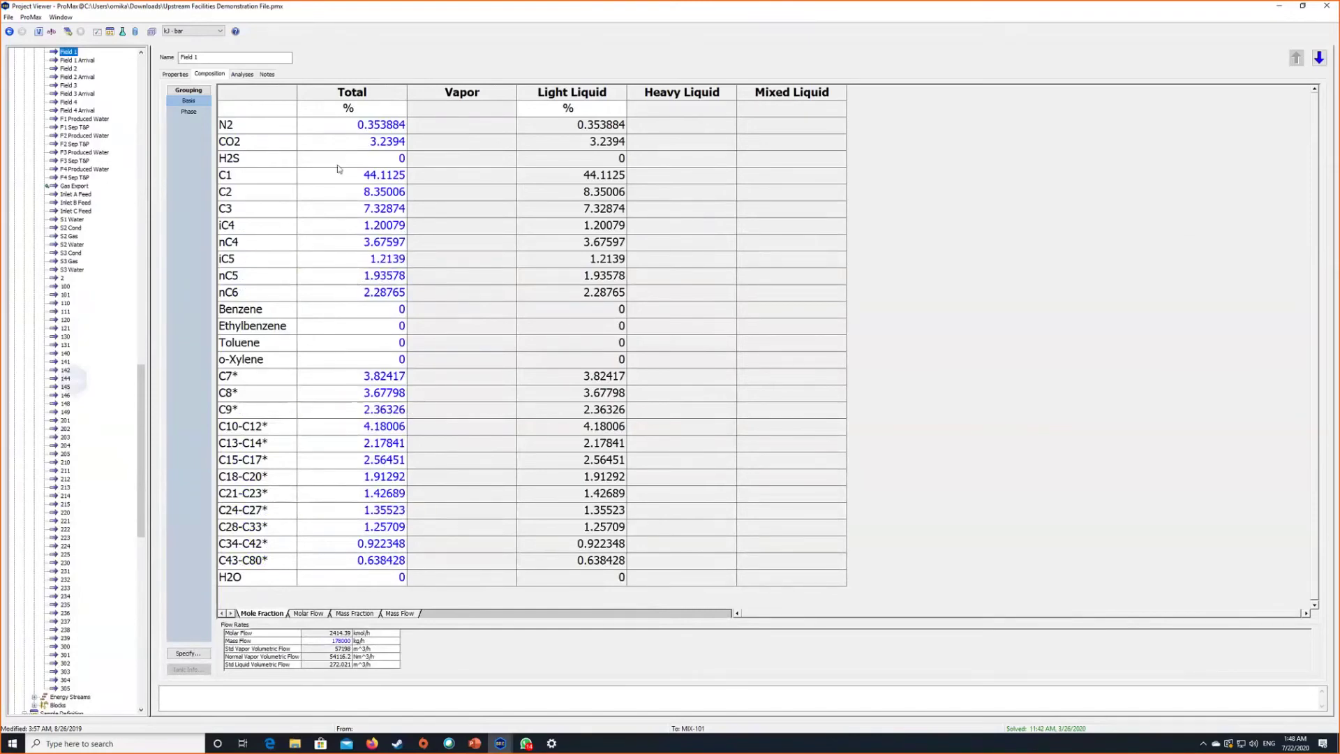
Step: Create a mixed species from the Field 1 stream's composition and name it after the stream
right_click(354, 248)
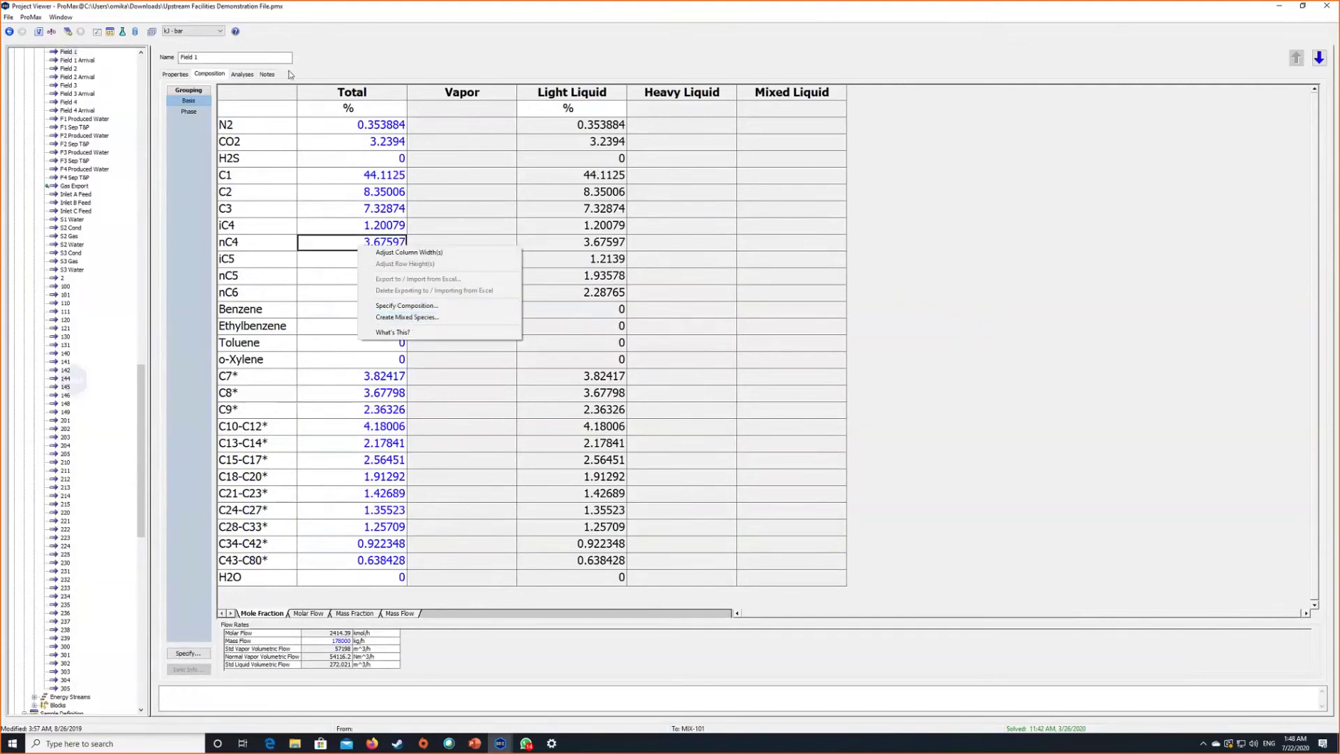
left_click(414, 318)
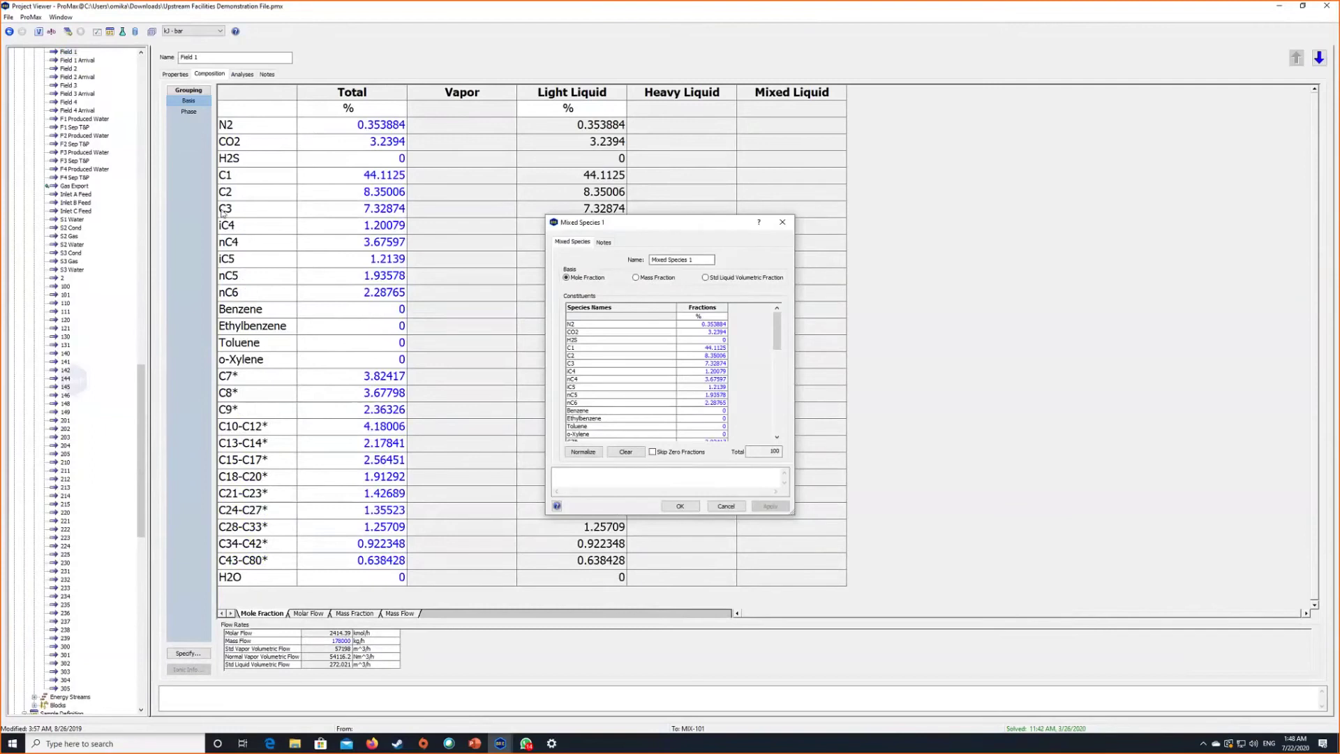
type("Fiel")
key("Return")
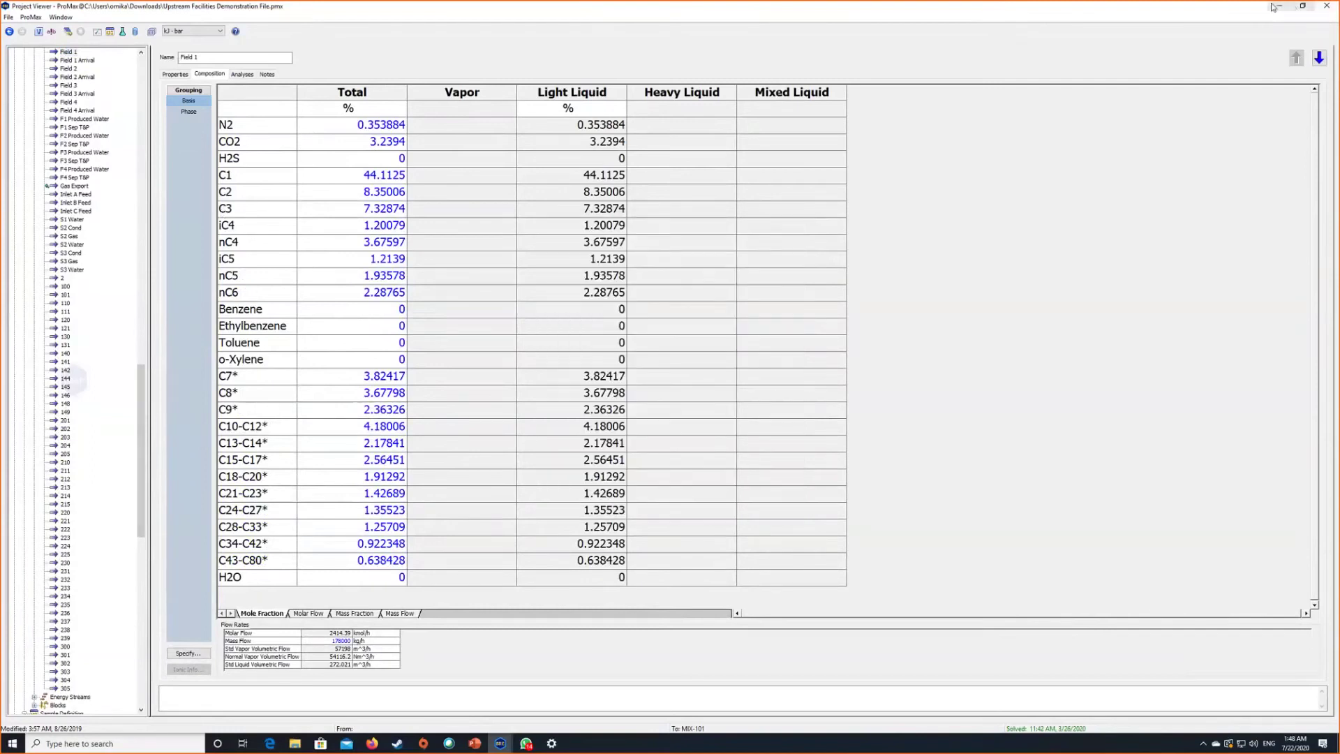
left_click(1273, 7)
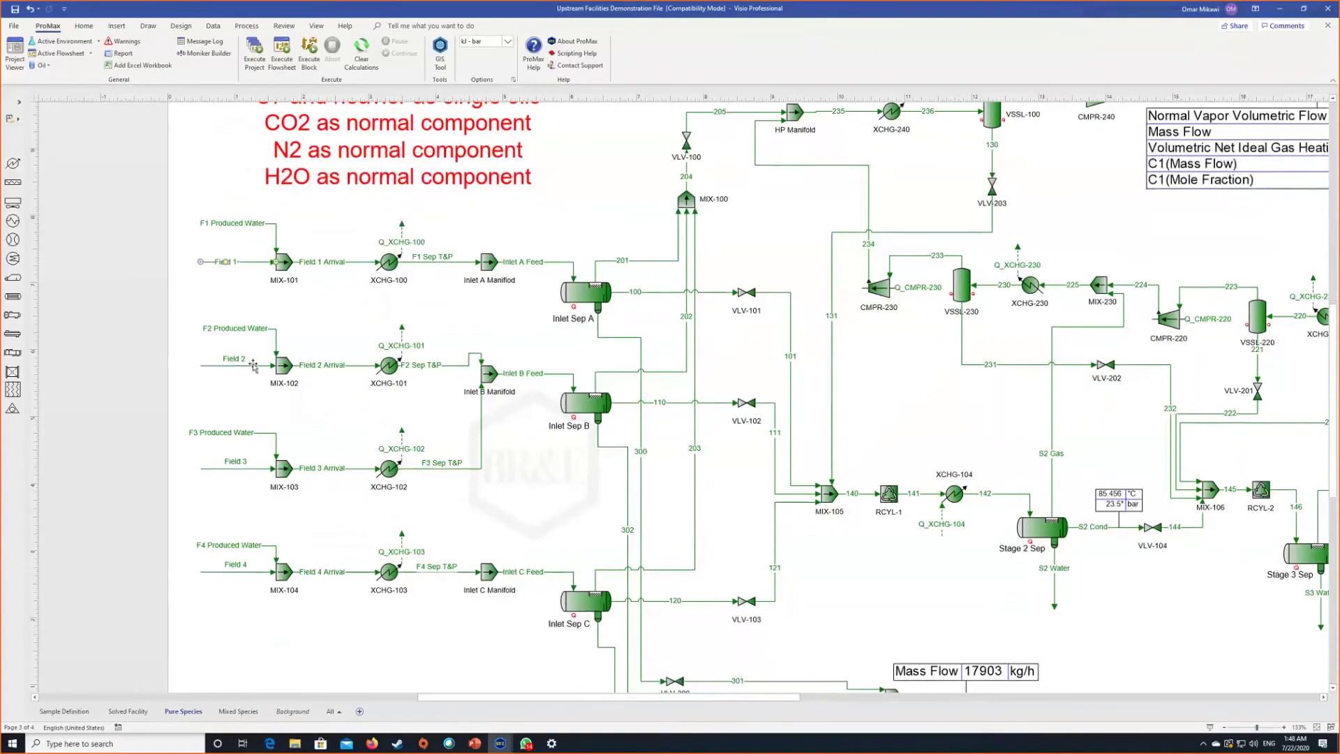
Step: Create a mixed species from the Field 2 stream's composition and name it after the stream
double_click(254, 367)
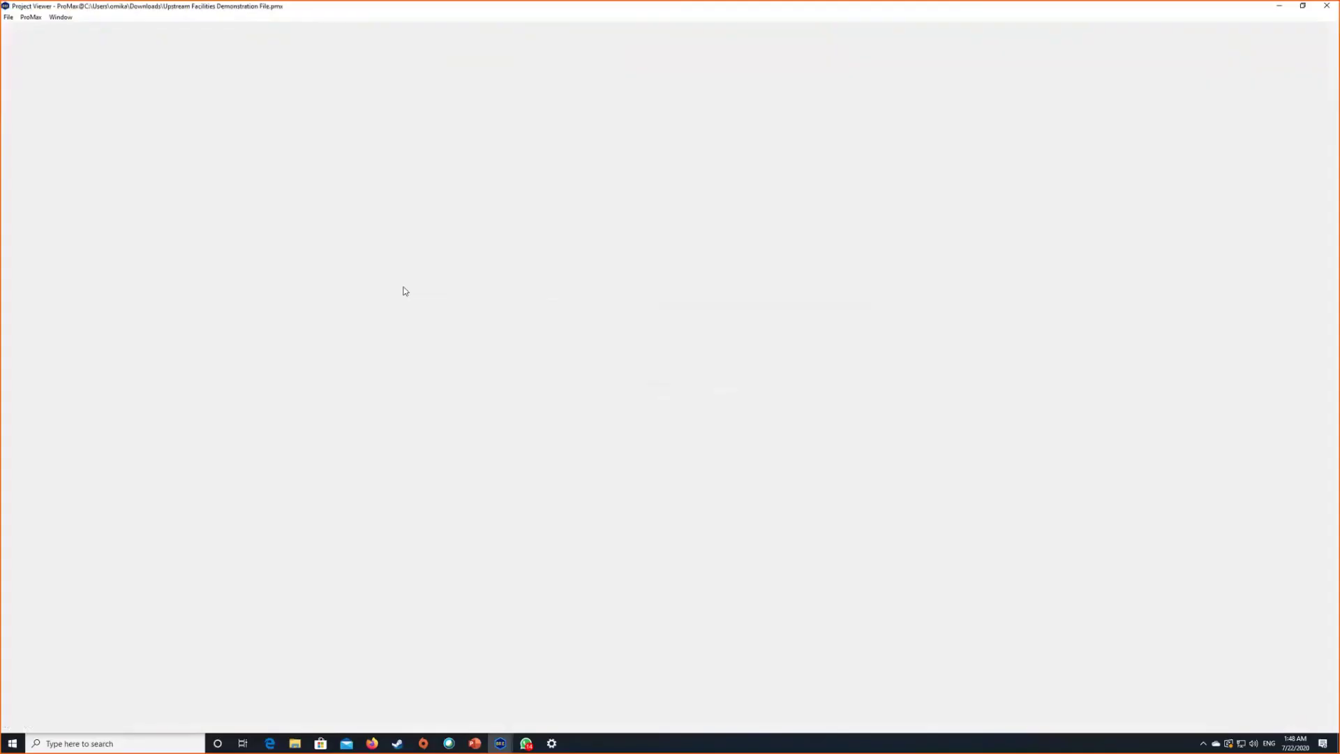
left_click(209, 74)
right_click(268, 201)
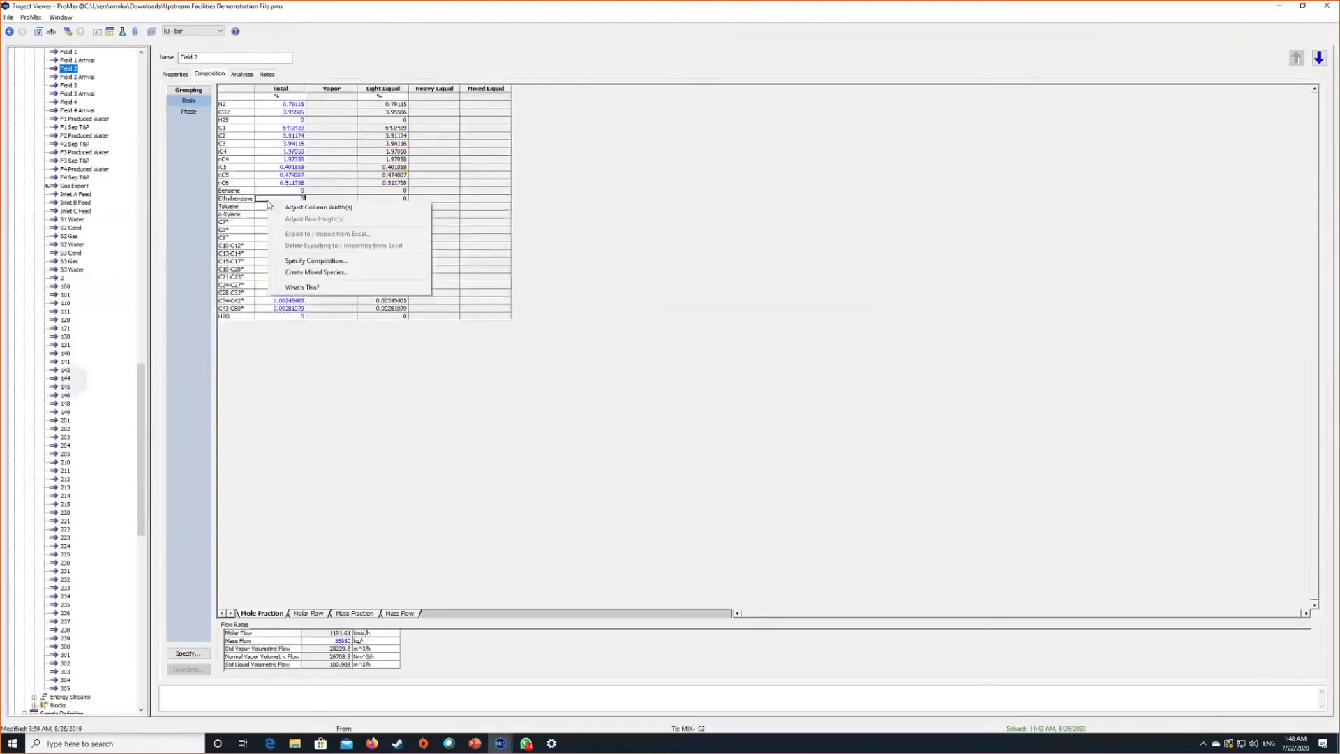
left_click(351, 272)
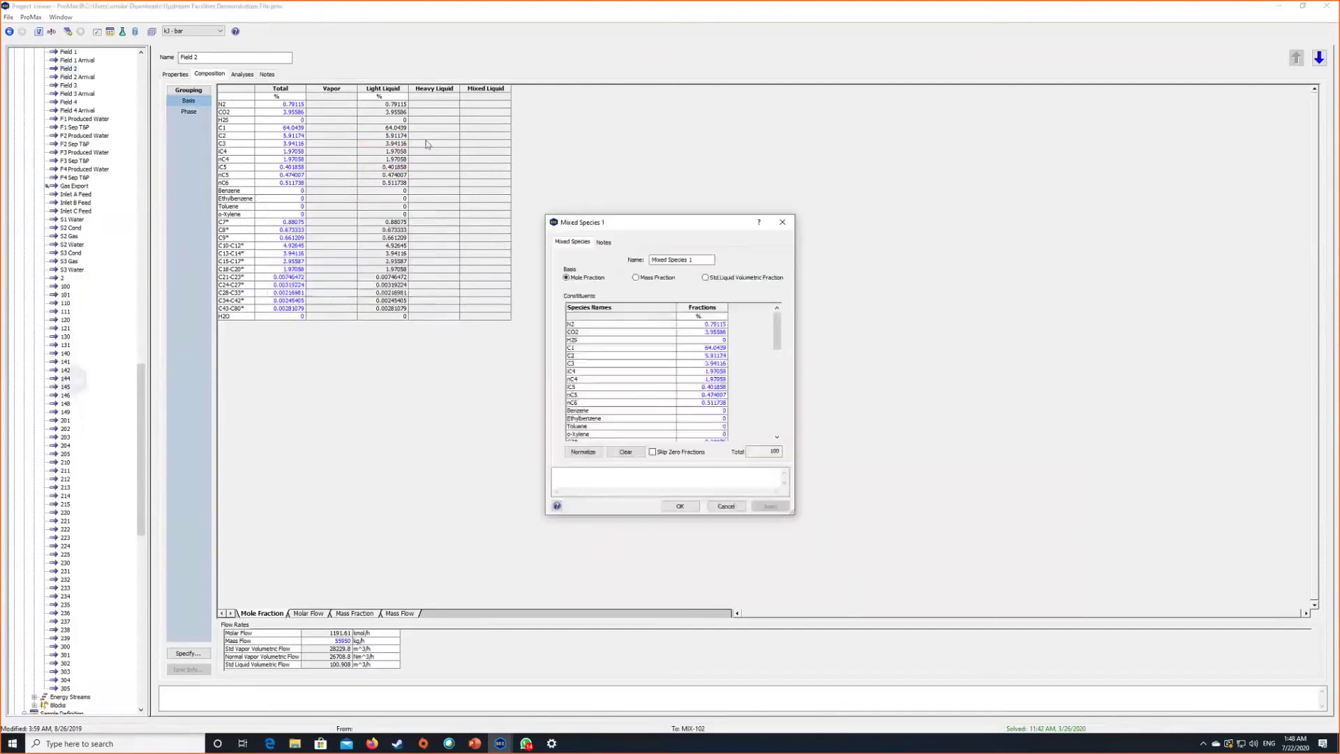
triple_click(683, 262)
type("Fie")
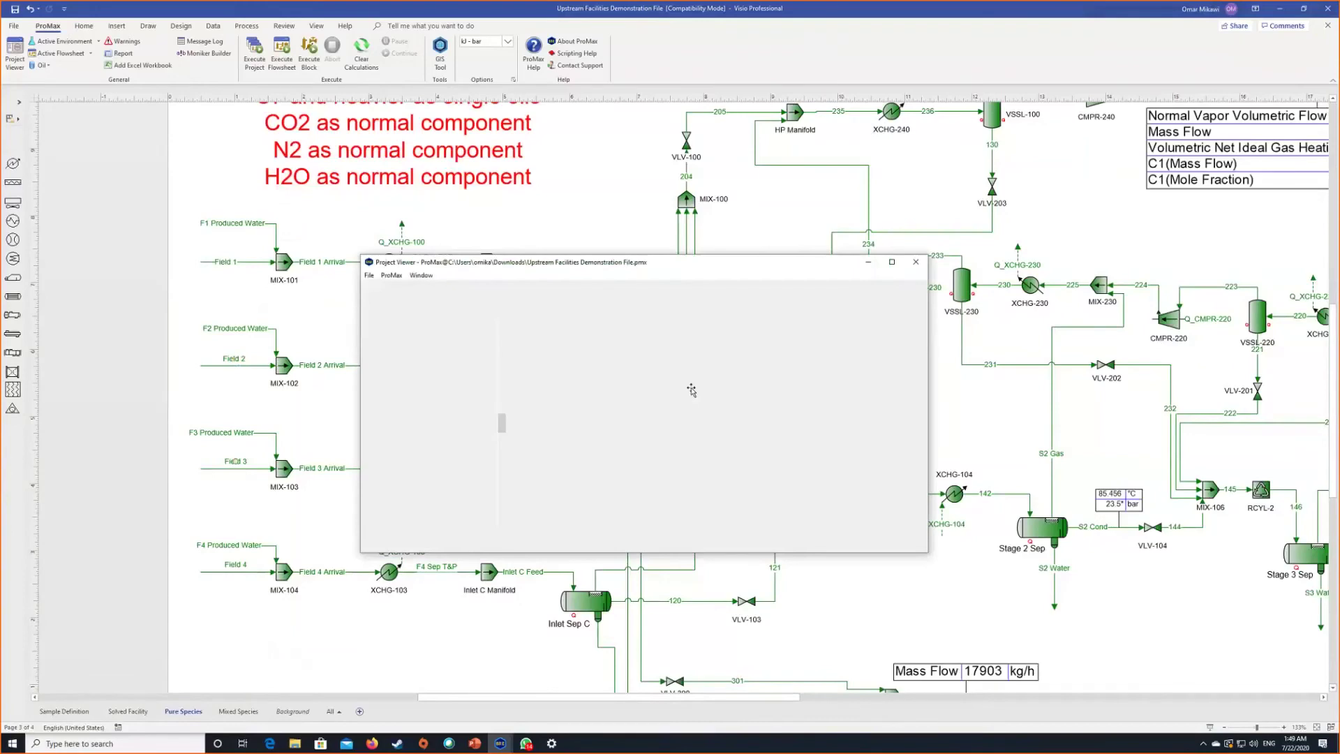
Step: Create a mixed species named Field 3 from the Field 3 stream's composition
left_click(899, 266)
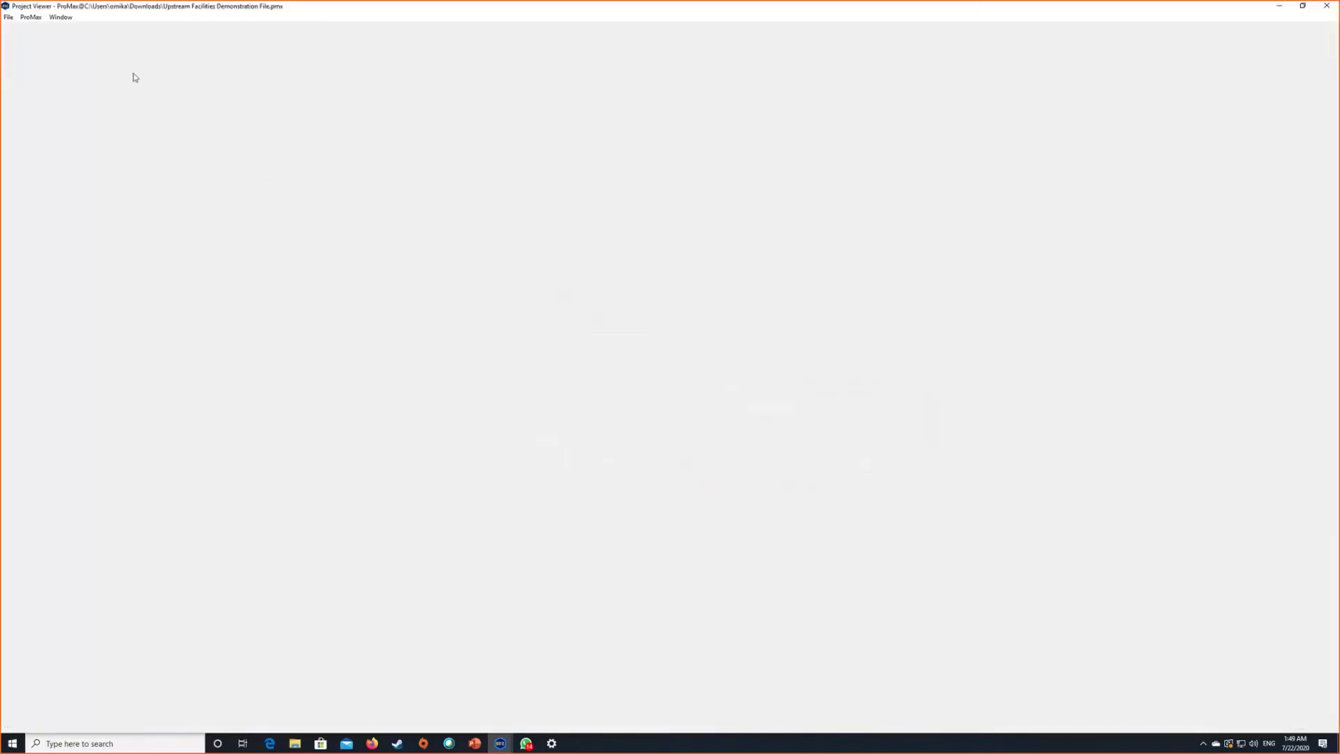
left_click(209, 74)
right_click(301, 200)
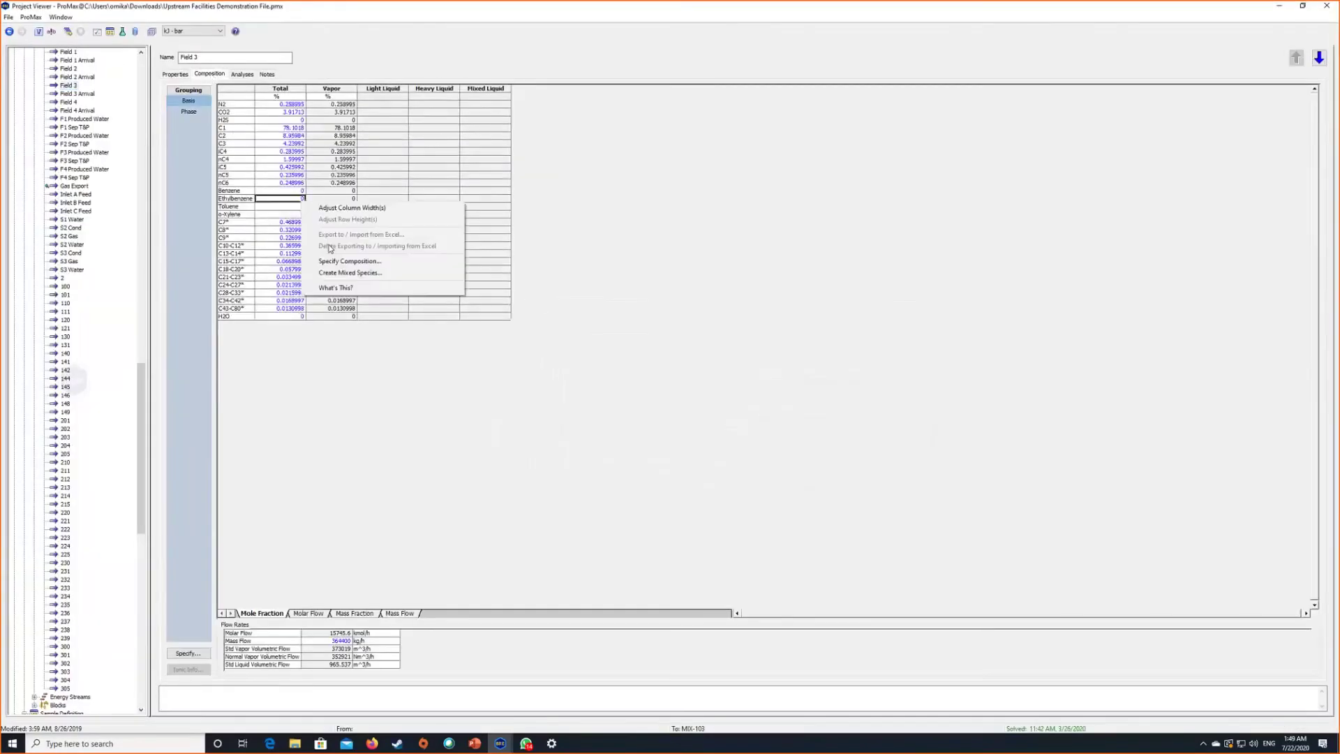
left_click(360, 273)
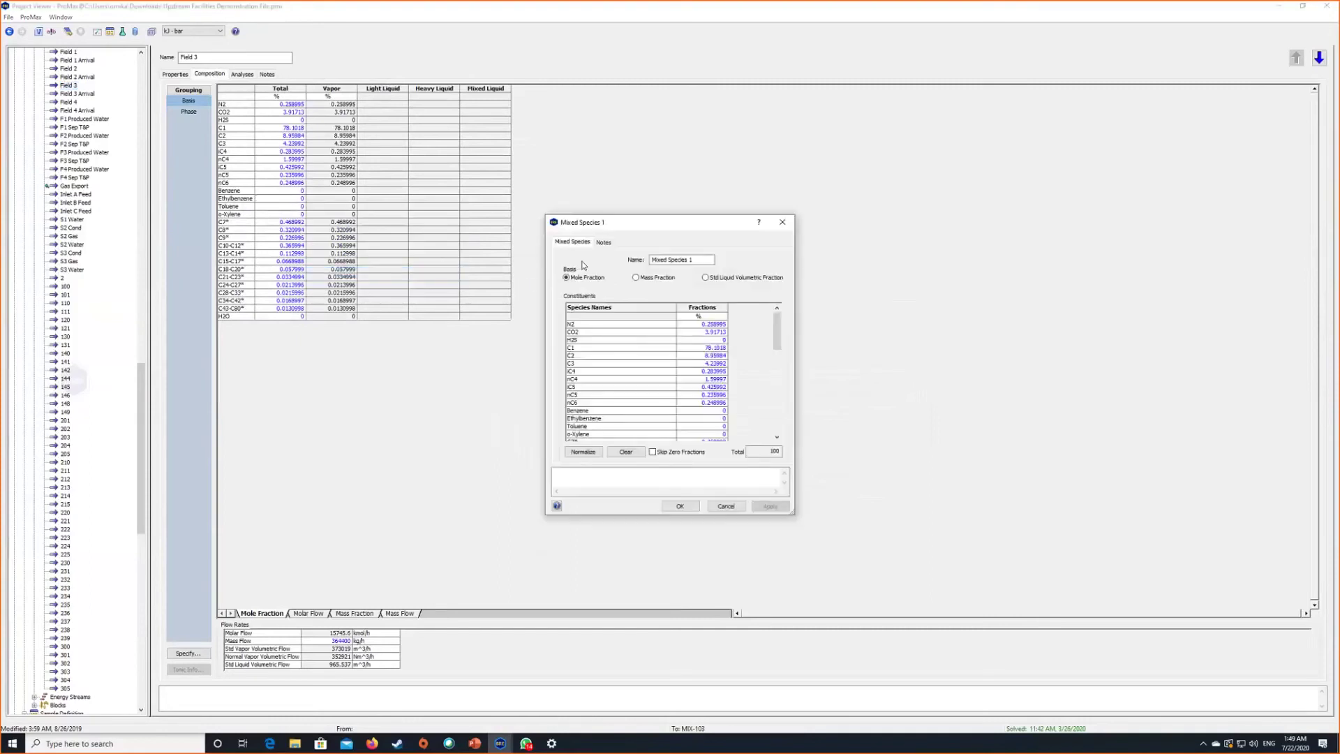
key("Tab")
type("Field 3")
left_click(680, 506)
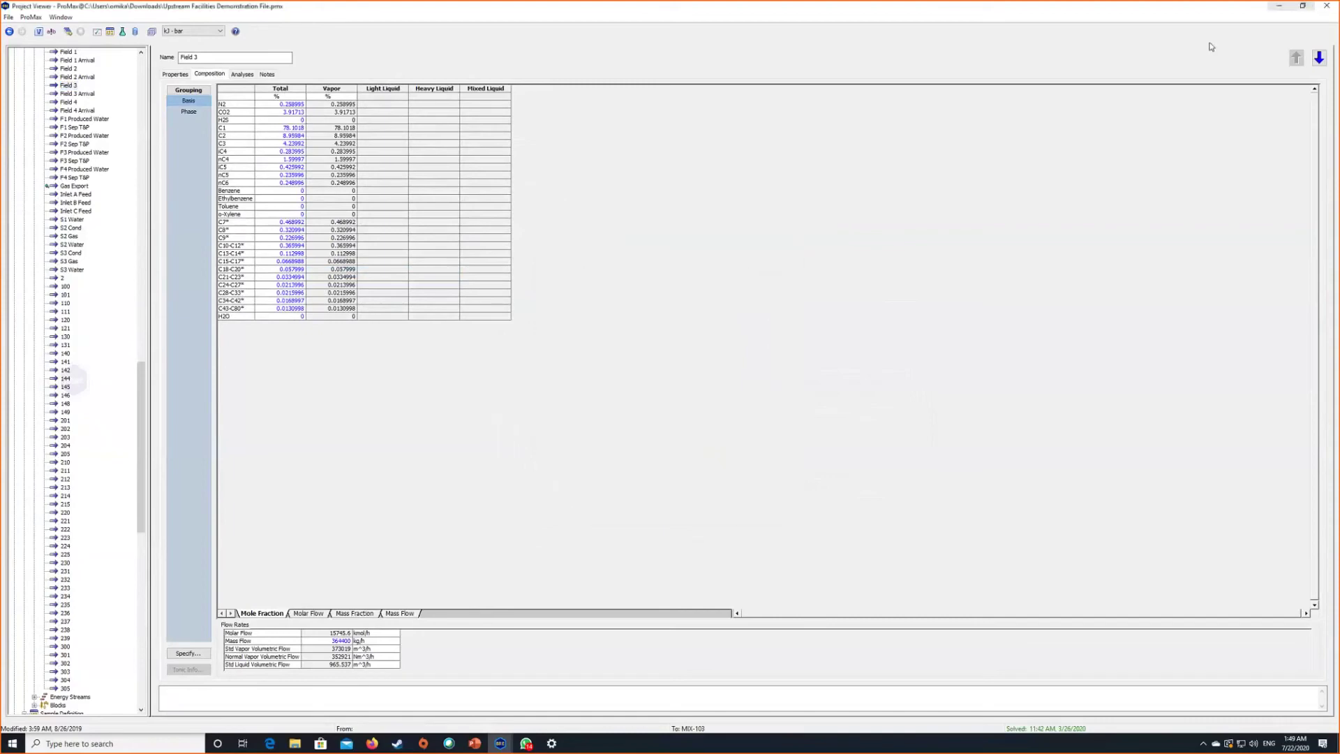
left_click(1303, 5)
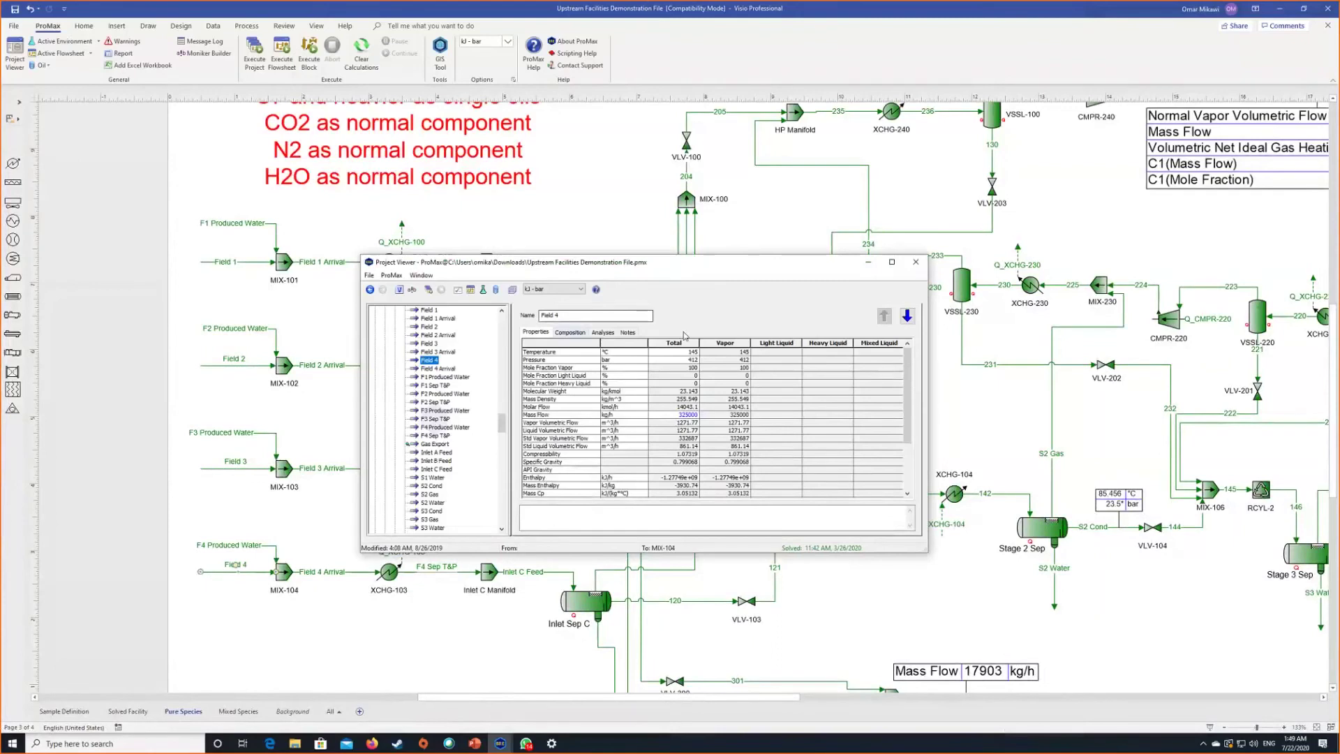
Step: Create a mixed species named Field 4 from the Field 4 stream's composition
left_click(657, 395)
right_click(656, 395)
left_click(718, 462)
type("Field 4")
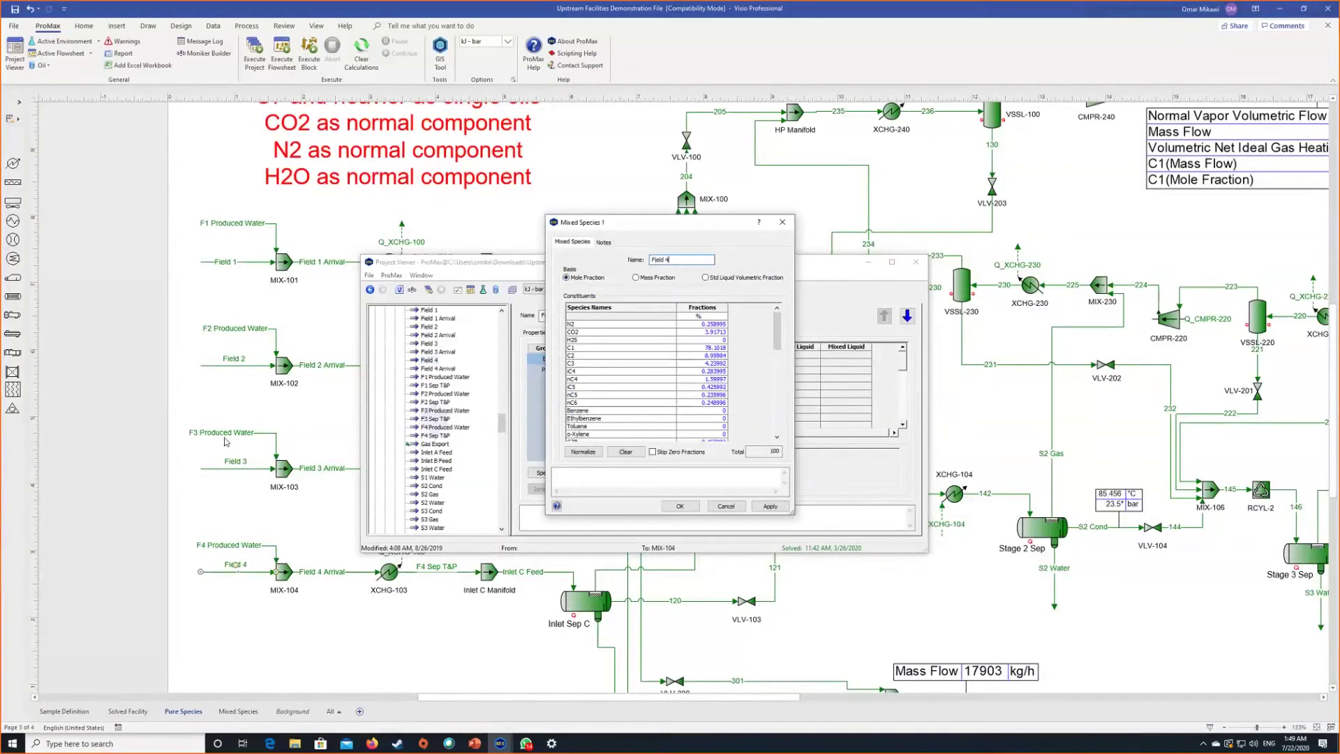
left_click(670, 509)
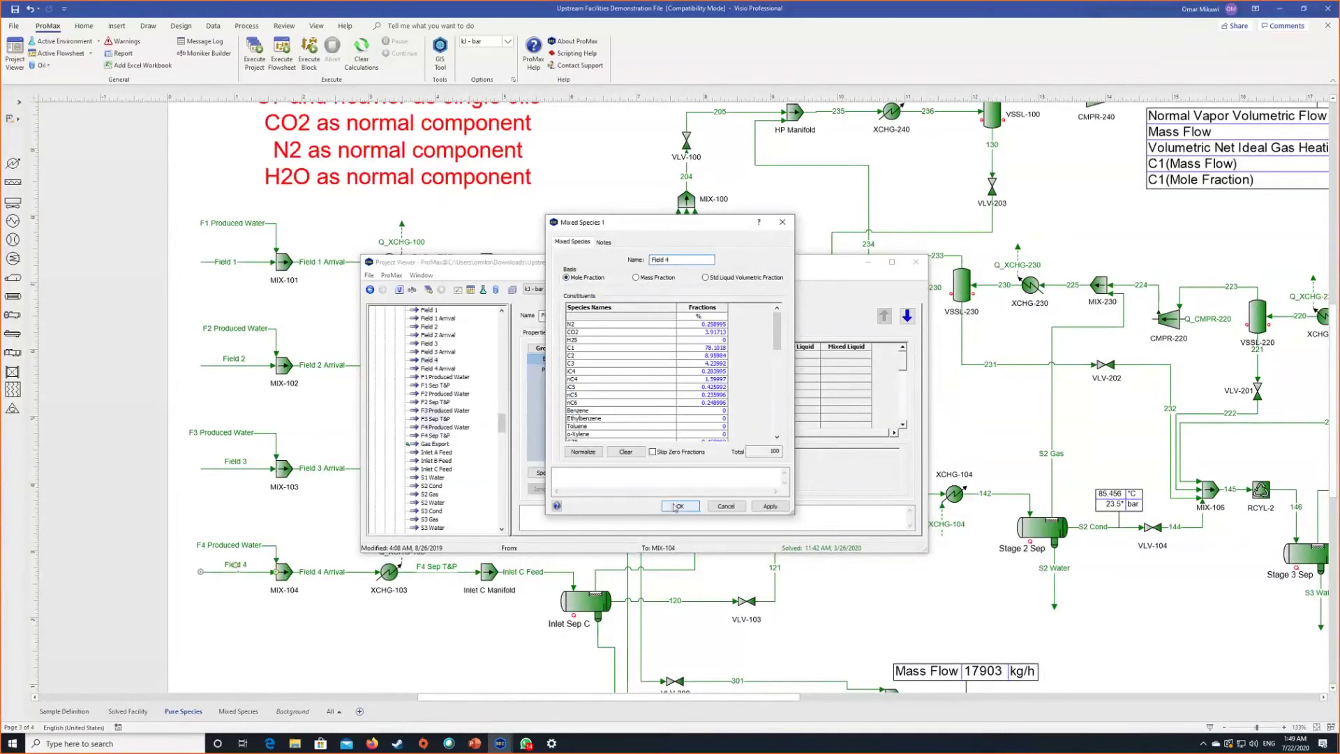
Step: Maximize the project viewer and collapse the process streams and blocks of the Mixed Species flowsheet in the project tree
left_click(892, 264)
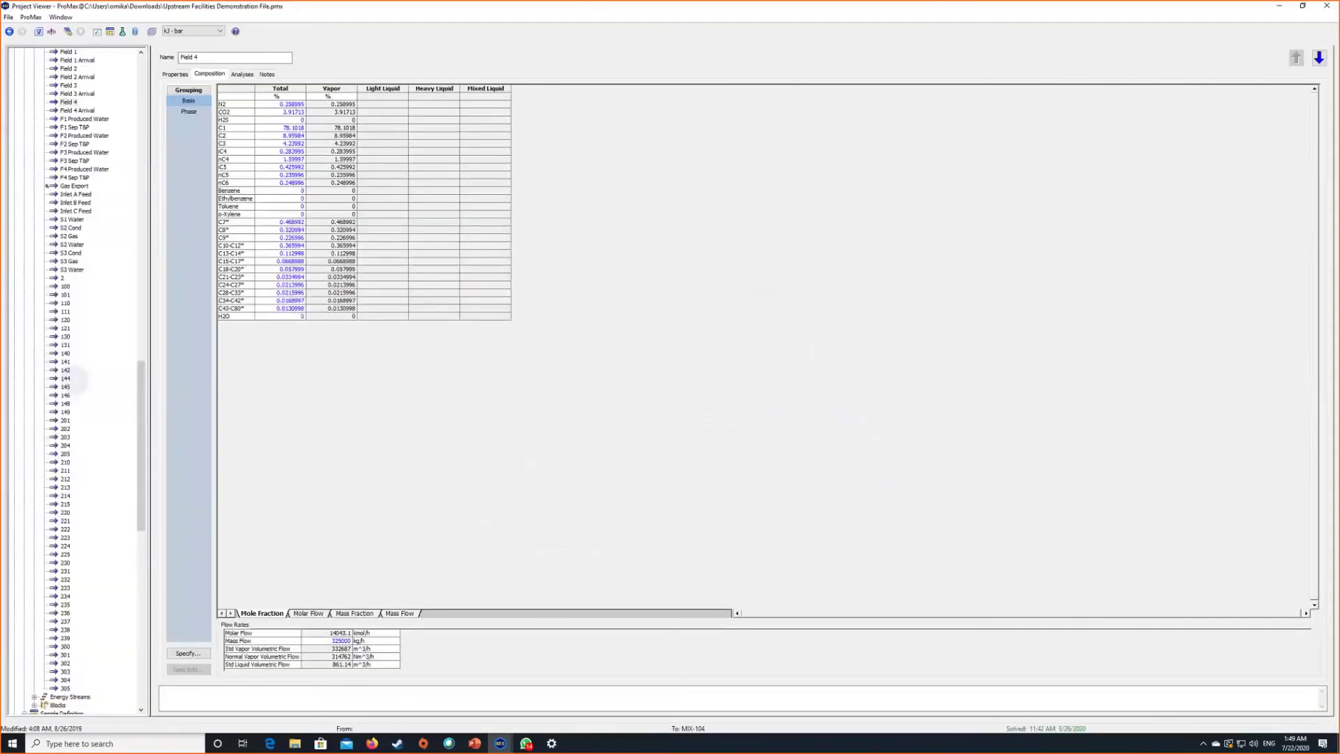
scroll(102, 310, "up", 15)
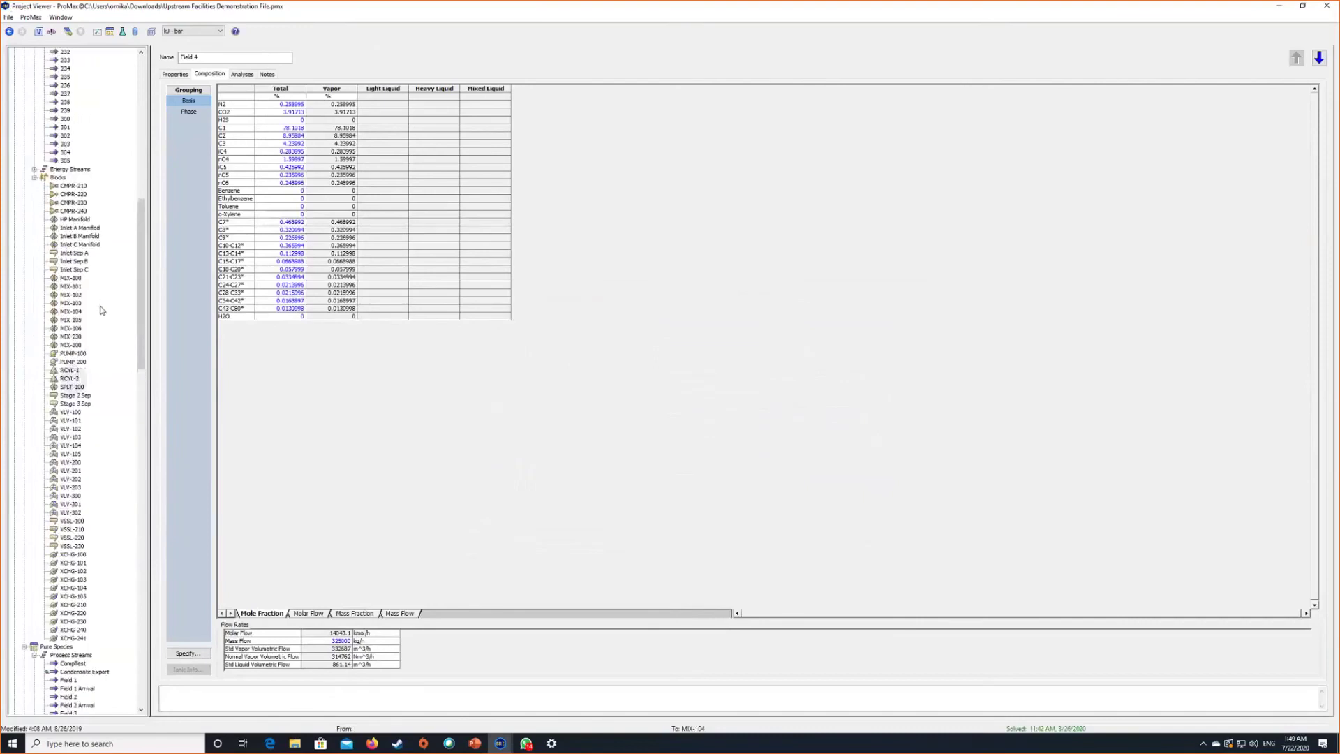
scroll(102, 309, "up", 9)
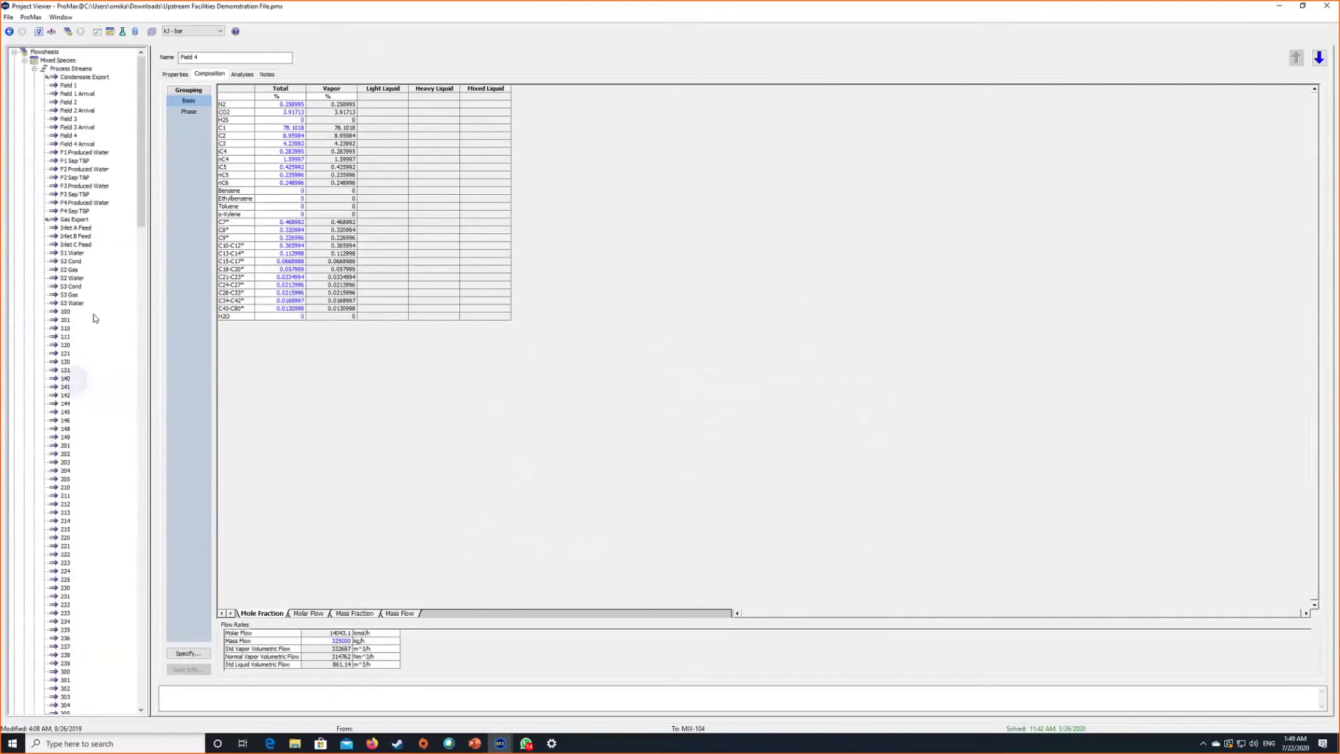
scroll(49, 294, "down", 12)
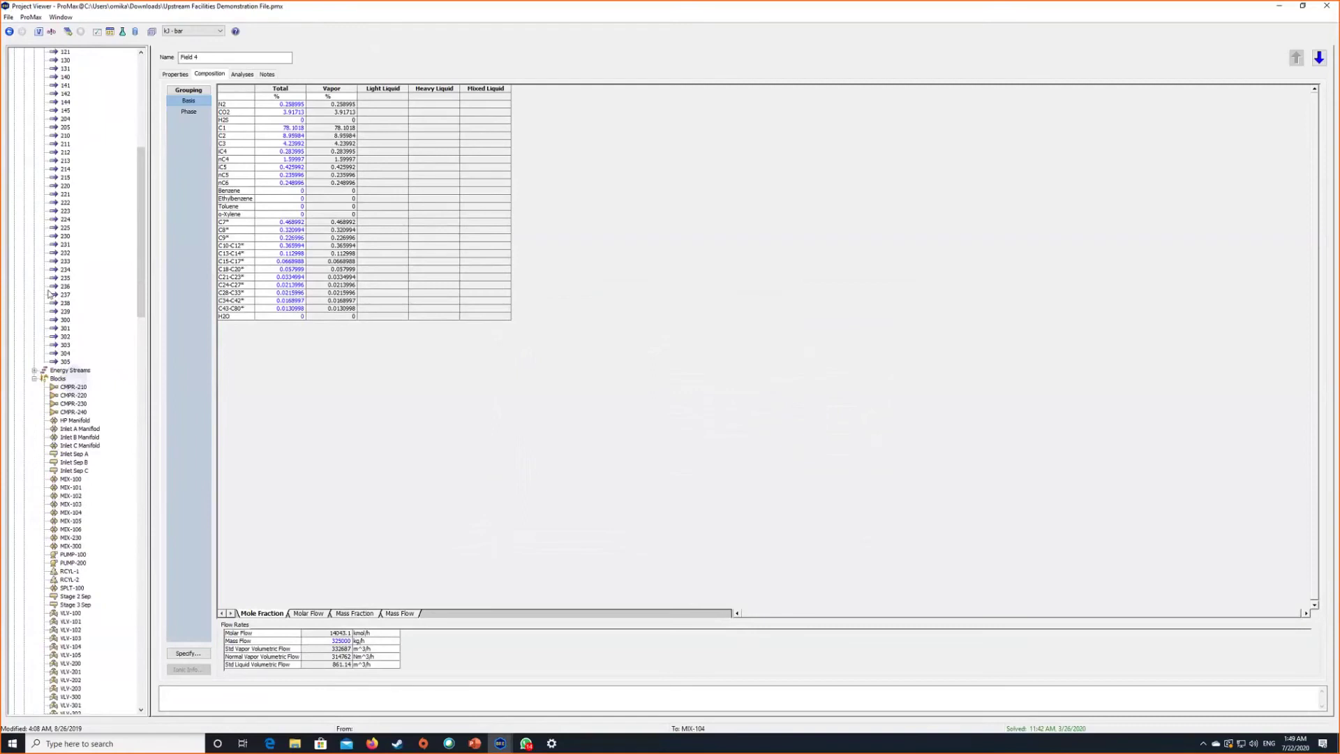
scroll(49, 297, "up", 5)
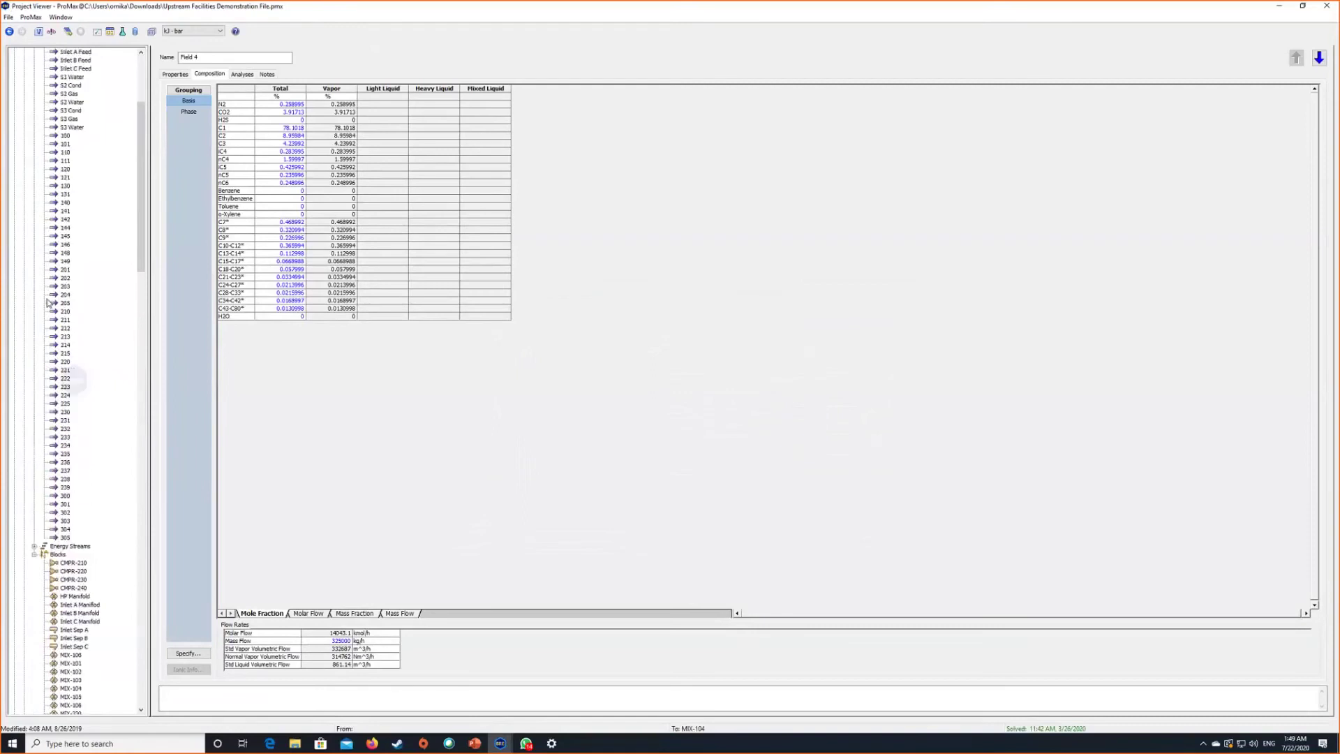
scroll(47, 302, "up", 7)
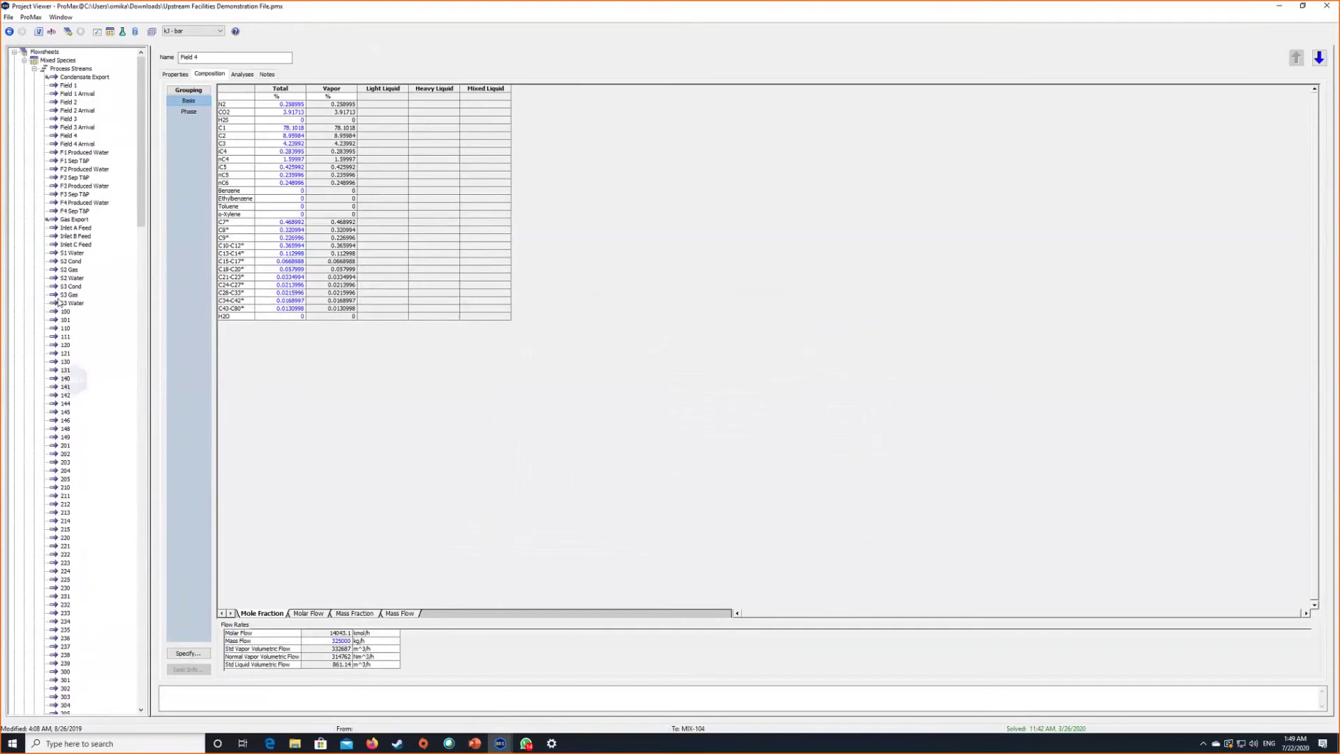
left_click(34, 69)
left_click(34, 85)
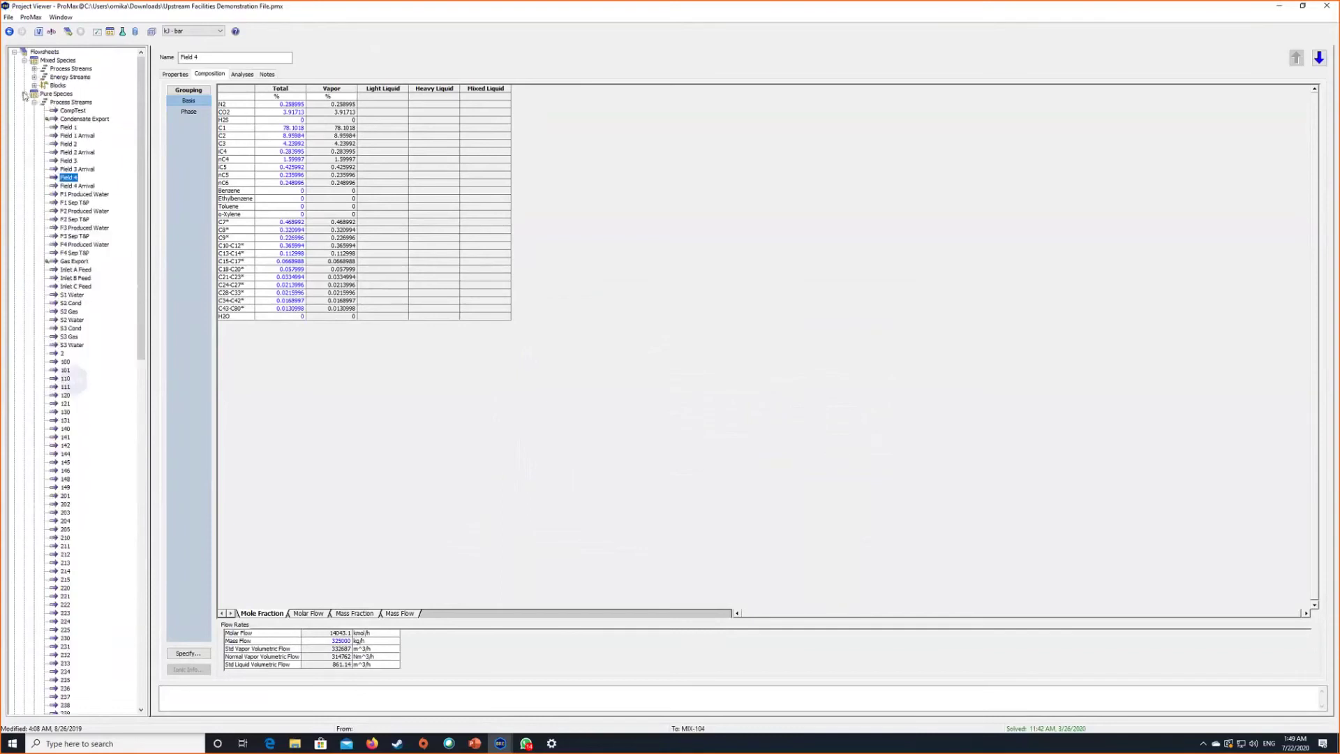
Step: Collapse the Pure Species, Mixed Species, Solved Facility and Sample Definition flowsheets and the calculators in the project tree
left_click(25, 93)
left_click(25, 102)
left_click(25, 60)
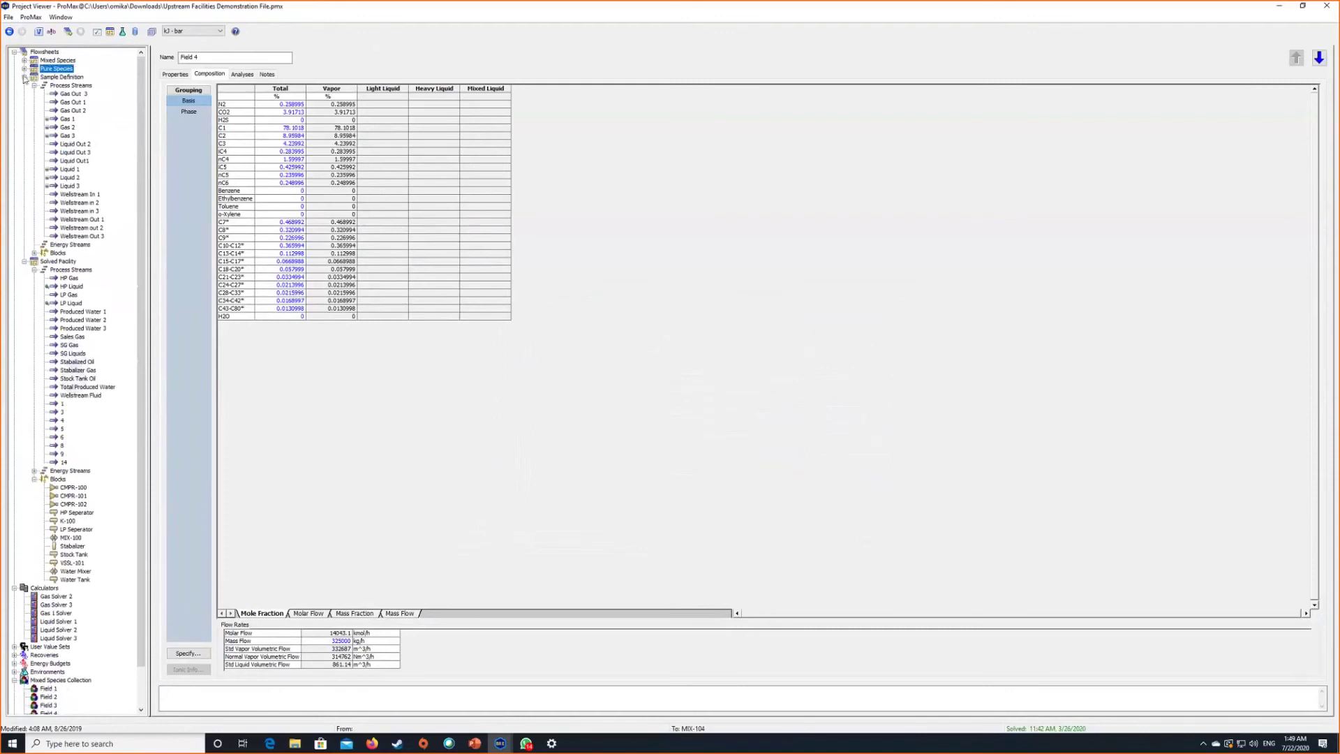
left_click(25, 261)
left_click(24, 77)
left_click(14, 94)
left_click(15, 94)
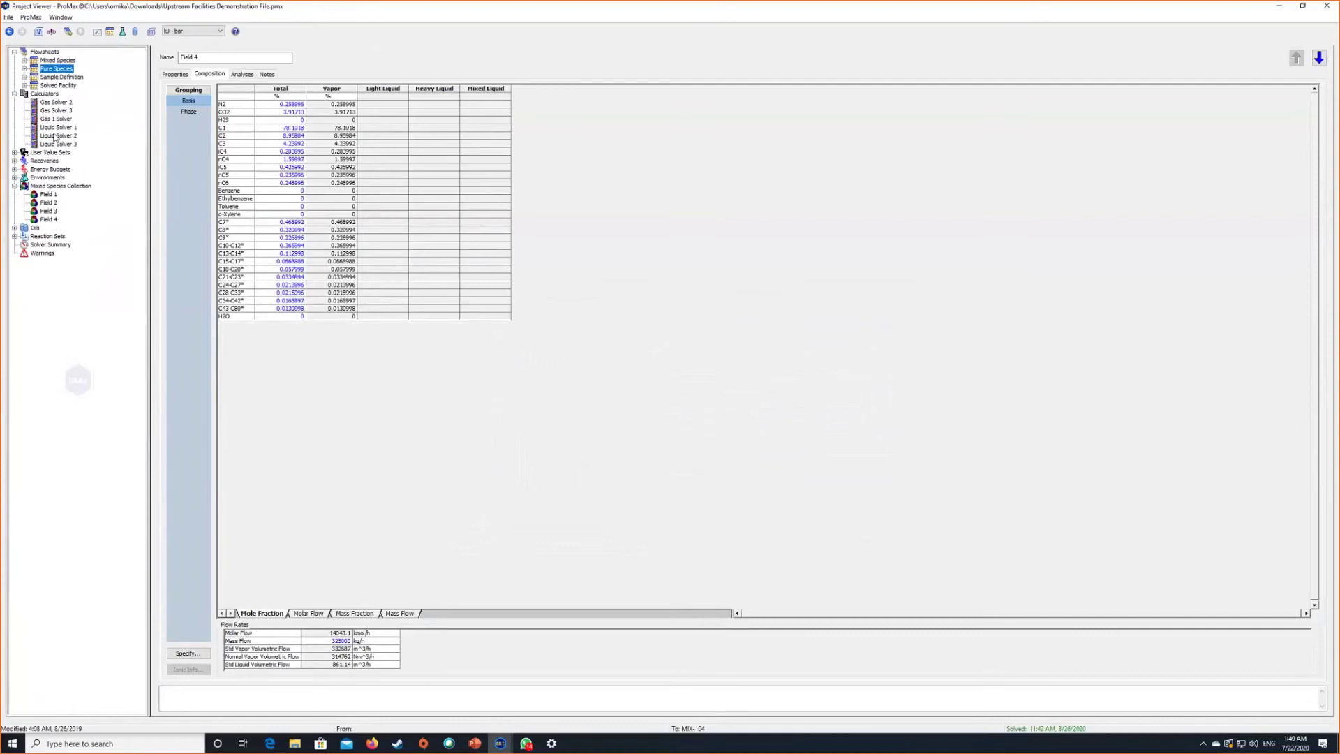
left_click(14, 93)
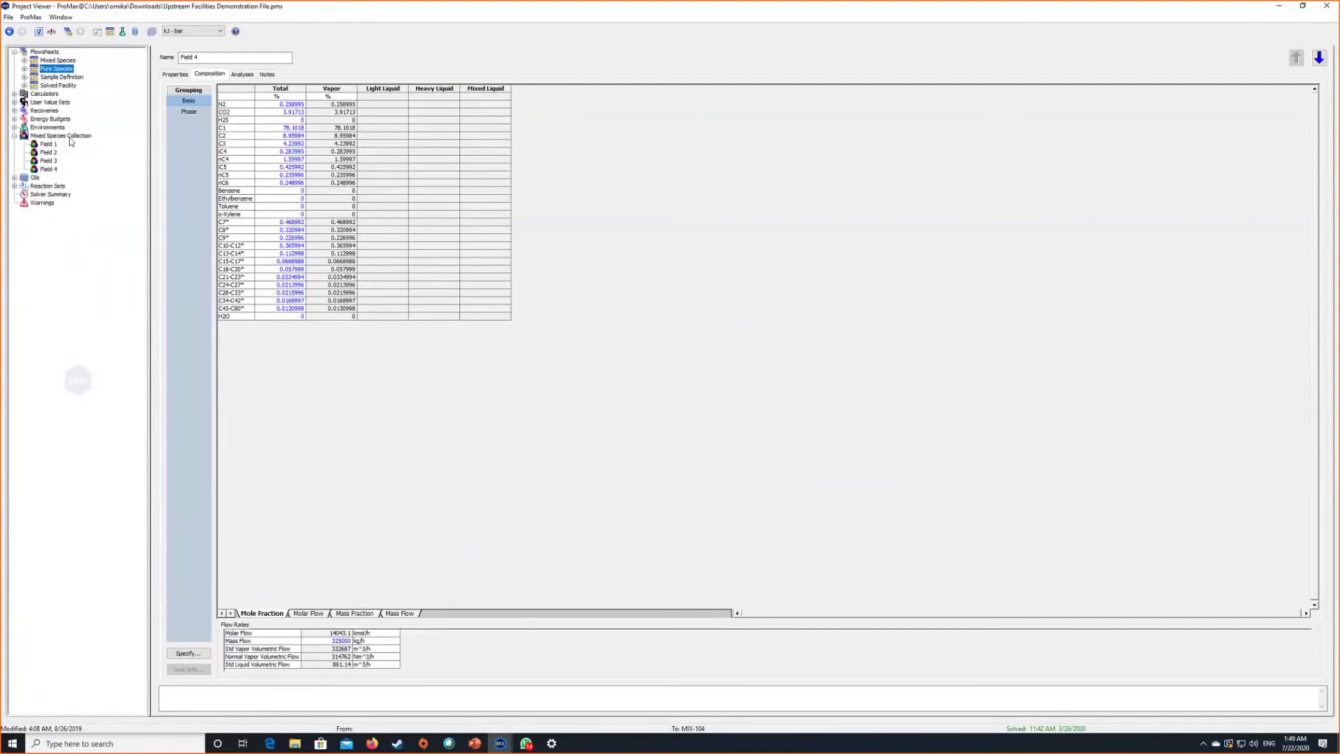
Step: Review the constituents and fractions of the Field 1 entry in the Mixed Species Collection, and return to the flowsheet
left_click(48, 152)
left_click(45, 161)
left_click(46, 161)
left_click(47, 150)
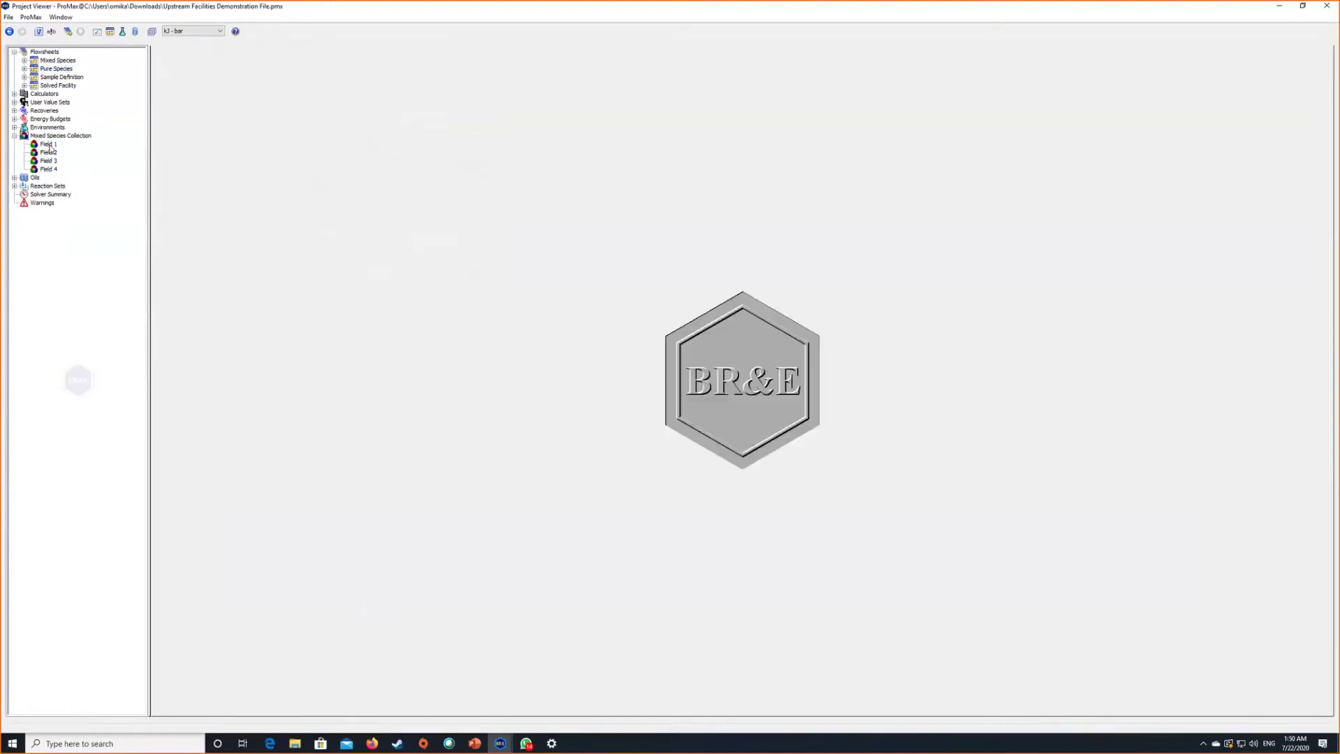
double_click(49, 145)
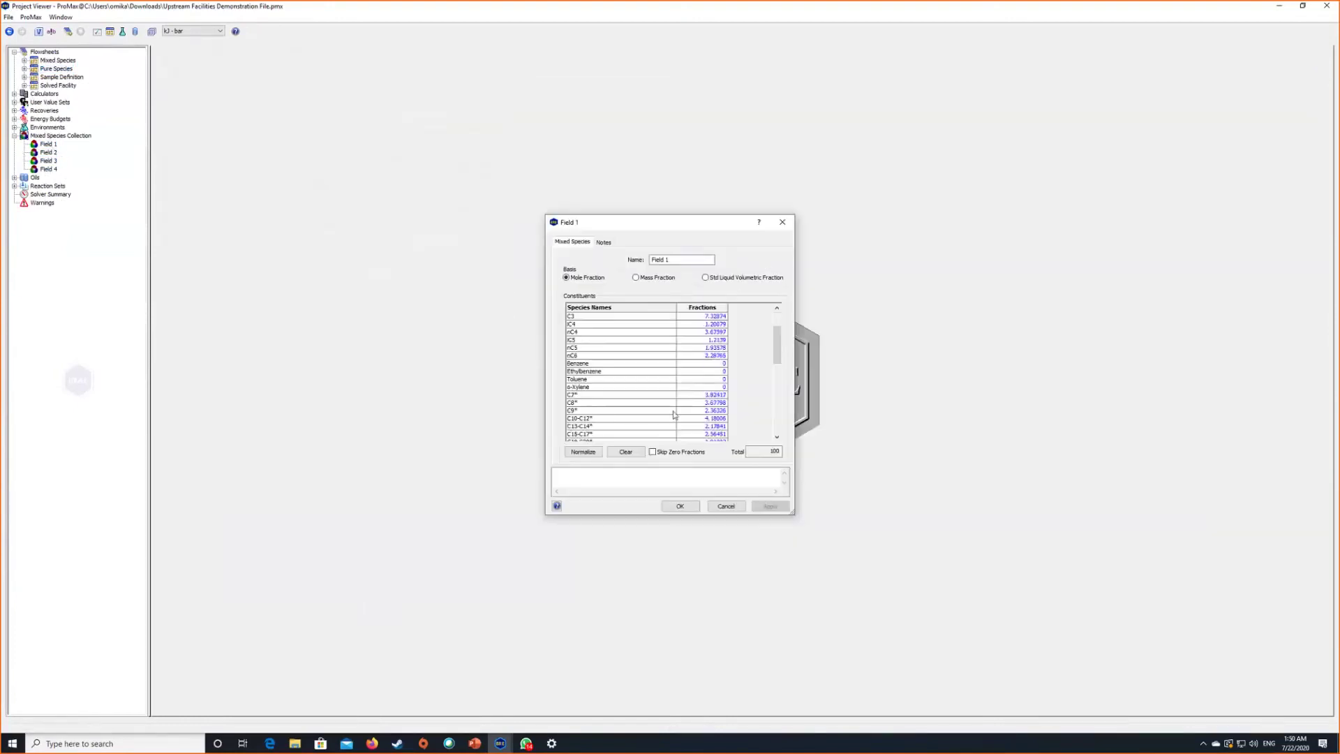
scroll(690, 425, "down", 3)
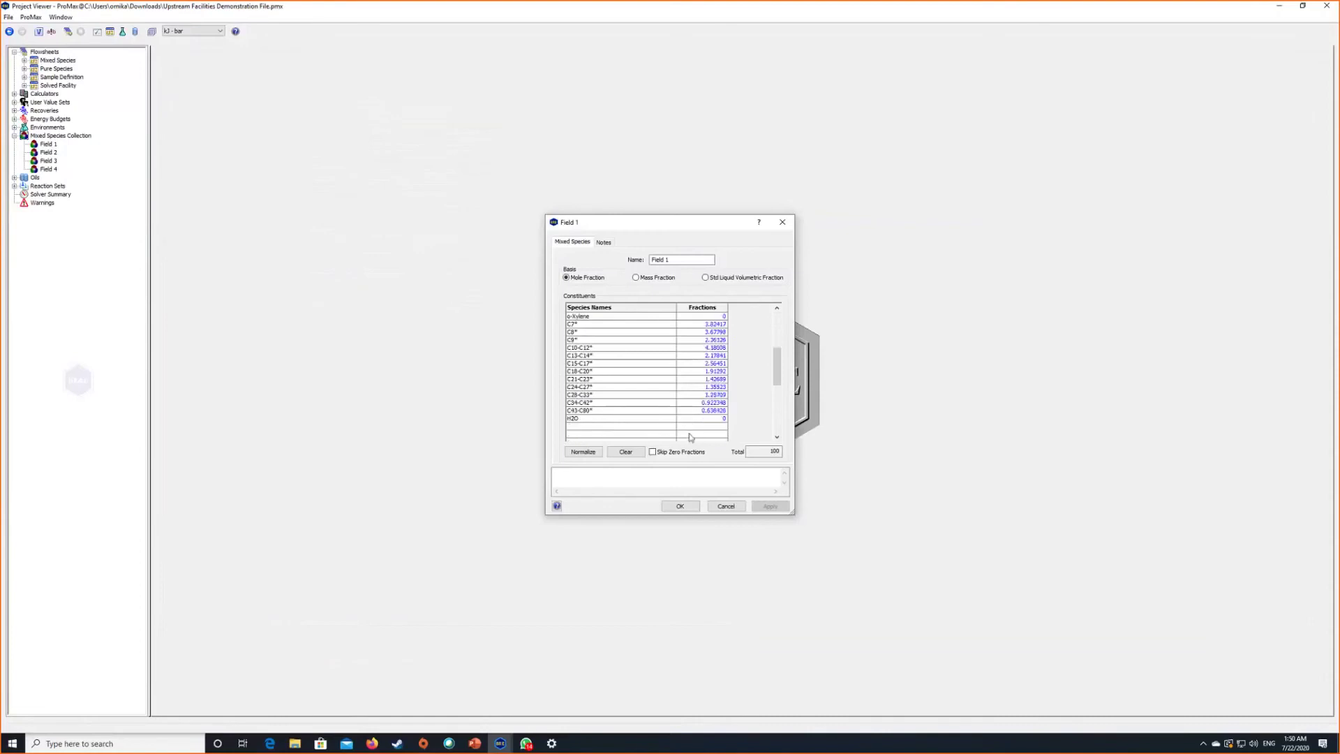
left_click(729, 510)
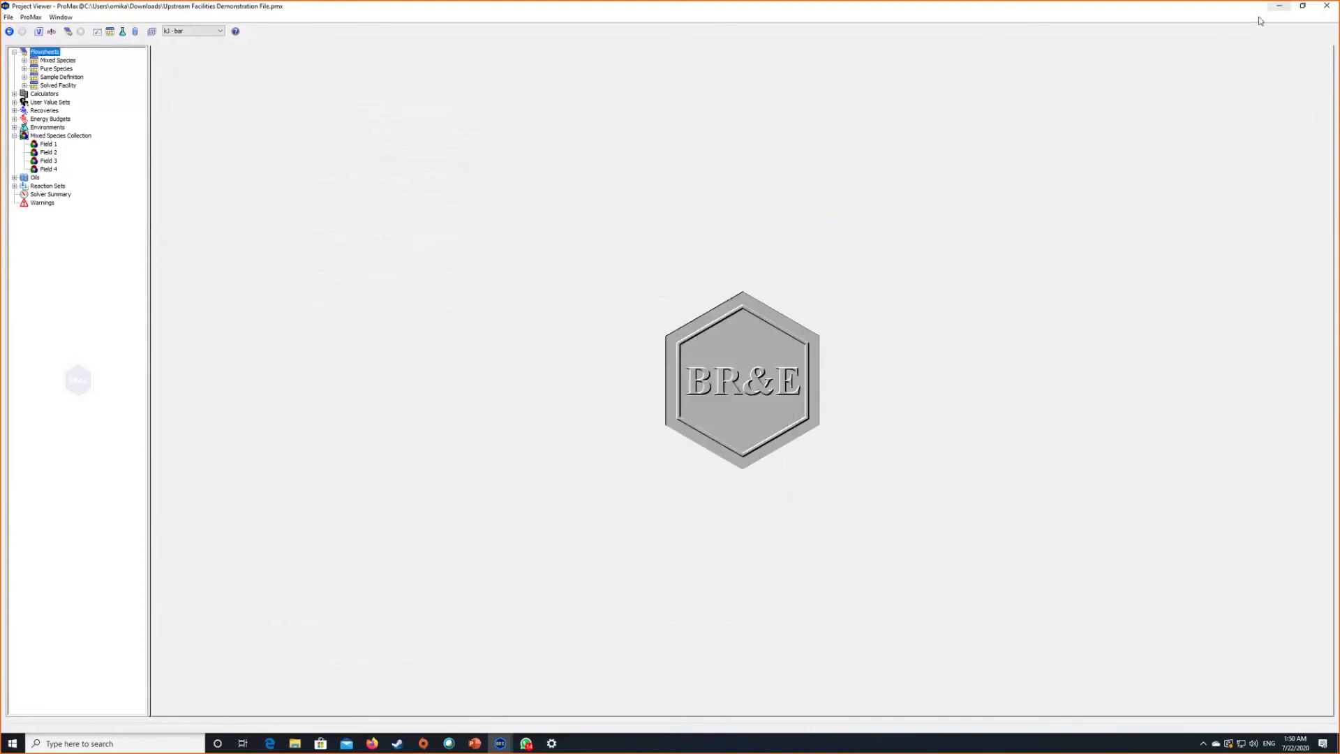
left_click(1279, 5)
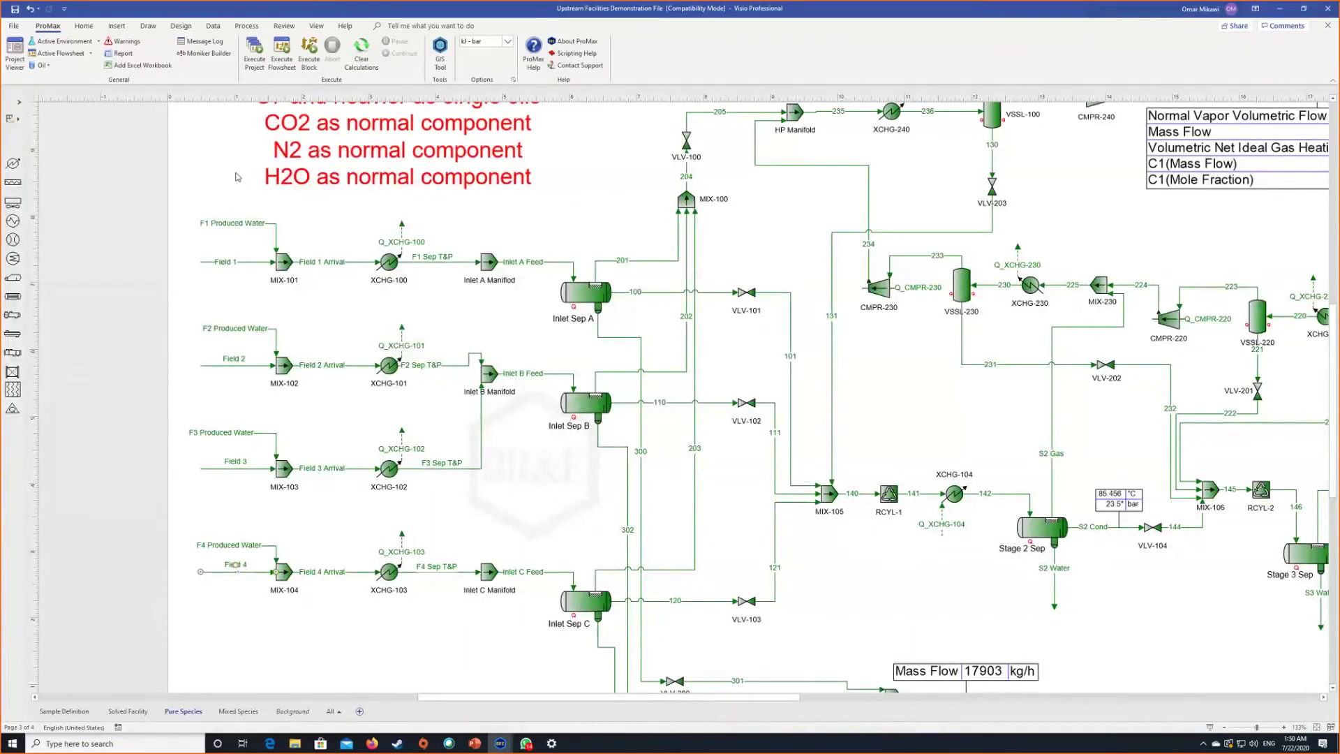
Step: Switch to the Mixed Species flowsheet and show its four field inlet streams
scroll(658, 403, "down", 1)
scroll(658, 403, "down", 3)
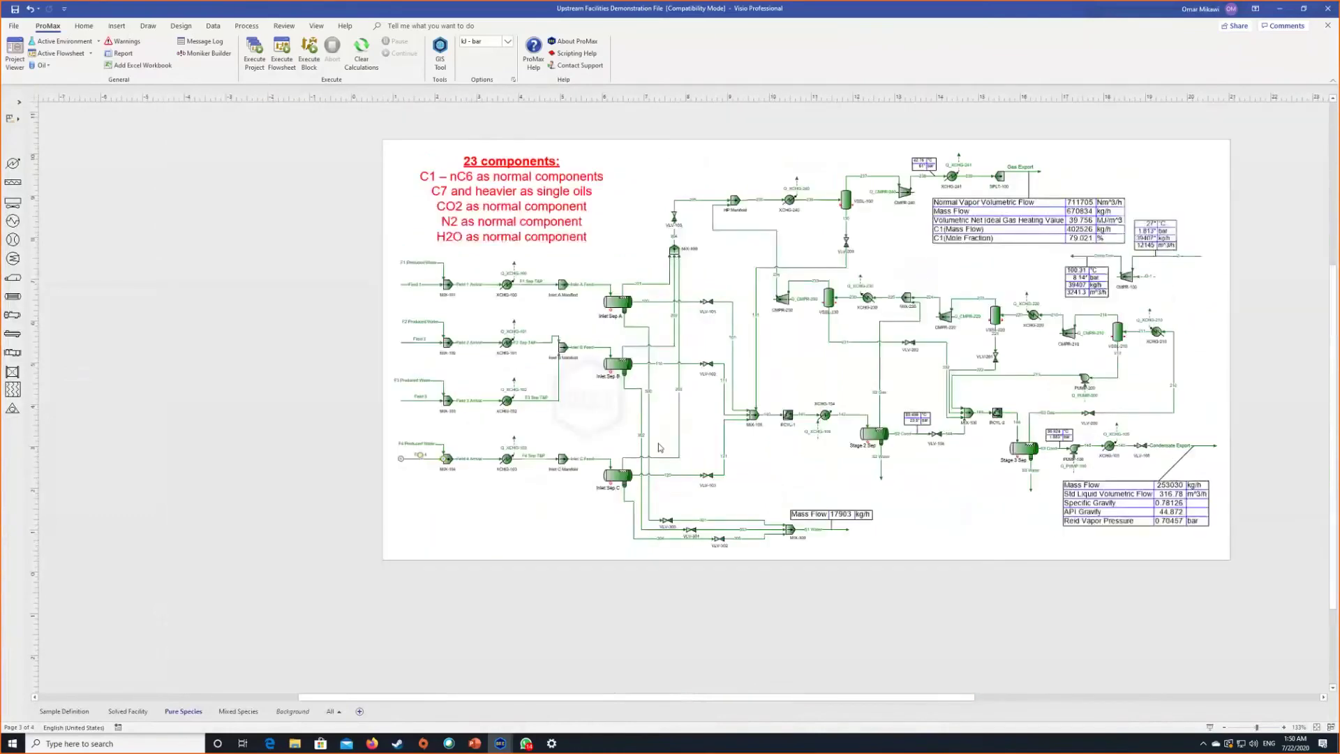
left_click(238, 711)
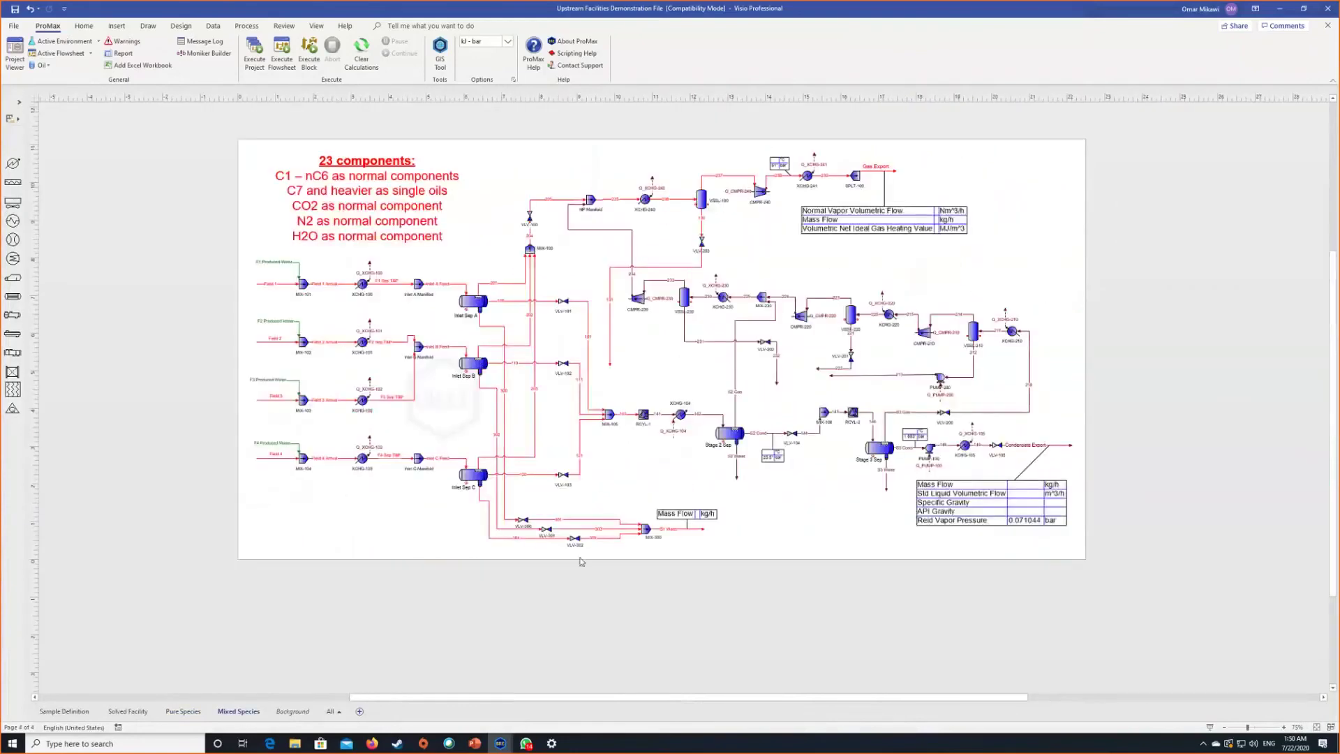
left_click_drag(722, 696, 643, 698)
scroll(478, 420, "up", 2)
scroll(487, 422, "up", 1)
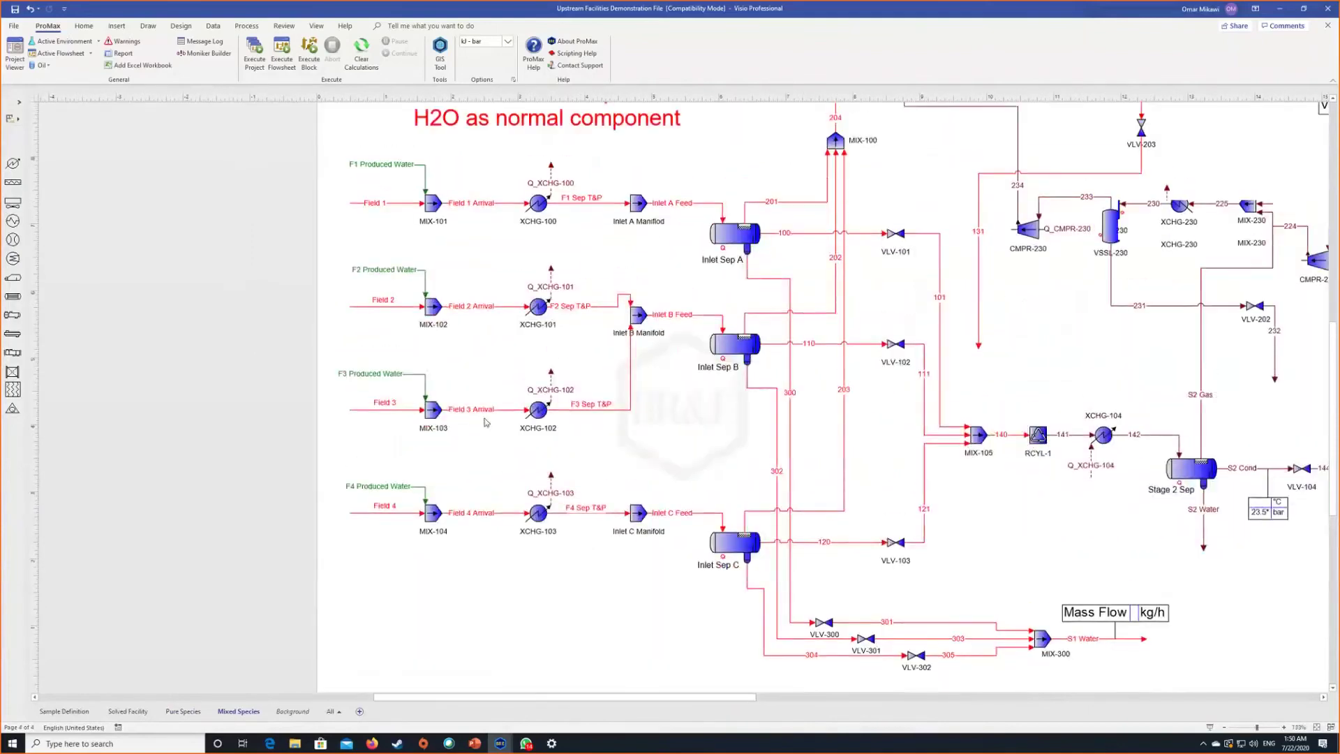
scroll(522, 393, "up", 1)
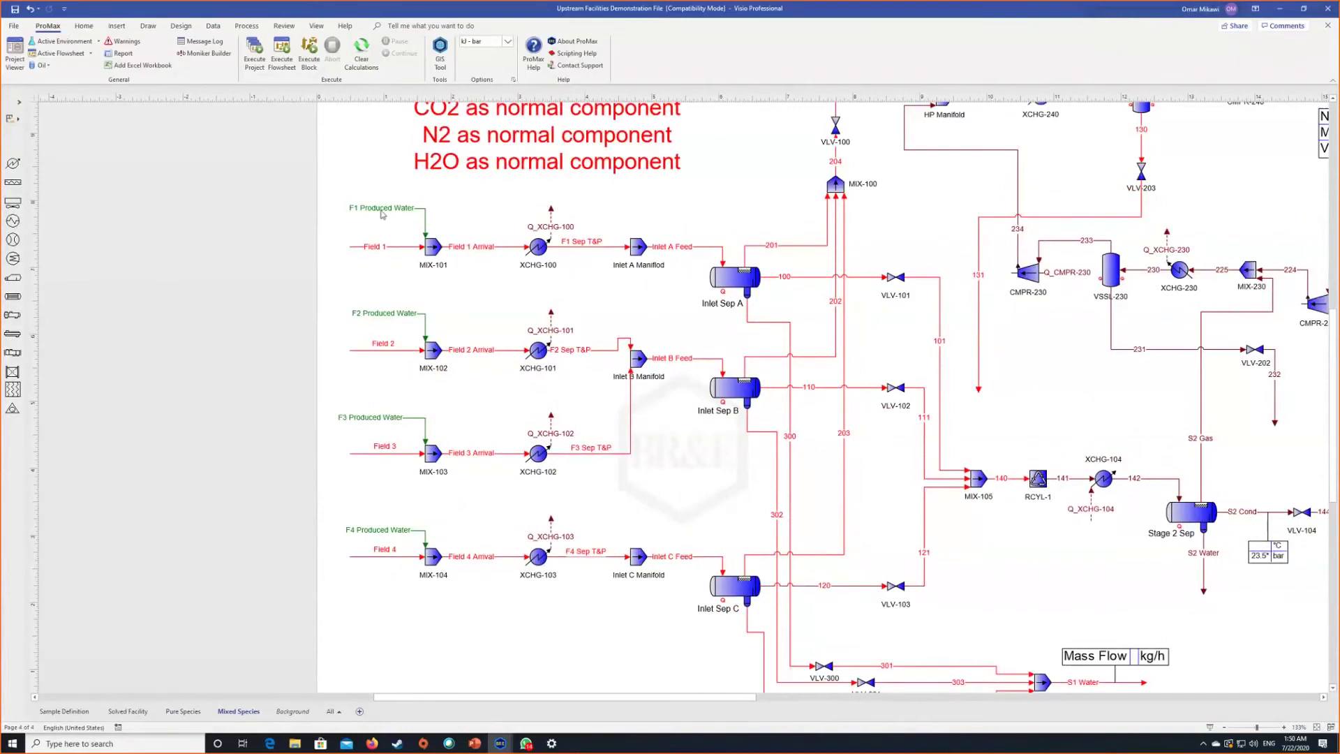
Step: Inspect the component list of the Field 1 stream in the Mixed Species flowsheet and return to the drawing
left_click(393, 248)
double_click(393, 248)
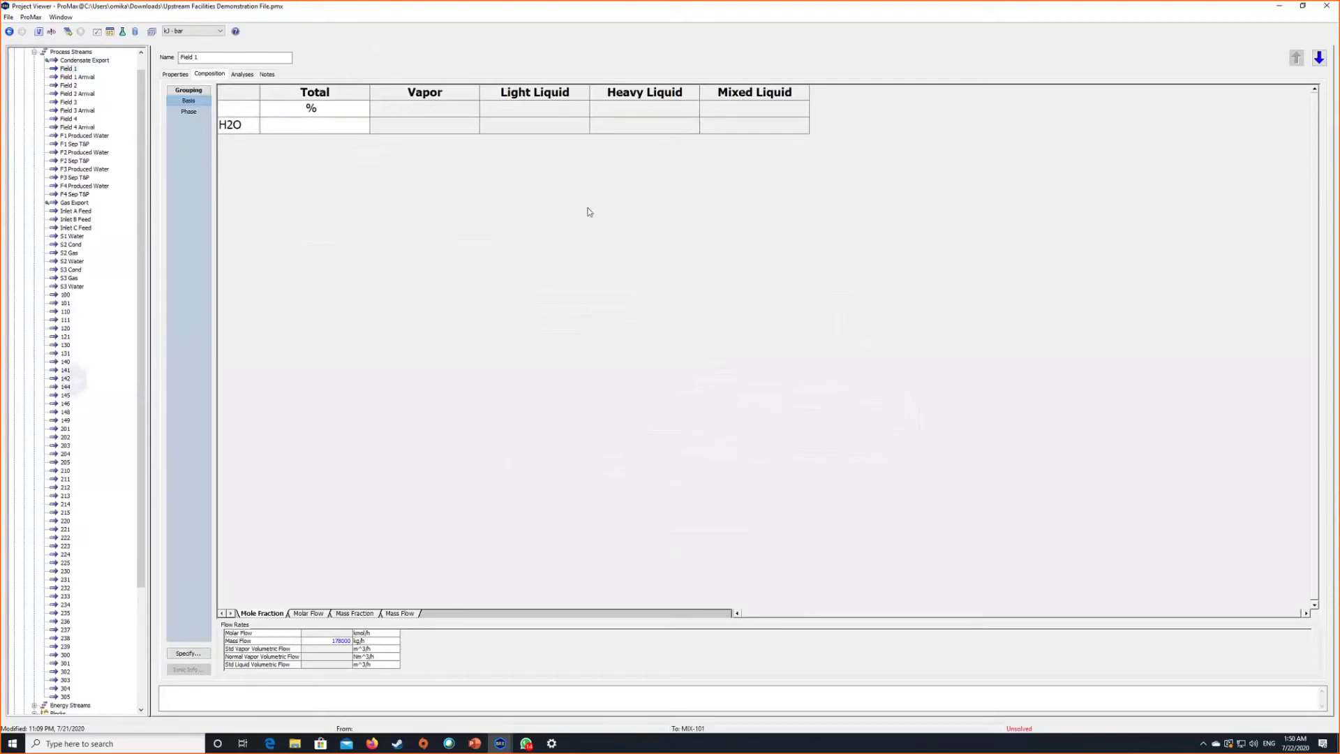
left_click(1280, 6)
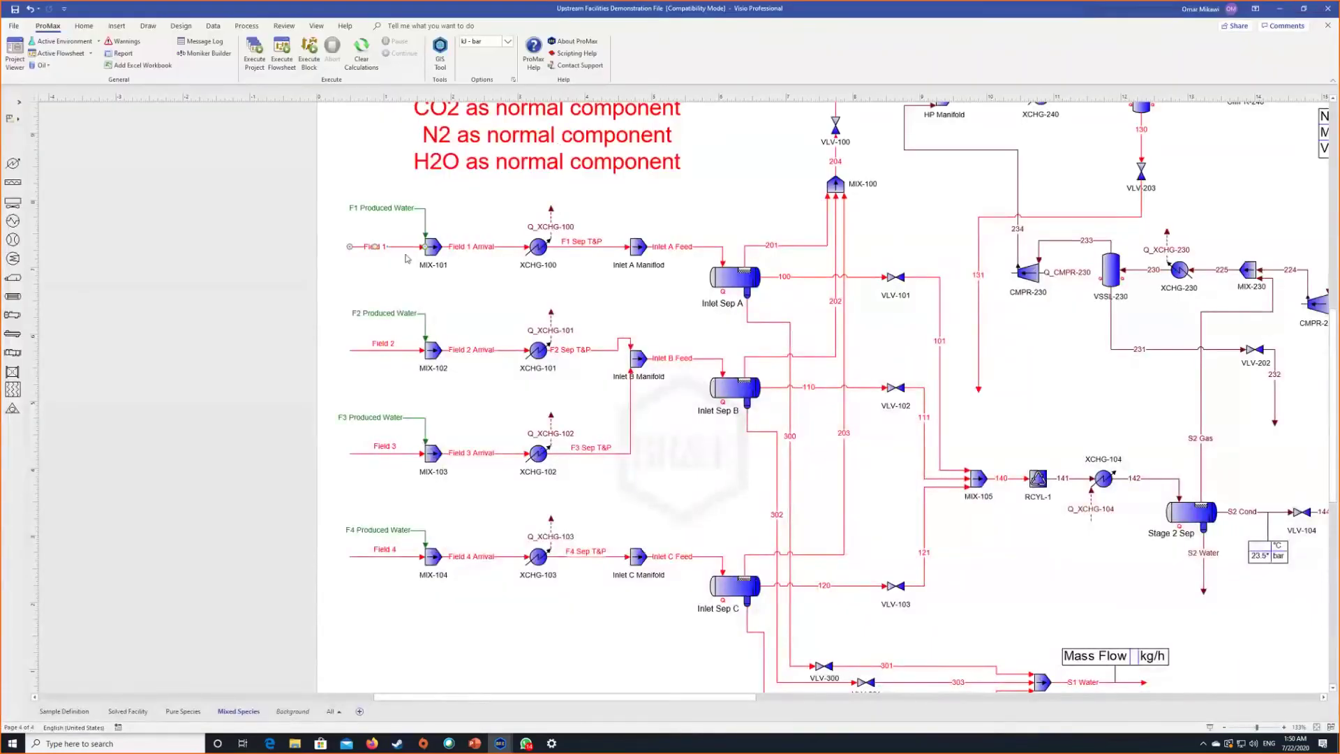
Step: Install the mixed species Field 1, Field 2, Field 3 and Field 4 as components of the Mixed Species - Peng Robinson environment
left_click(56, 46)
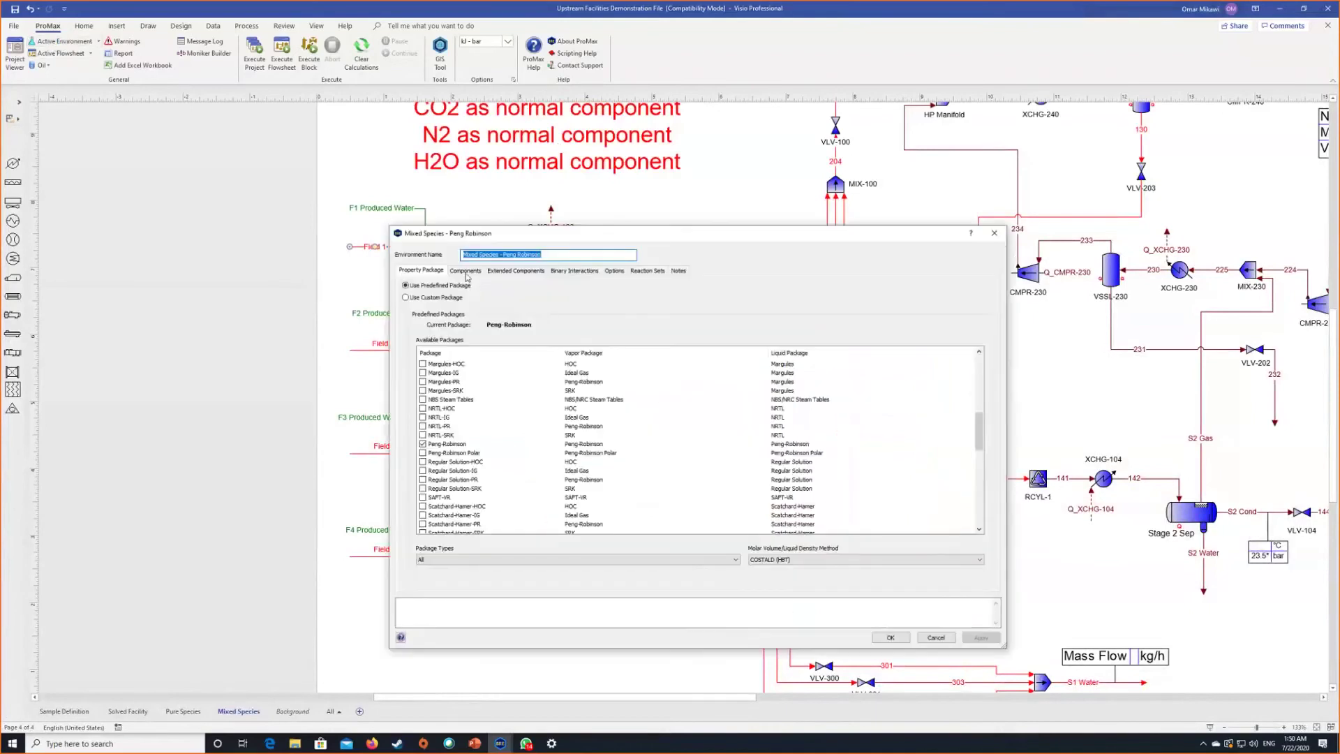
left_click(466, 271)
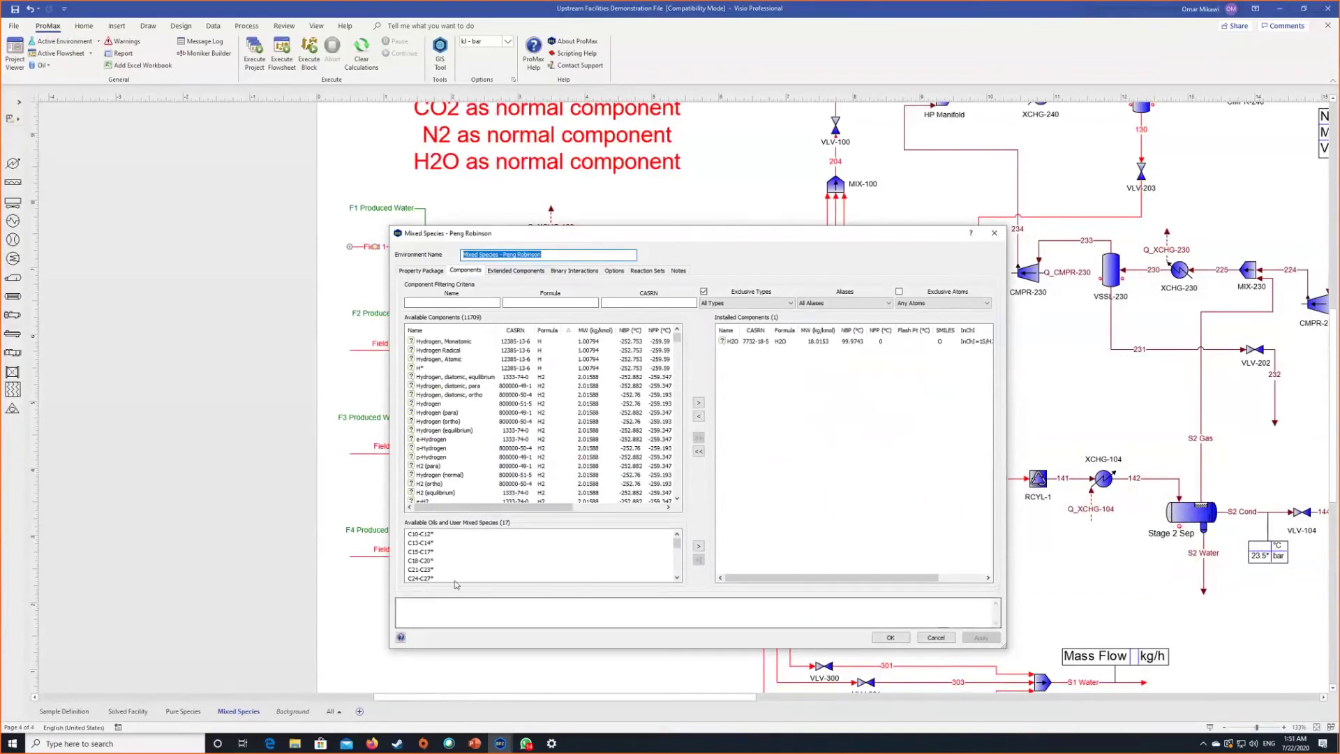
scroll(492, 552, "down", 4)
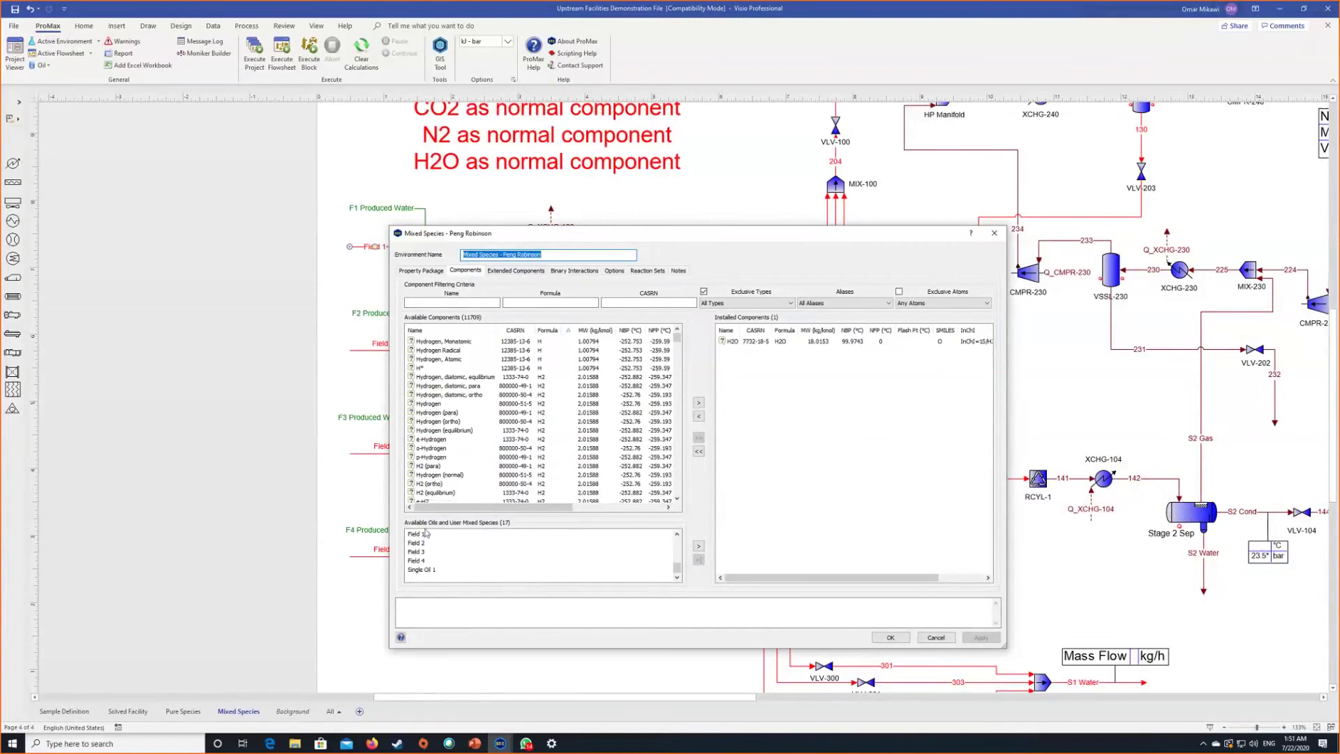
left_click(425, 533)
left_click(421, 563, "shift")
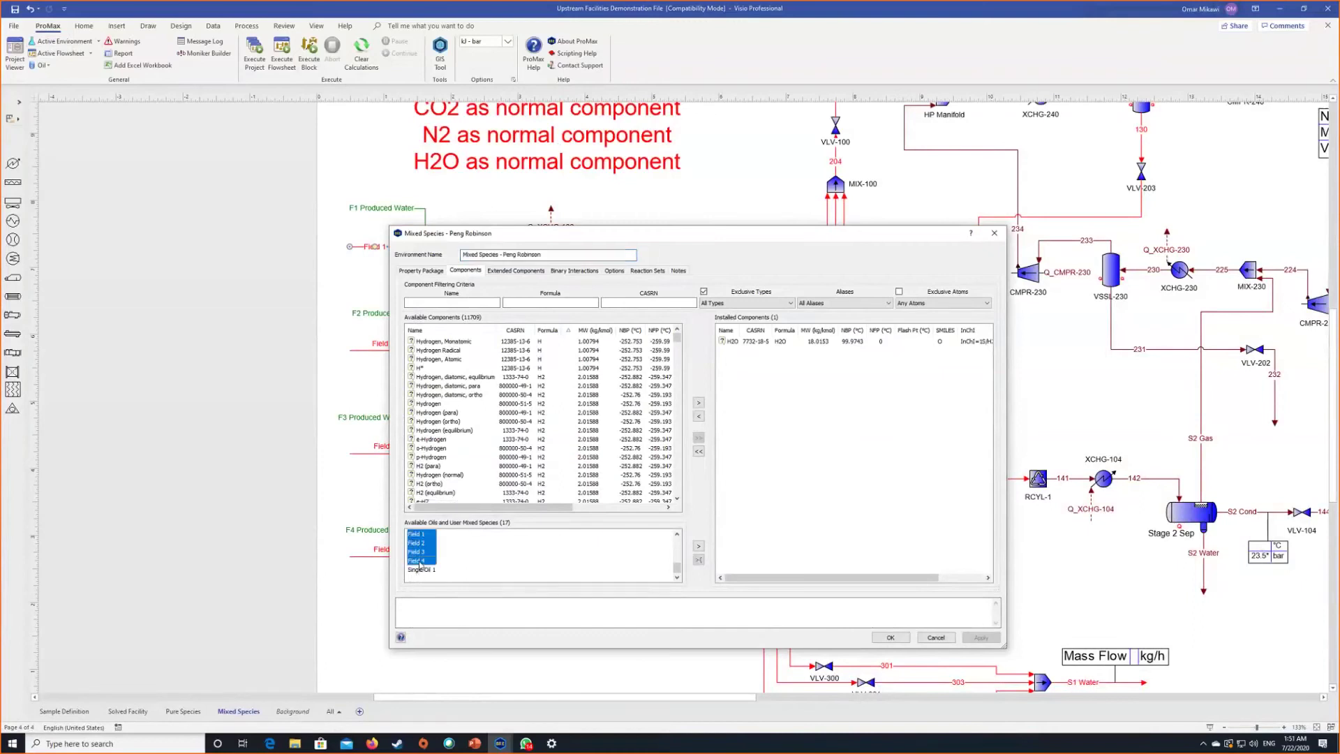
left_click(699, 545)
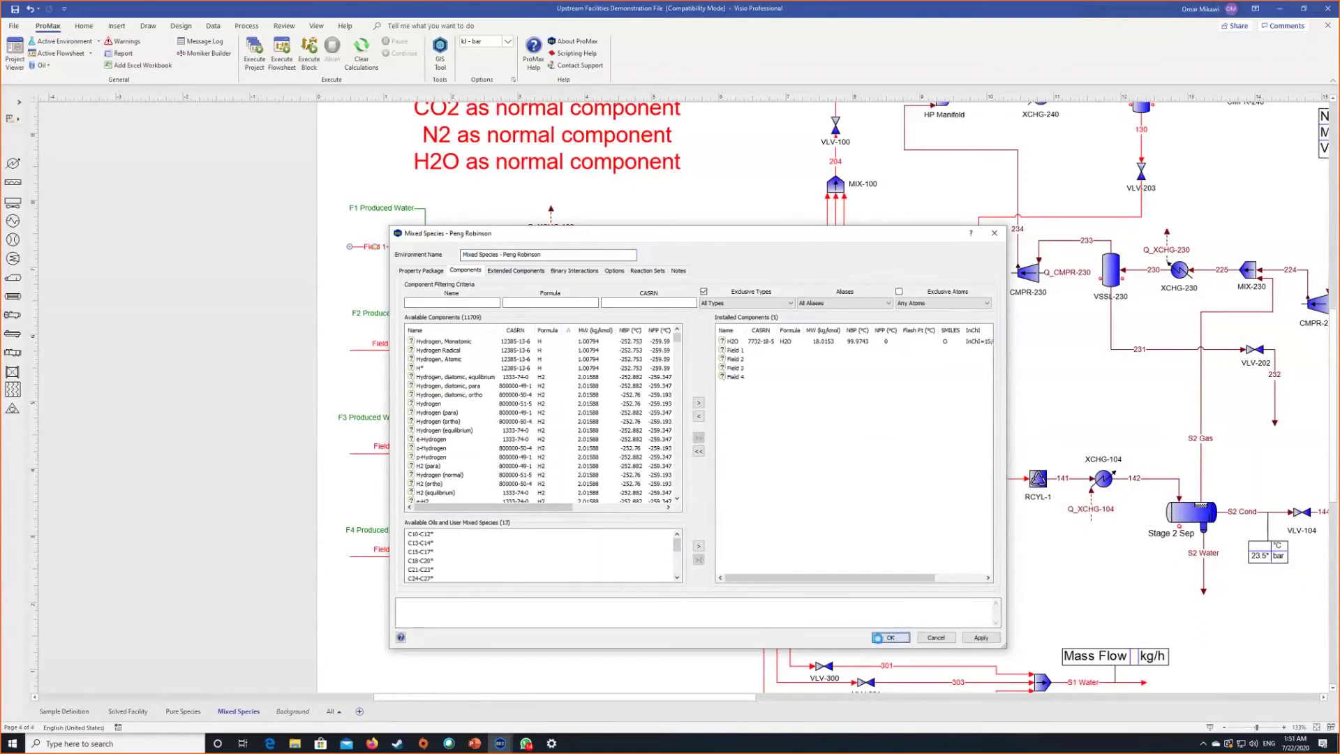
left_click(886, 637)
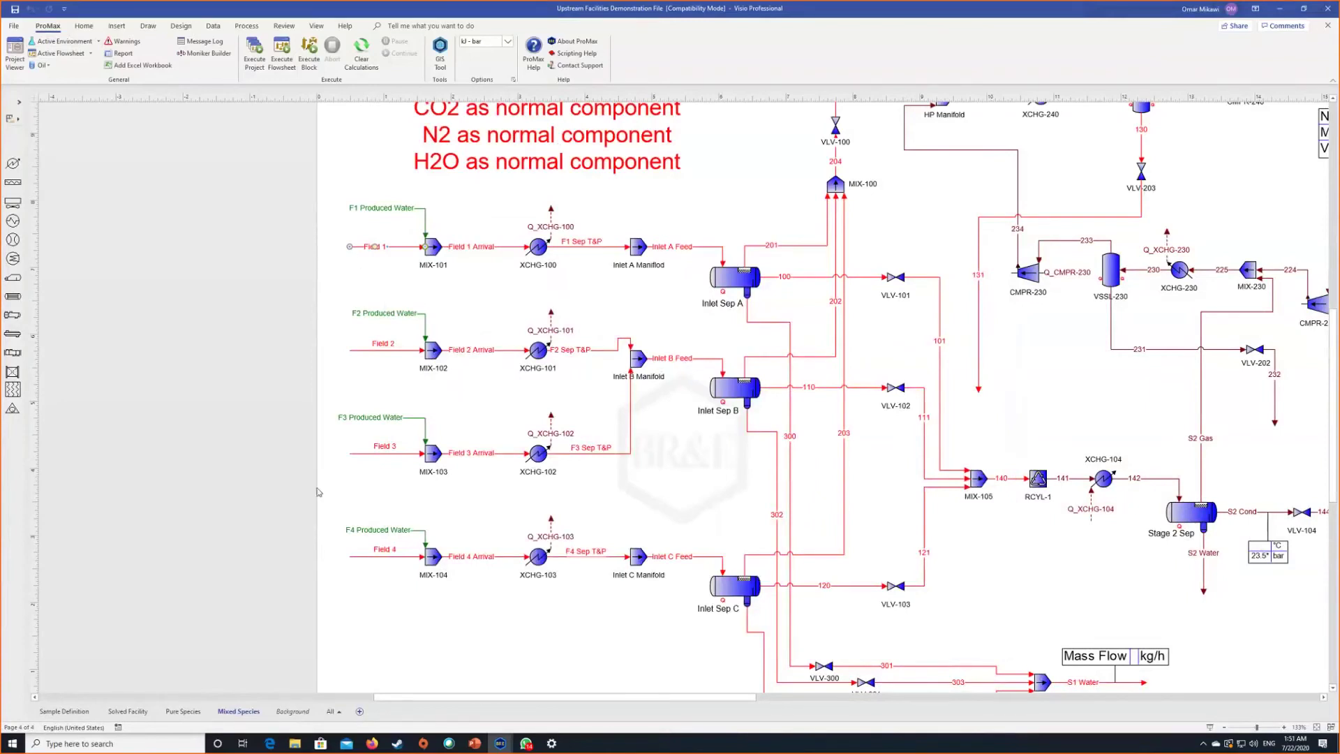
Step: Specify the Field 1 stream's composition as 100% mole fraction of the Field 1 species, treat missing values as zero, and return to the flowsheet
double_click(394, 247)
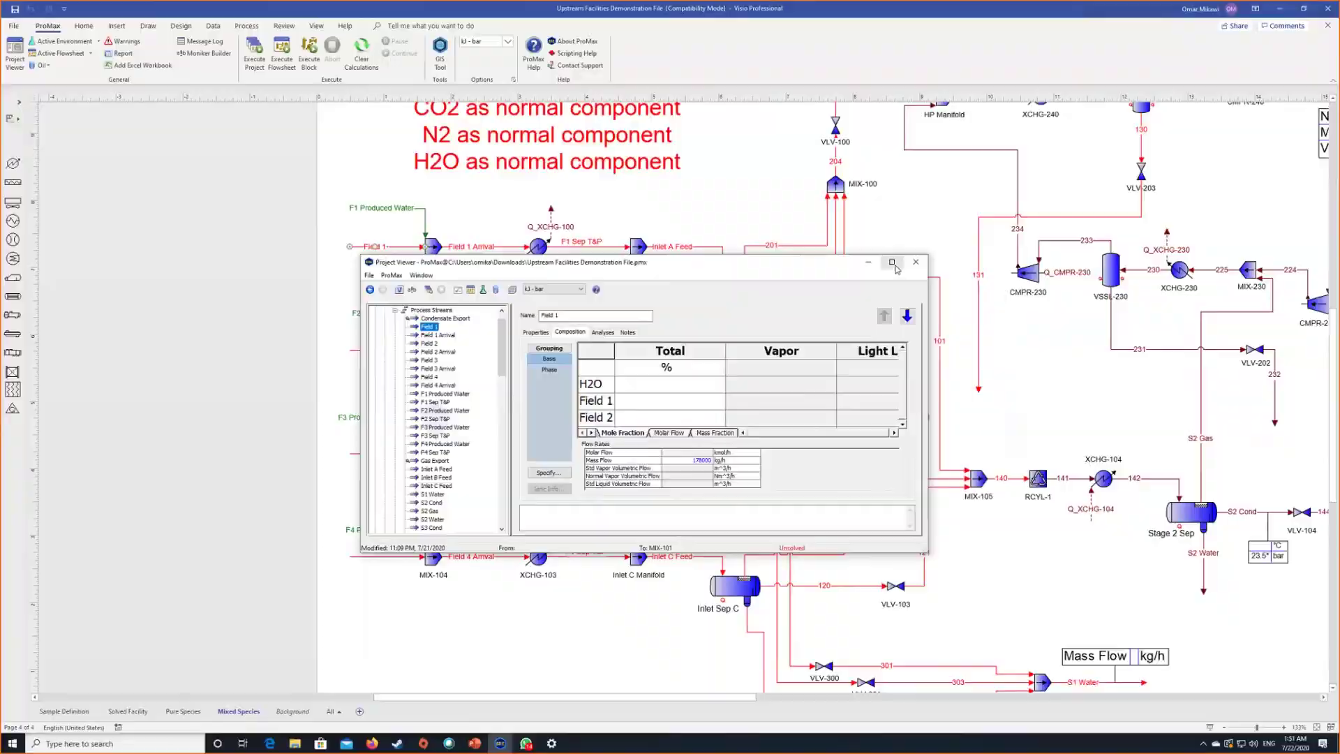
left_click(892, 262)
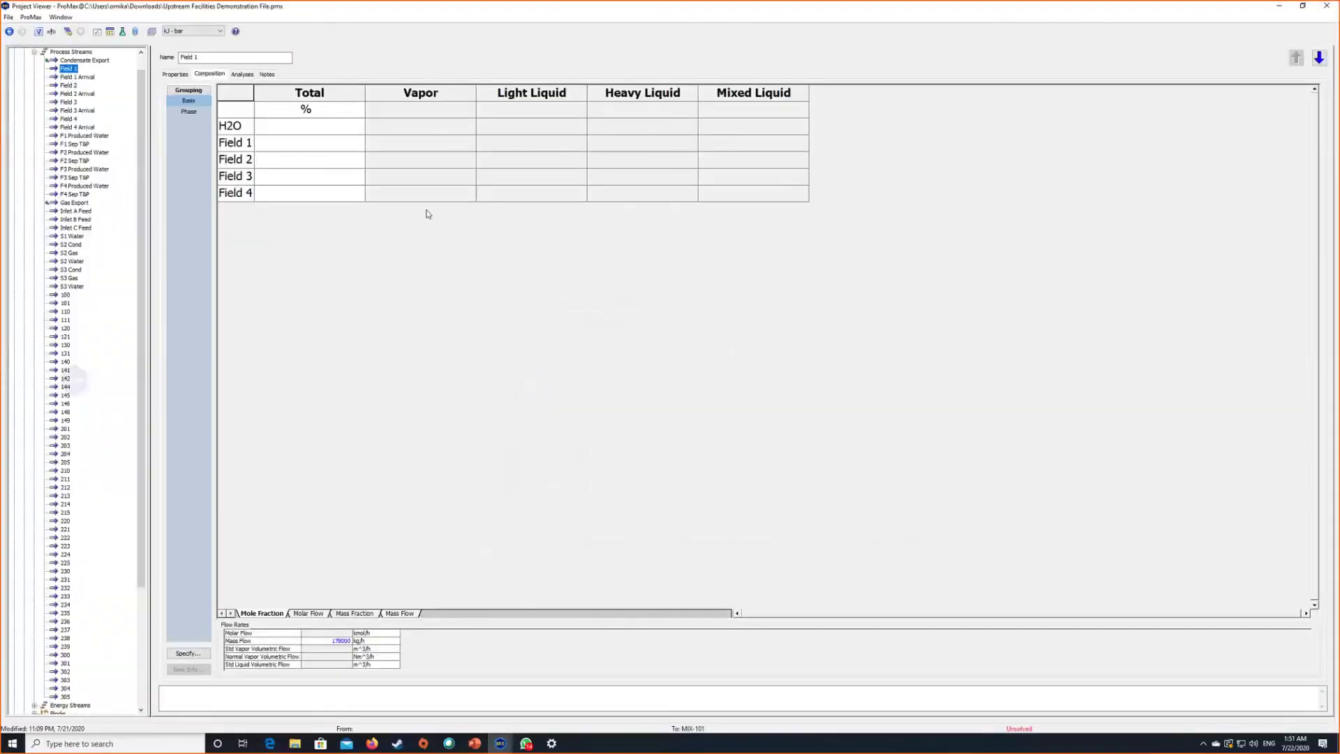
double_click(346, 156)
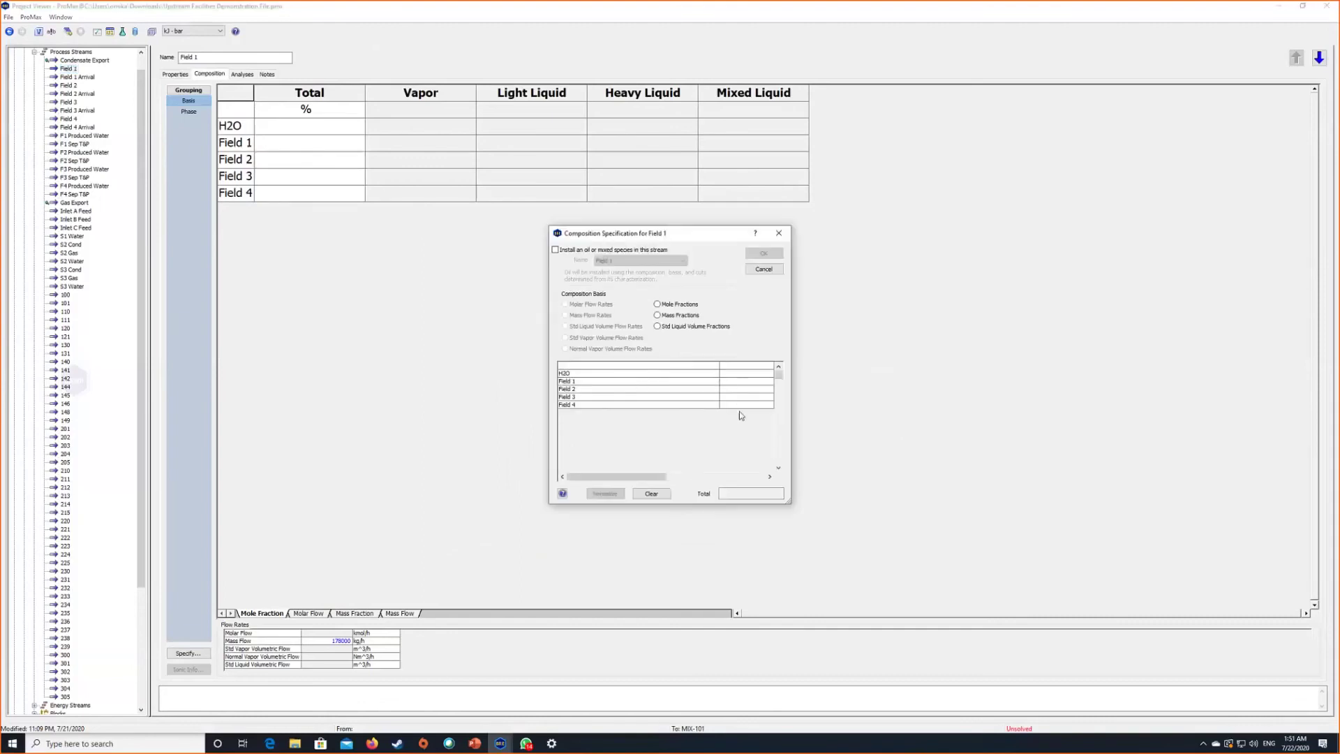
key("Down")
key("Right")
type("100")
key("Return")
left_click(766, 254)
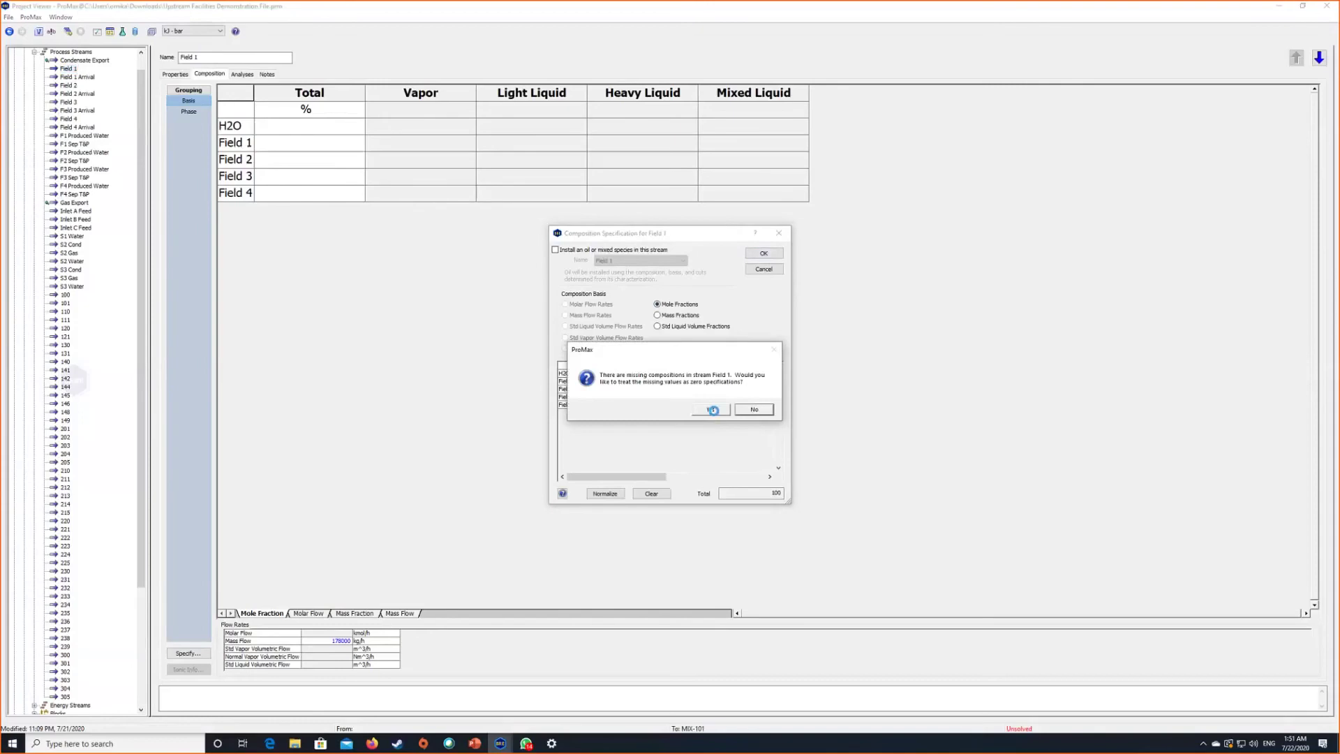
left_click(707, 414)
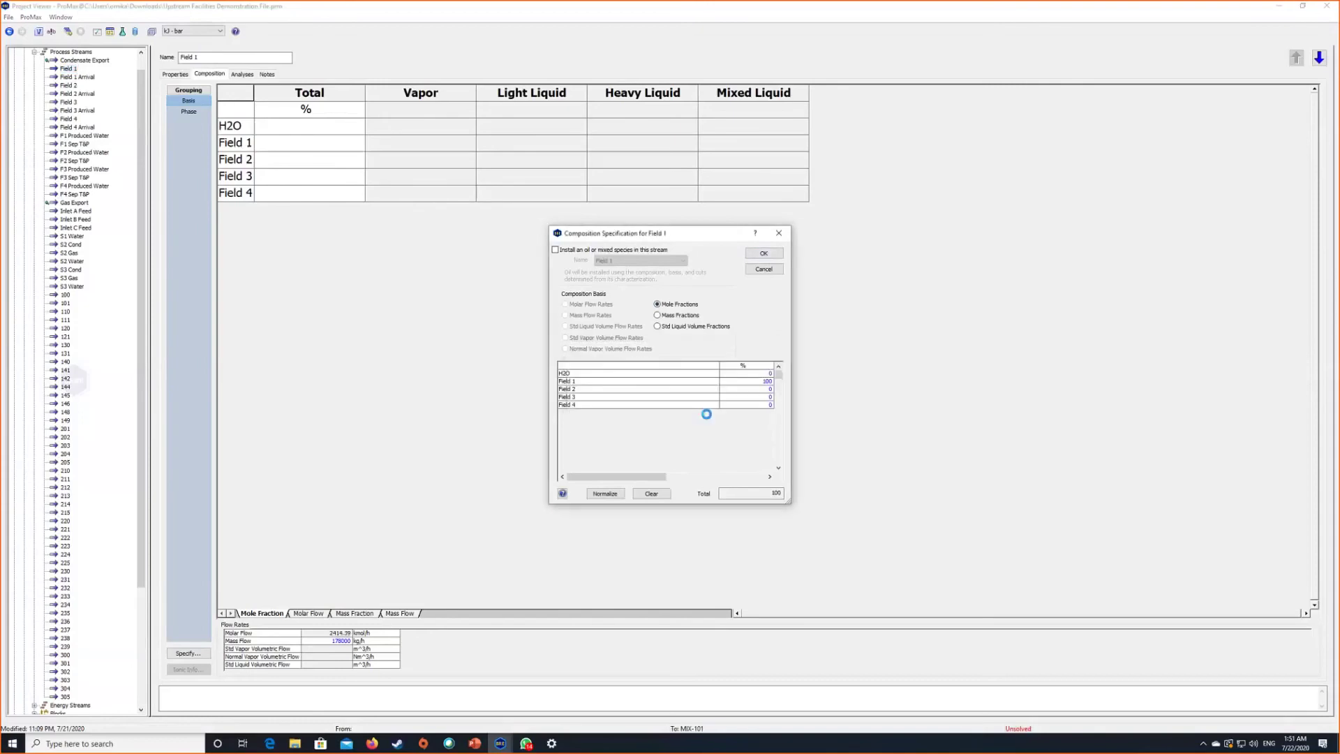
left_click(1280, 6)
scroll(460, 331, "down", 1)
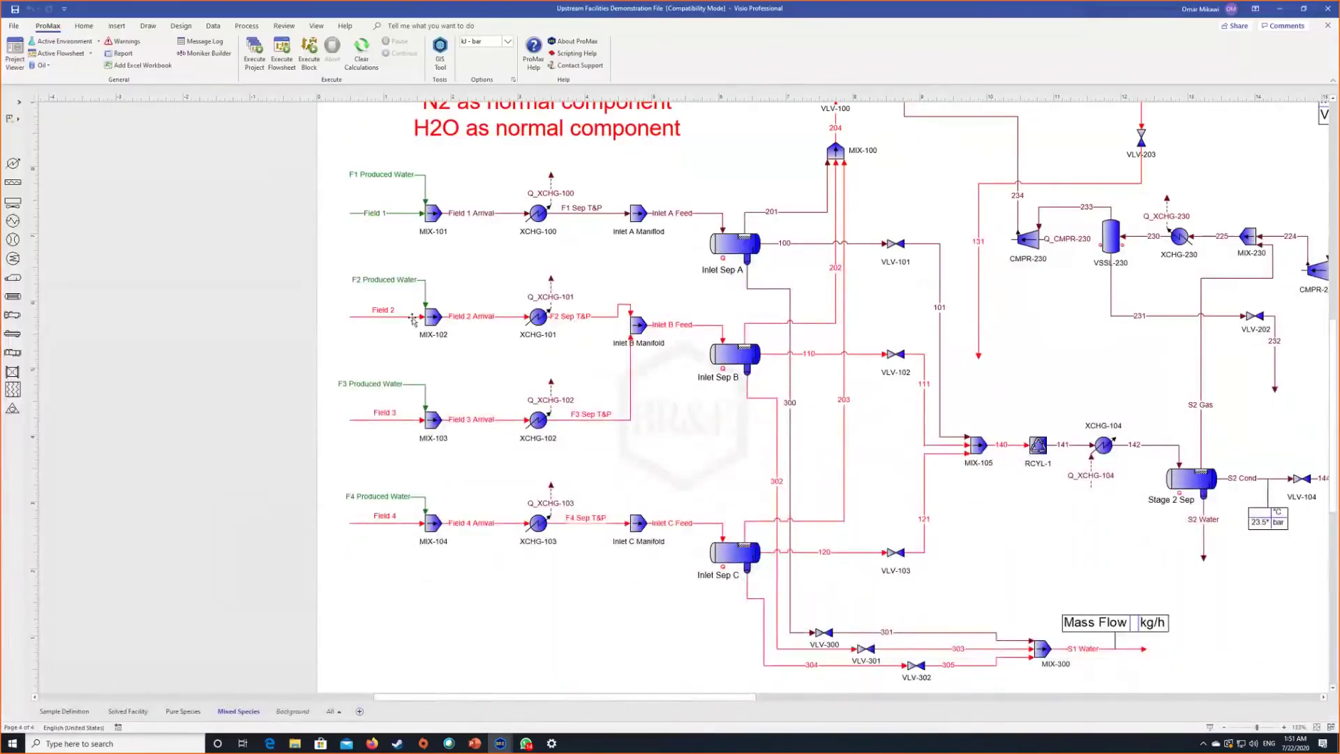
Step: Specify the Field 2 stream's composition as 100% mole fraction of the Field 2 species, treating missing values as zero
double_click(413, 317)
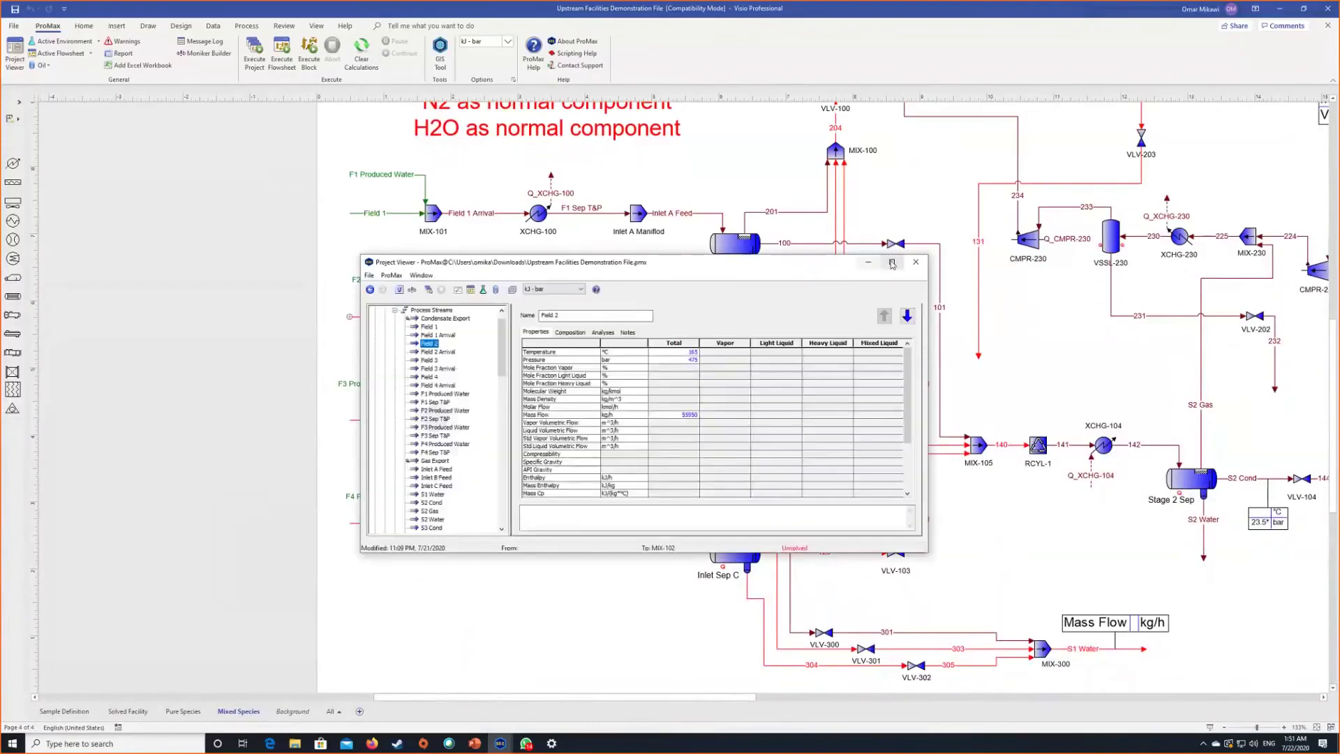
left_click(892, 262)
left_click(209, 74)
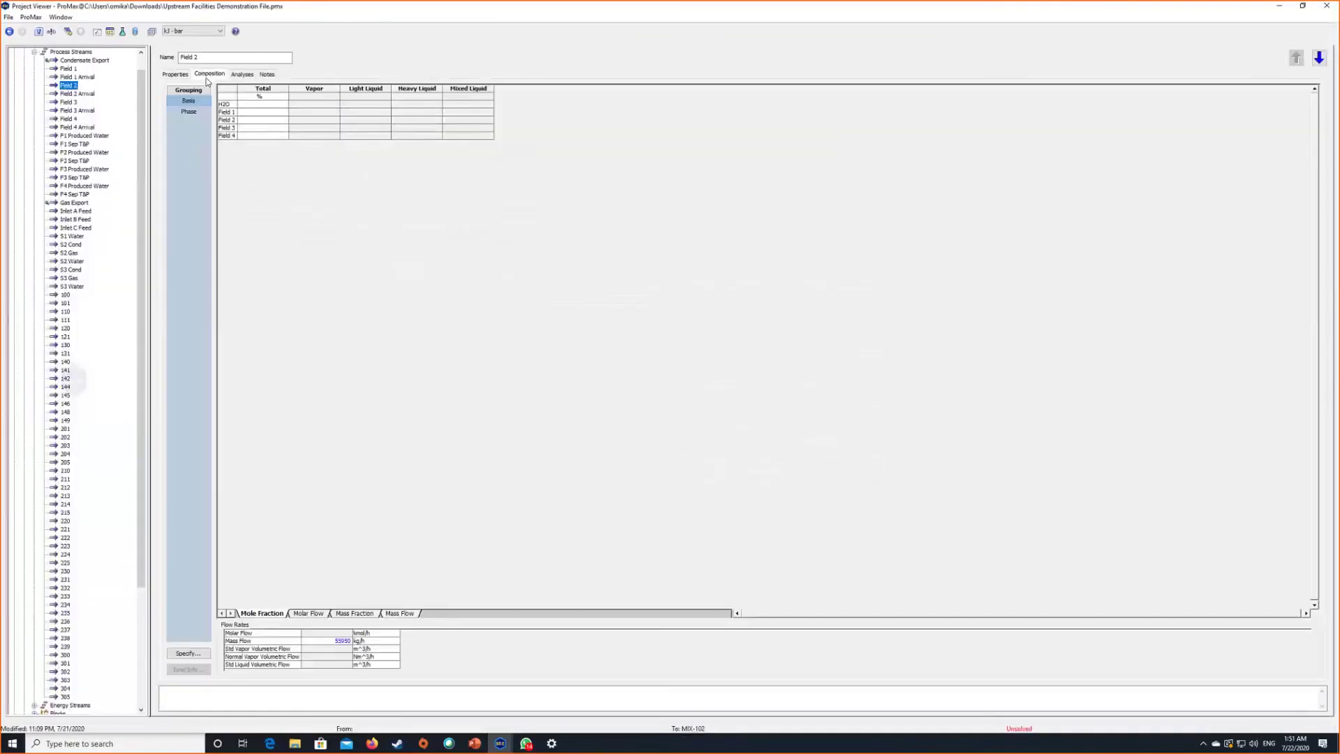
double_click(273, 120)
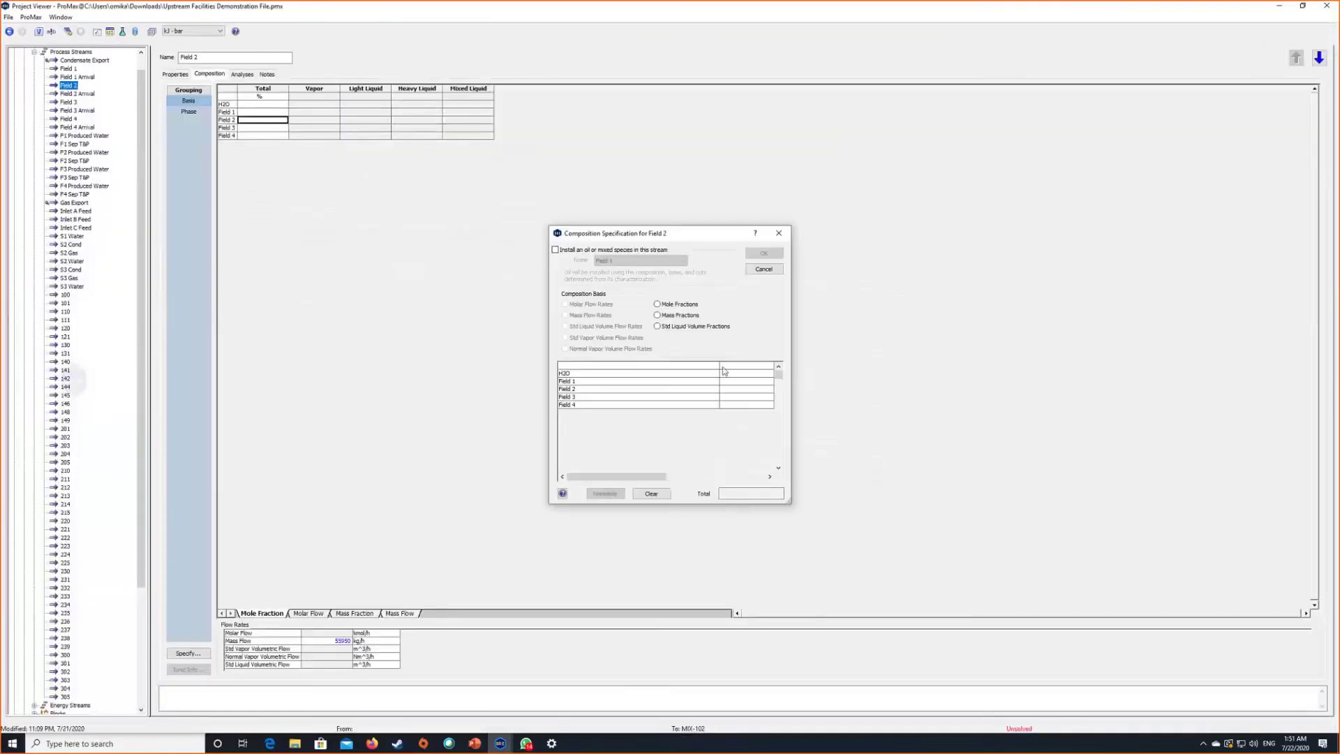
type("100")
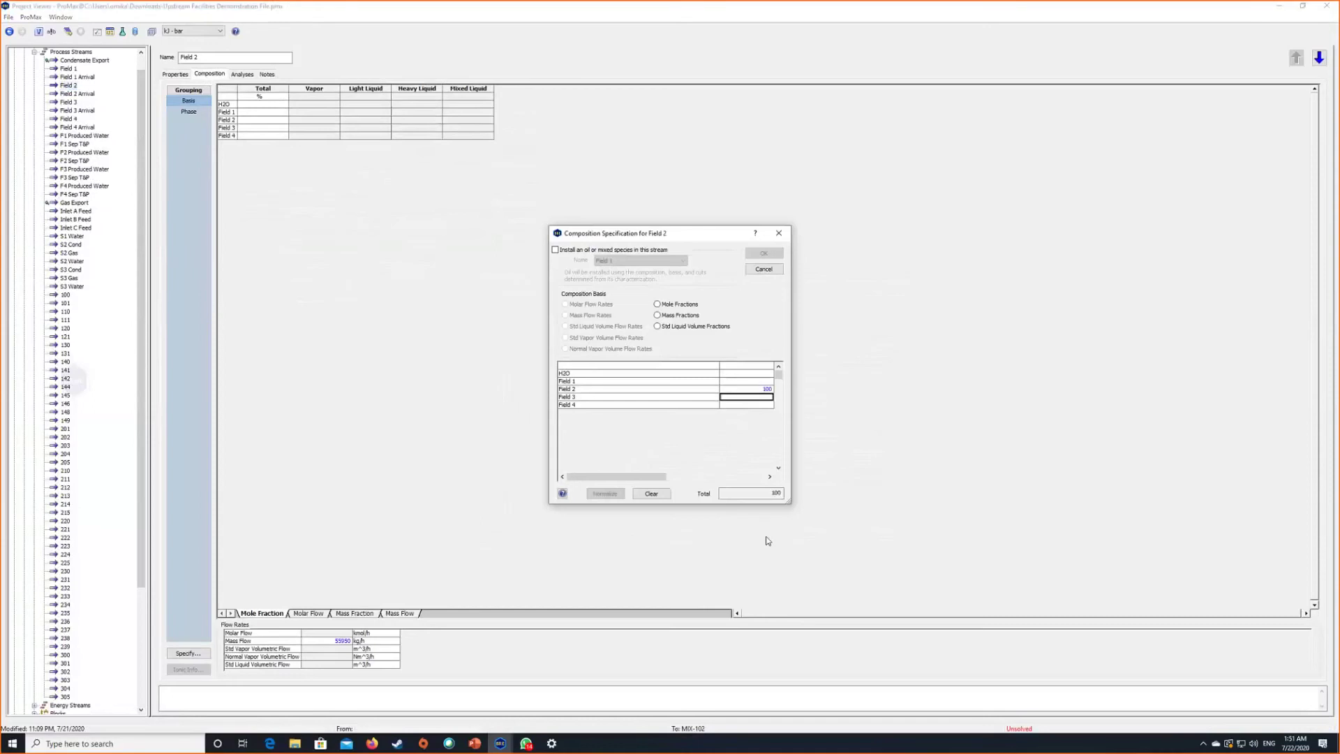
key("Return")
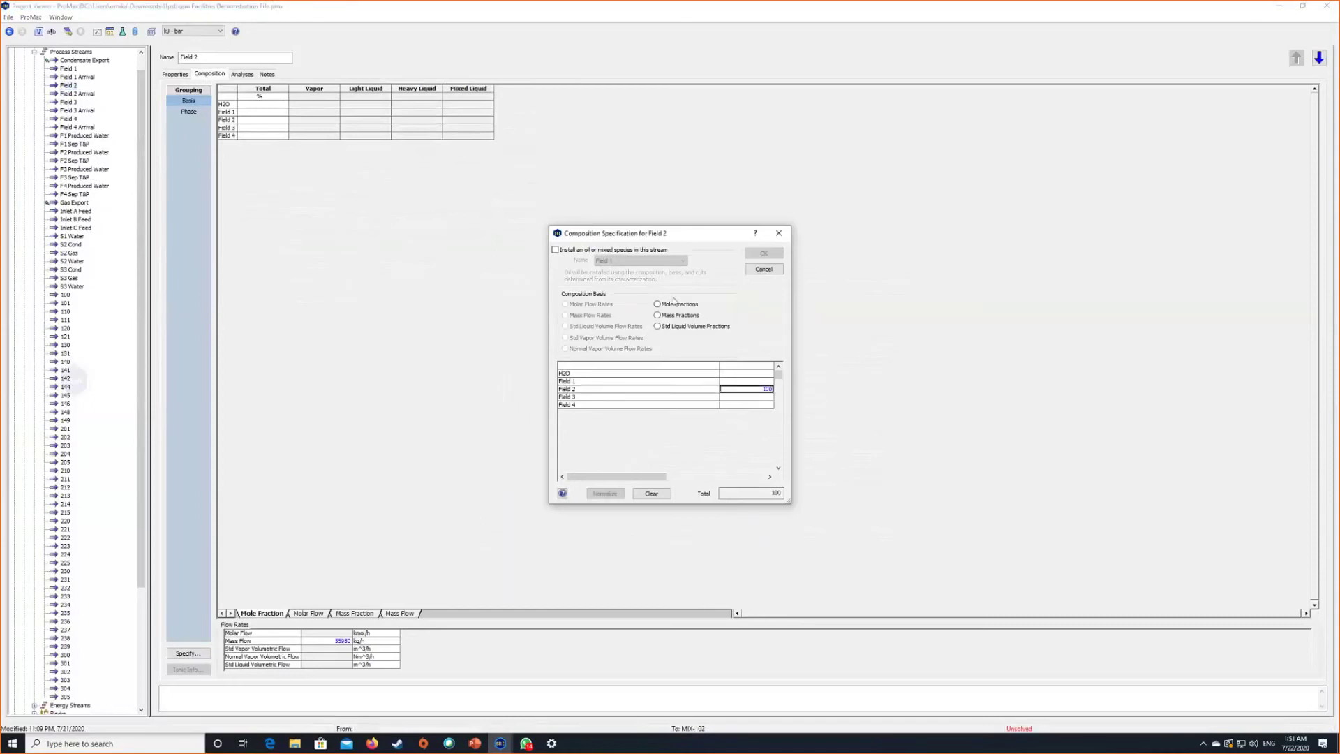
left_click(671, 304)
key("Return")
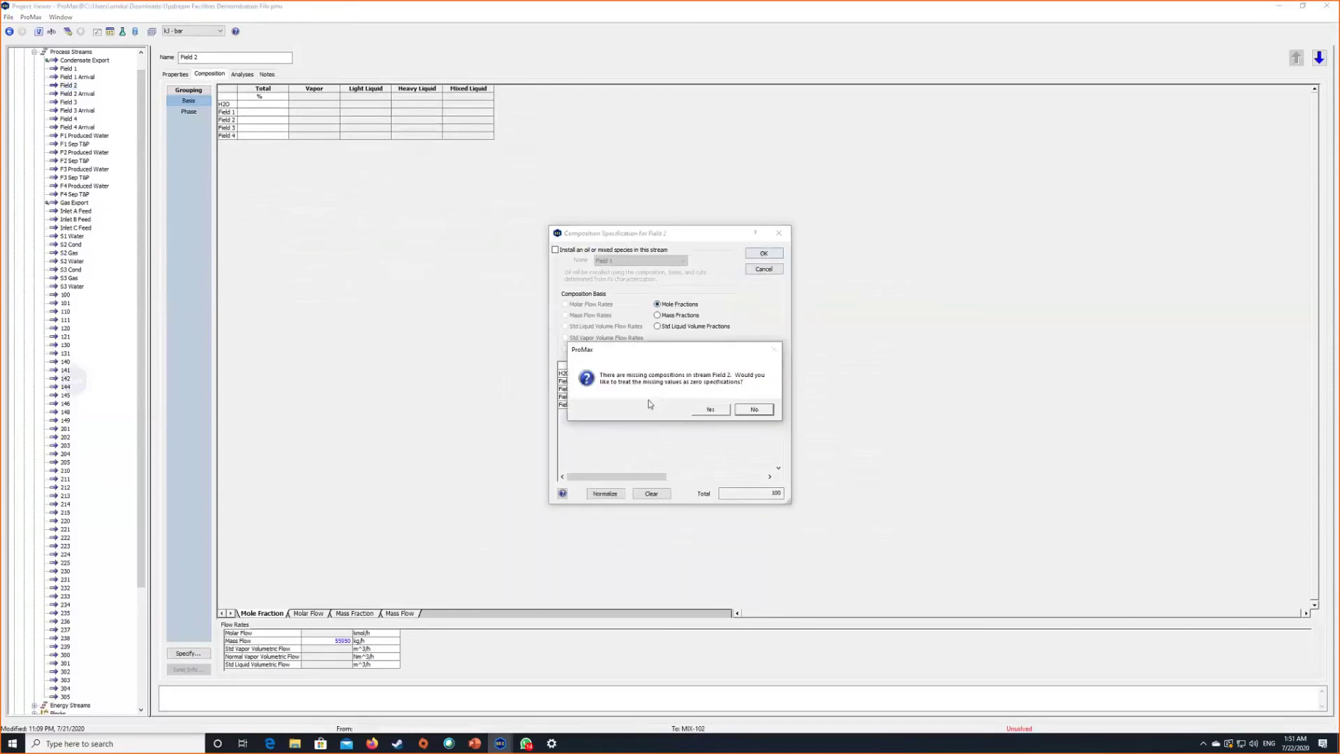
left_click(708, 410)
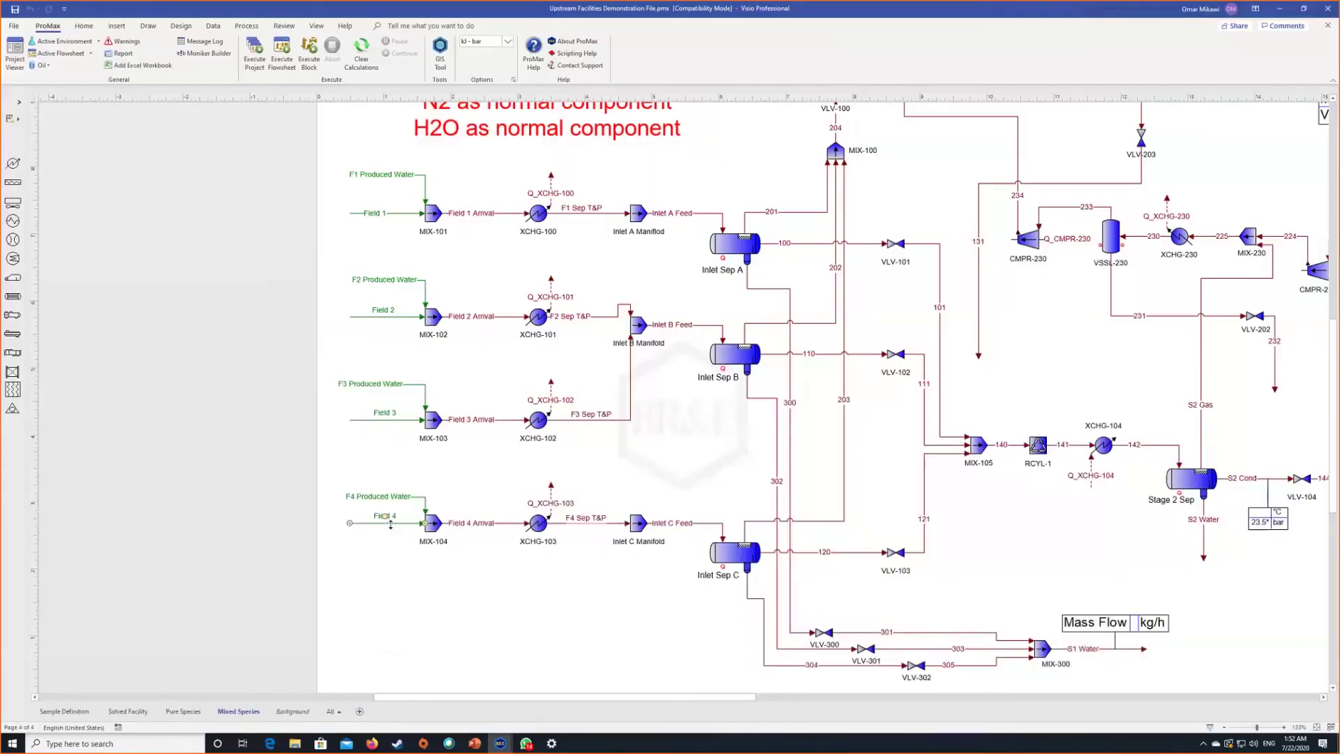
Step: Check the specified compositions of the Field 4, Field 3, Field 2 and Field 1 inlet streams and return to the flowsheet
double_click(390, 522)
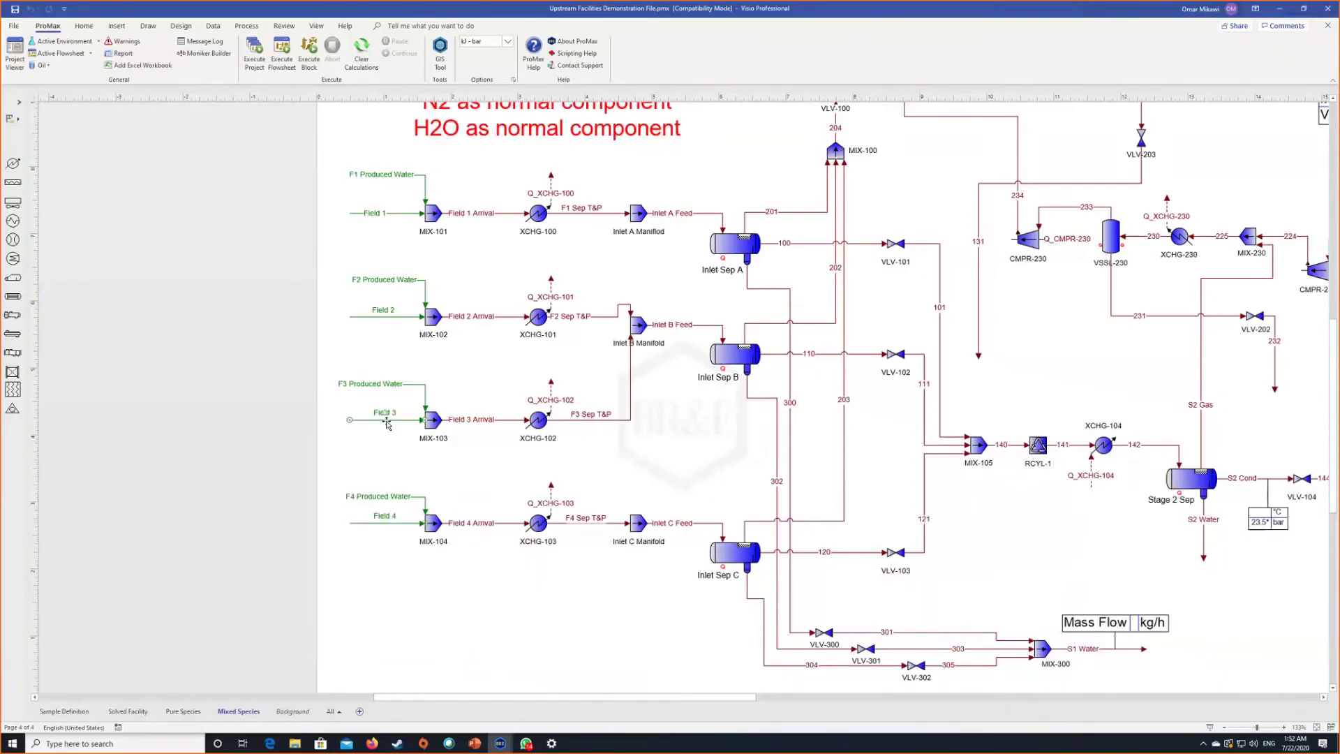
double_click(387, 420)
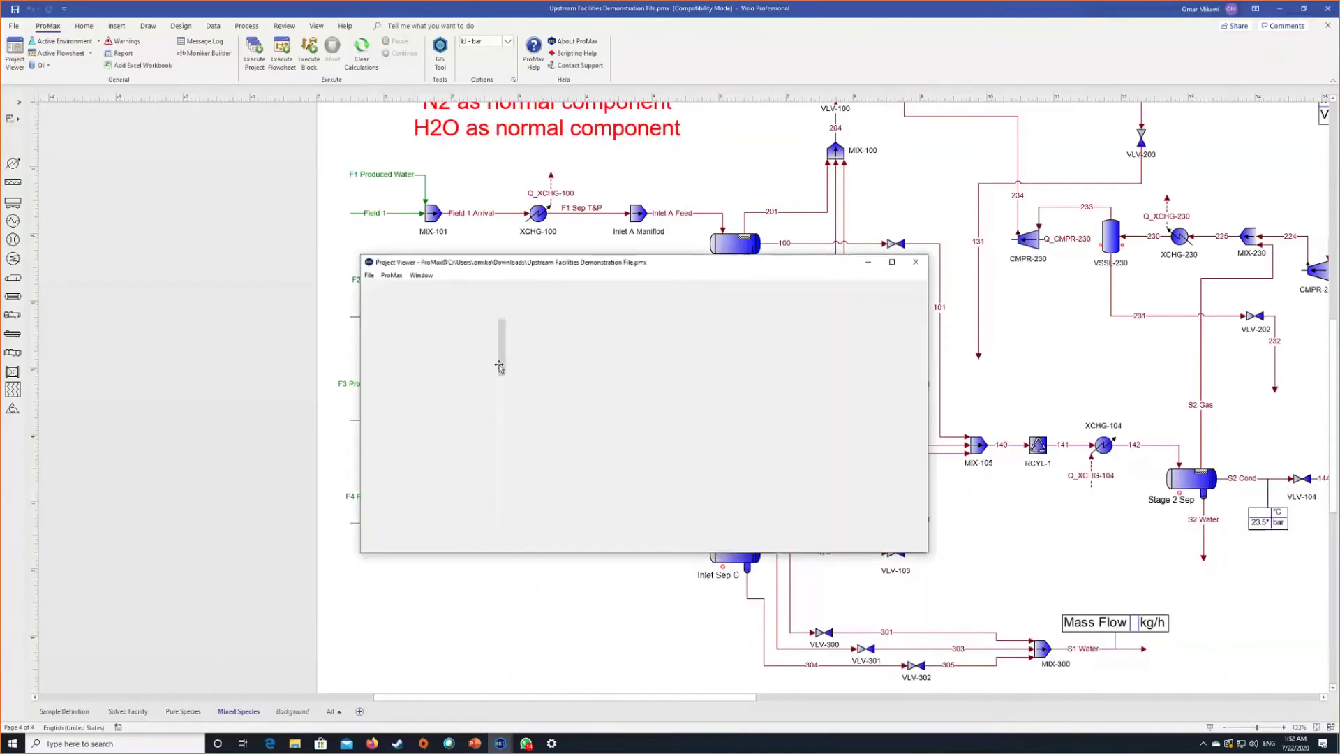
left_click(867, 263)
double_click(371, 317)
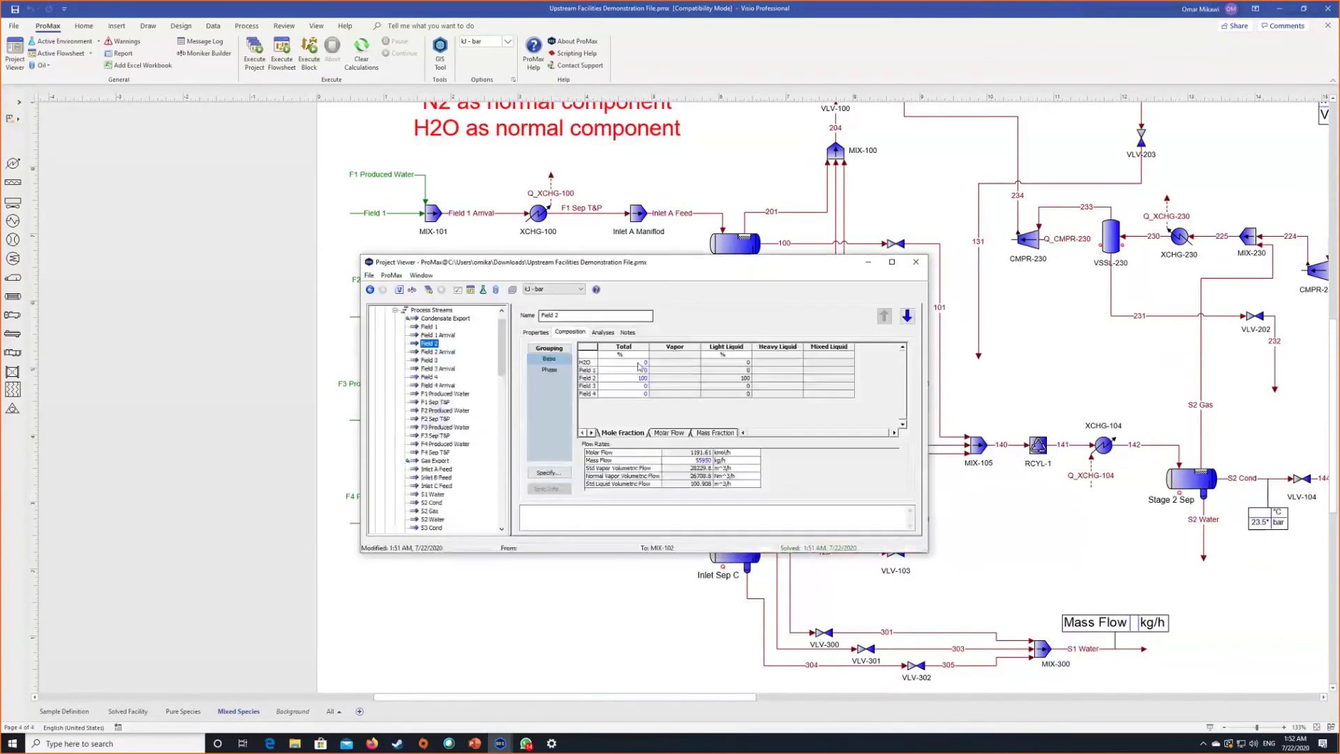
left_click(867, 262)
double_click(386, 213)
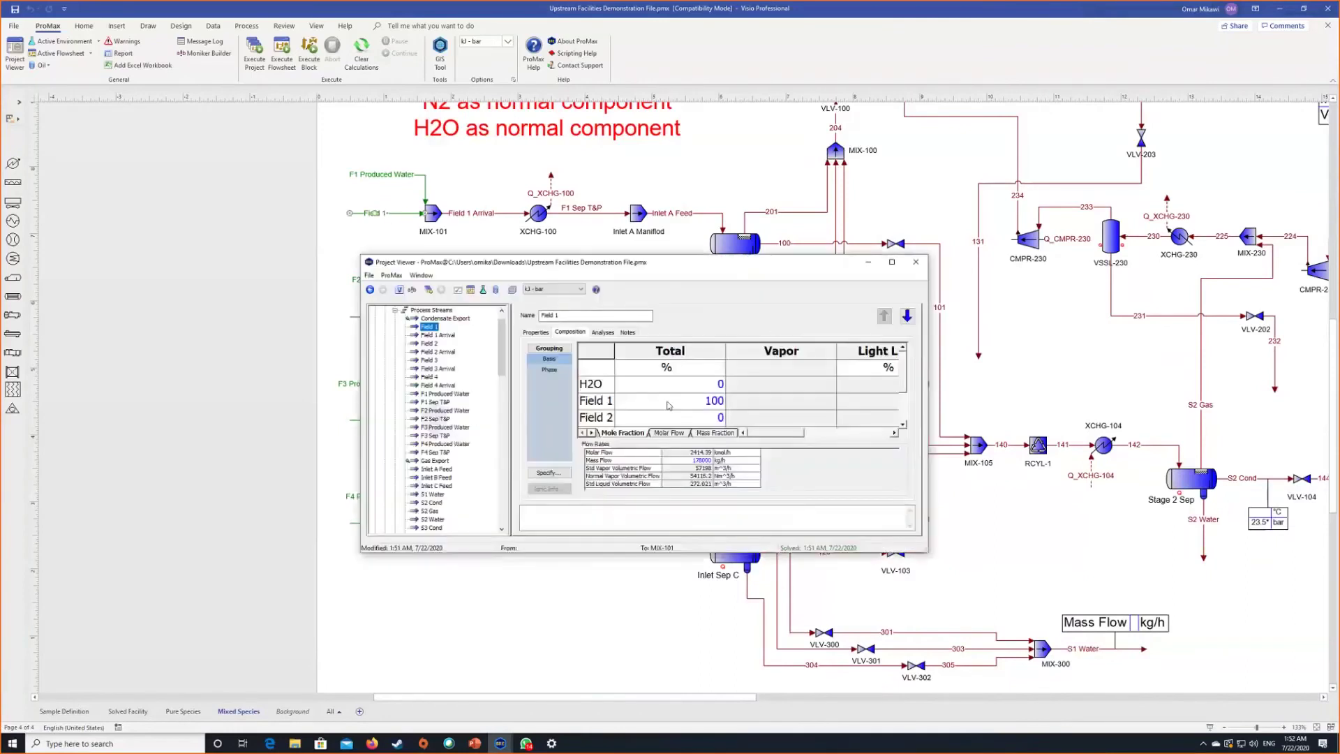
left_click(917, 263)
Step: Examine how much each field species contributes to the Gas Export stream's mole fraction composition and return to the flowsheet
scroll(916, 262, "down", 2)
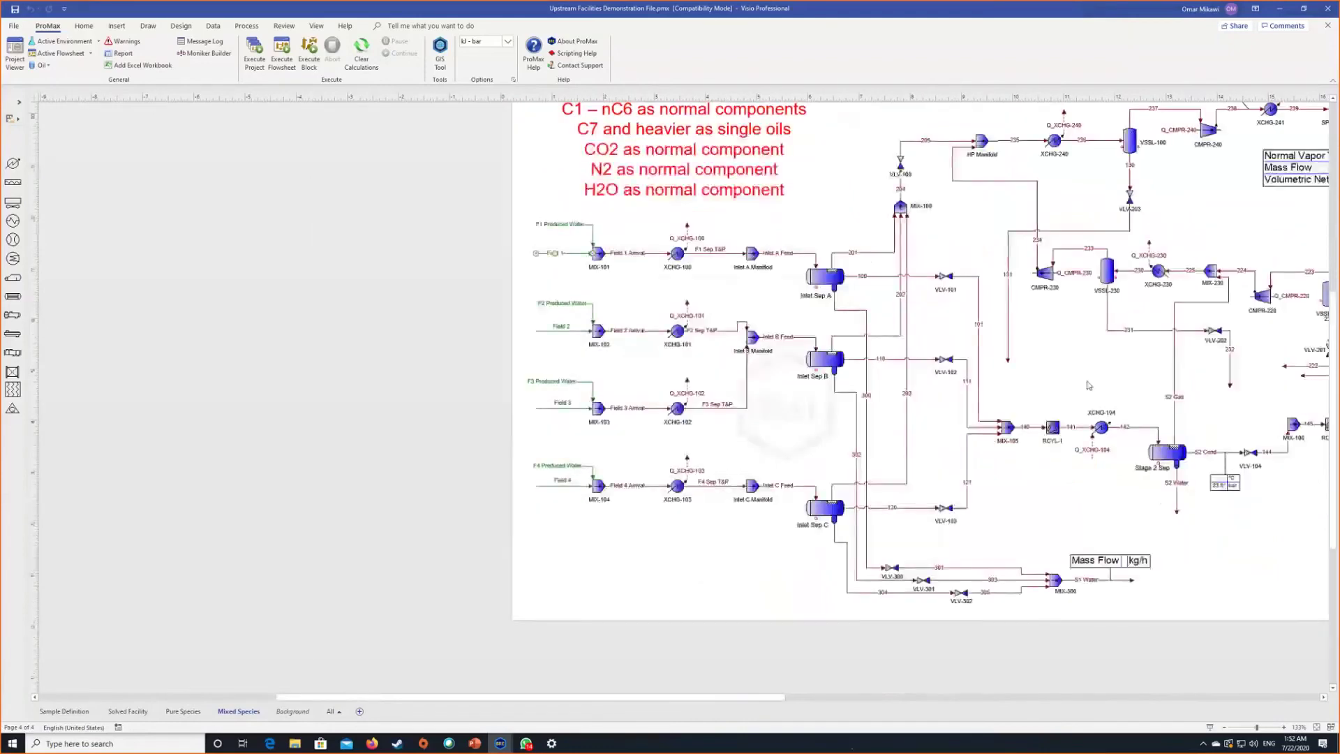
left_click_drag(761, 701, 855, 700)
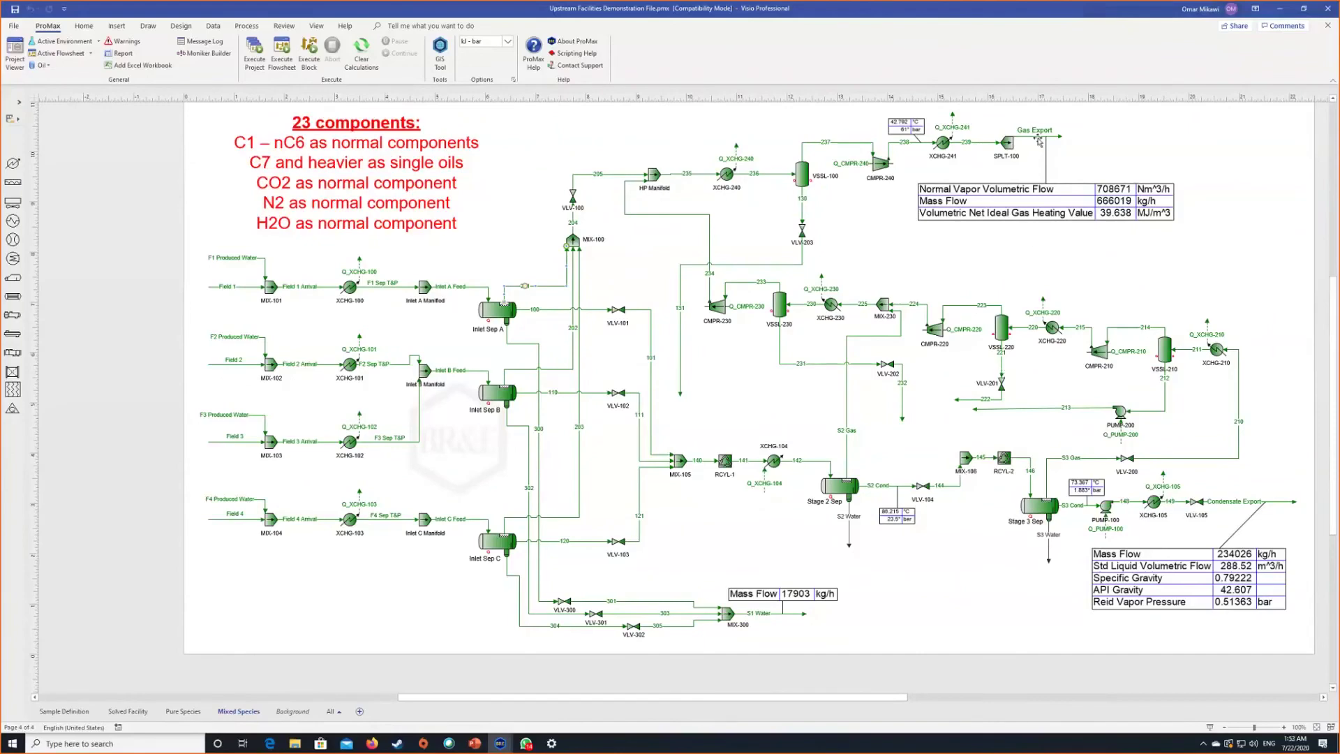
double_click(1039, 140)
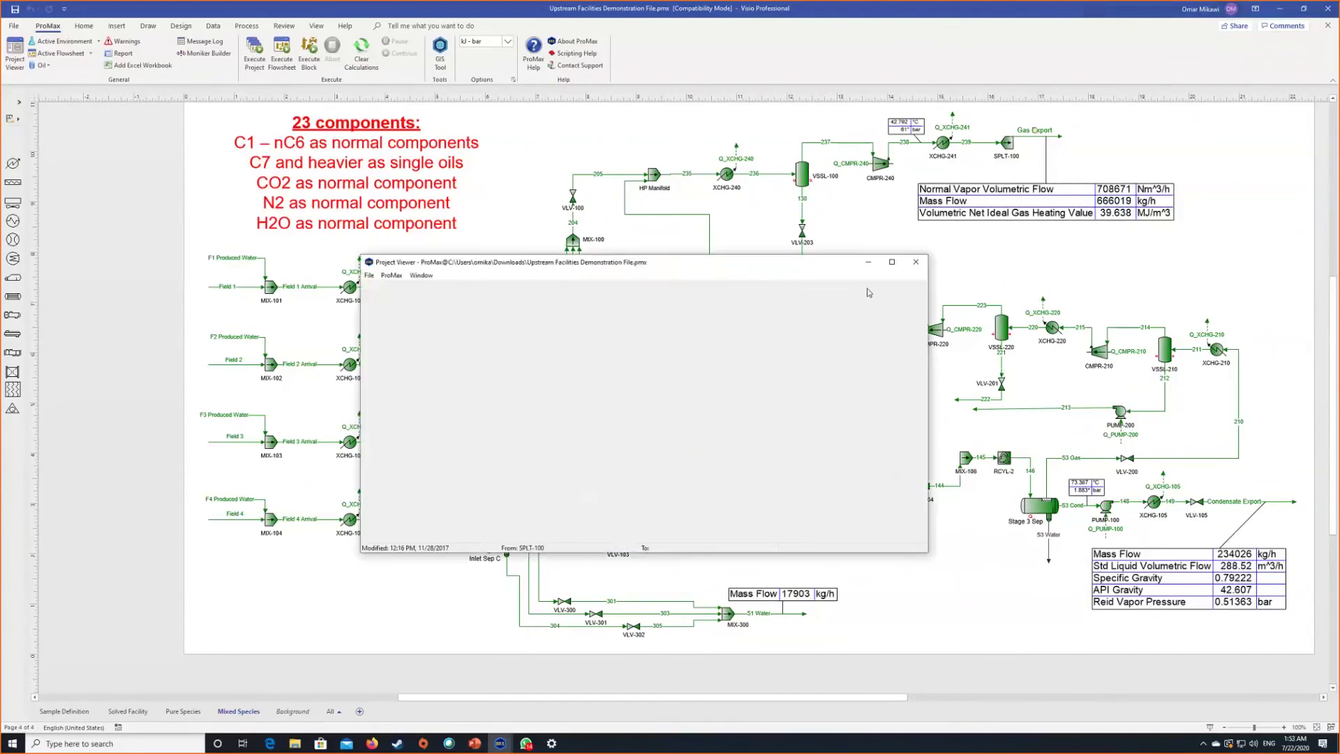
left_click(891, 261)
left_click(210, 73)
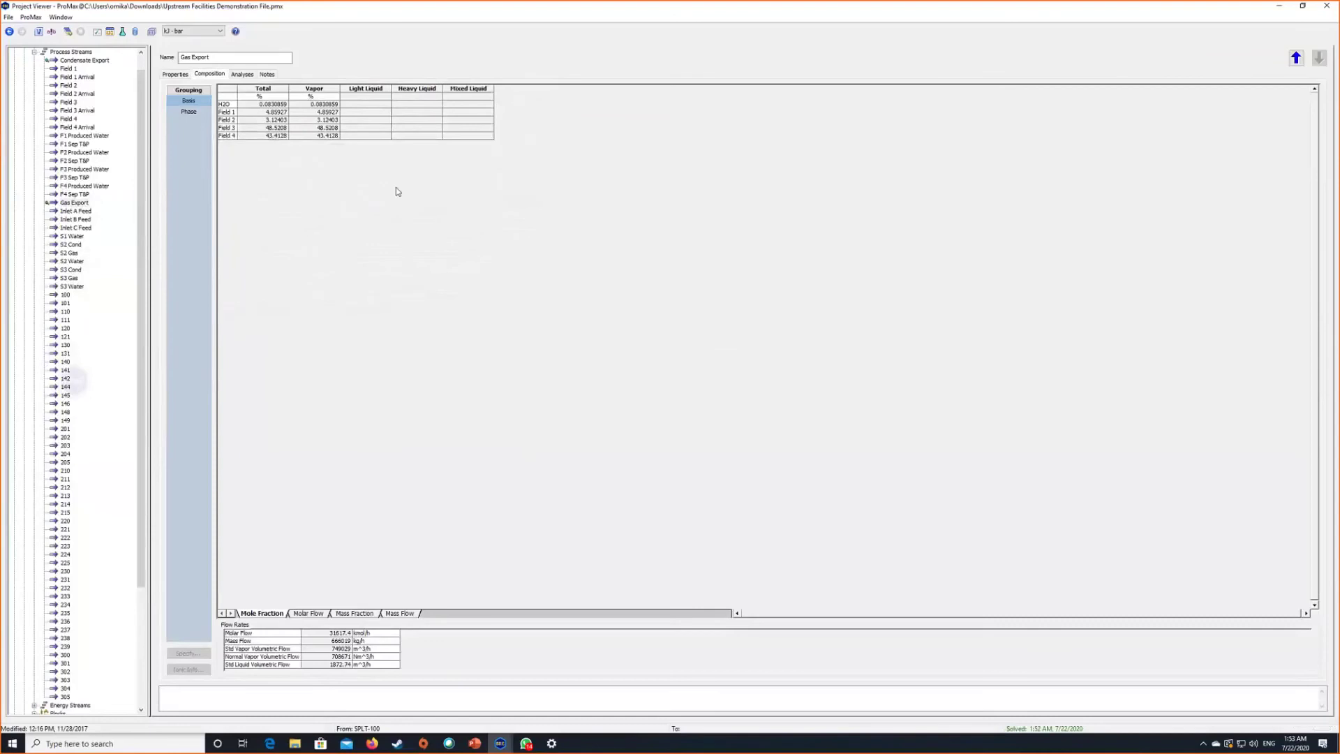
scroll(397, 192, "up", 3)
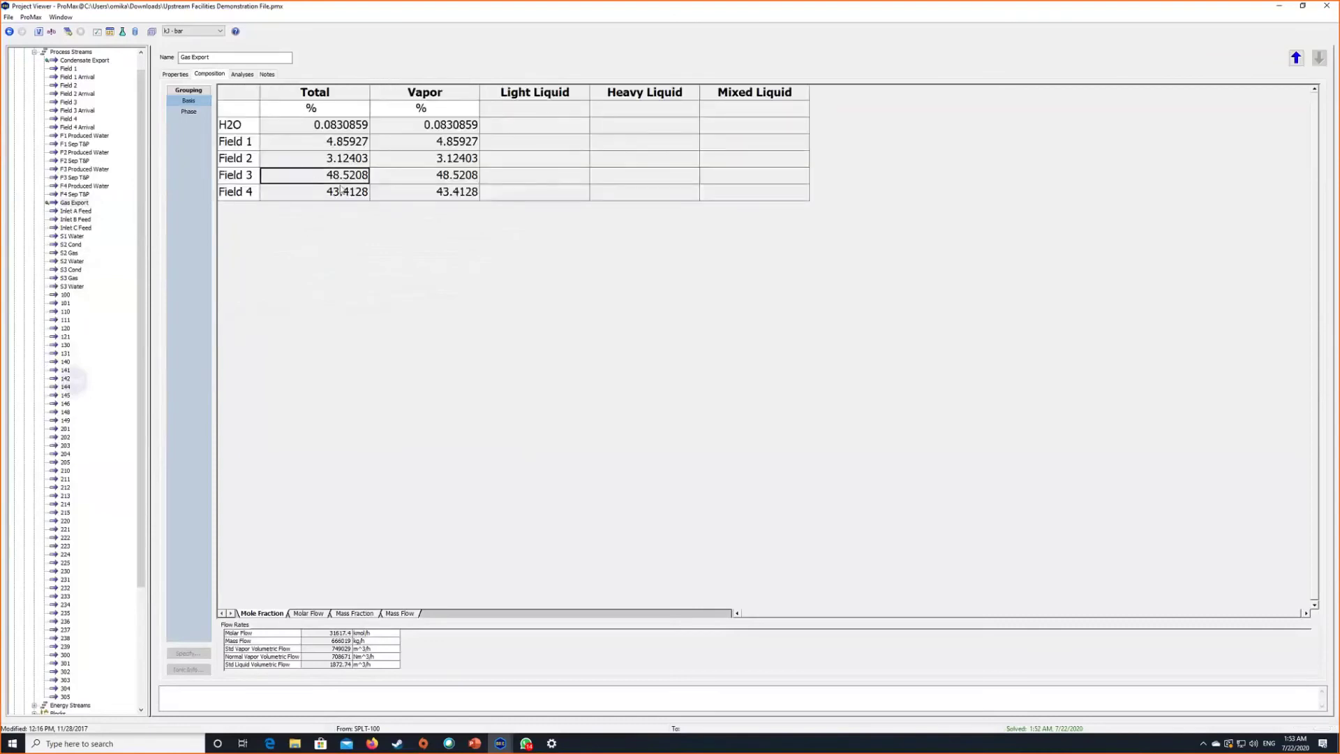
left_click(340, 190)
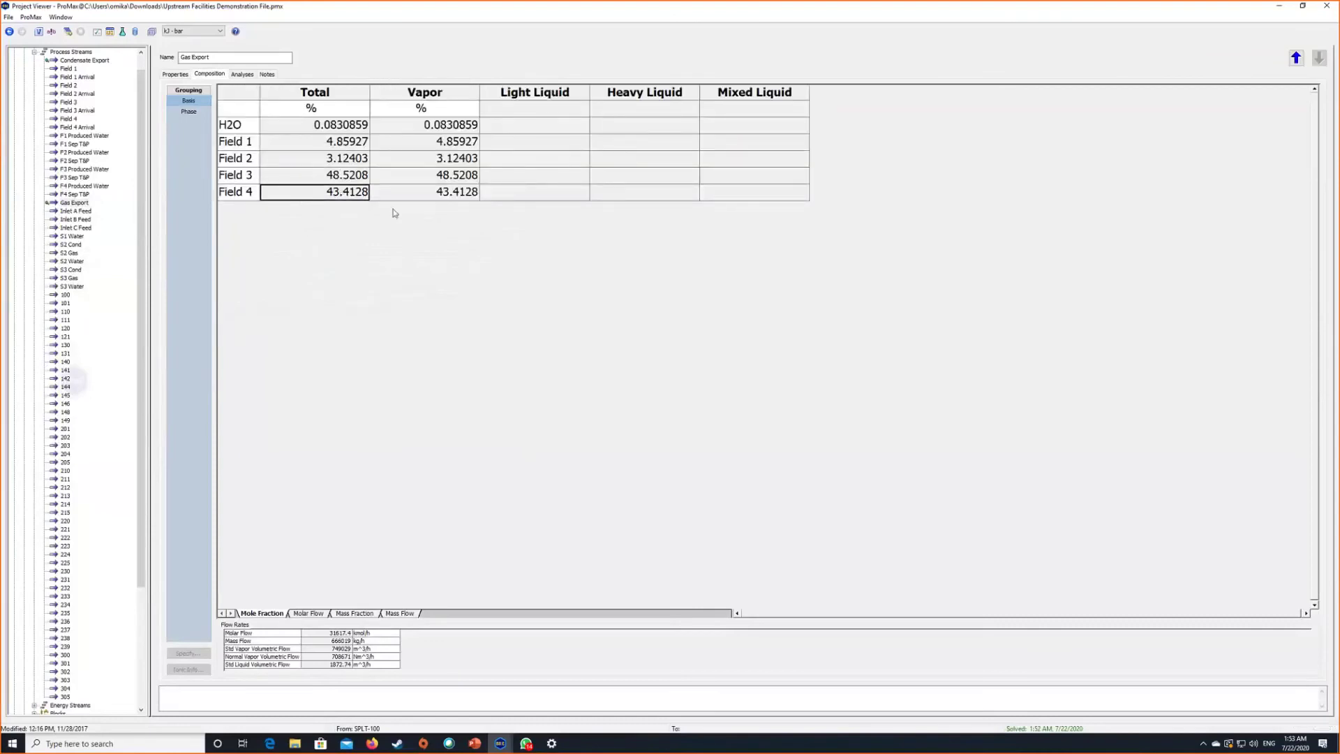
left_click(323, 144)
key("Down")
left_click(1280, 5)
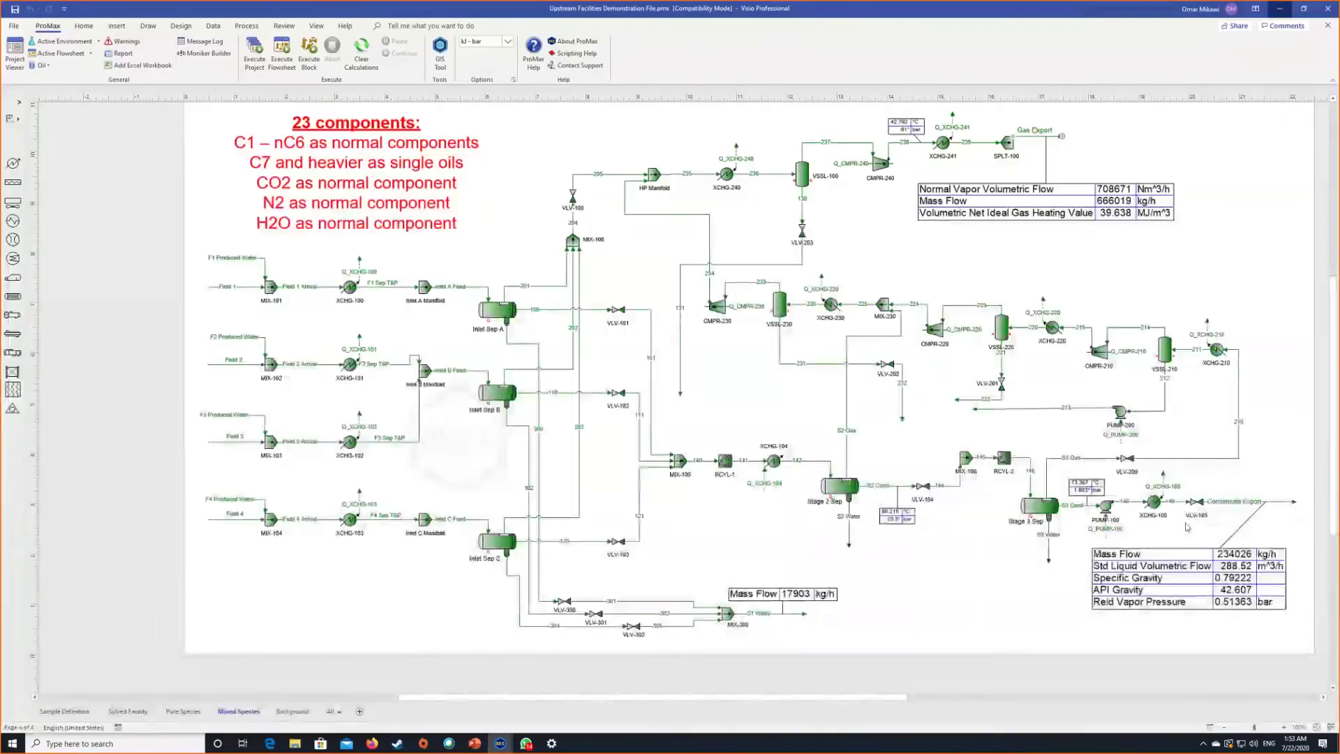
Step: Examine the mole fraction contribution of each field species in the Condensate Export stream and return to the flowsheet
scroll(1239, 405, "down", 2)
double_click(1239, 405)
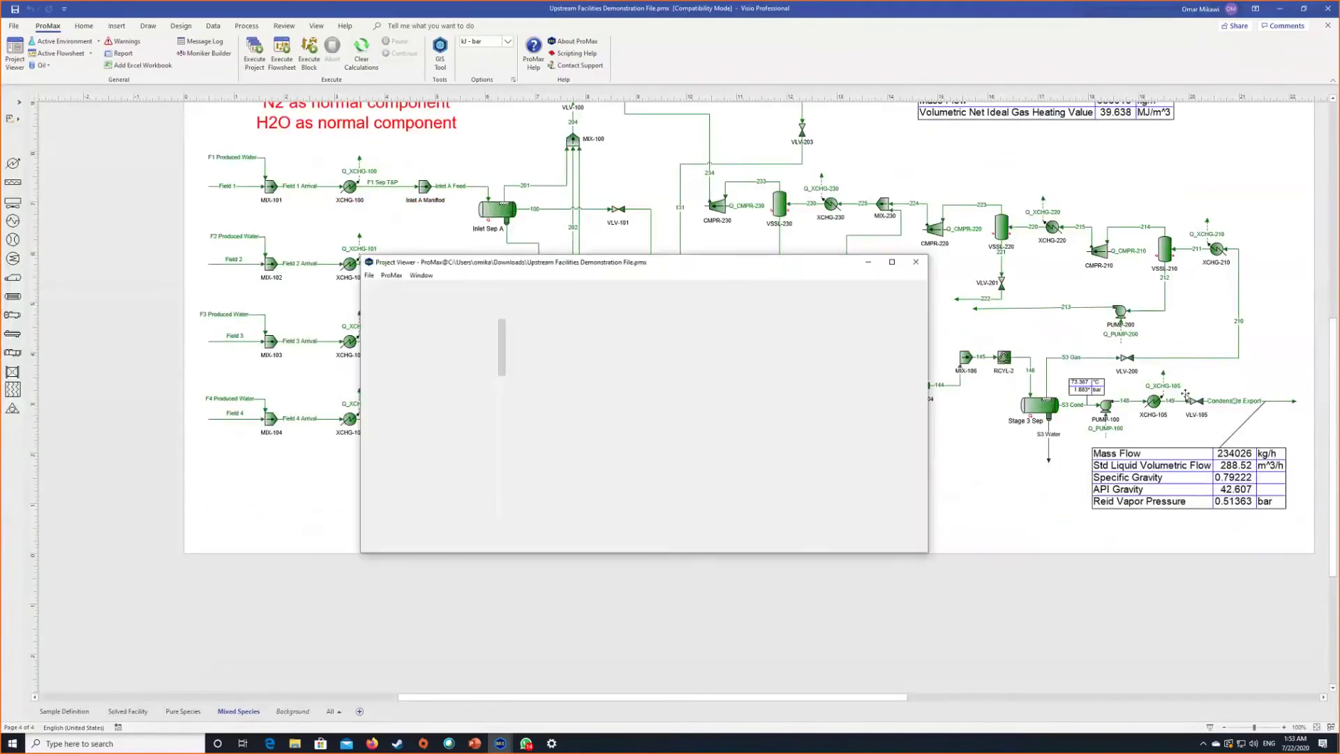
left_click(893, 264)
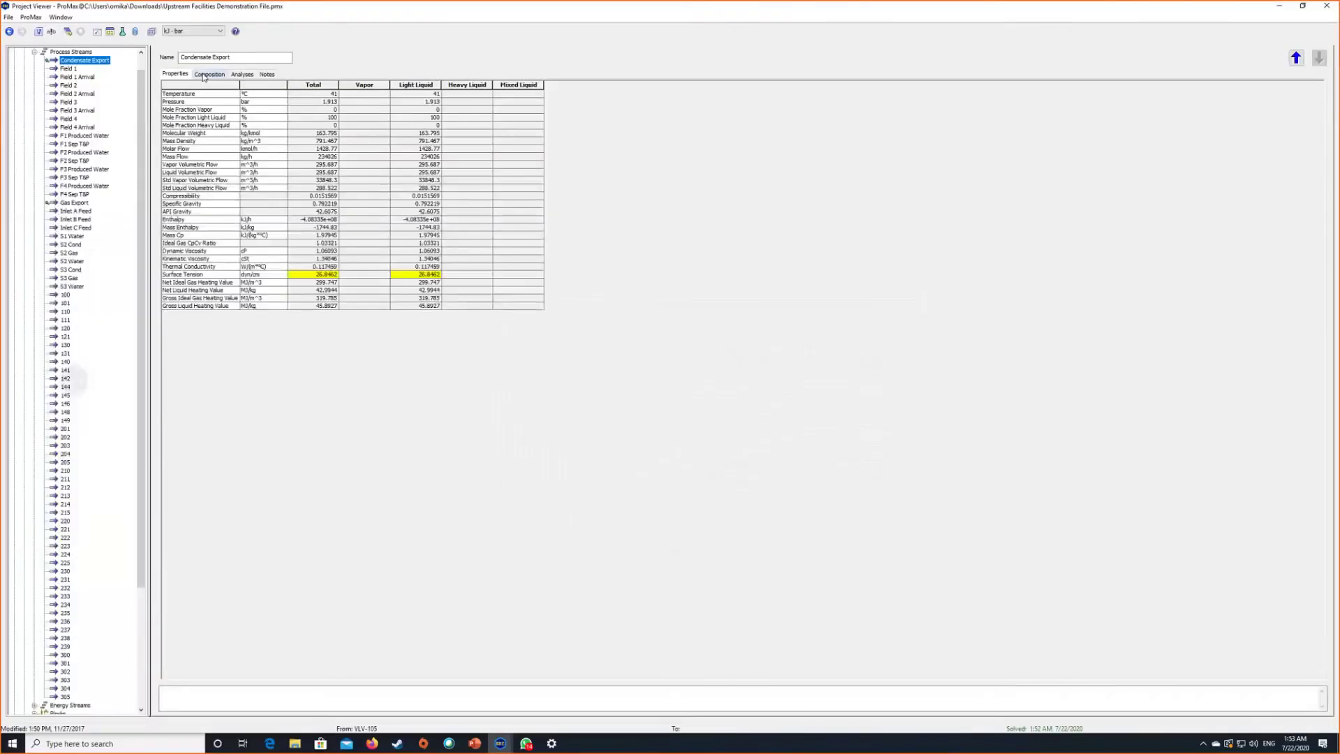
left_click(292, 135)
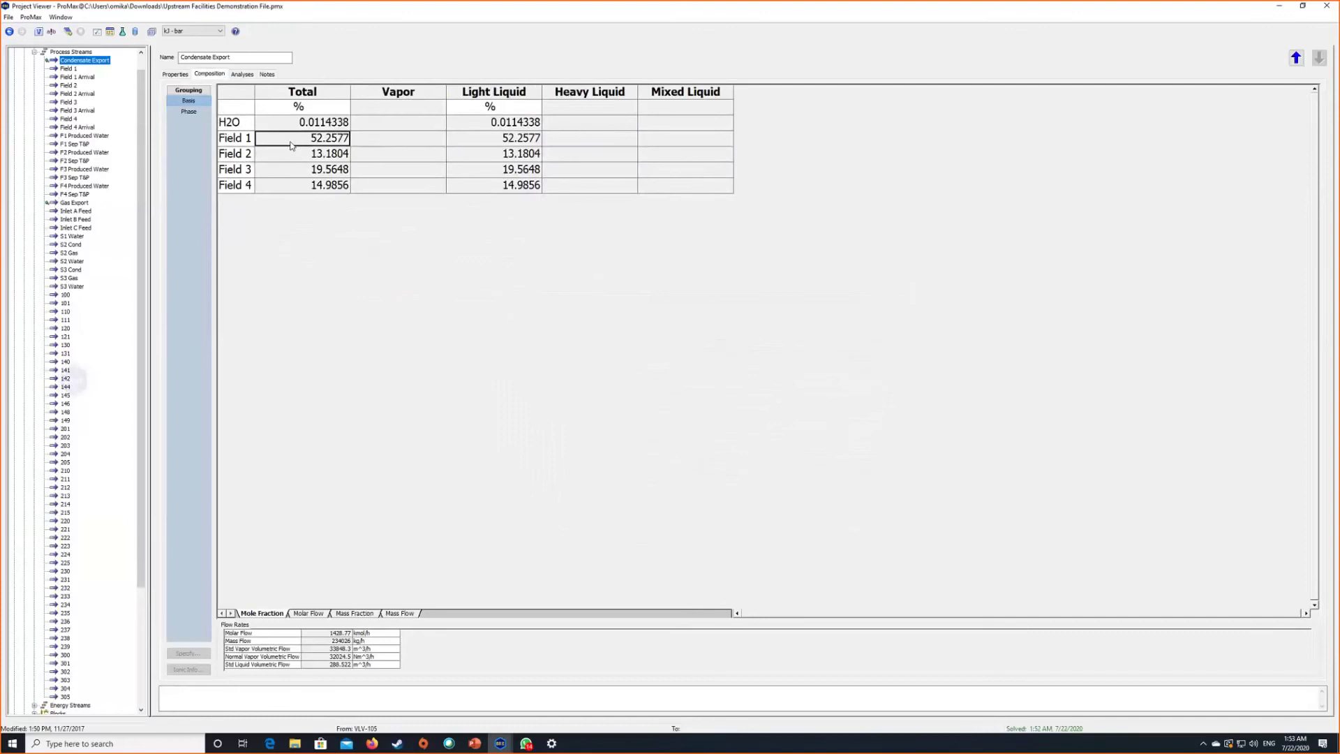
left_click(292, 154)
key("Down")
key("Down")
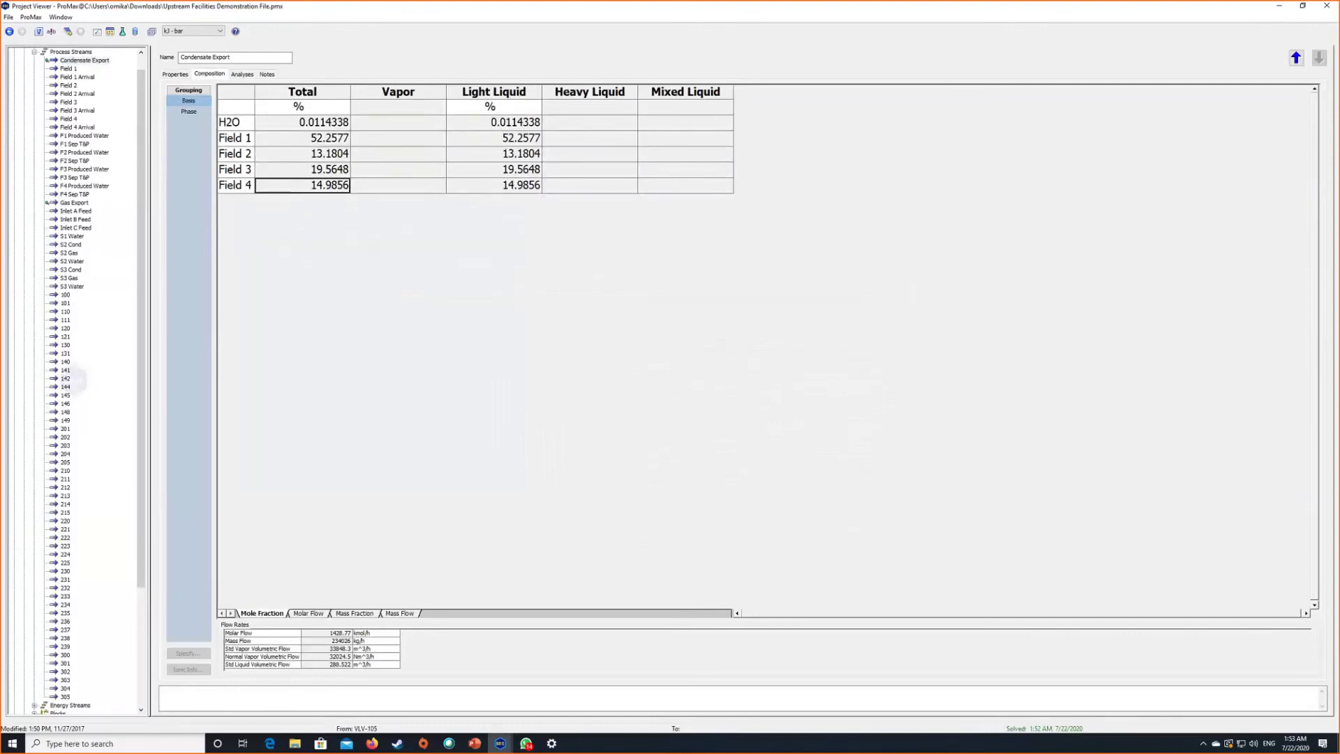
left_click(1278, 6)
Step: Add a Mixed Species Analysis to the Gas Export stream
scroll(458, 444, "up", 3)
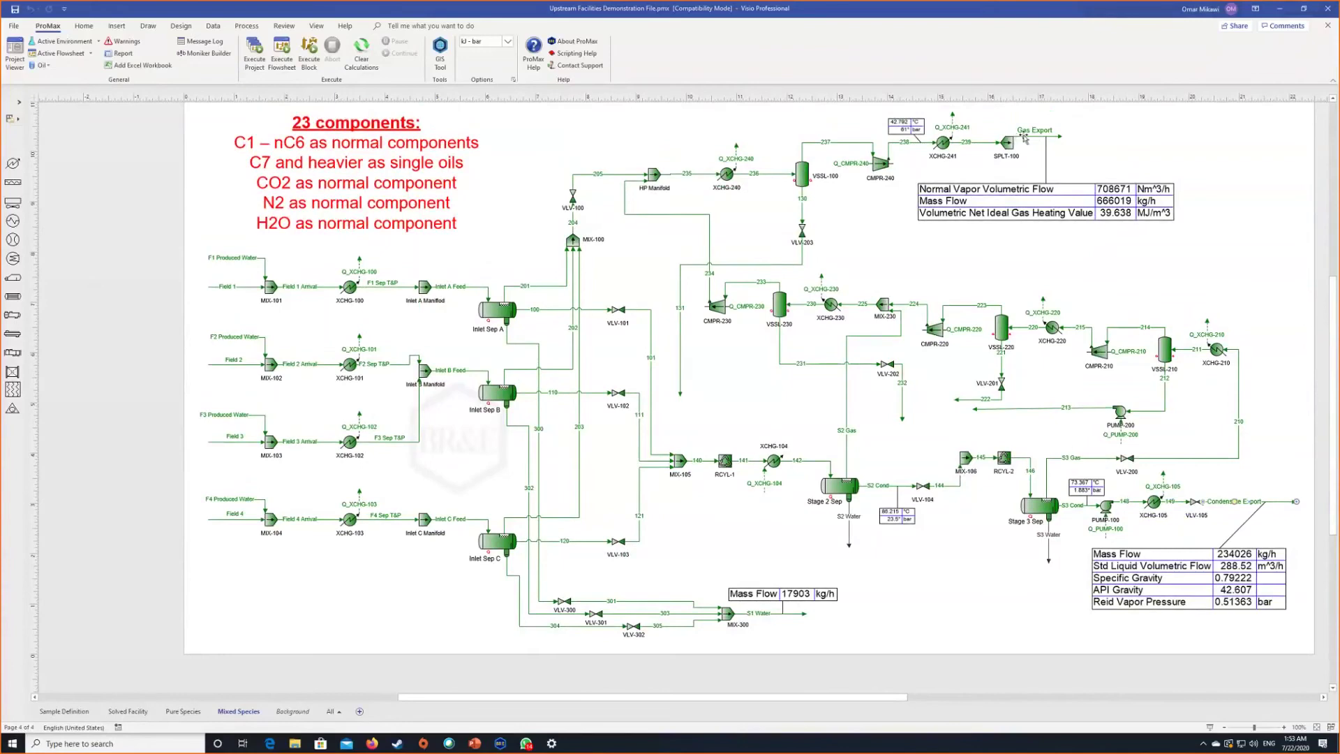
double_click(1024, 139)
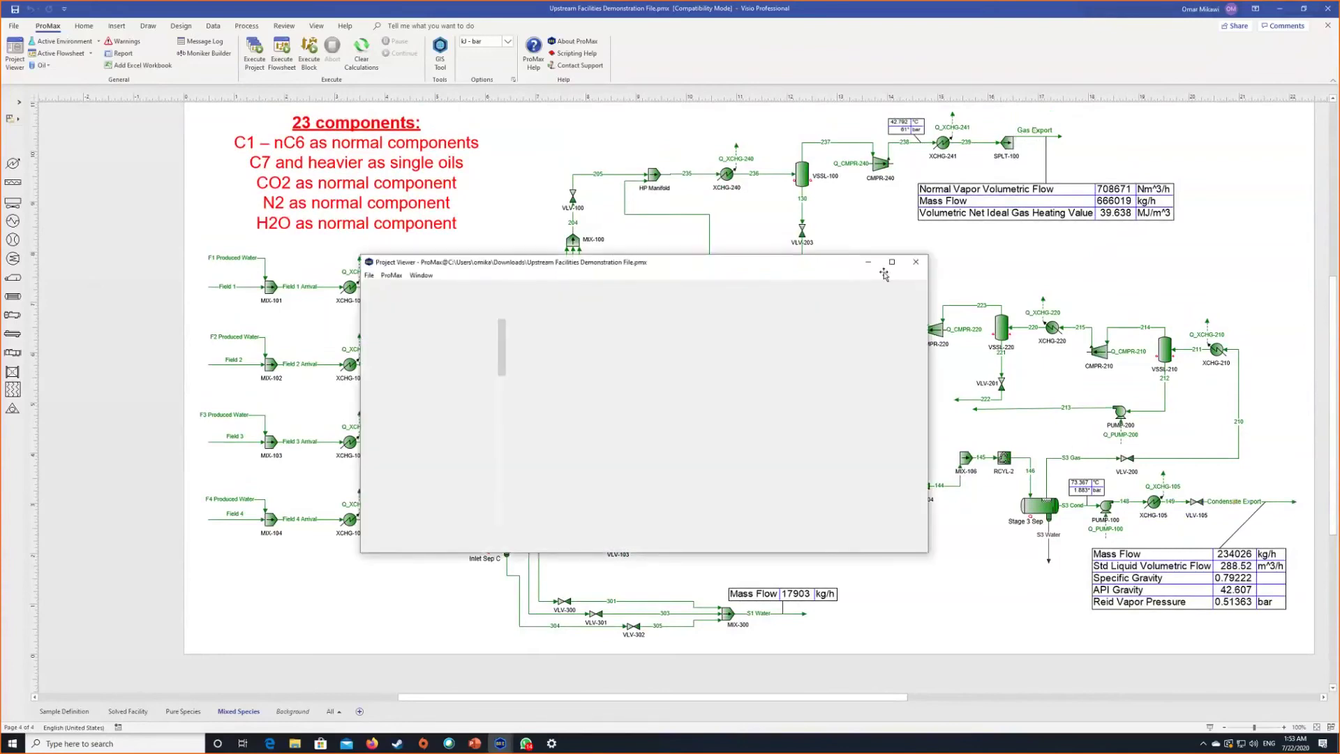
left_click(892, 263)
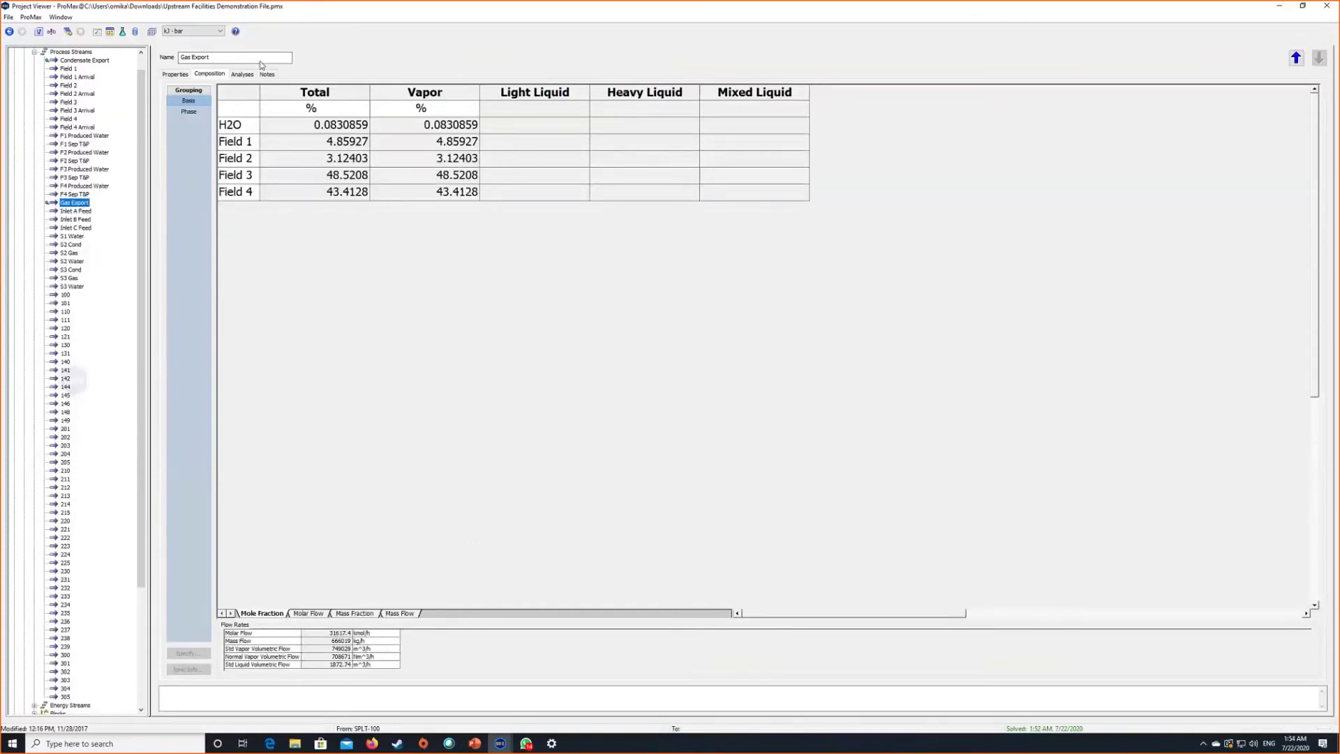
left_click(243, 74)
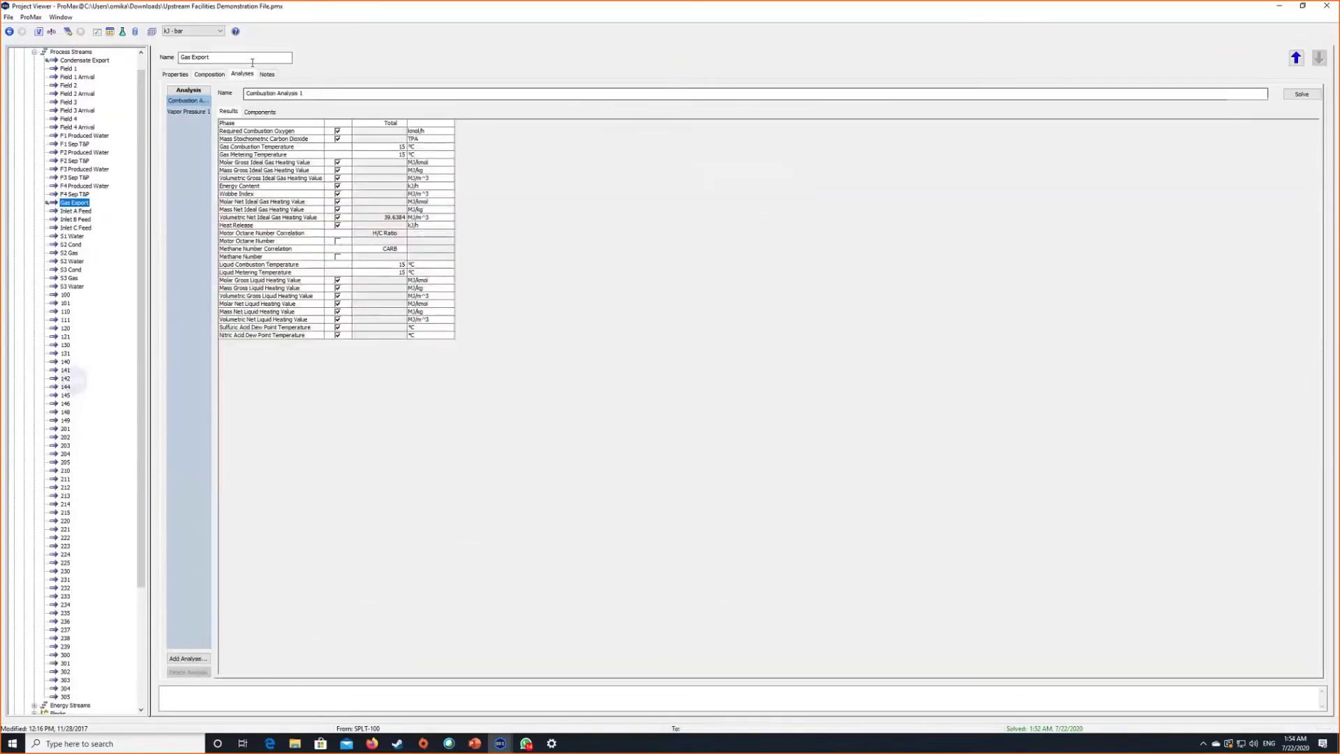
left_click(188, 111)
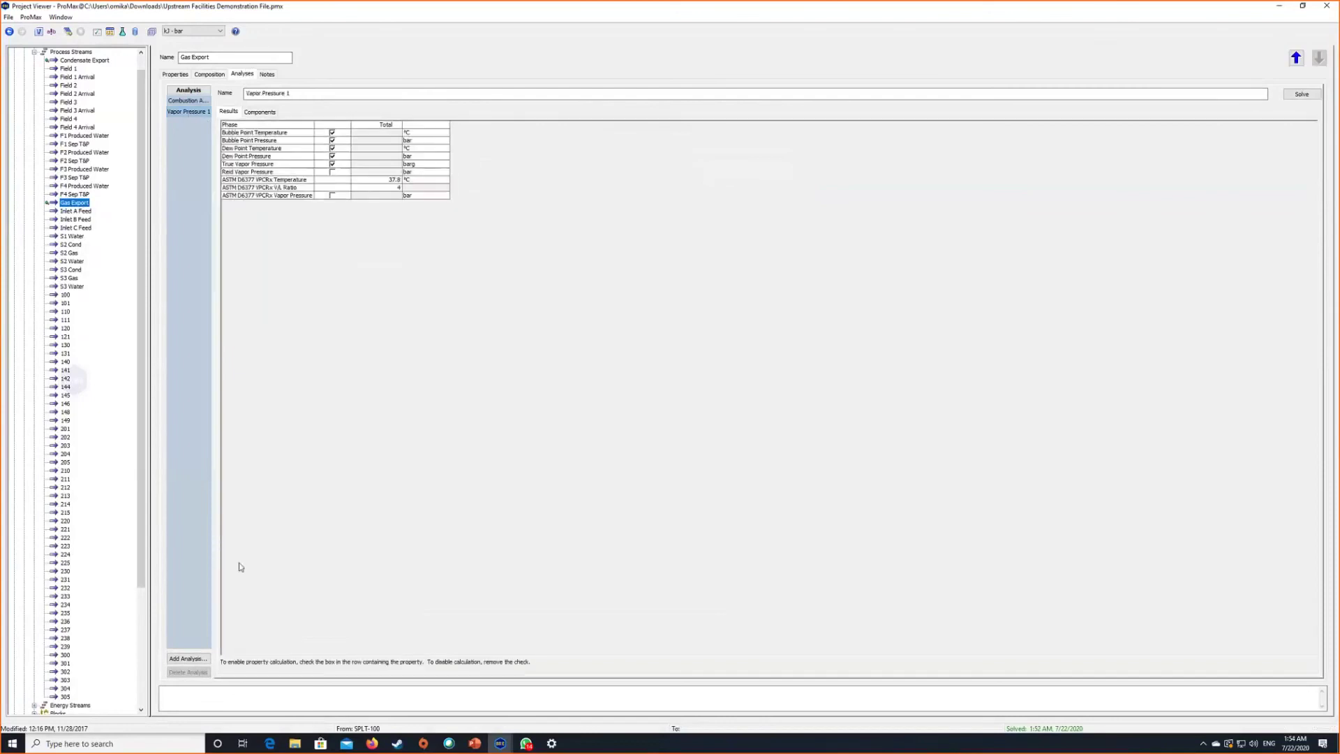
left_click(183, 659)
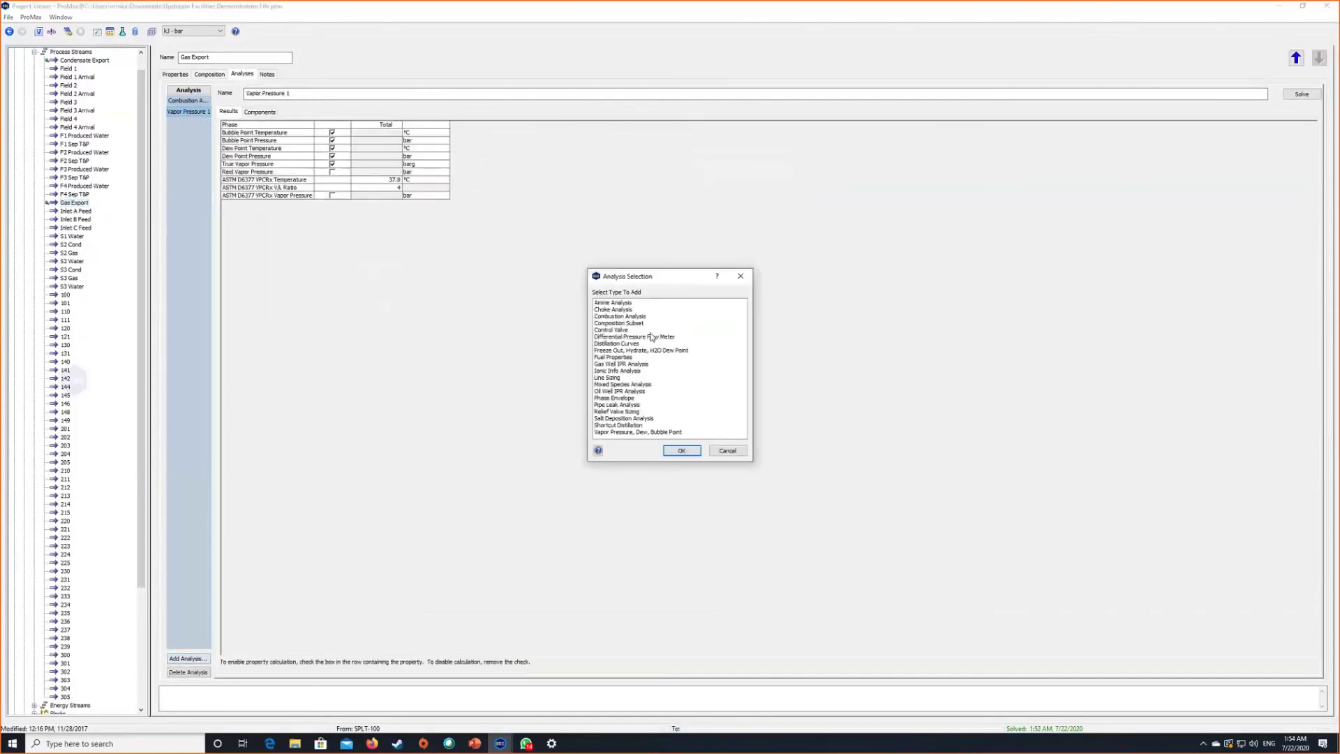
left_click(633, 385)
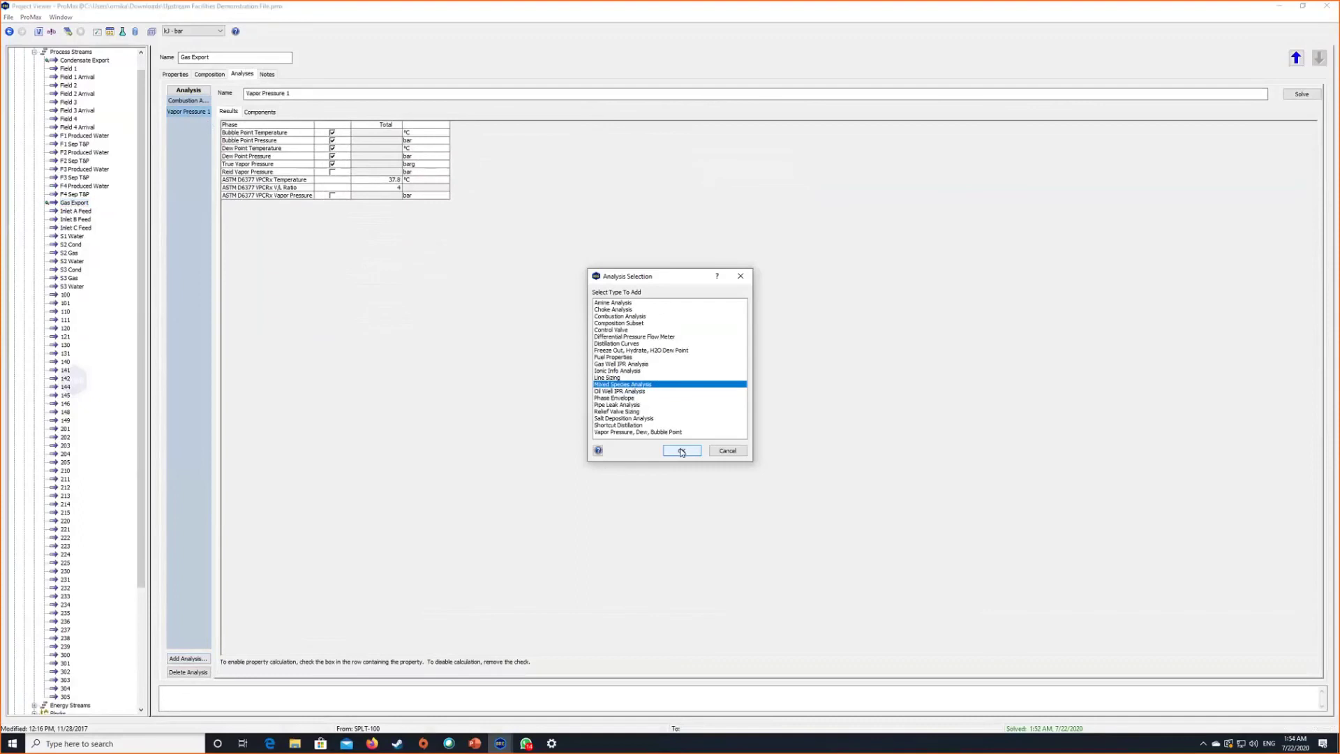
left_click(682, 451)
Step: Solve the Gas Export stream's Mixed Species Analysis and compare its component molar flows and mole fractions with the field-based composition
left_click_drag(237, 162, 236, 381)
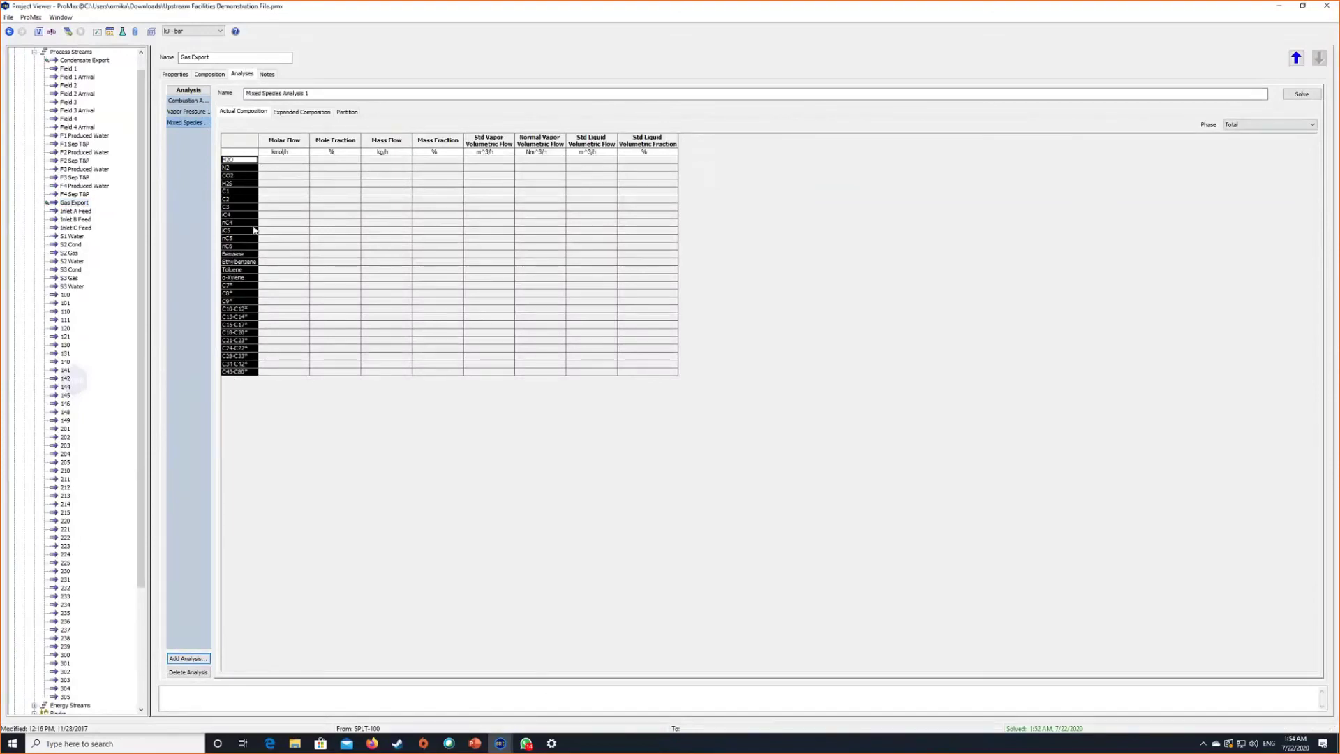
left_click(1296, 96)
left_click_drag(285, 160, 286, 372)
left_click(354, 165)
left_click_drag(355, 165, 319, 381)
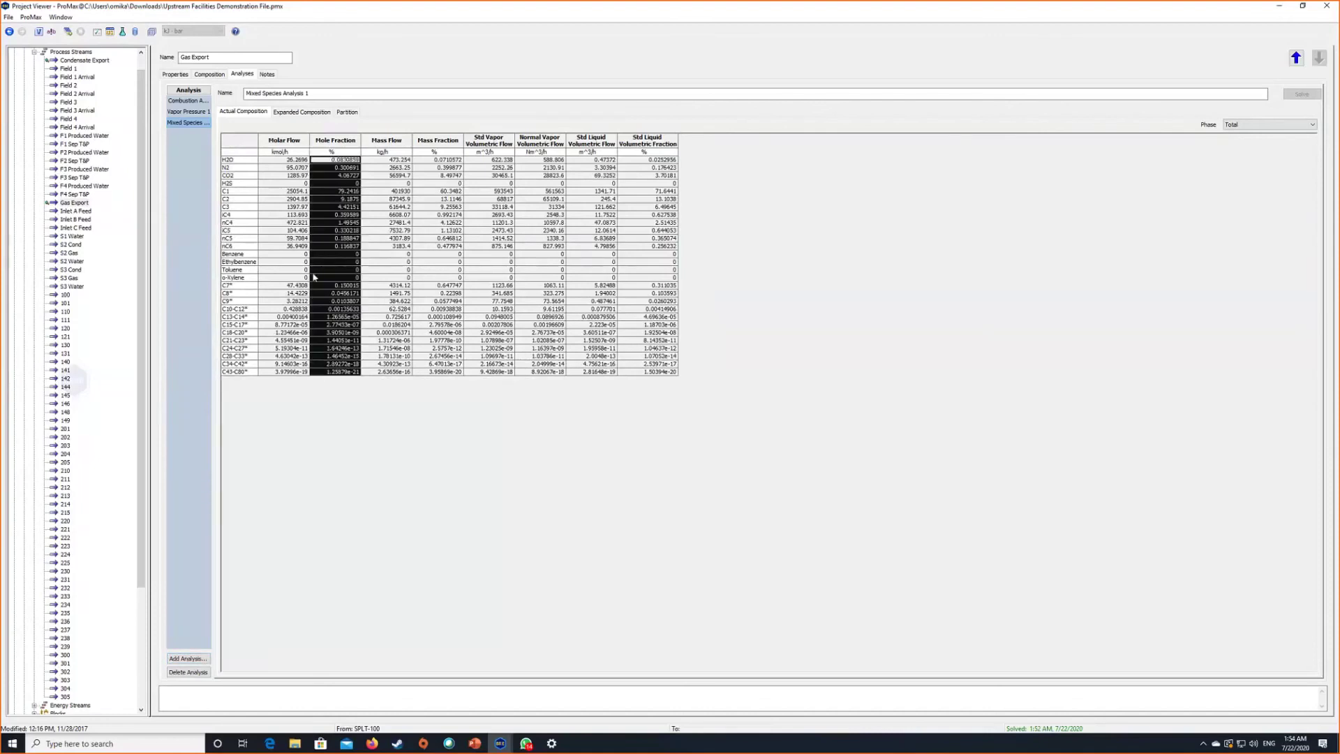
mouse_move(315, 314)
left_click(209, 74)
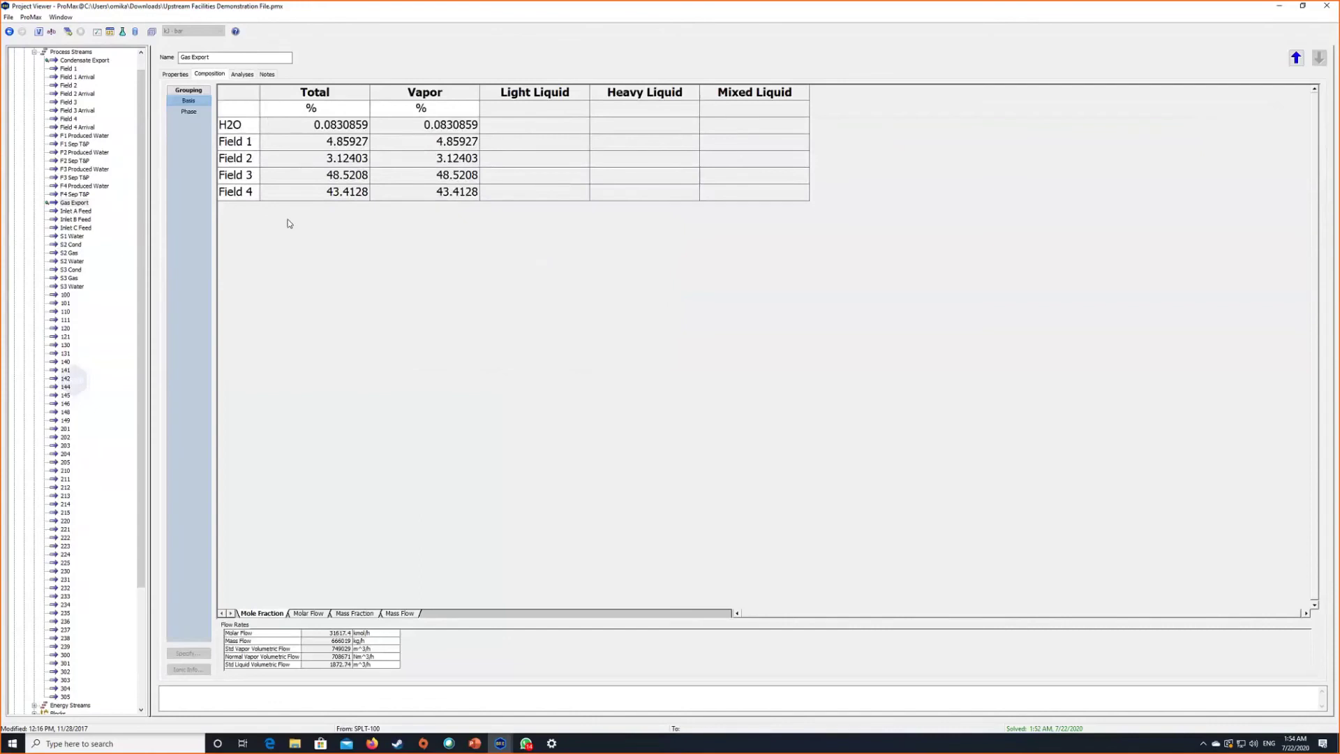
left_click(338, 174)
Step: Place the Gas Export Mixed Species Analysis window side by side with the drawing and switch to the Pure Species flowsheet
key("ctrl+Tab")
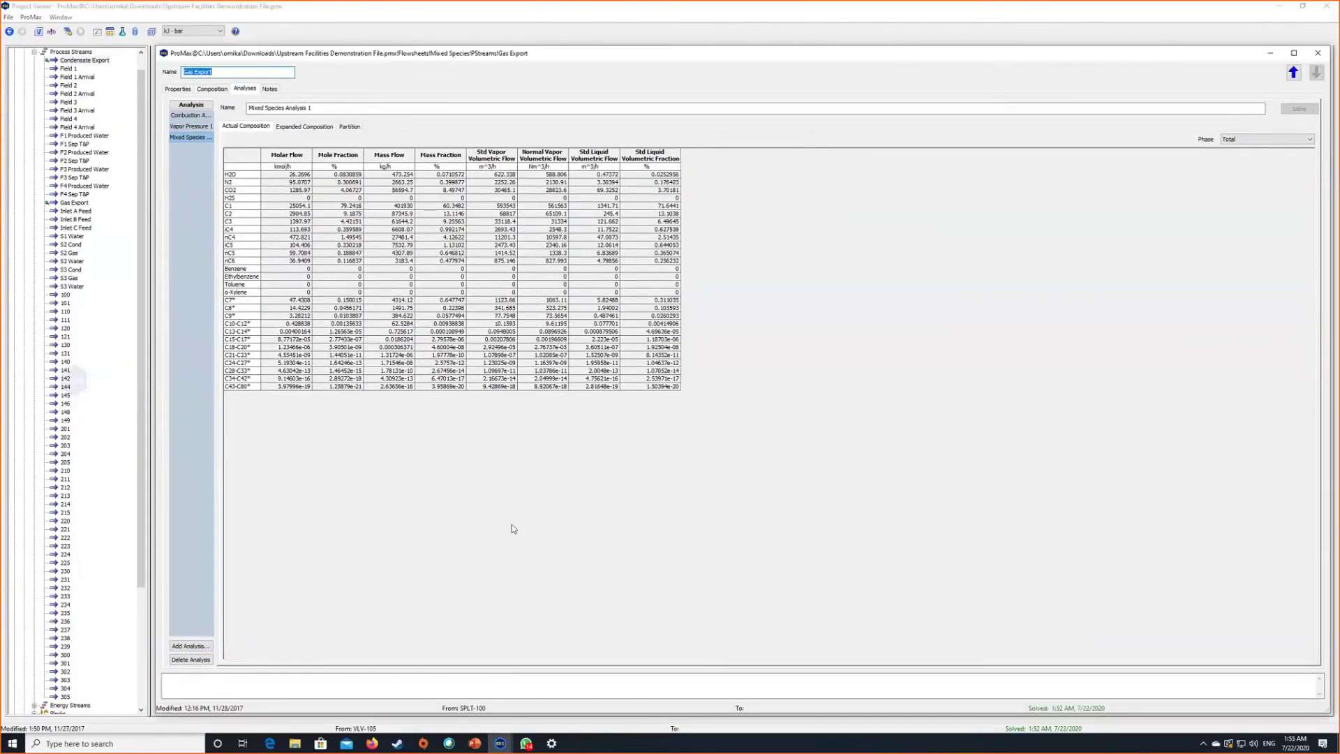
key("super+Right")
left_click(386, 156)
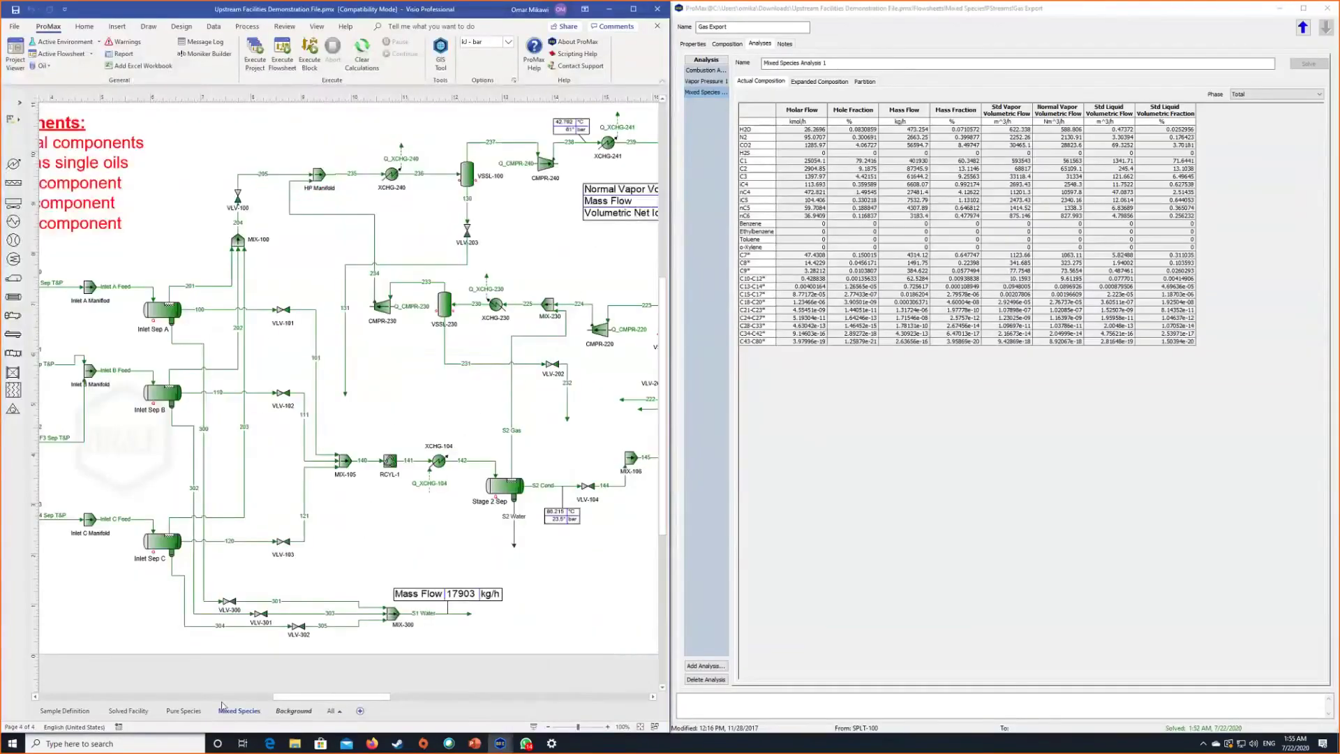
left_click(185, 711)
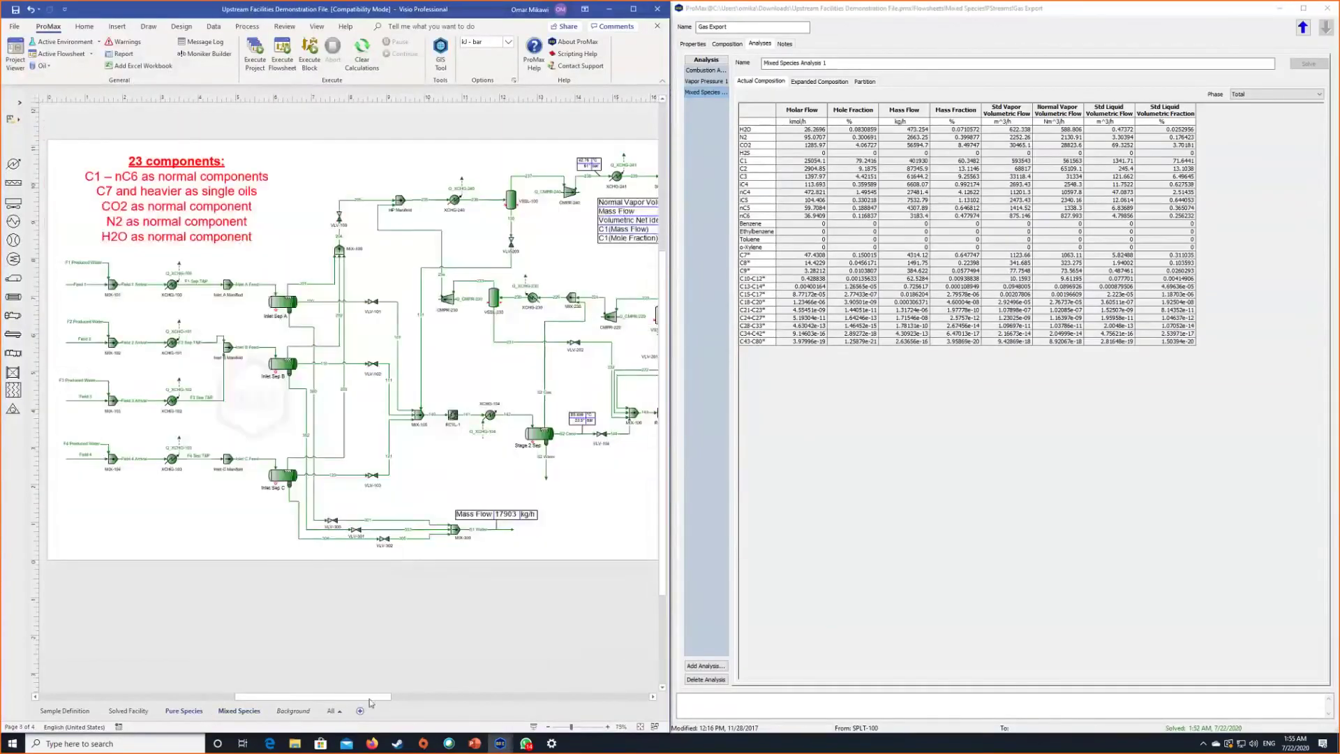
Step: Compare the Pure Species Gas Export stream's N2, CO2 and H2O mole fractions with the Mixed Species Analysis, and return to the Mixed Species flowsheet
left_click_drag(376, 697, 392, 697)
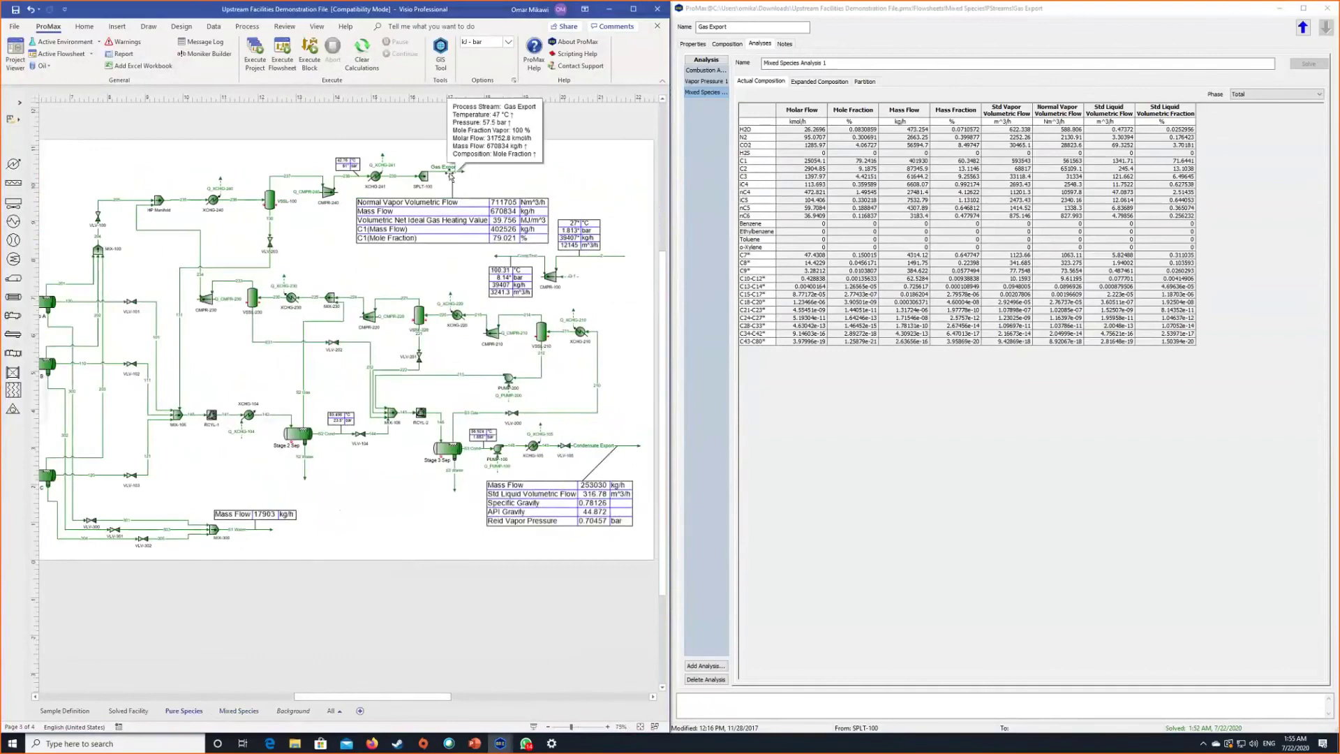
double_click(441, 172)
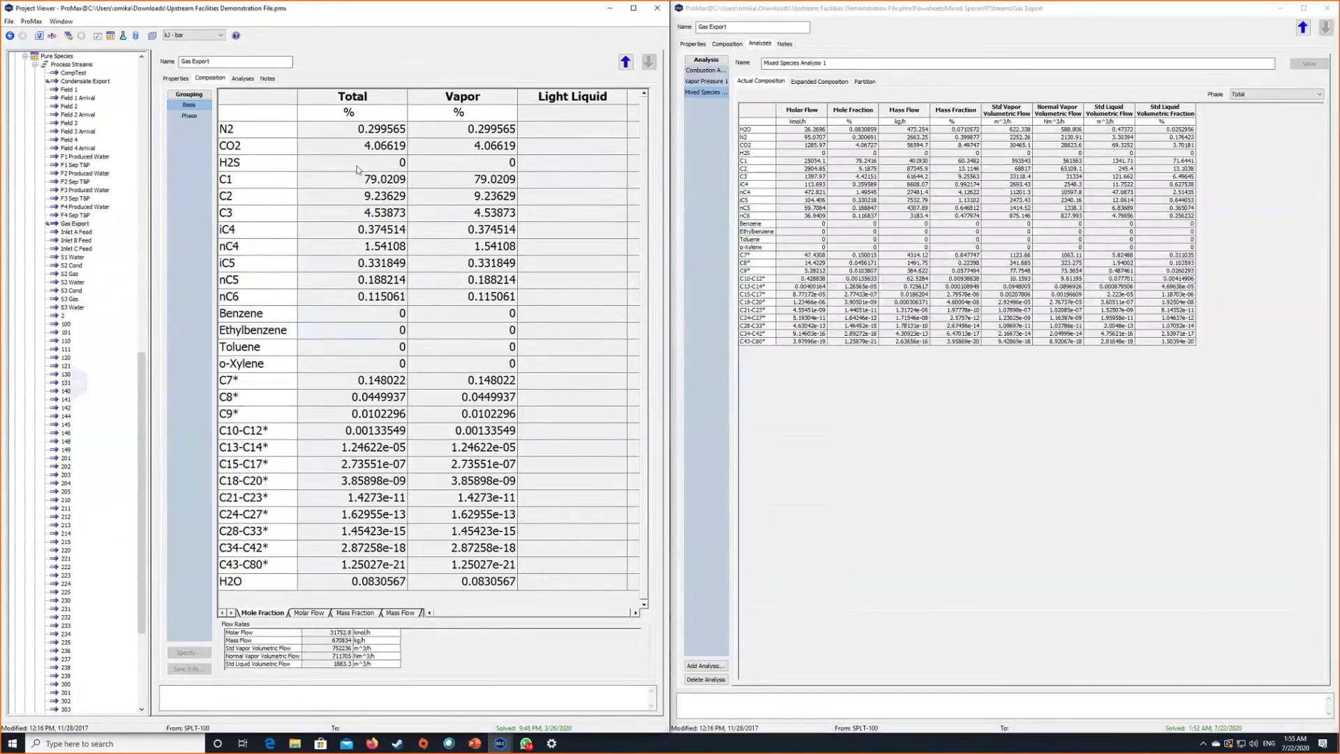
left_click(381, 151)
left_click(365, 133)
key("alt+Tab")
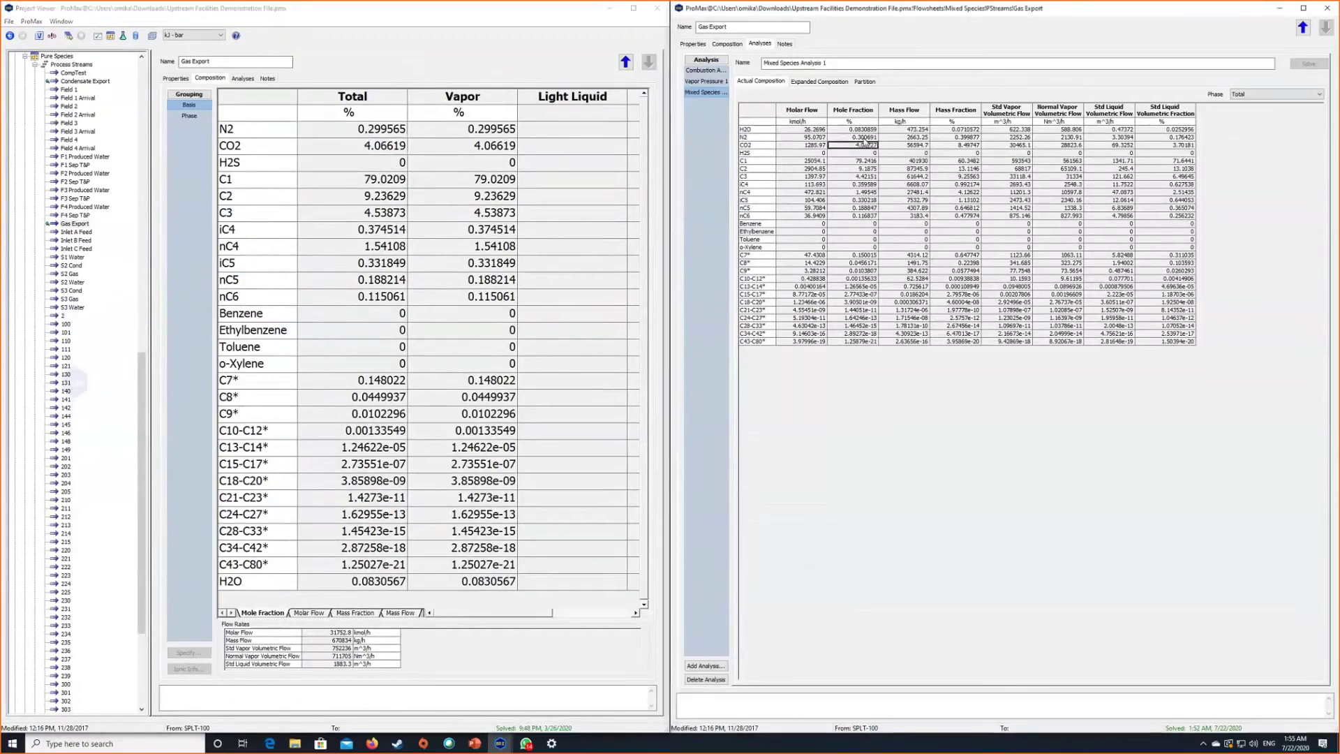
key("Up")
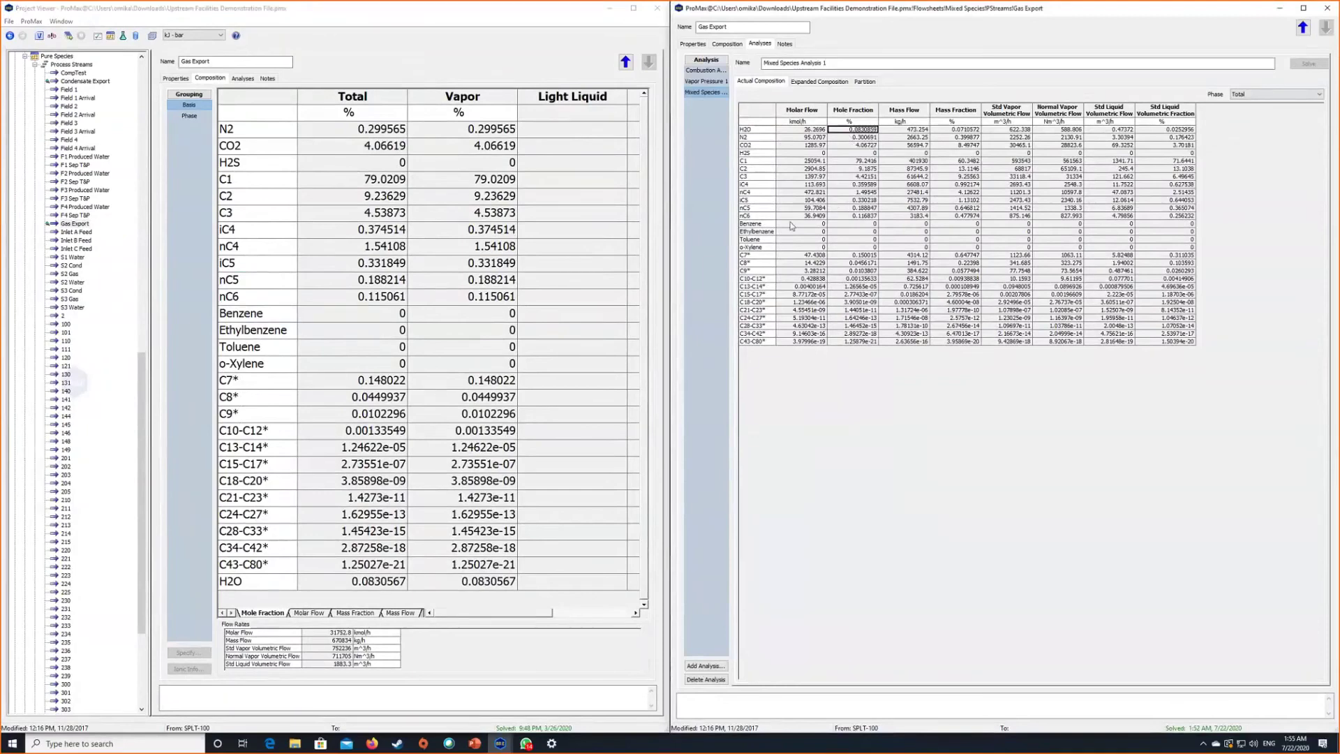
left_click(372, 583)
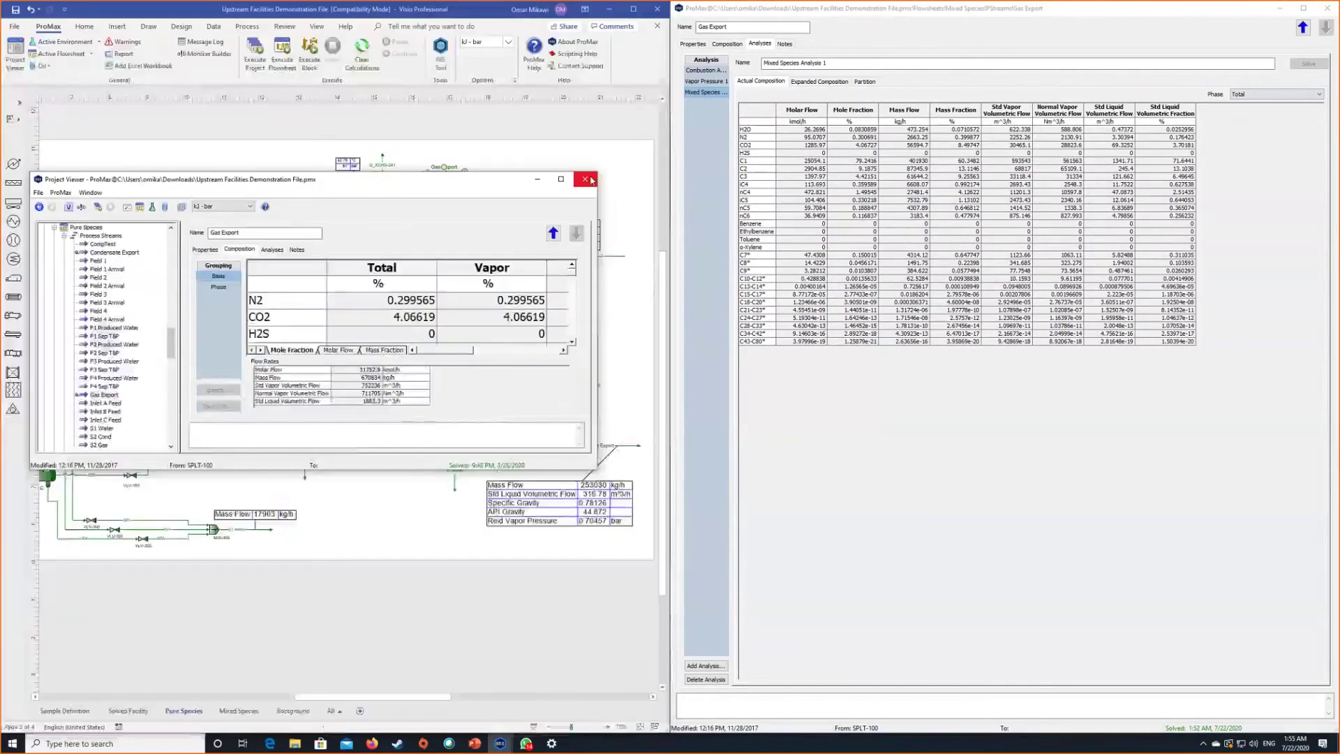
left_click(590, 178)
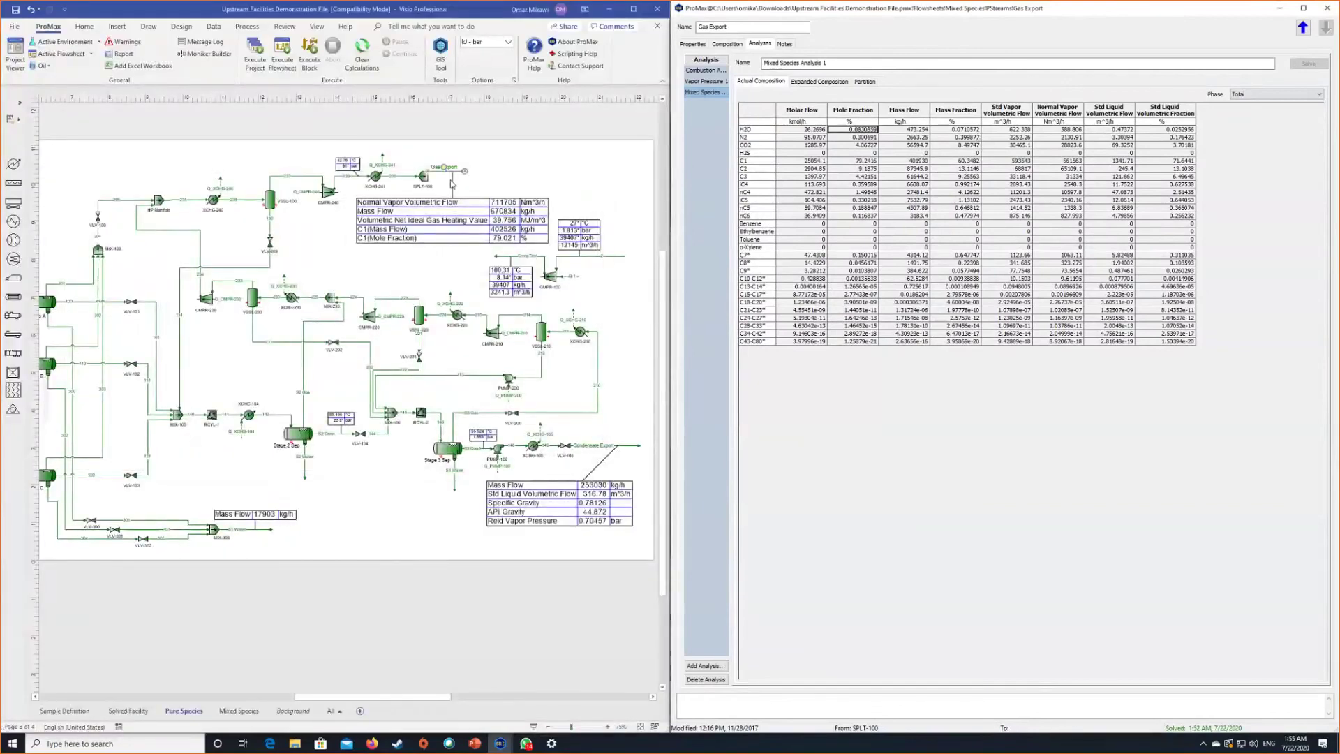
left_click(257, 712)
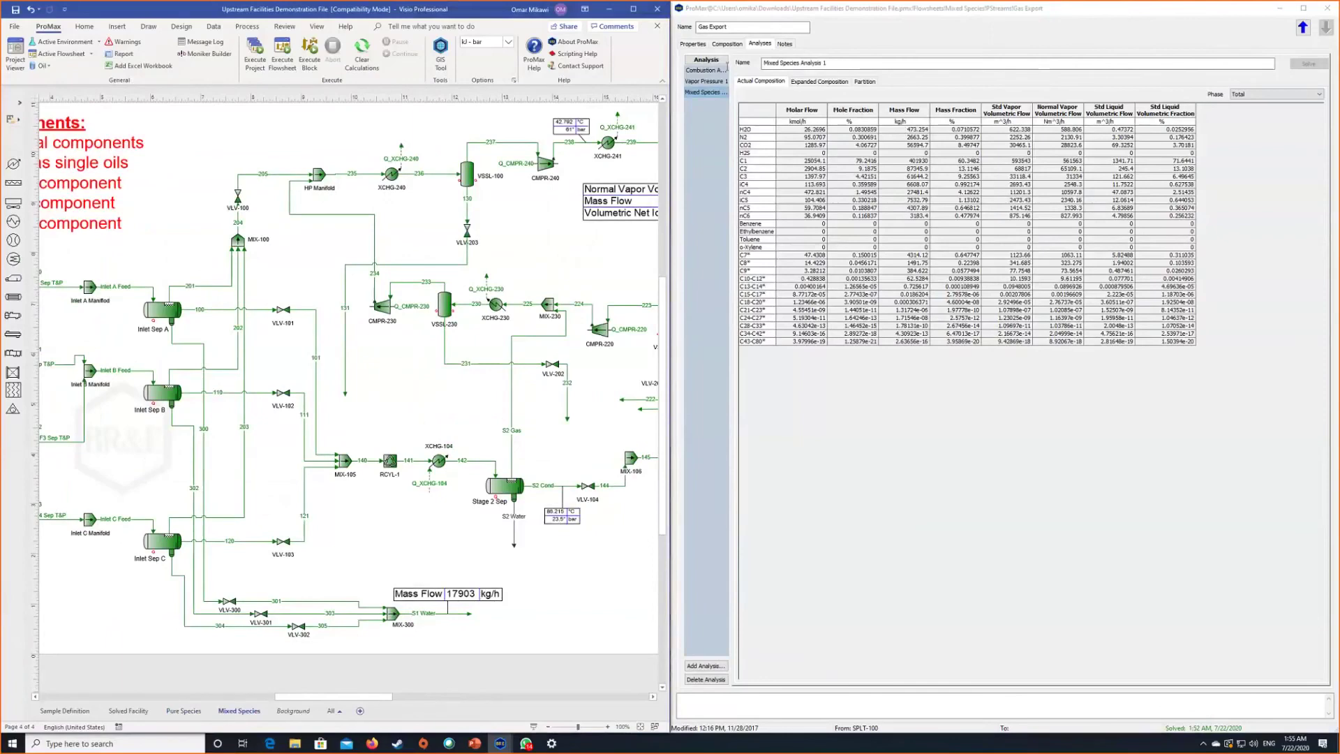
Step: Maximize the Gas Export Mixed Species Analysis and examine the expanded composition for the CO2 contributed by Field 1 and Field 2
left_click(1303, 8)
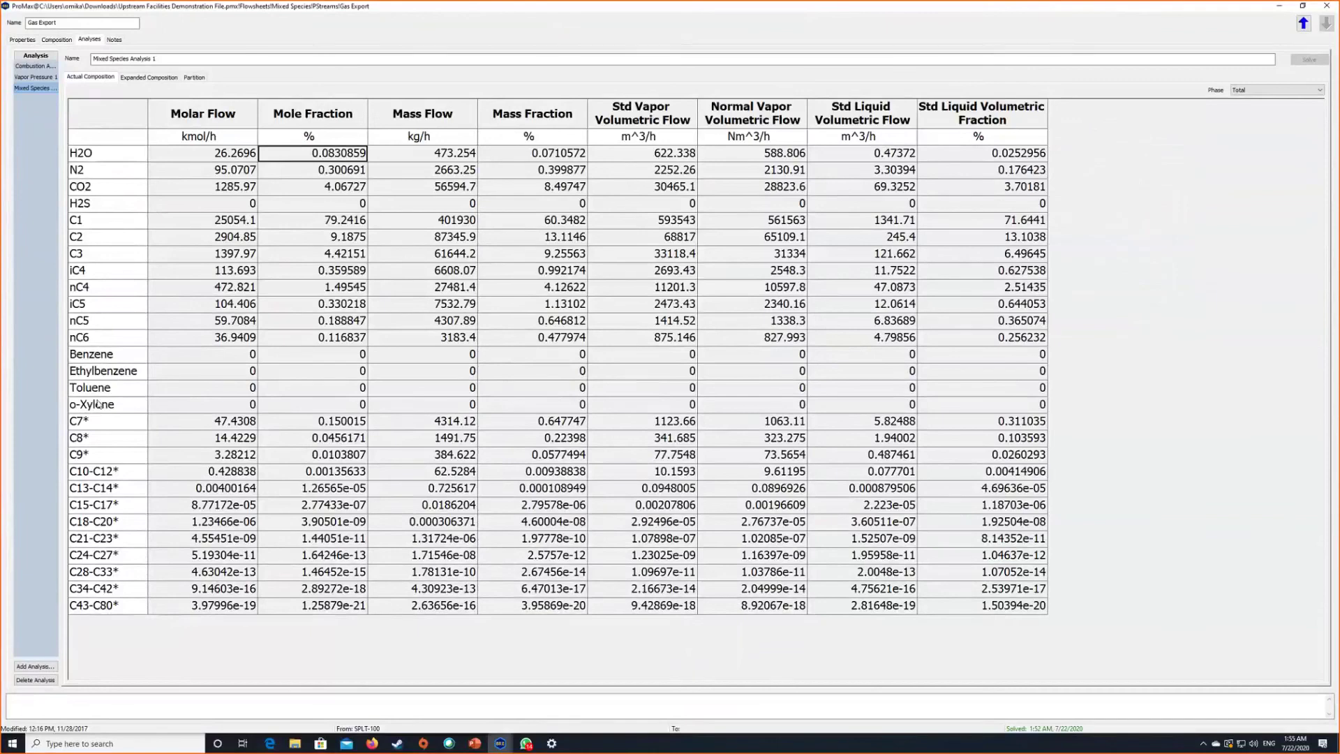
left_click(149, 77)
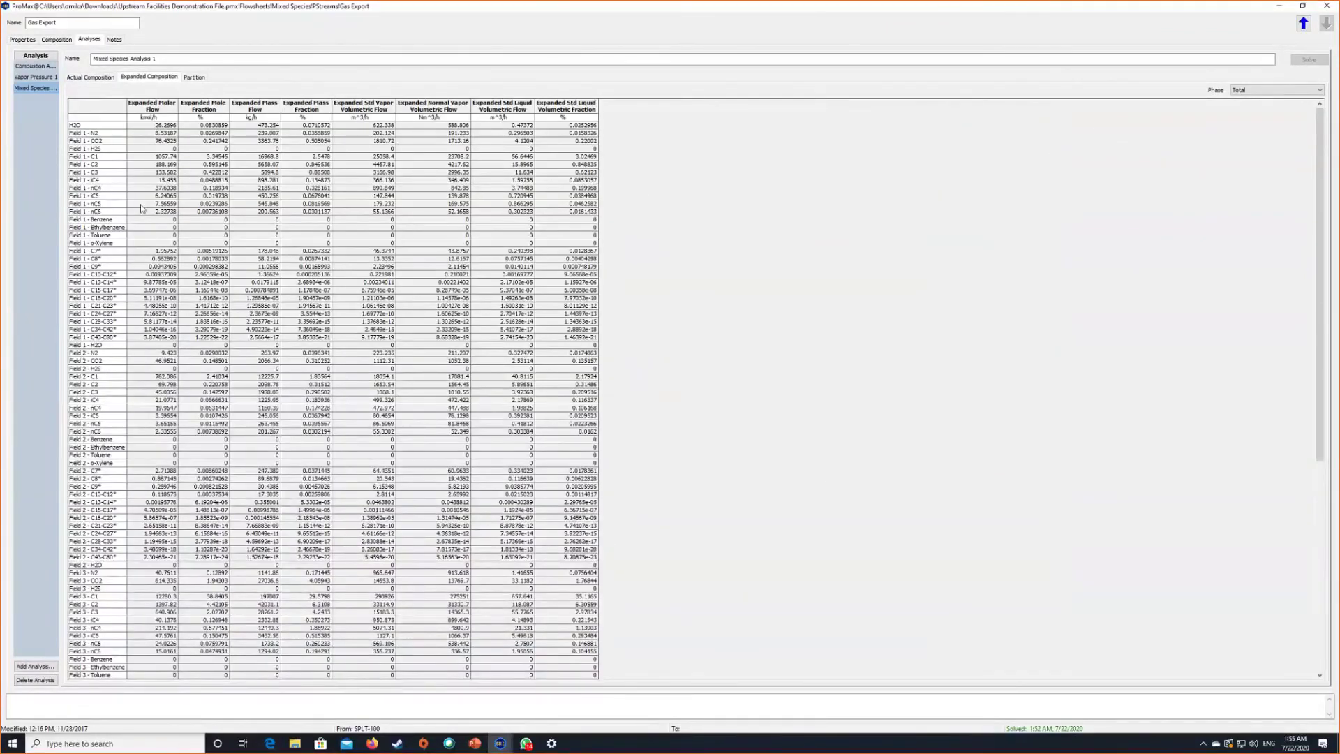
scroll(141, 208, "up", 5)
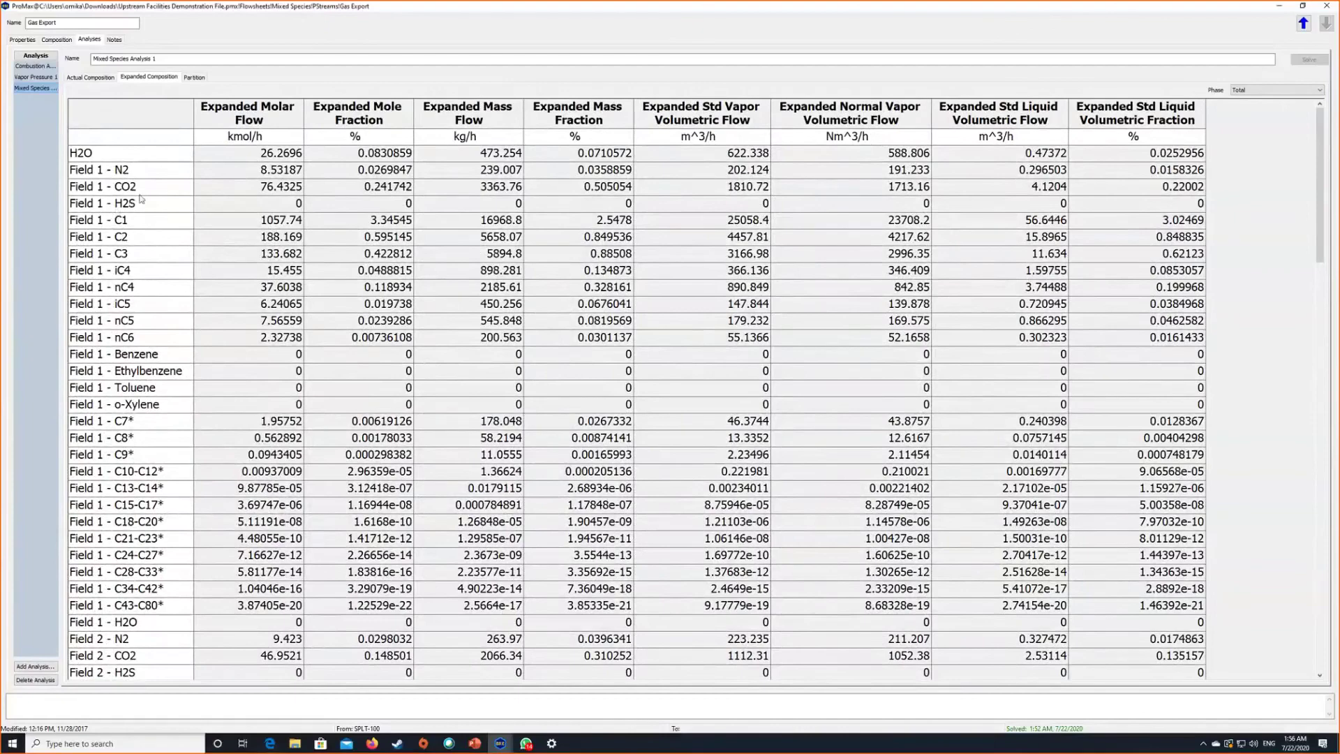
left_click(280, 188)
key("Right")
mouse_move(377, 192)
scroll(87, 183, "down", 9)
scroll(257, 363, "up", 3)
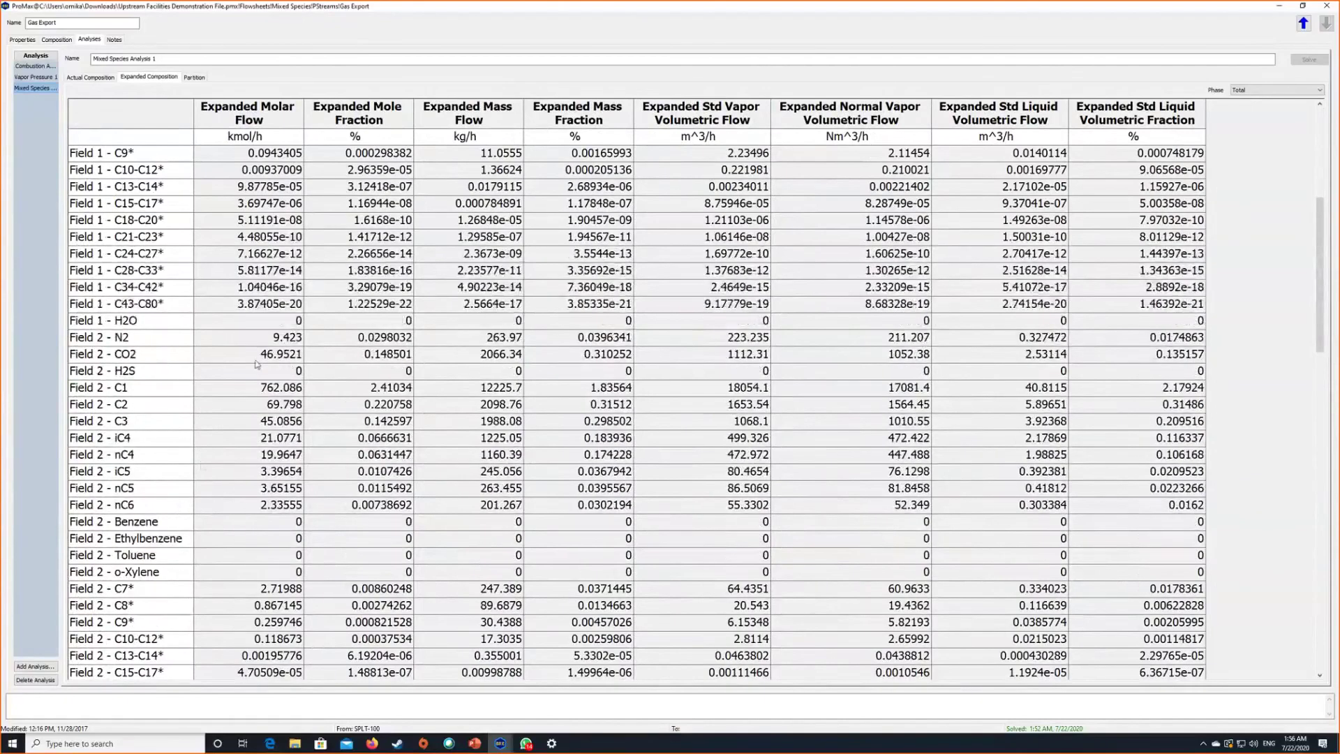
left_click(389, 359)
Step: Examine the expanded CO2 molar flow and mole fraction contributed by Field 3 and Field 4
scroll(415, 516, "down", 11)
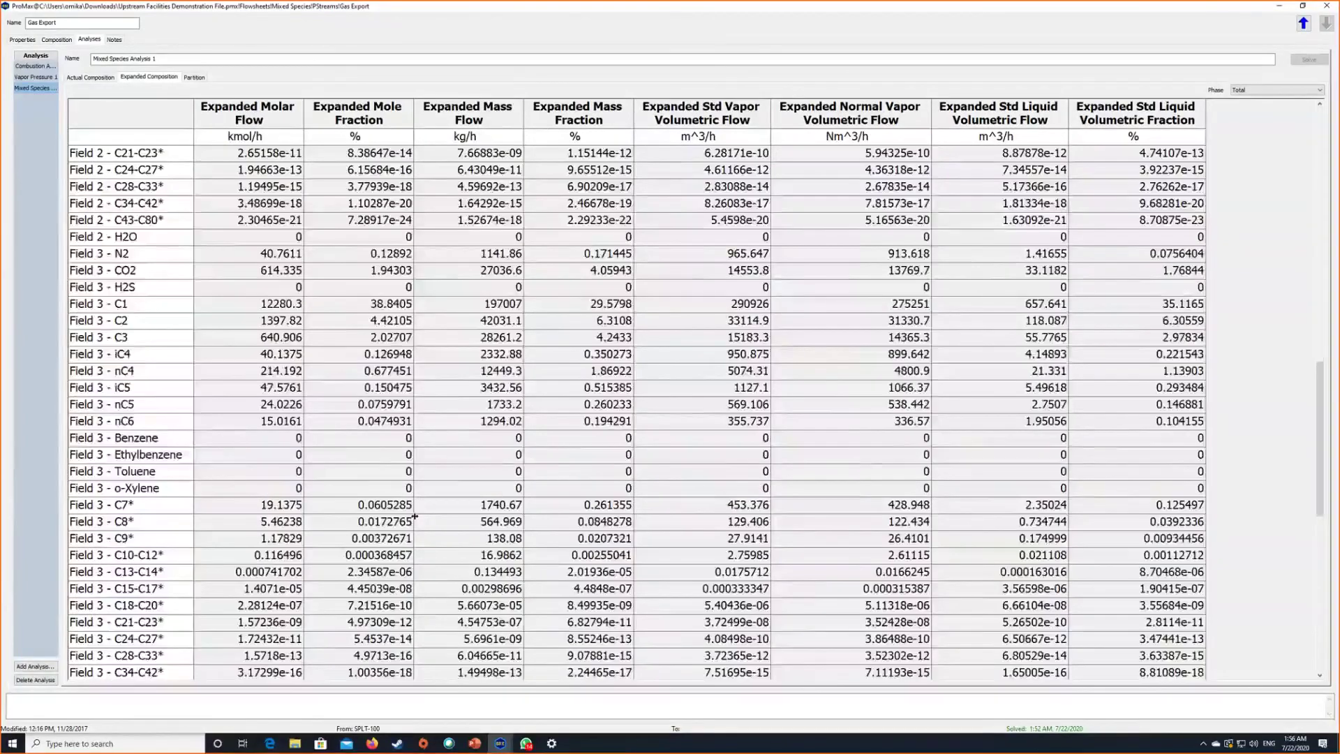
scroll(415, 516, "down", 4)
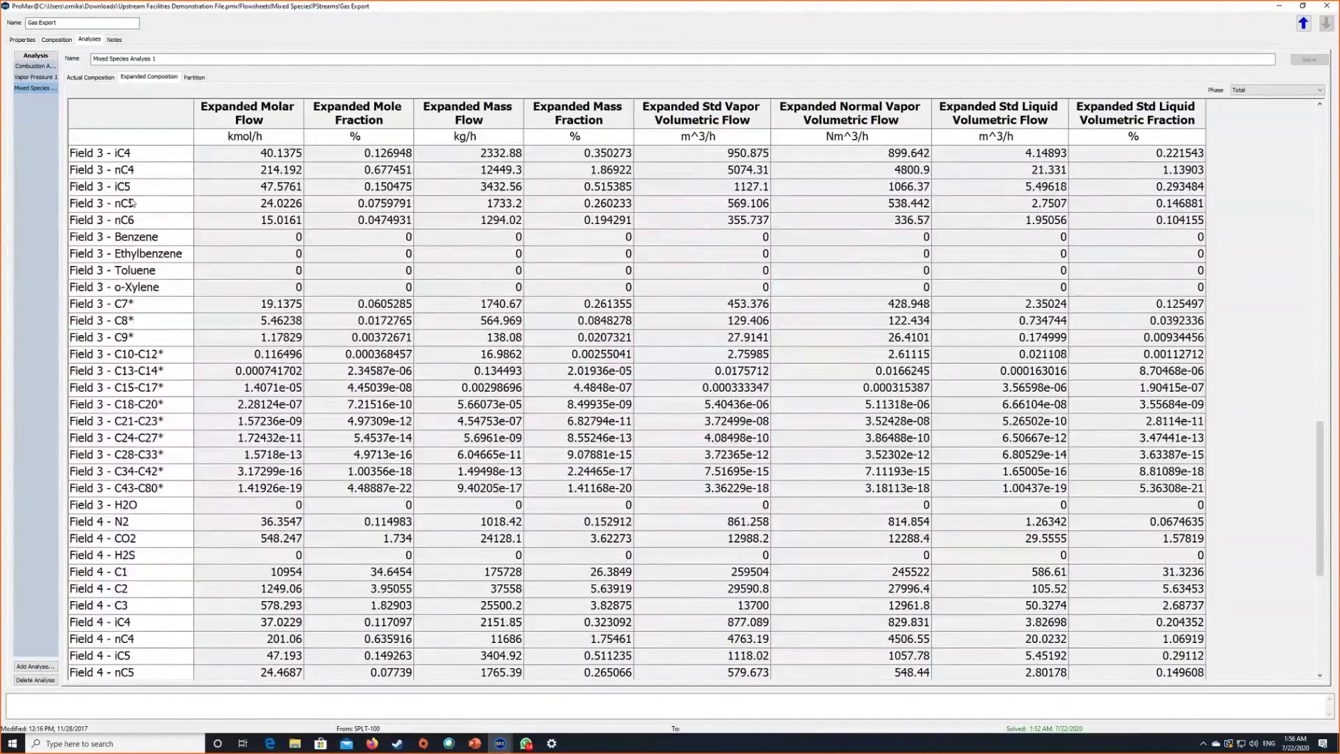
scroll(133, 204, "up", 2)
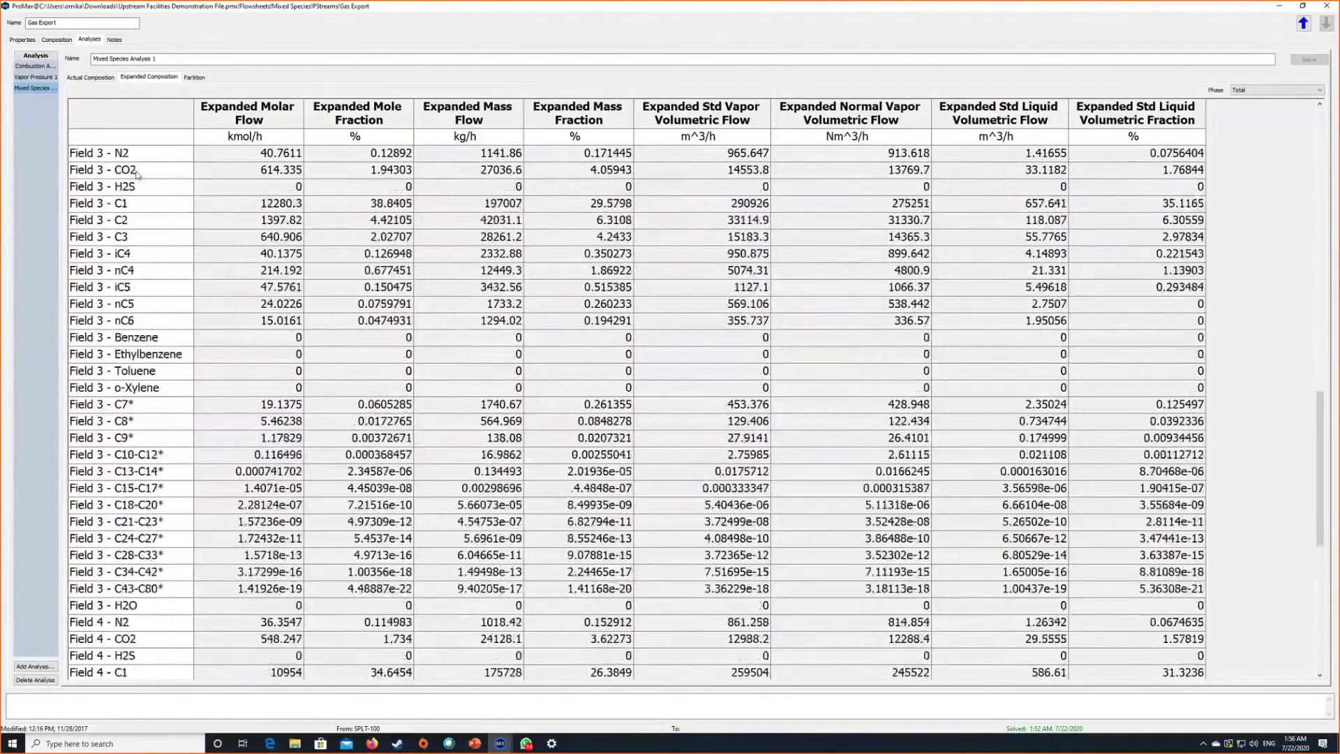
left_click(373, 177)
scroll(201, 482, "down", 8)
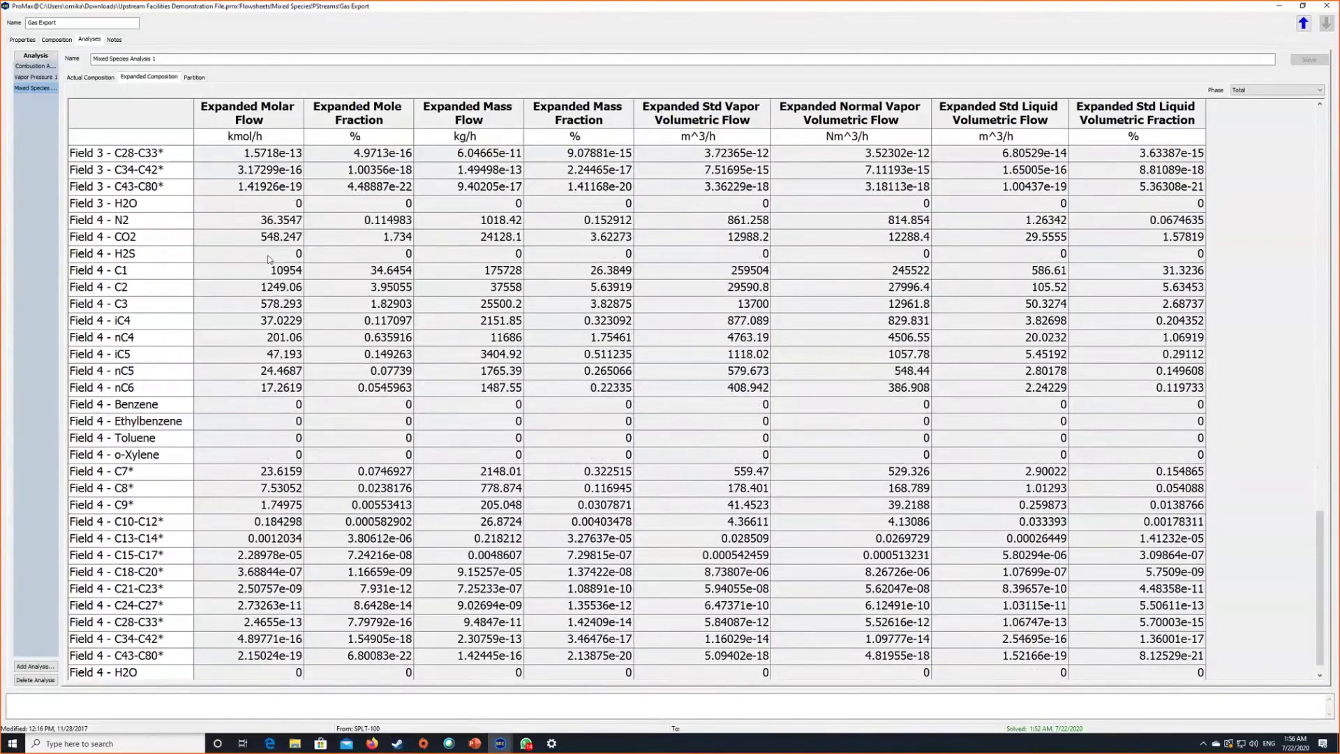
left_click(413, 239)
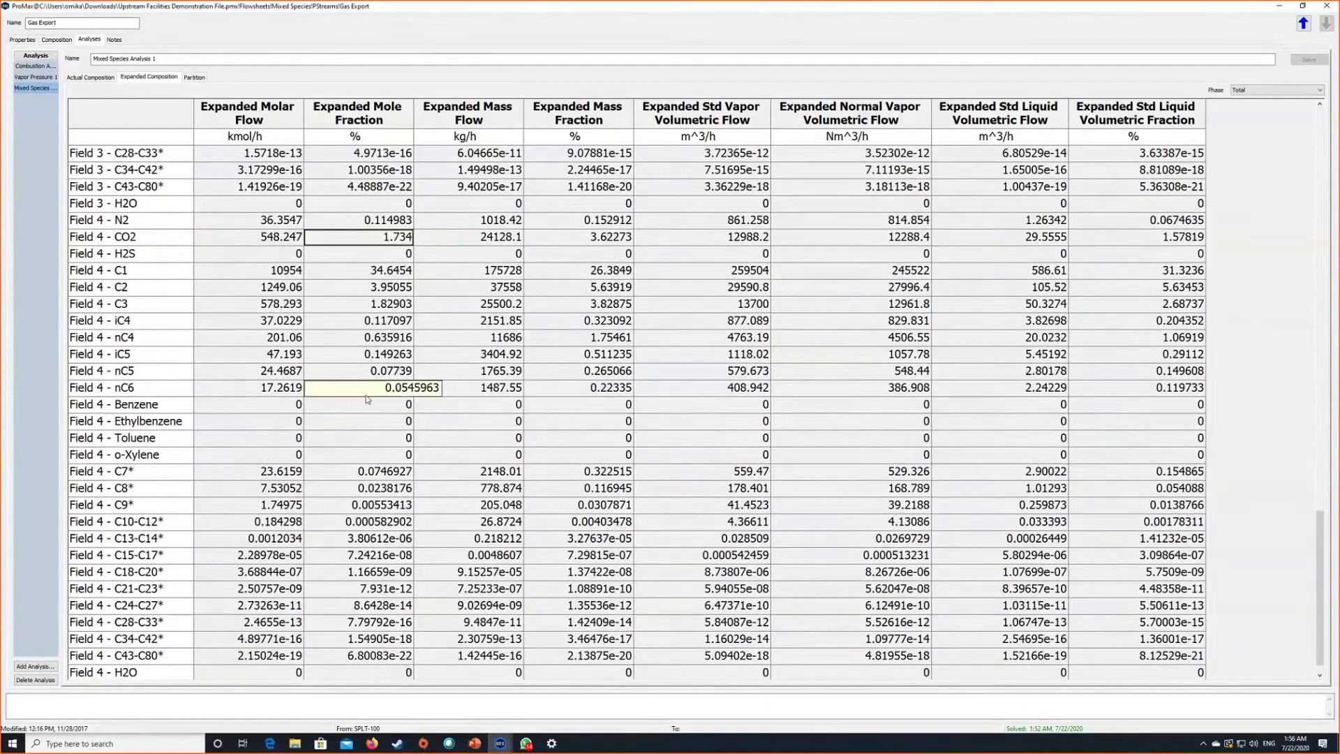
scroll(321, 394, "up", 11)
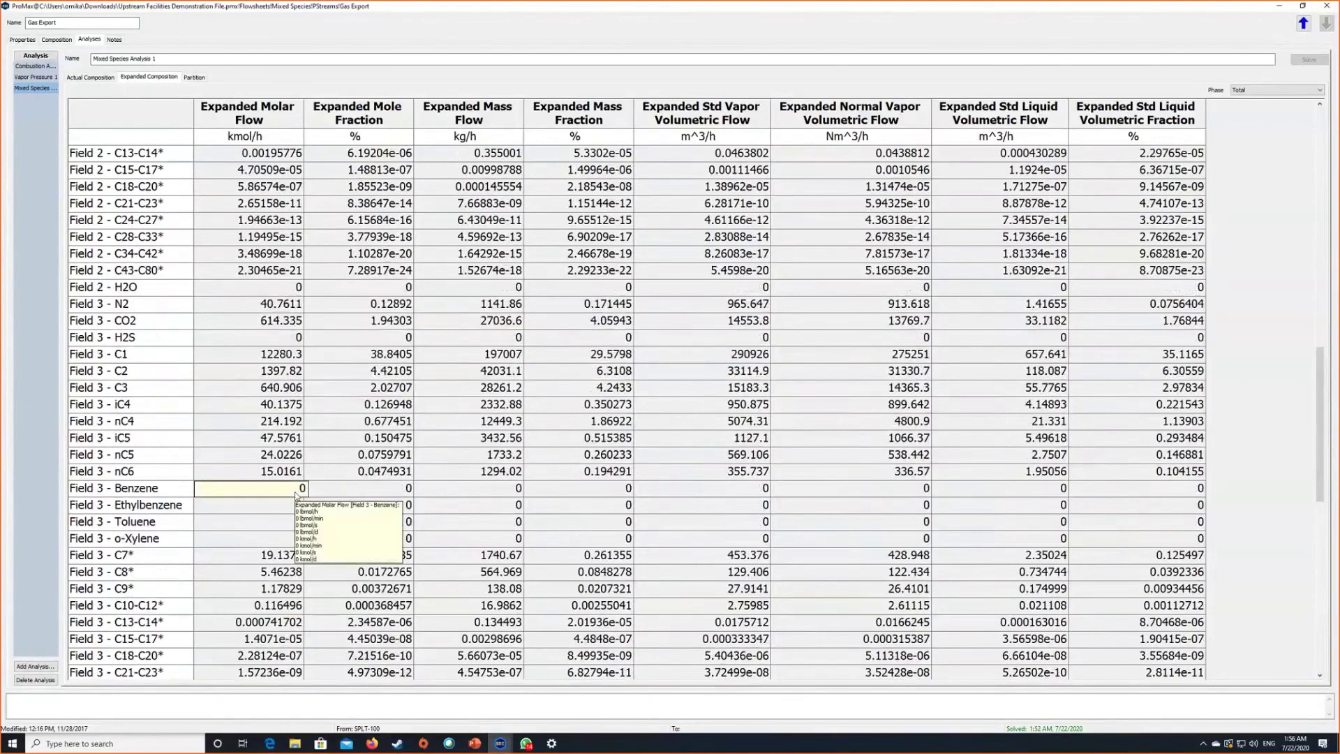
Step: Show the analysis' partition results and review the Field 1 to Field 4 parts one by one
left_click(188, 77)
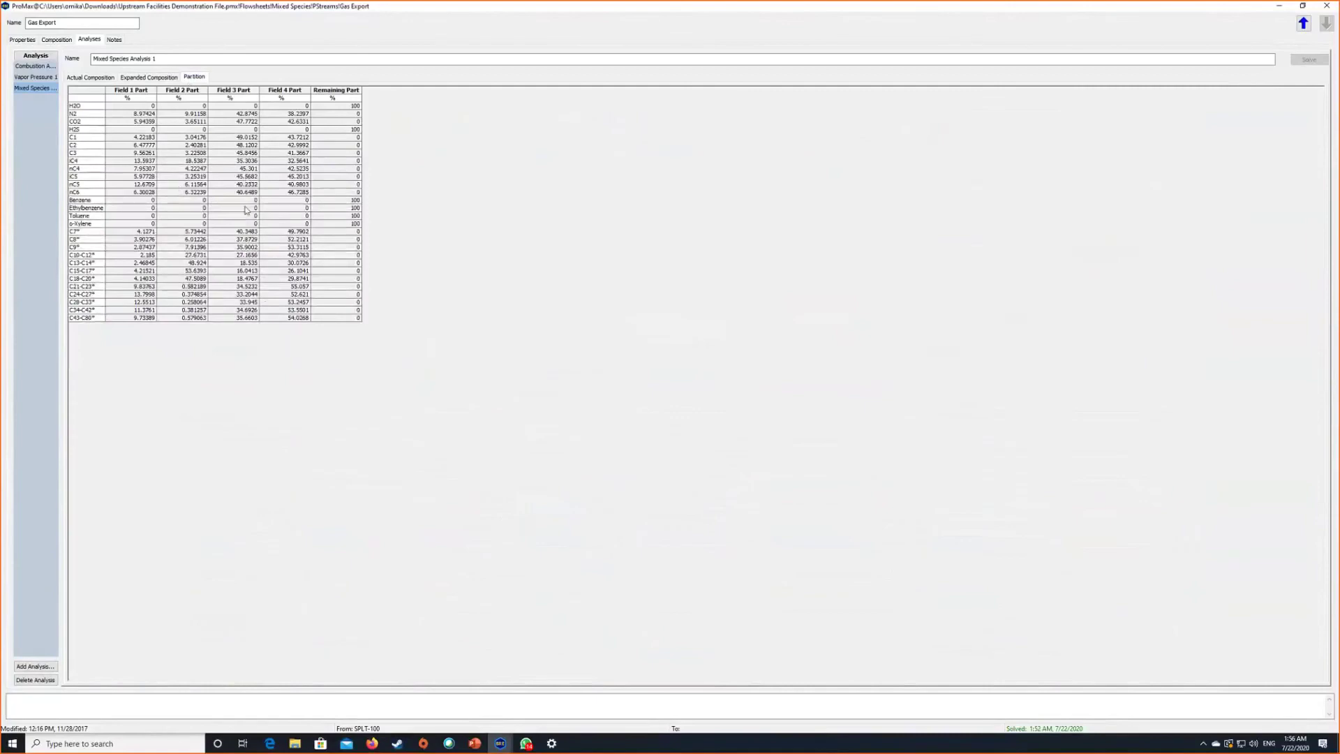
scroll(257, 182, "up", 3)
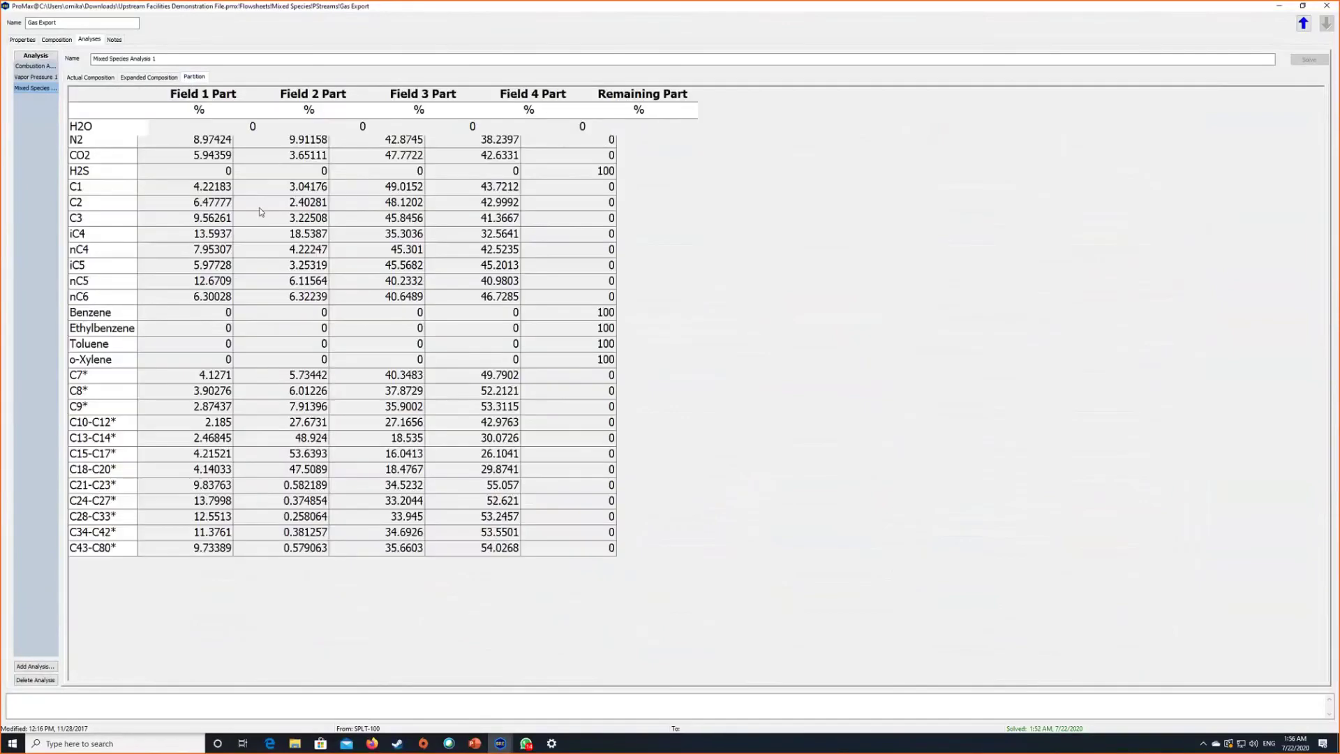
left_click(224, 95)
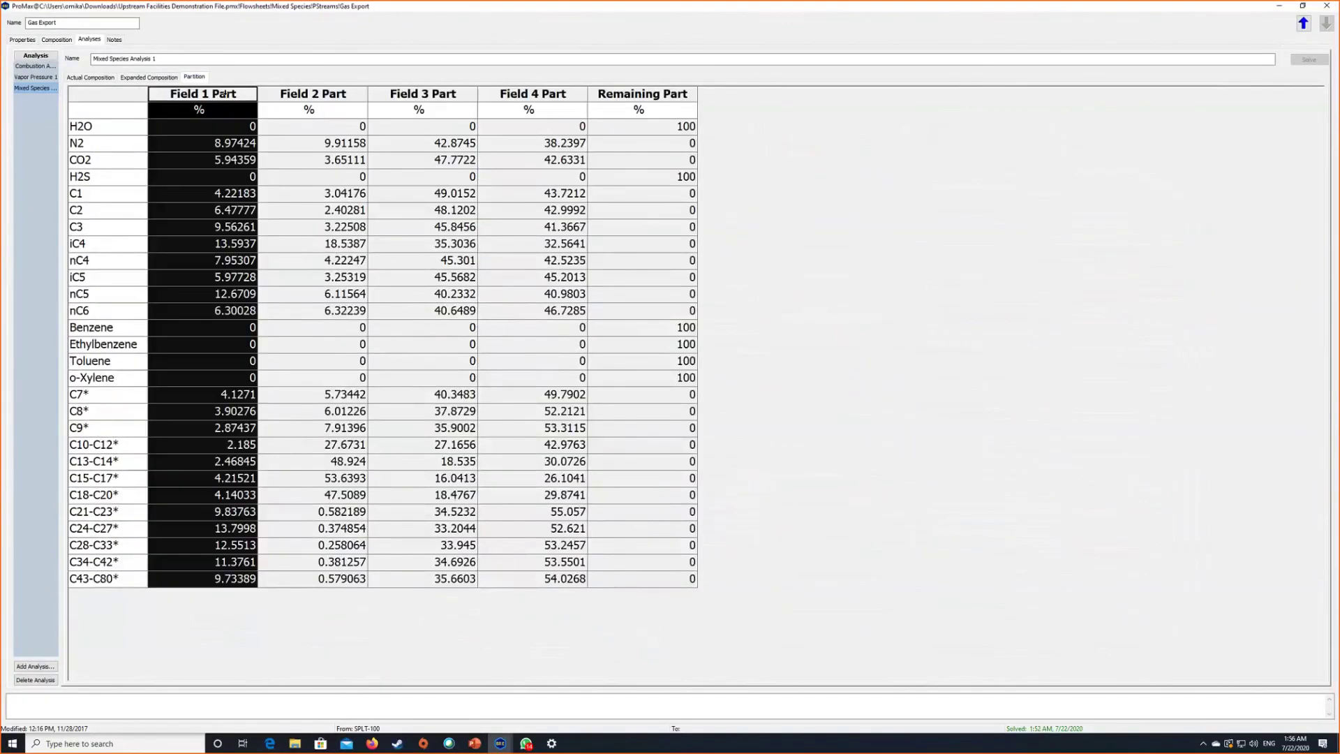
left_click(341, 93)
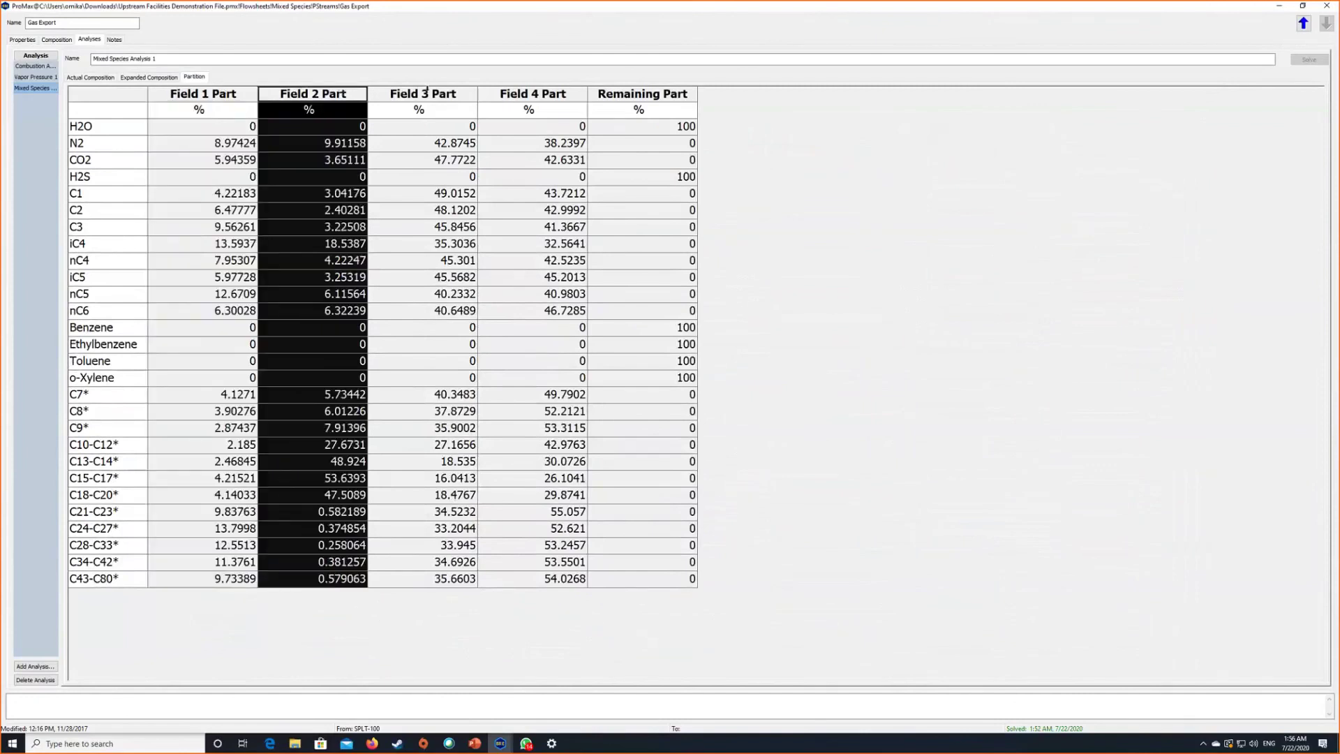
left_click(436, 93)
left_click(545, 93)
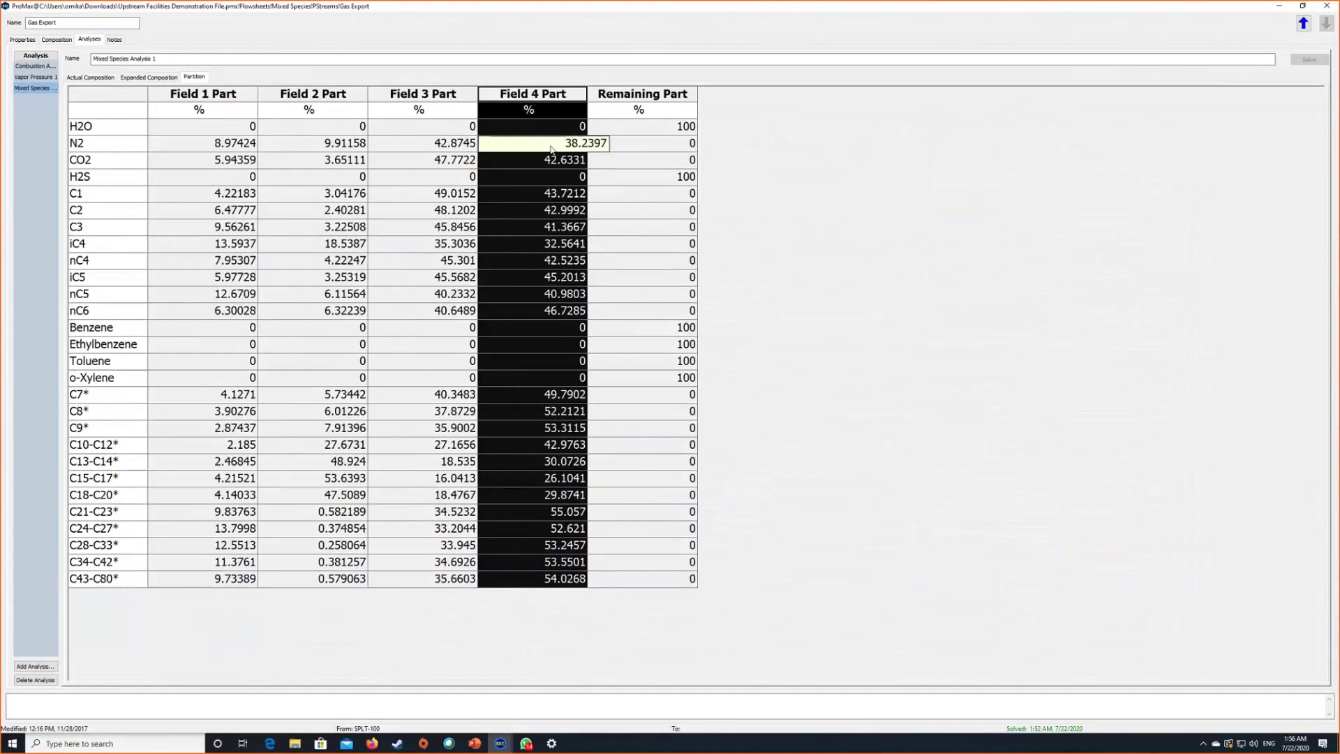
Step: Compare how the N2, C1 and CO2 in Gas Export are divided among the four fields
left_click(228, 160)
left_click(216, 149)
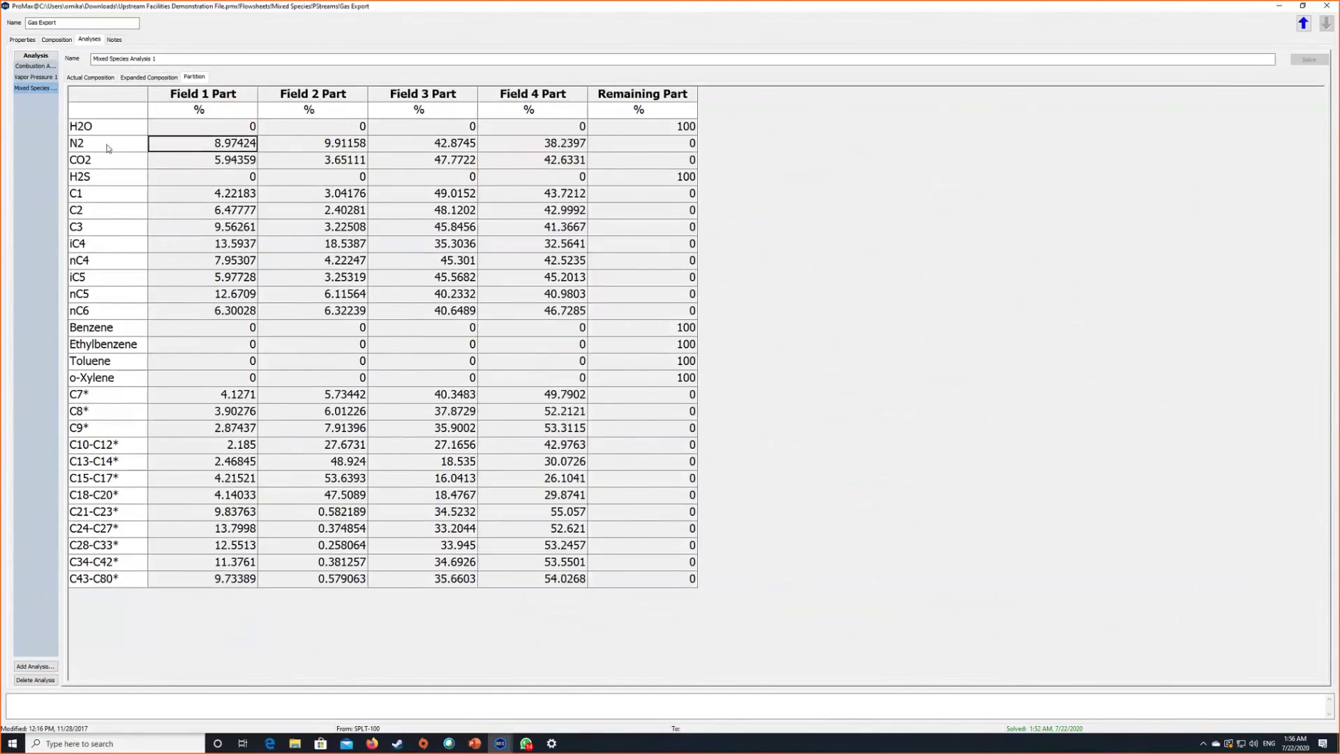
key("Right")
left_click(421, 143)
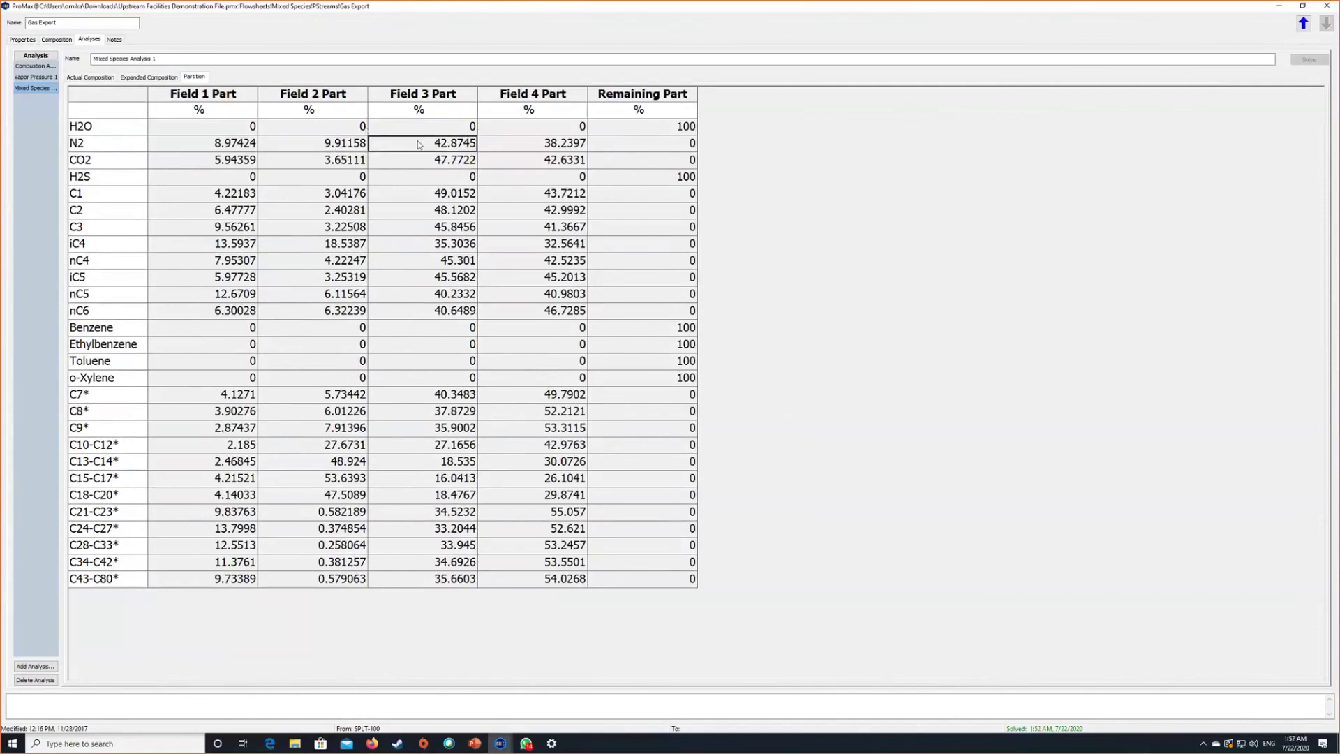
key("Right")
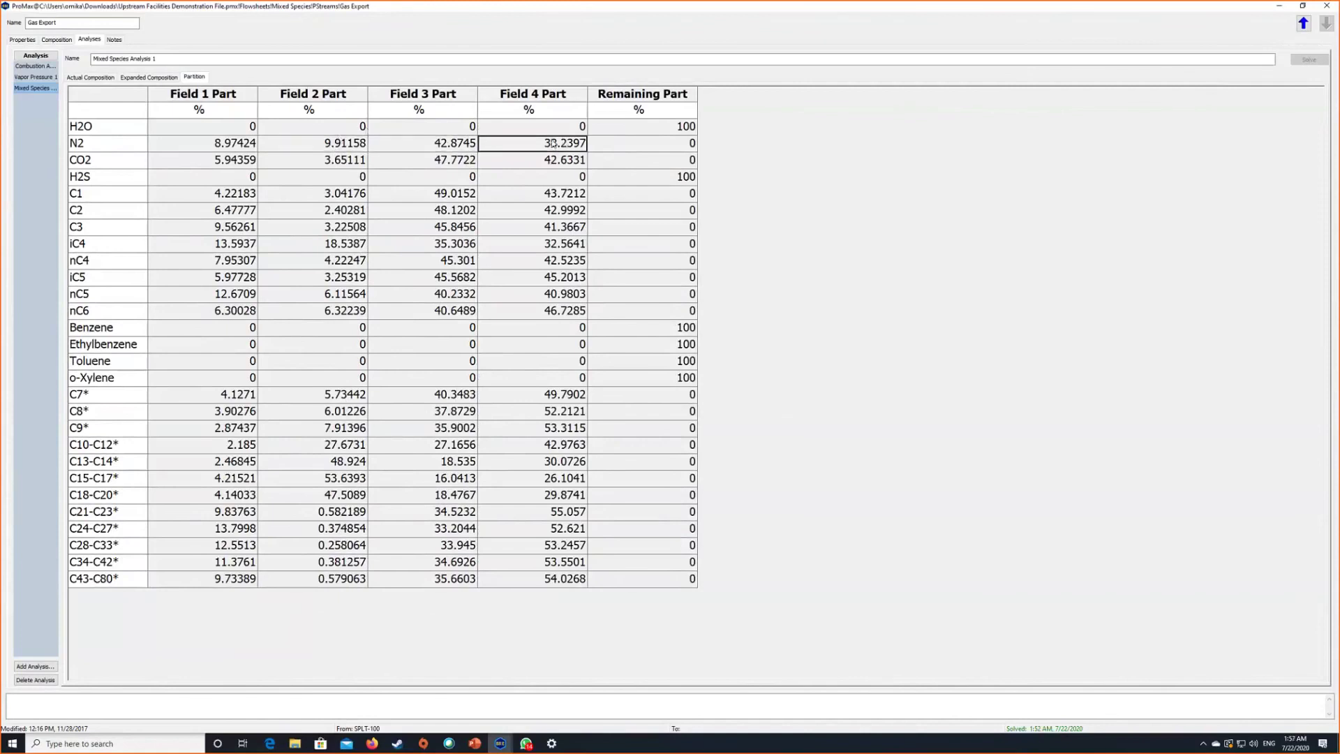
left_click_drag(209, 160, 514, 144)
left_click_drag(170, 198, 420, 197)
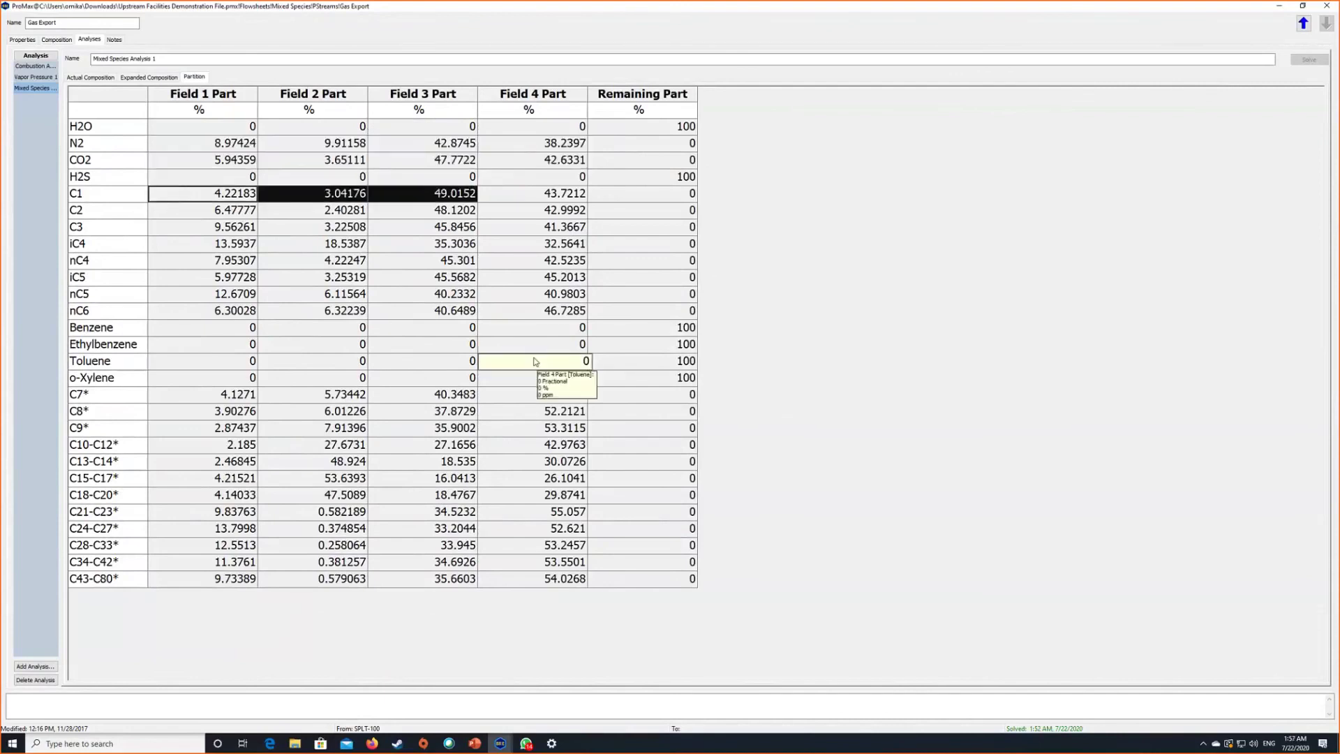
left_click(526, 161)
left_click(426, 160)
left_click(314, 160)
left_click(203, 157)
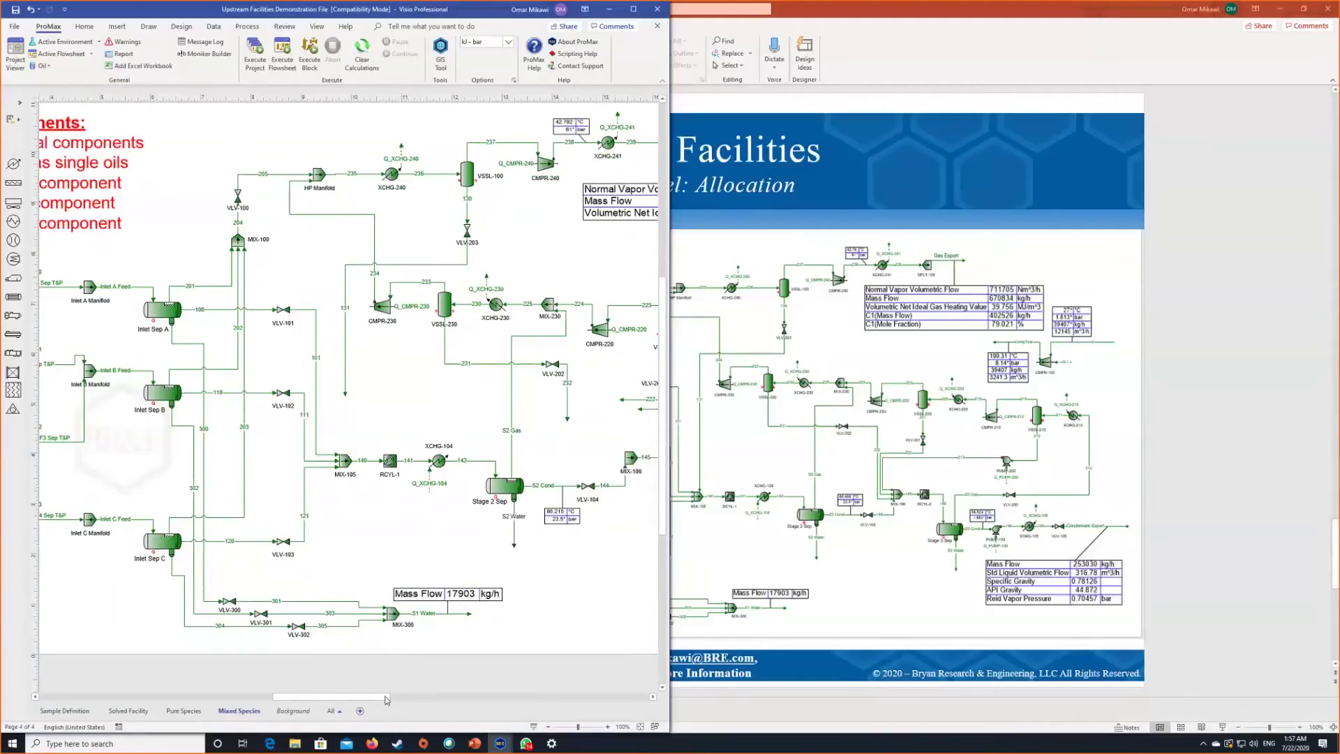
Step: Connect stream 213 from PUMP-200 to the MIX-106 inlet in the Mixed Species flowsheet and reroute it as a right-angle connector
left_click_drag(342, 697, 371, 697)
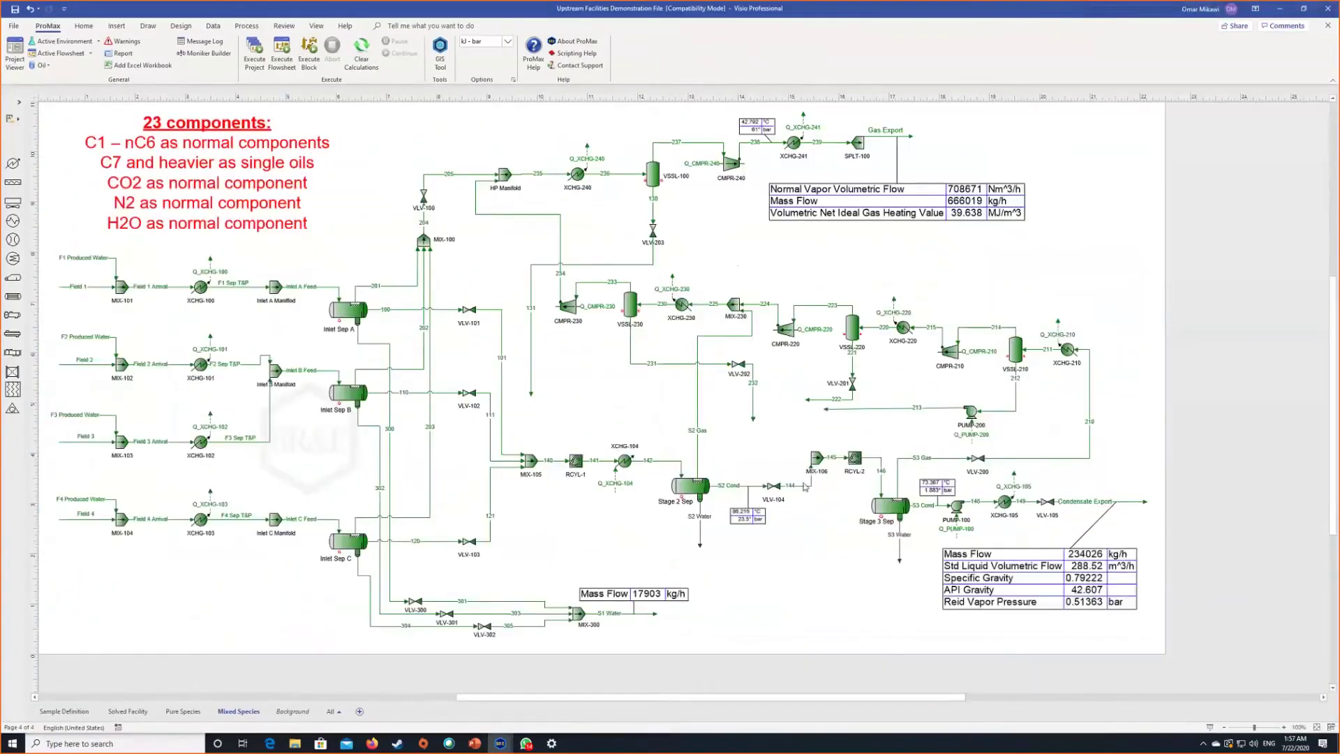
scroll(806, 486, "up", 3)
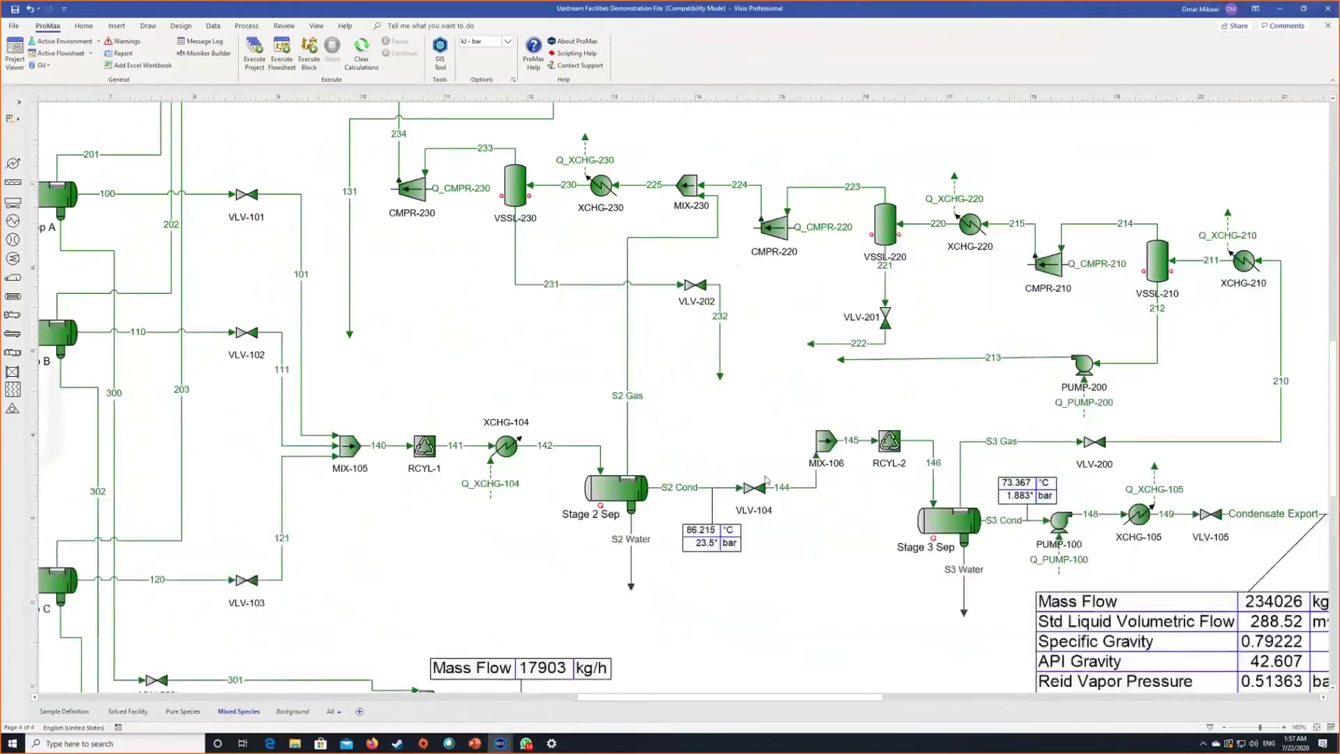
scroll(809, 317, "up", 1)
scroll(403, 282, "up", 1)
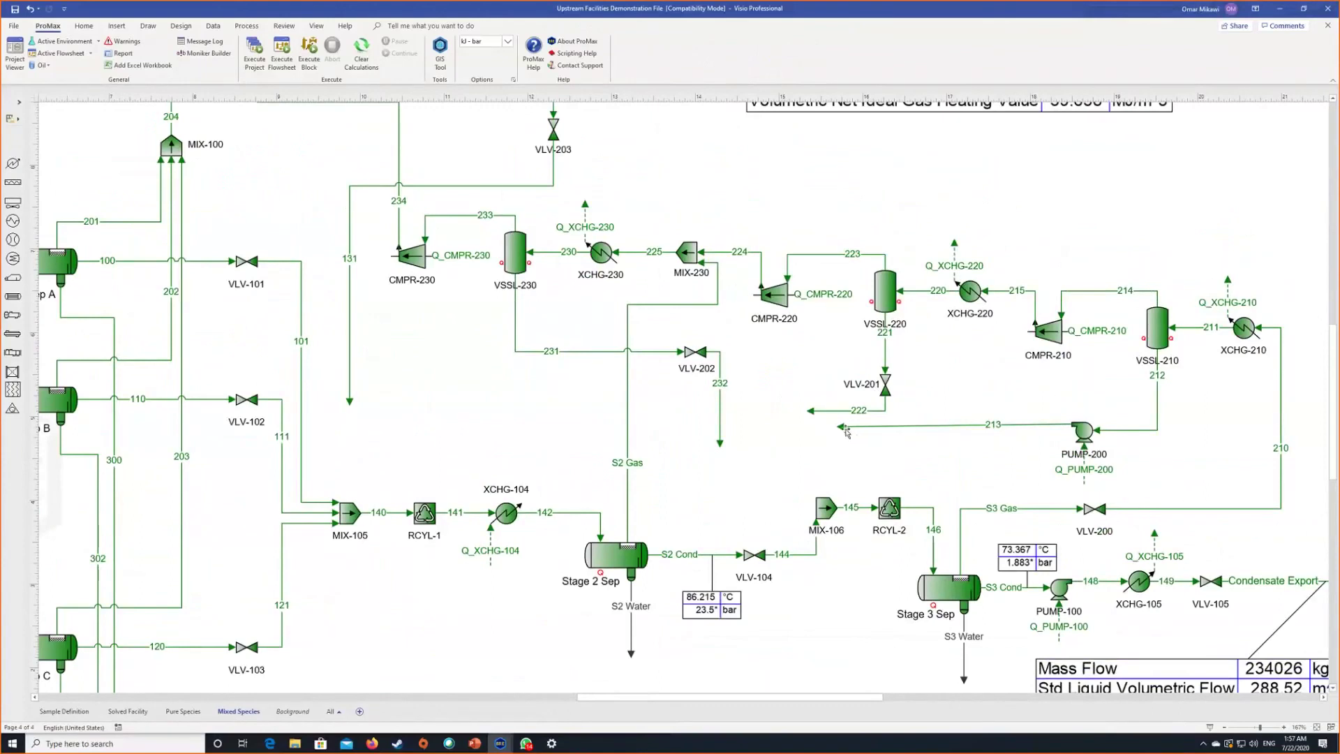
left_click_drag(837, 427, 869, 487)
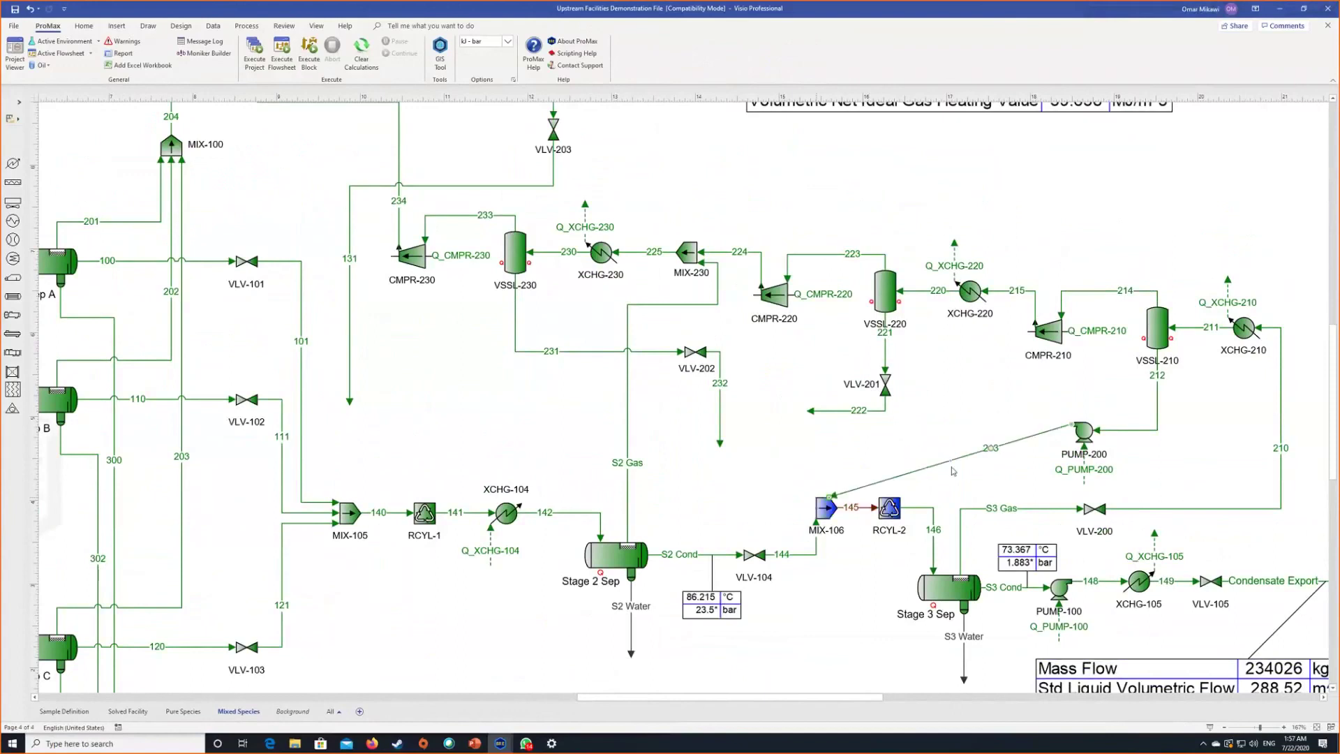
right_click(955, 459)
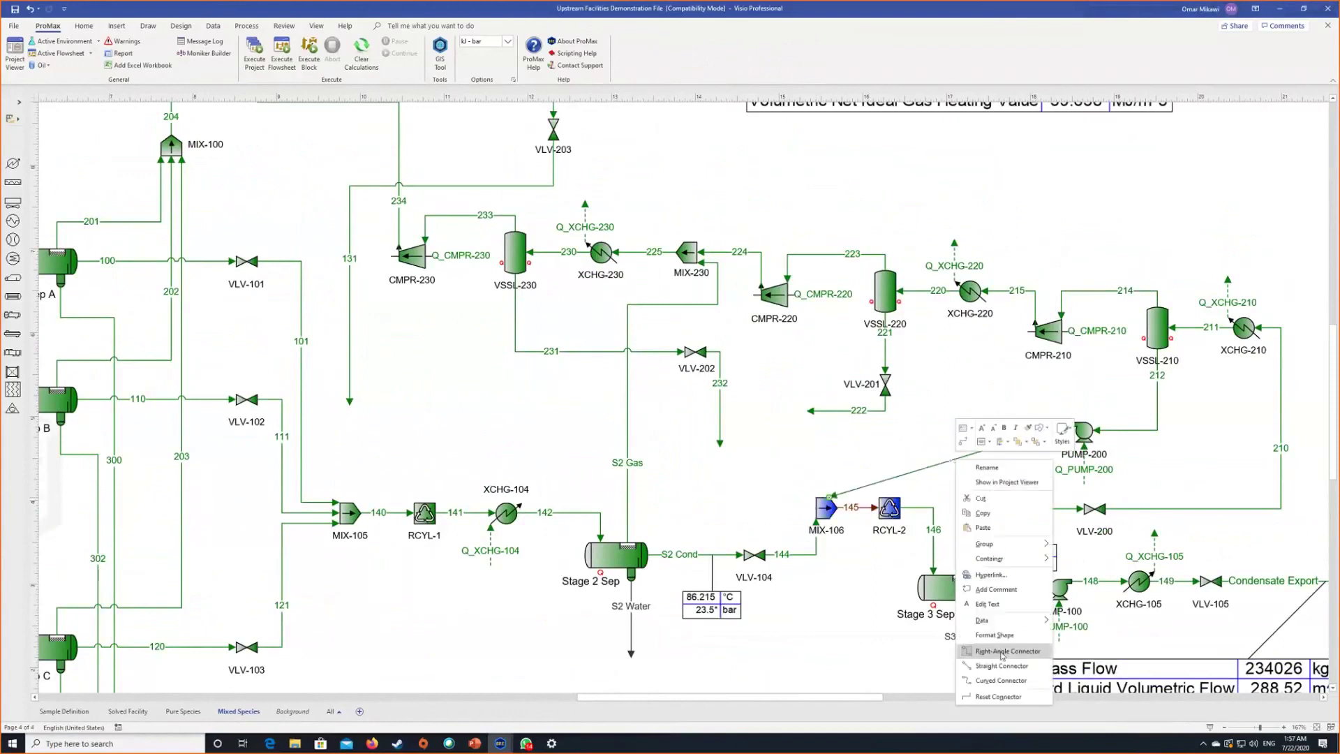
left_click(1003, 651)
Step: Connect streams 222 and 232 to MIX-106, straighten stream 222's route, and connect stream 131 from VLV-203 to MIX-105
left_click(809, 412)
left_click_drag(807, 410, 817, 497)
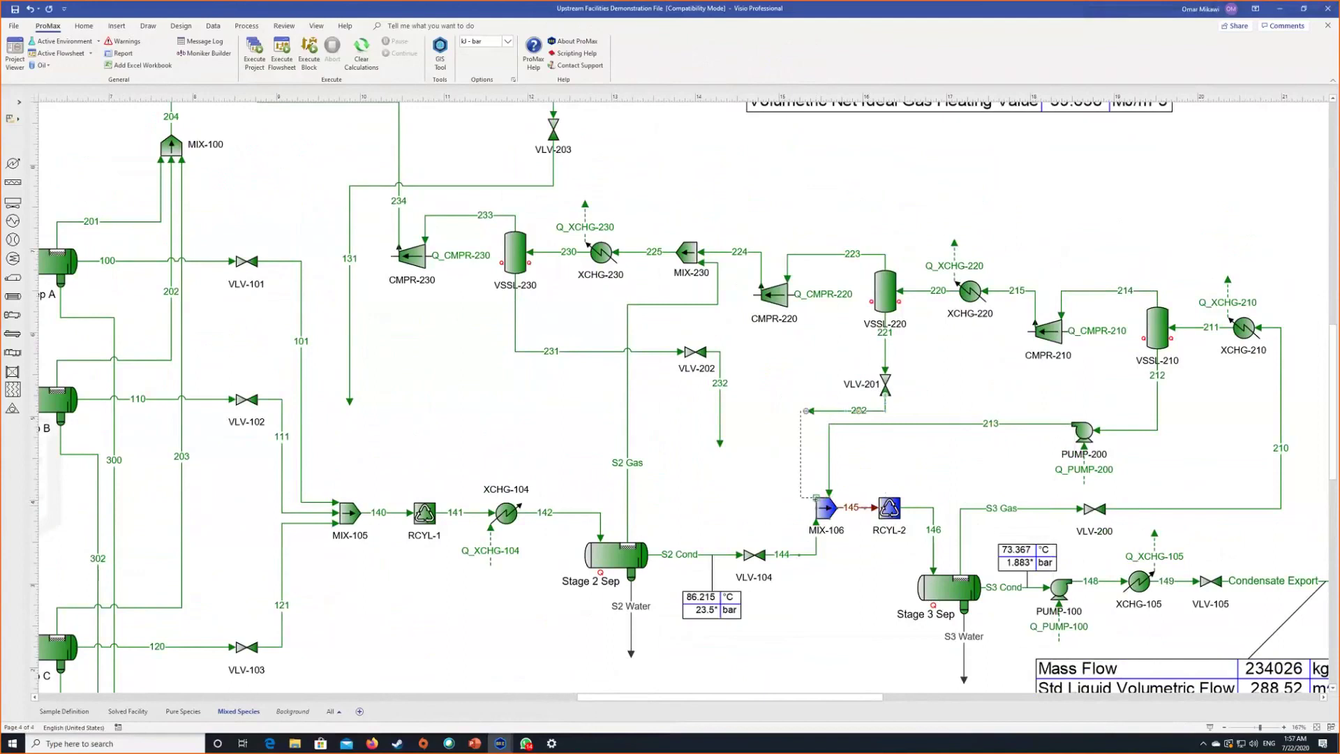
left_click_drag(800, 453, 816, 457)
left_click(721, 444)
left_click_drag(721, 443, 816, 508)
left_click(348, 395)
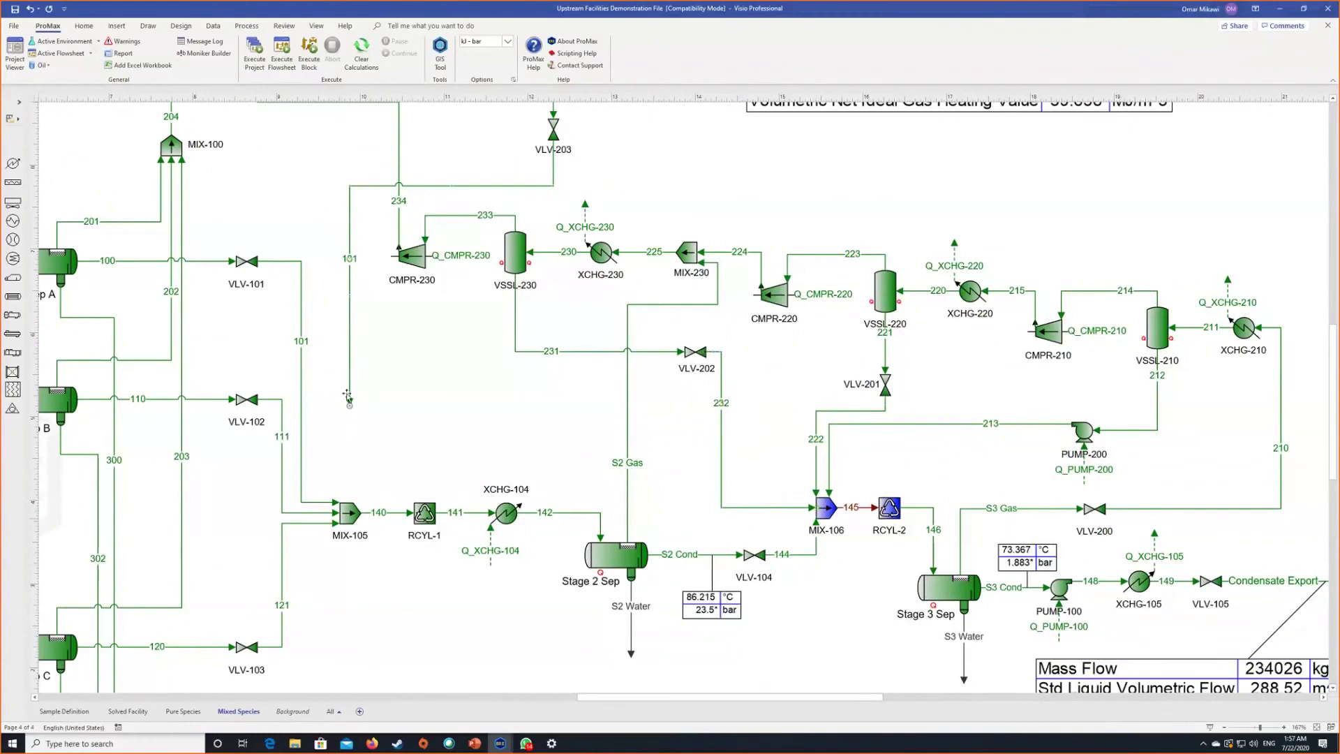
left_click_drag(347, 395, 352, 502)
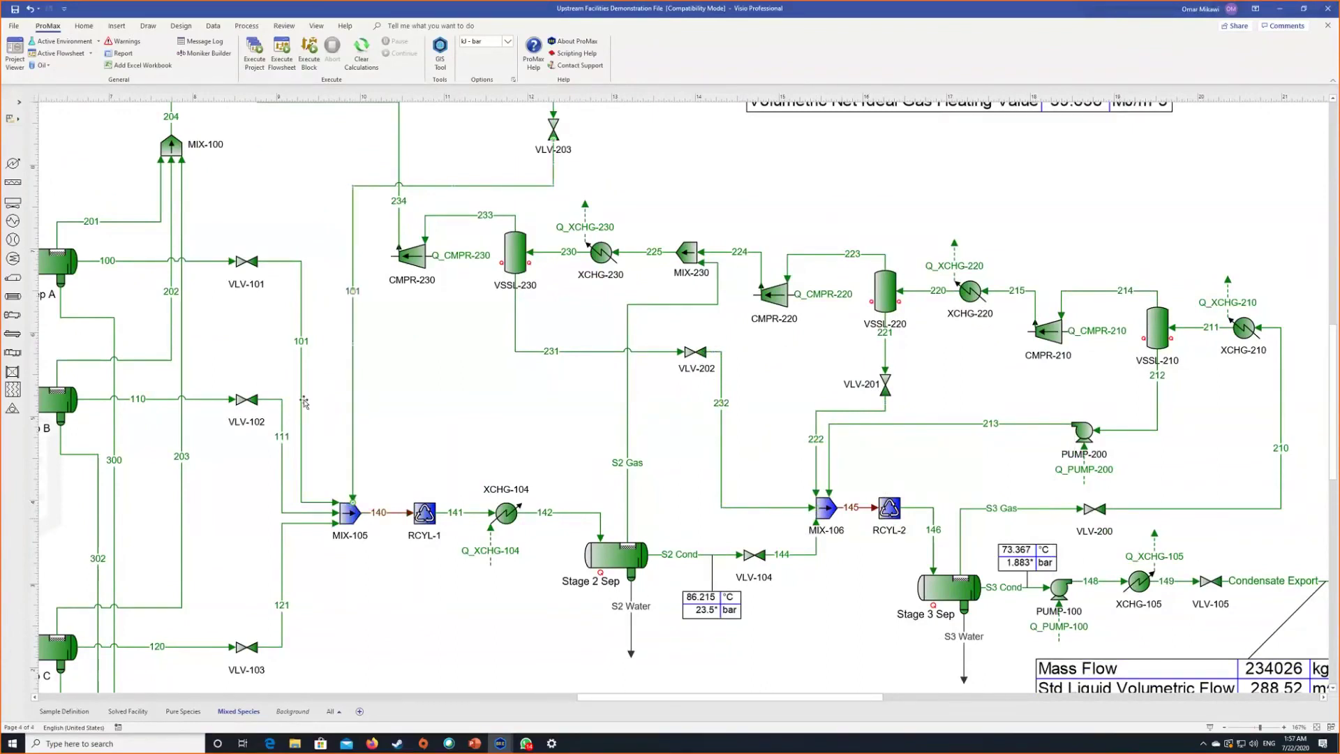
Step: Execute the Mixed Species flowsheet and show the message log to follow the convergence of RCYL-1 and RCYL-2
left_click(282, 50)
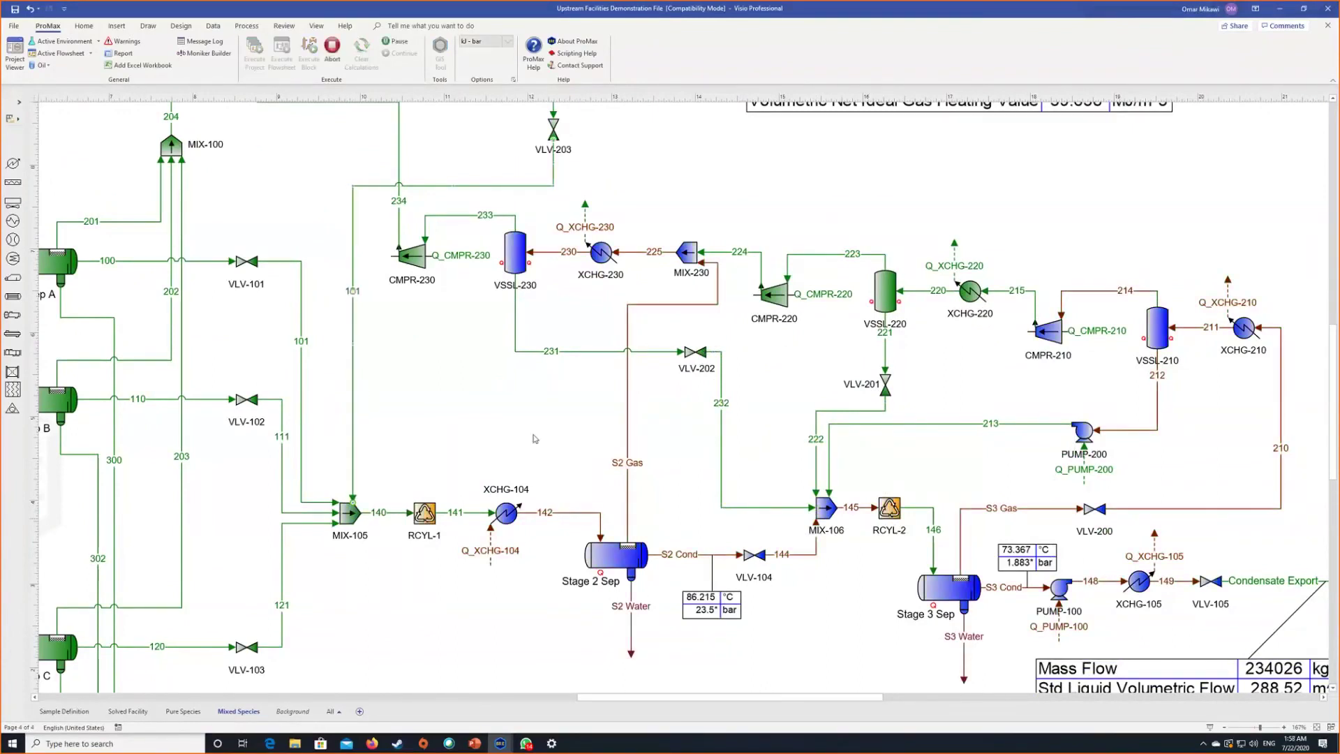
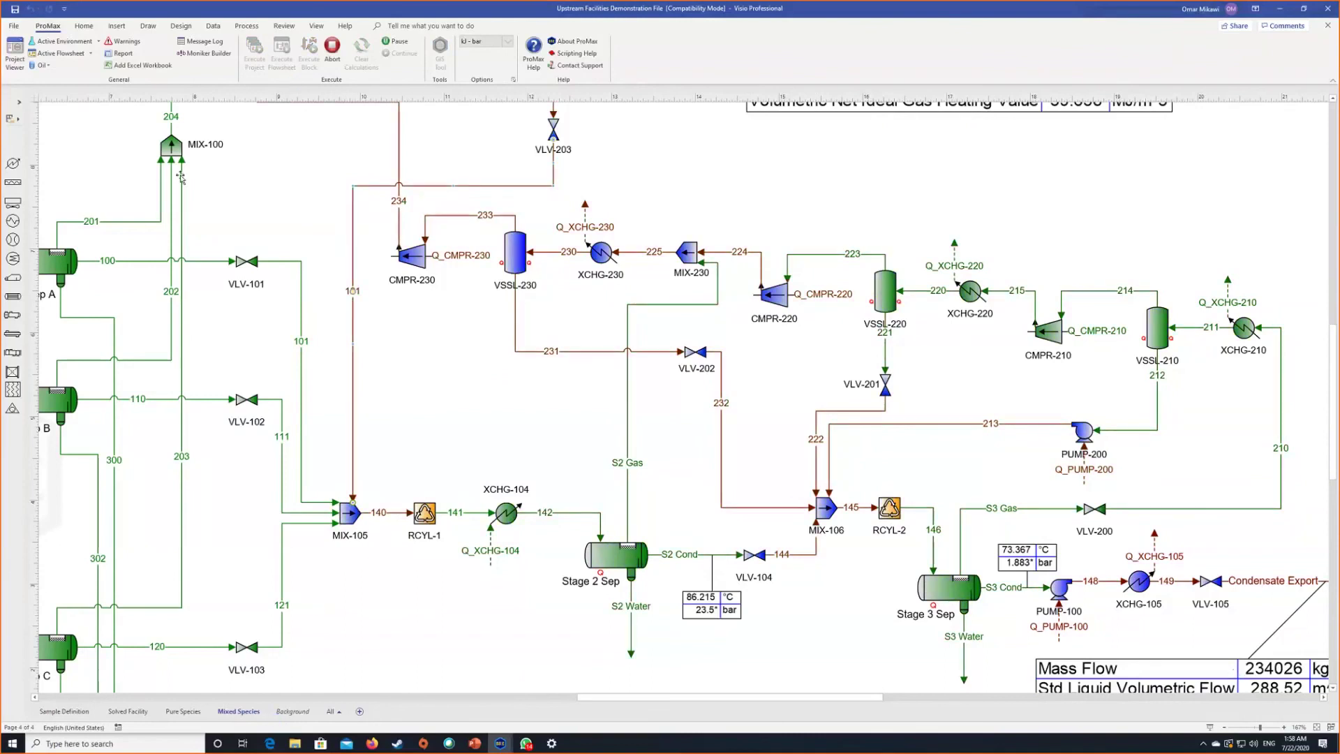
left_click(190, 41)
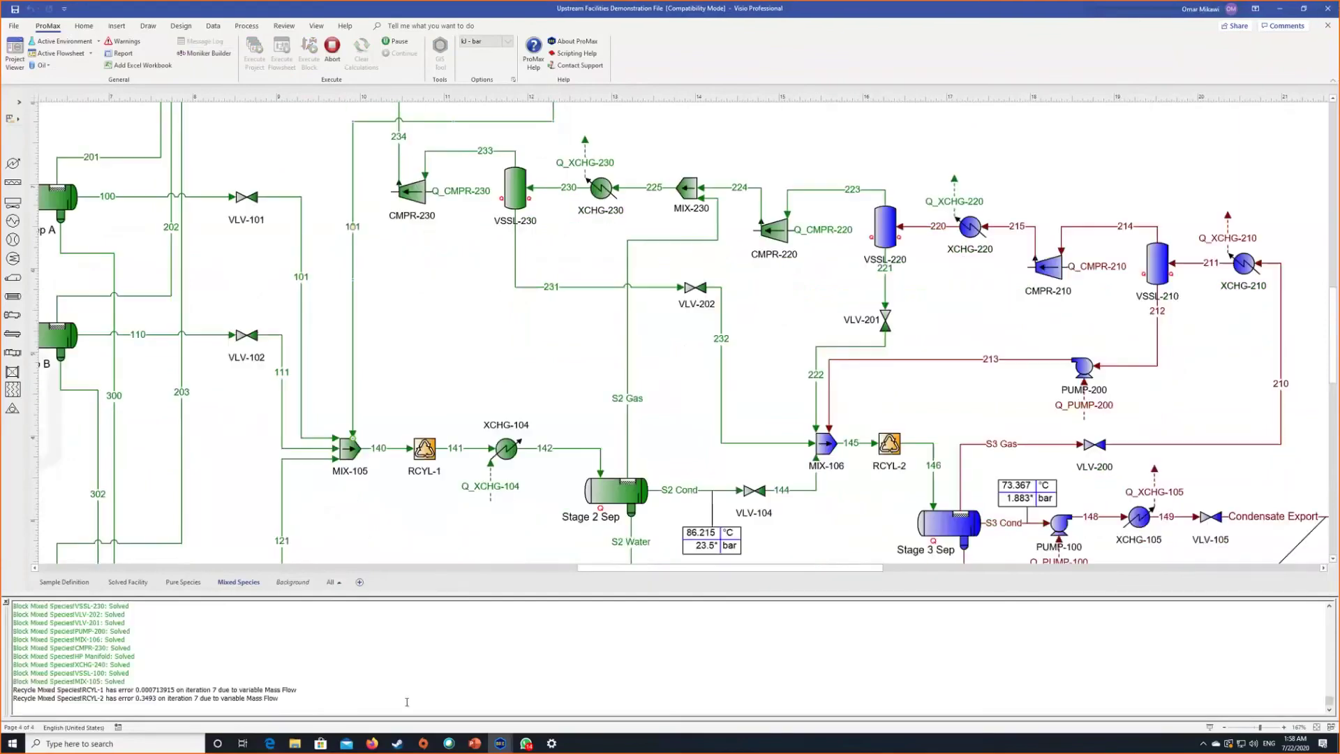
scroll(810, 342, "up", 4)
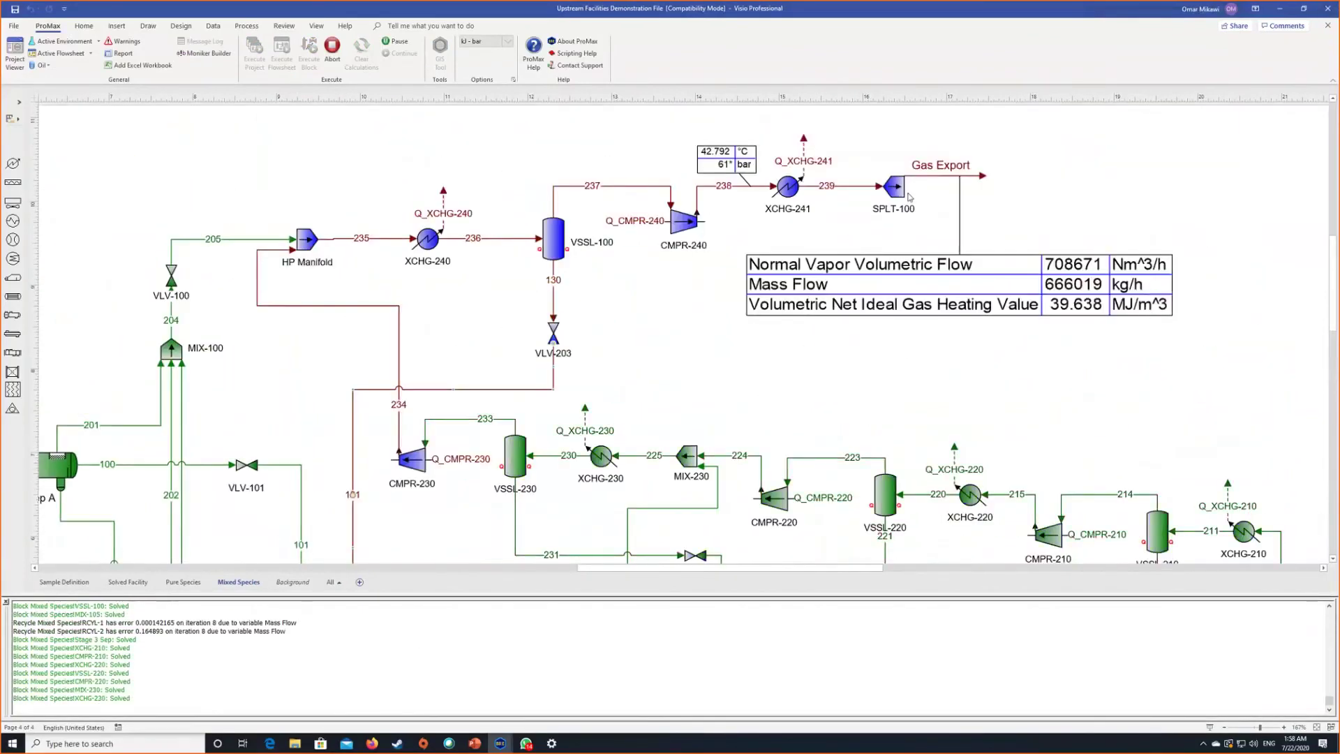
Step: Open the Gas Export stream's composition and review the mole fractions of Field 1 to Field 4
double_click(929, 180)
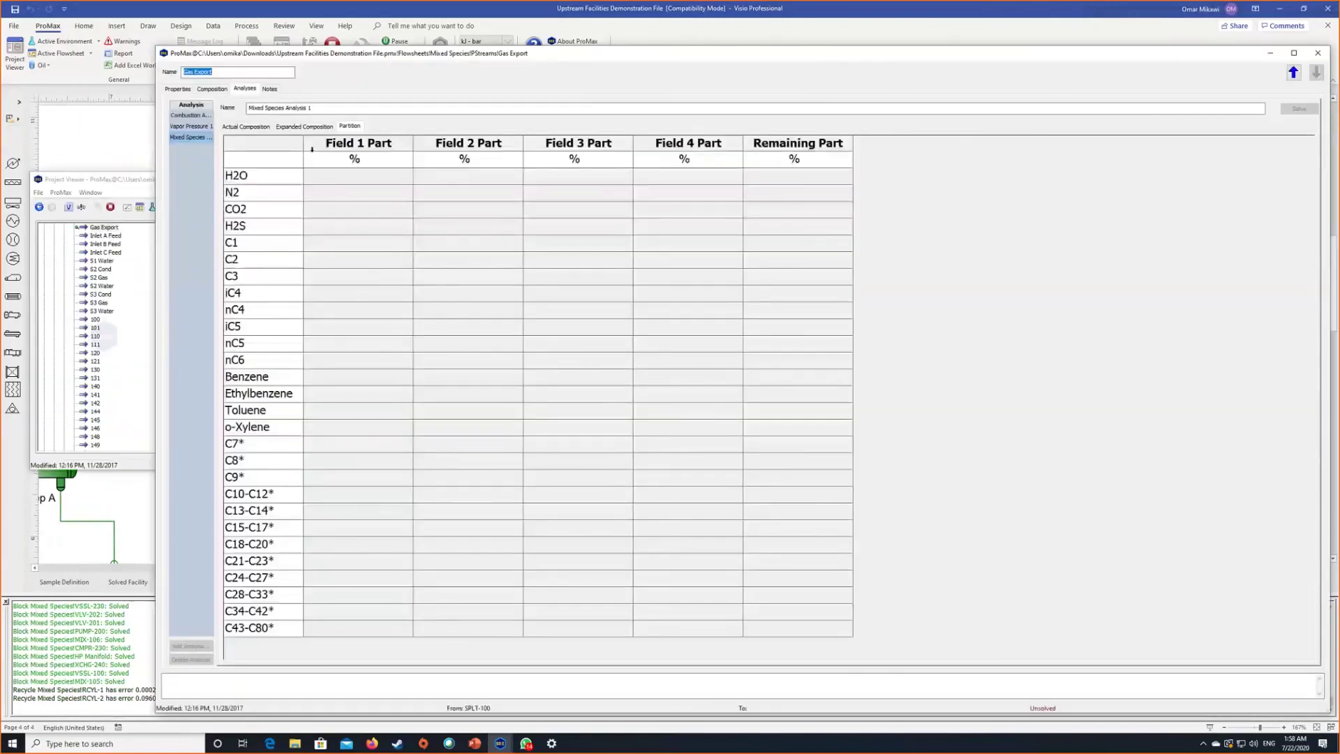
left_click(212, 88)
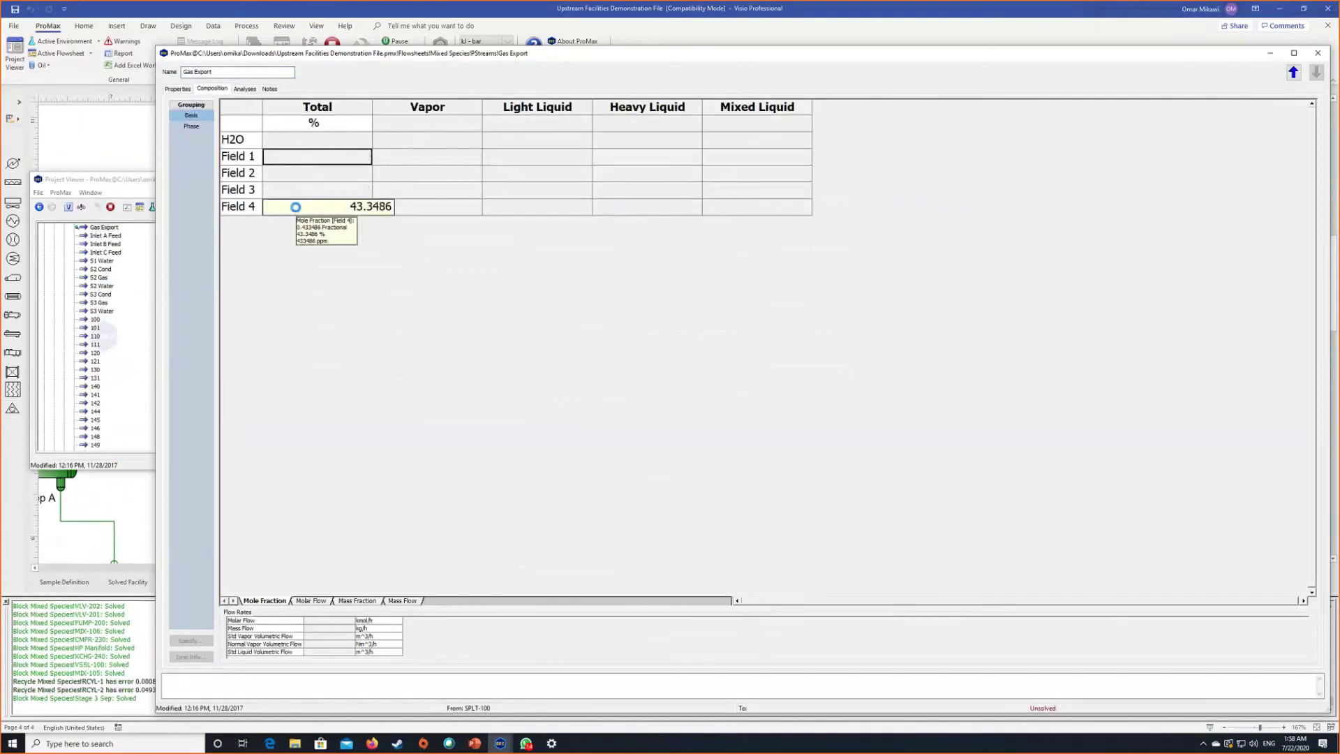
key("Down")
key("Down")
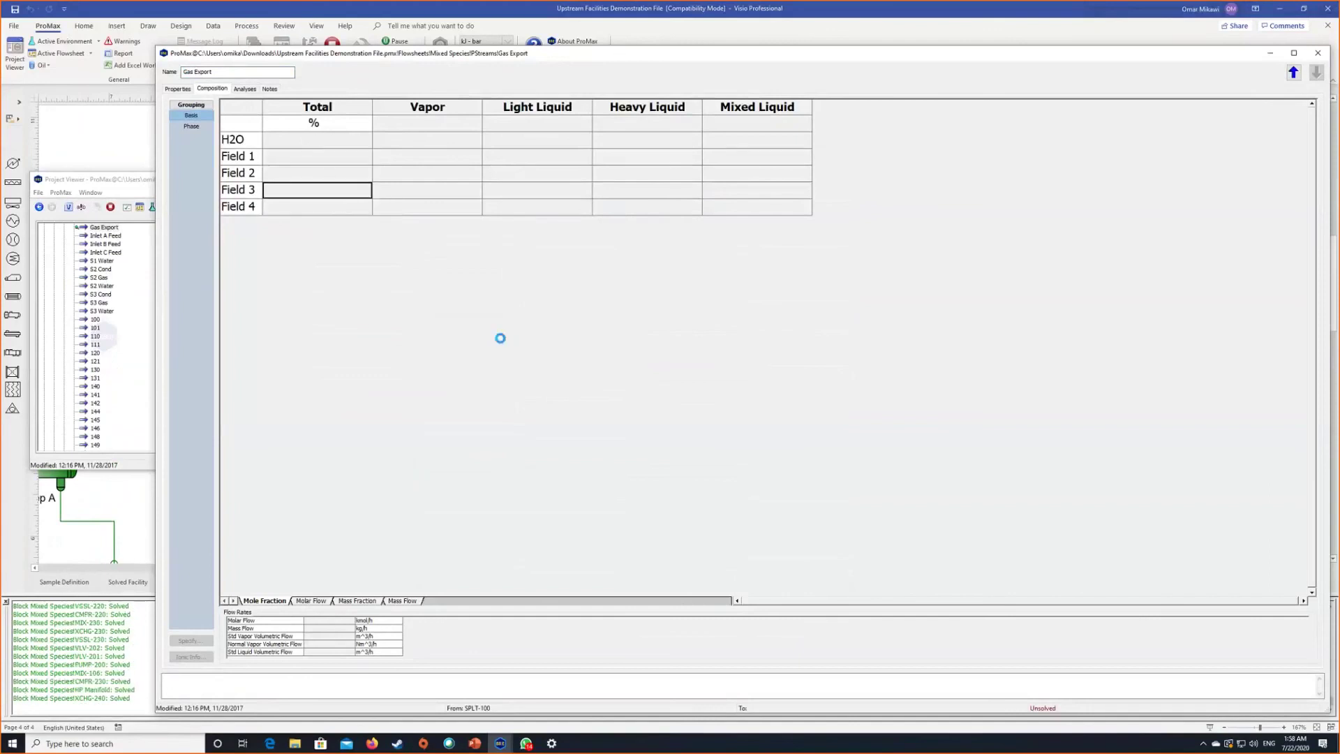
key("Down")
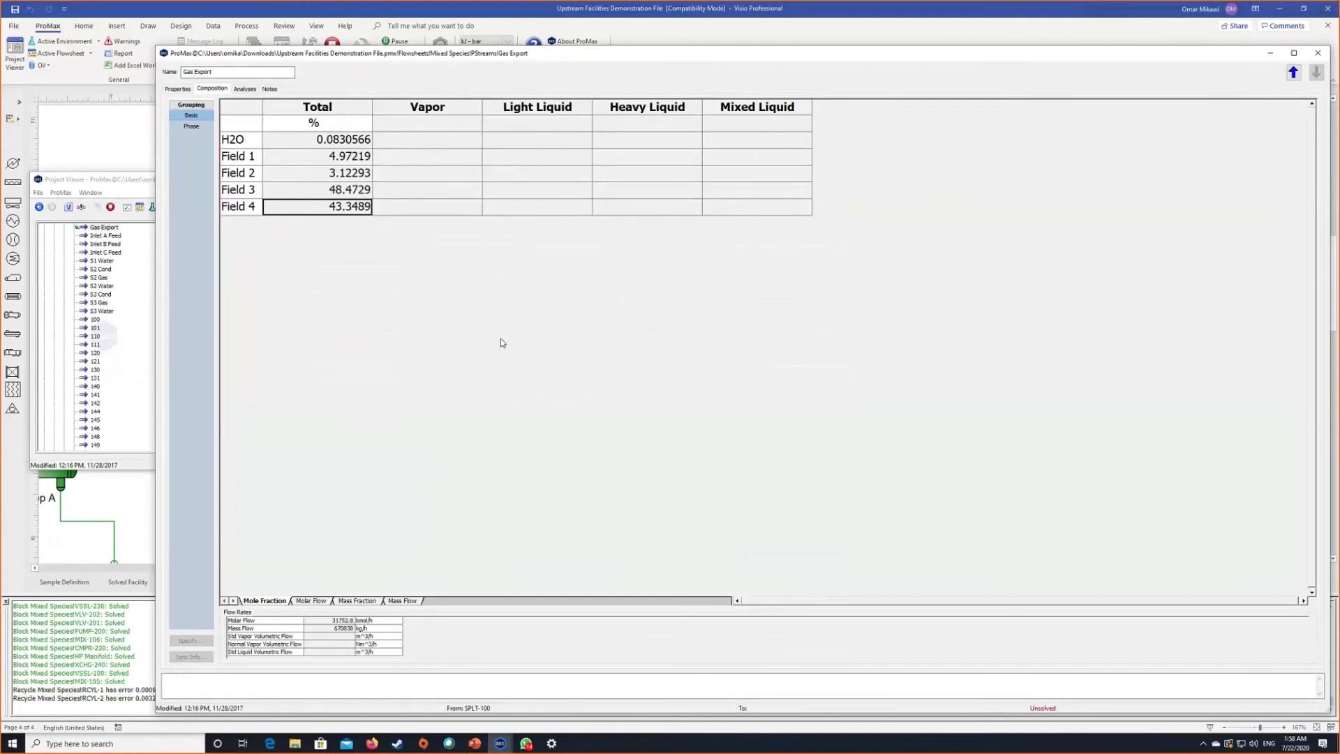
Step: Solve Mixed Species Analysis 1 on Gas Export and compare the CO2 partition across the four fields
left_click(245, 89)
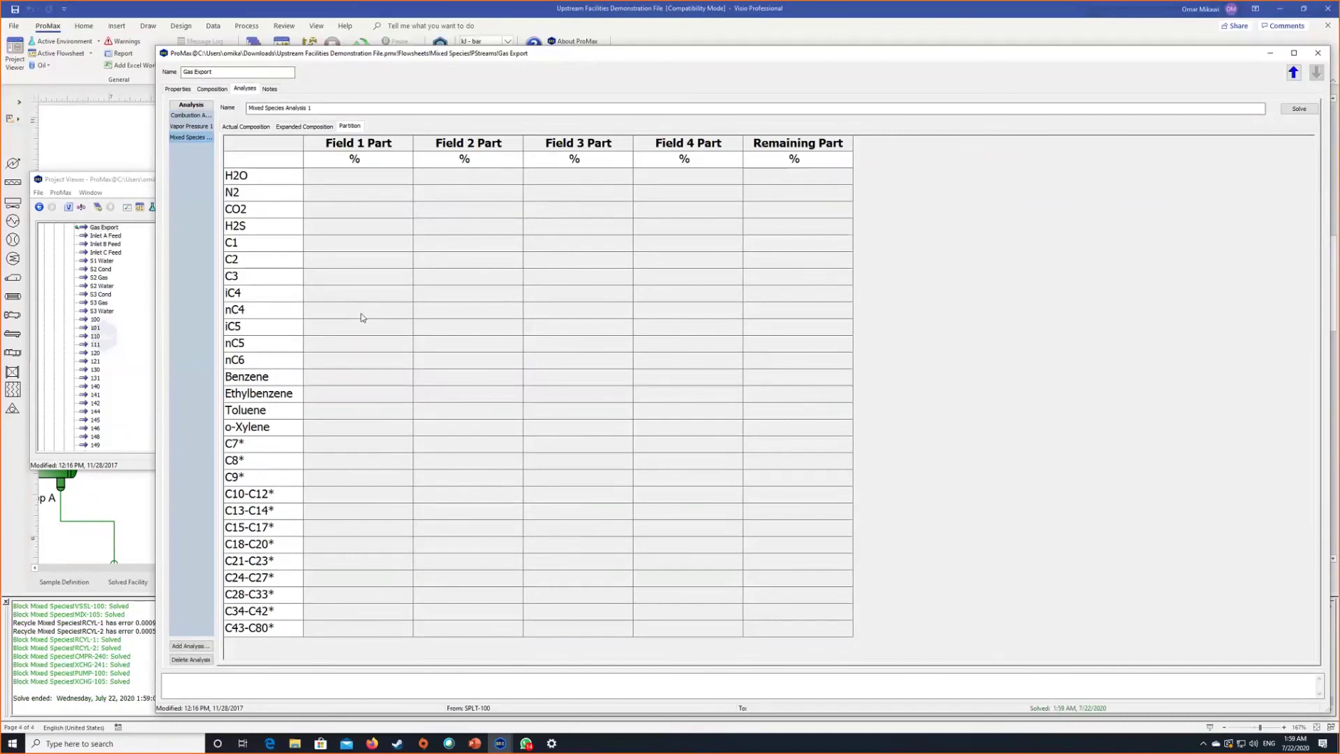
left_click(1299, 108)
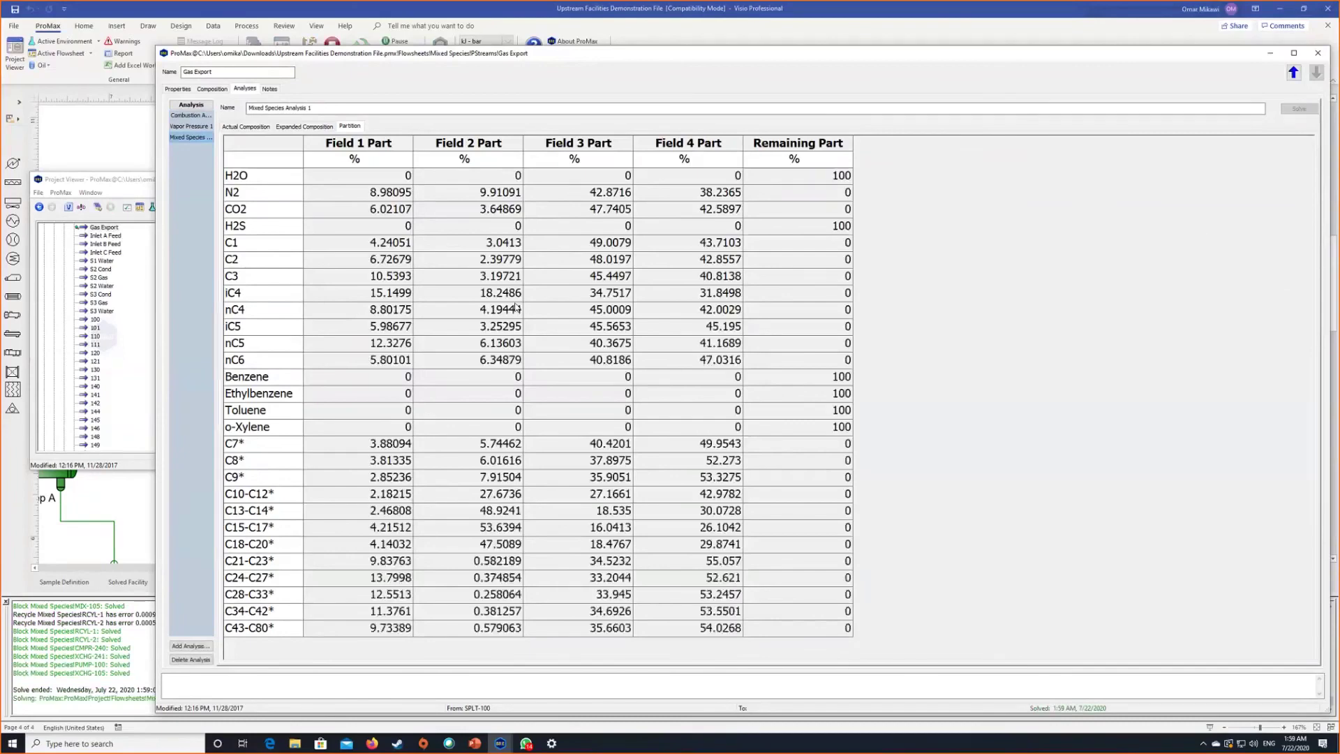
left_click(444, 215)
left_click(342, 208)
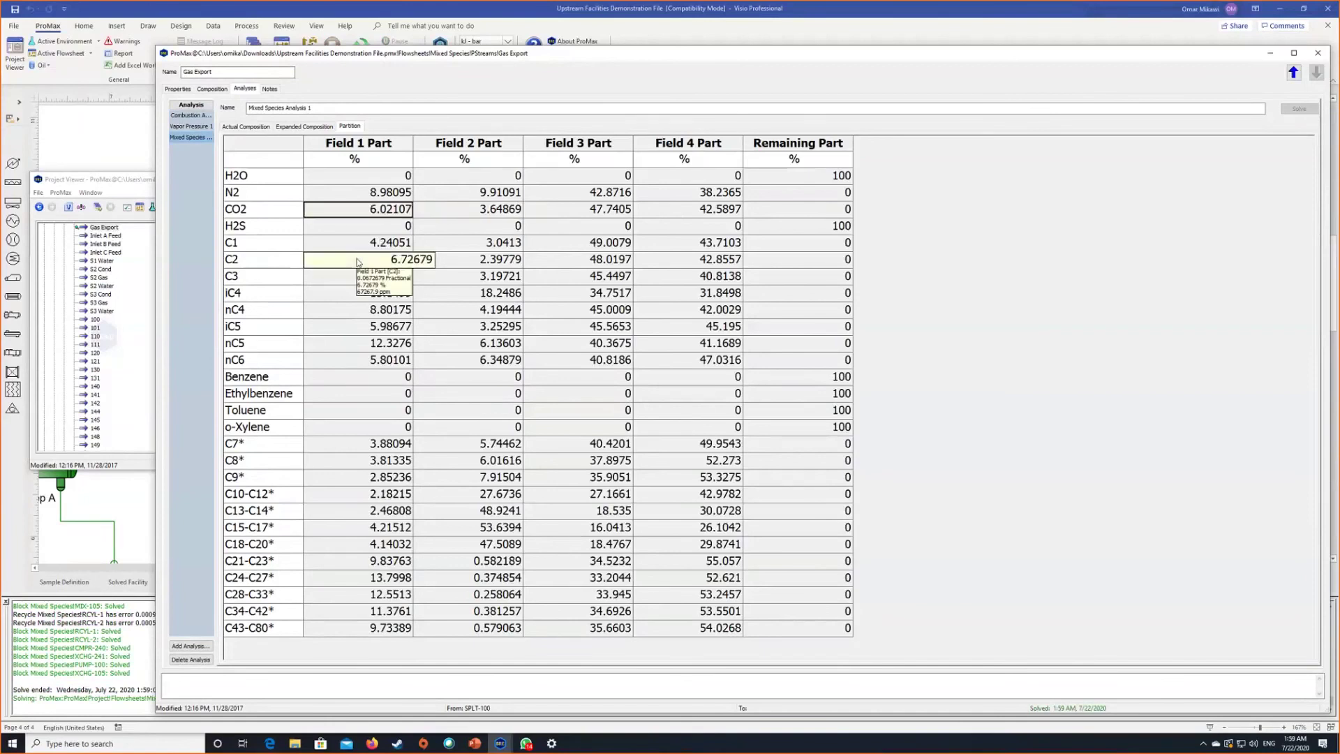
left_click(487, 216)
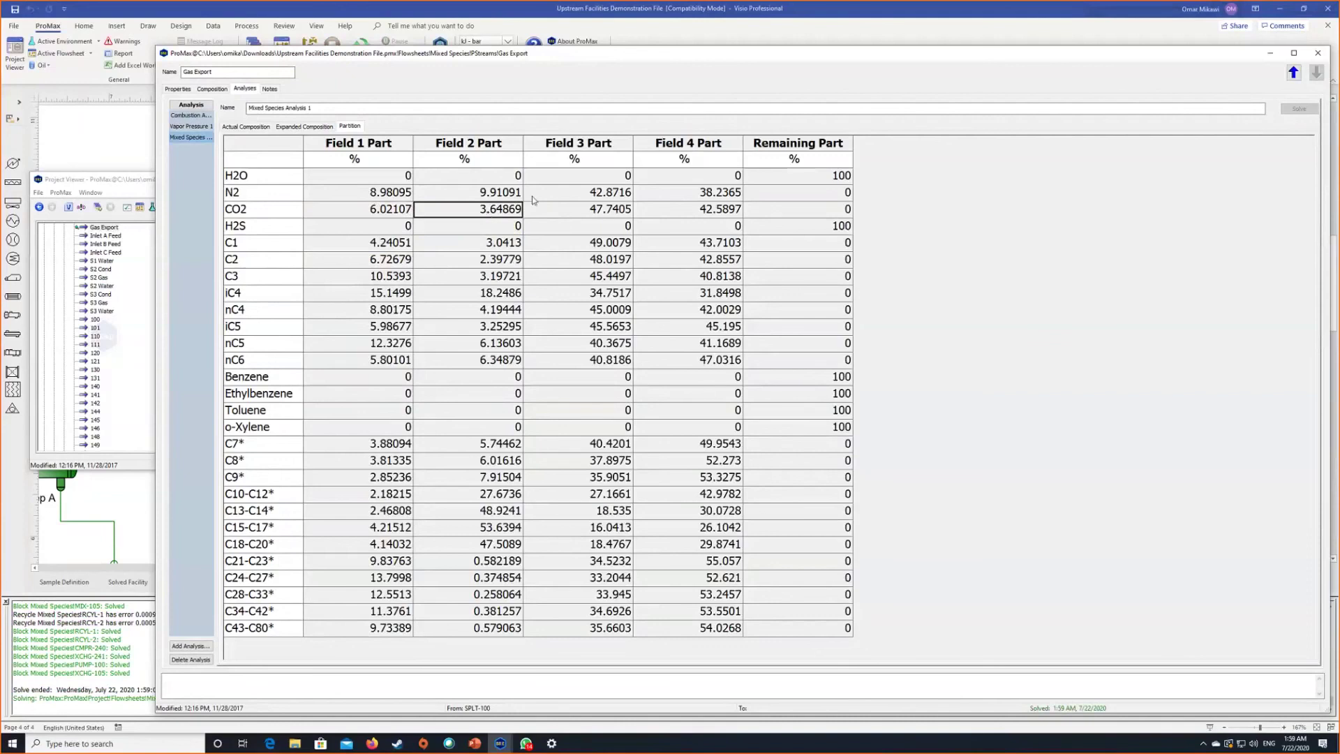
left_click(597, 214)
left_click(686, 213)
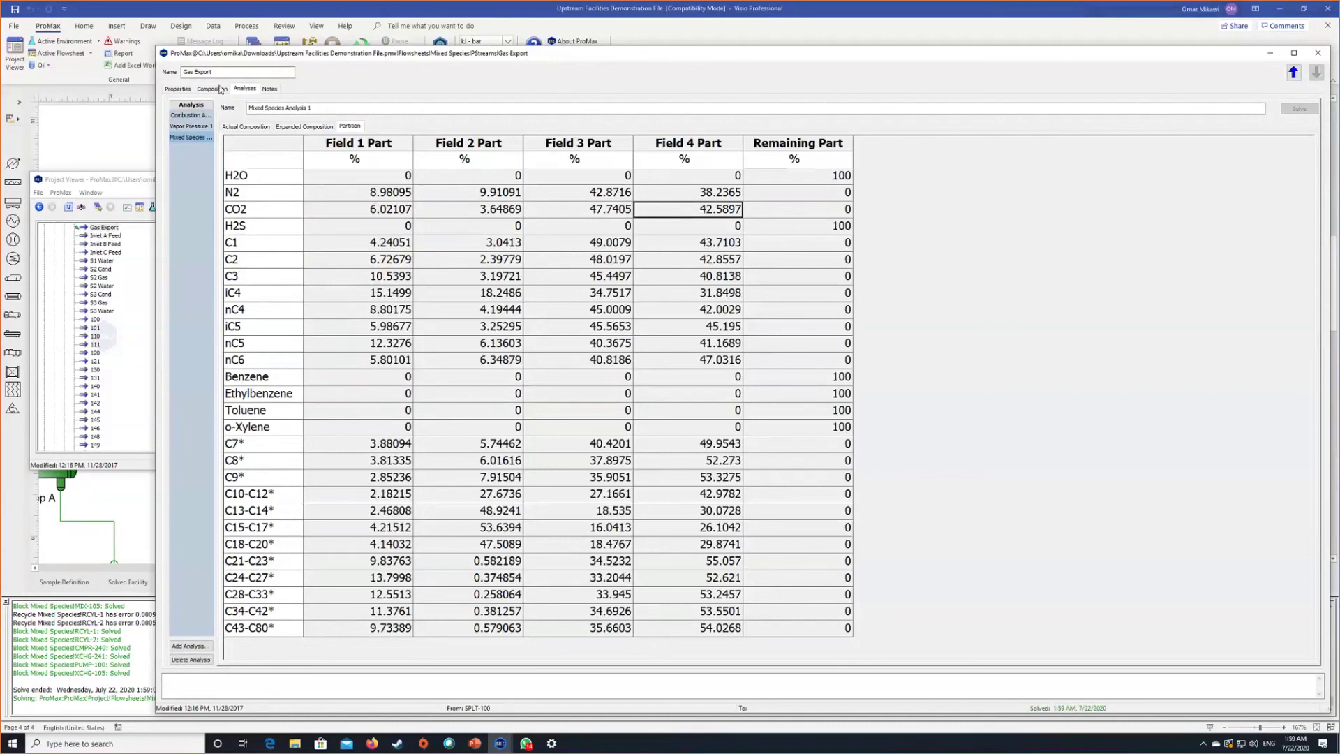
Step: Compare Gas Export's Field 1 to Field 4 mole fractions with the partition results, and put the stream windows away
left_click(218, 88)
left_click_drag(350, 160, 354, 213)
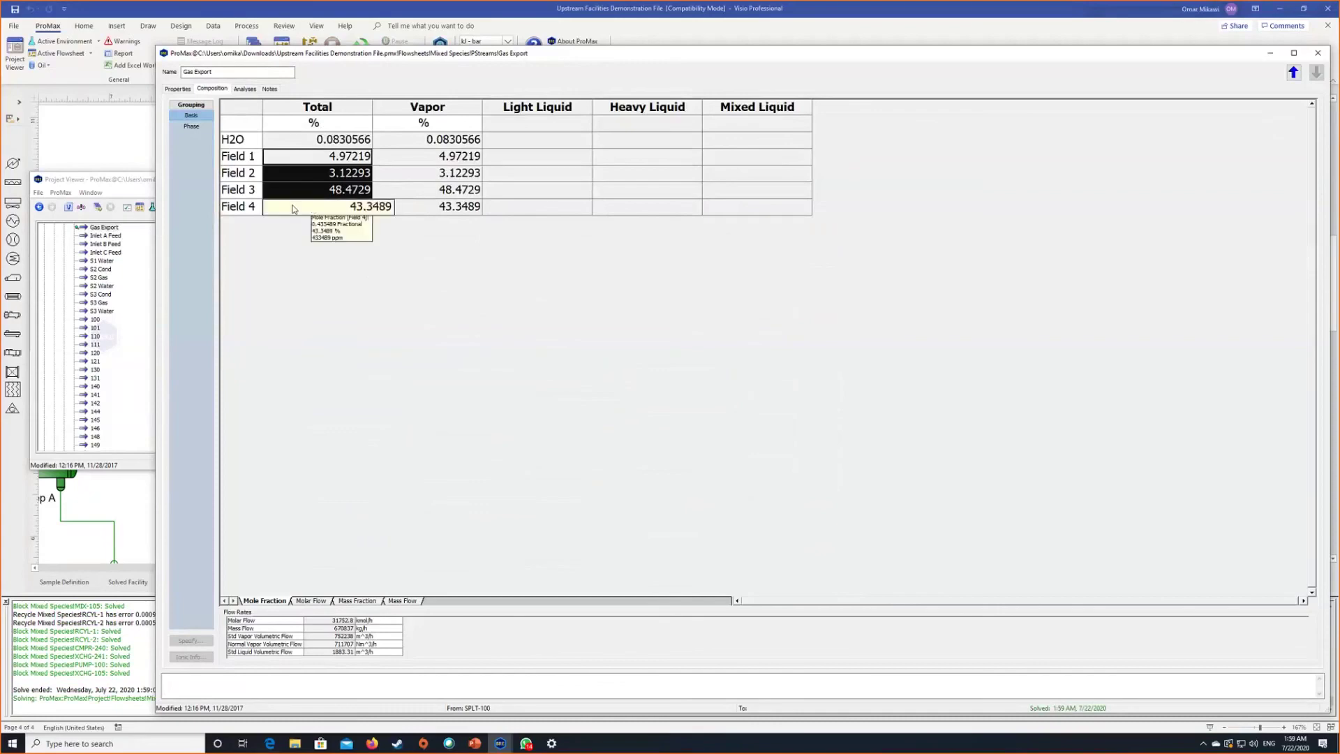
left_click(246, 92)
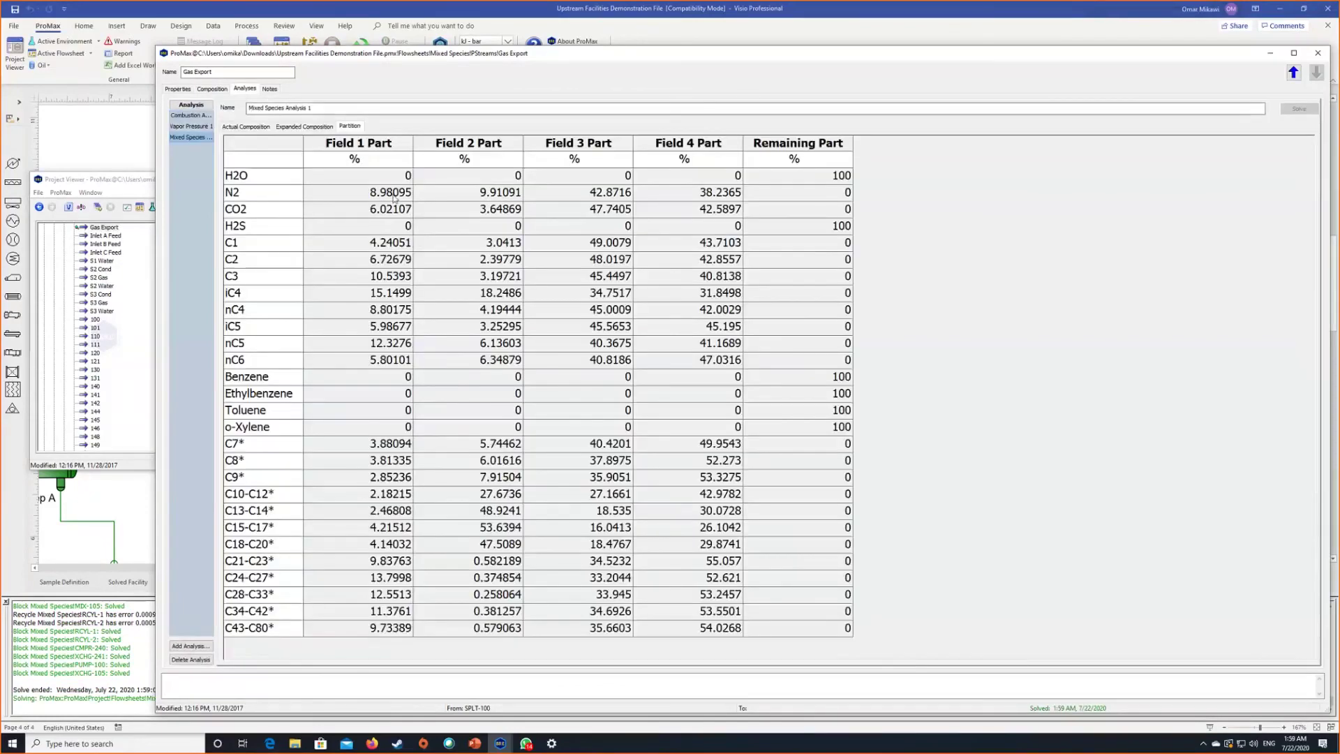
mouse_move(393, 230)
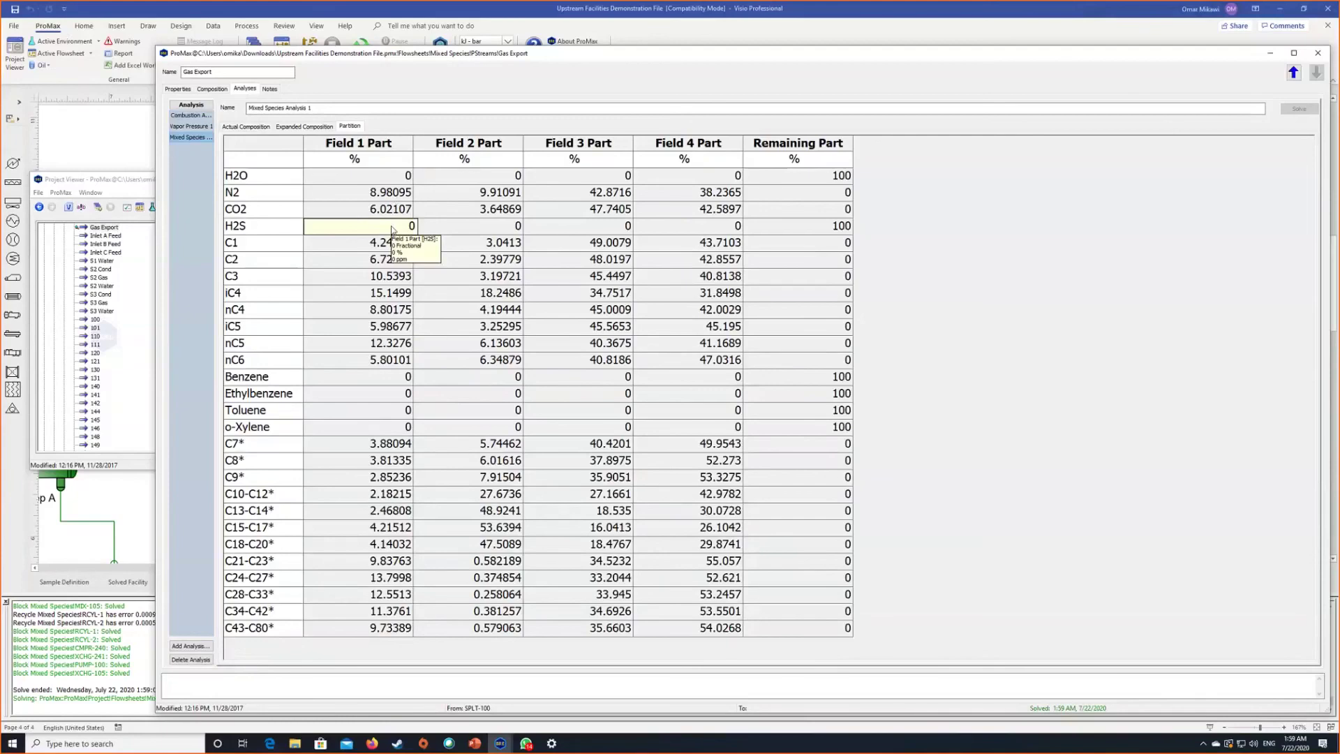
left_click(1318, 53)
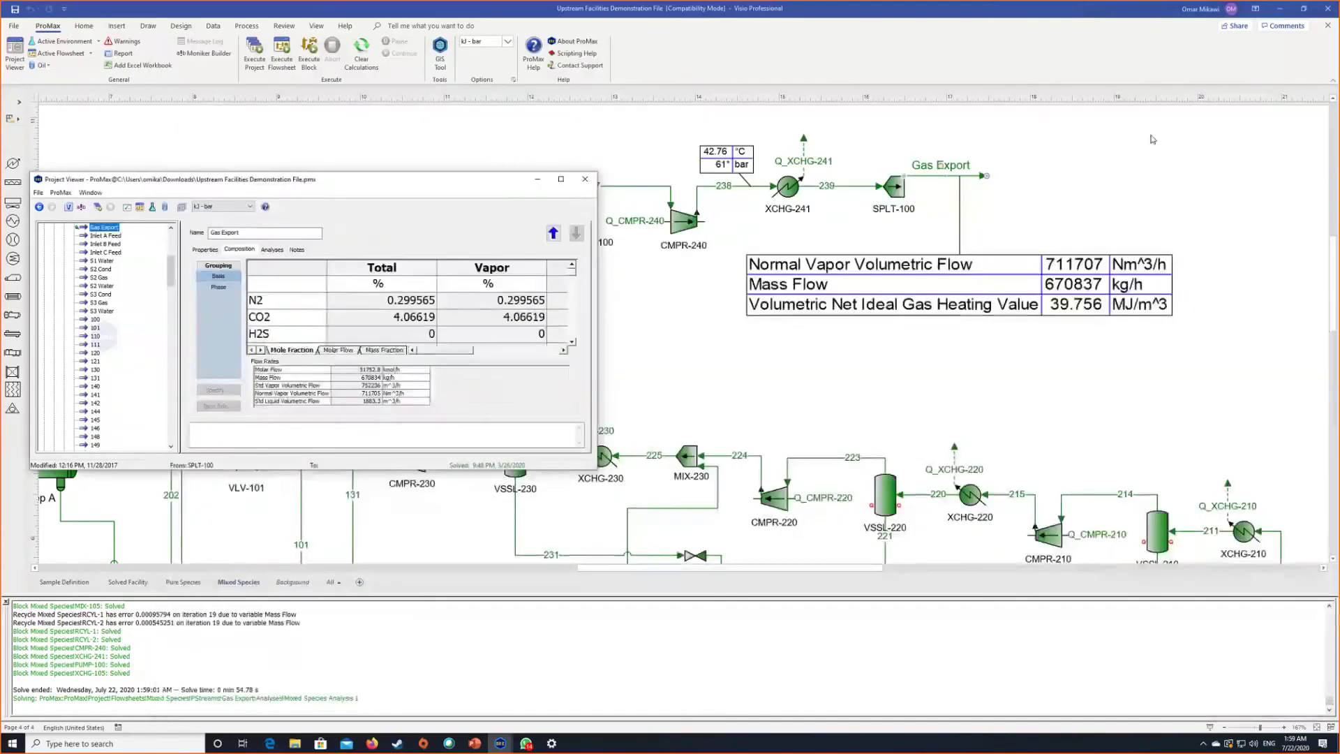
left_click(537, 179)
Step: Open the Condensate Export stream of the Mixed Species flowsheet in a maximized Project Viewer
scroll(586, 434, "down", 3)
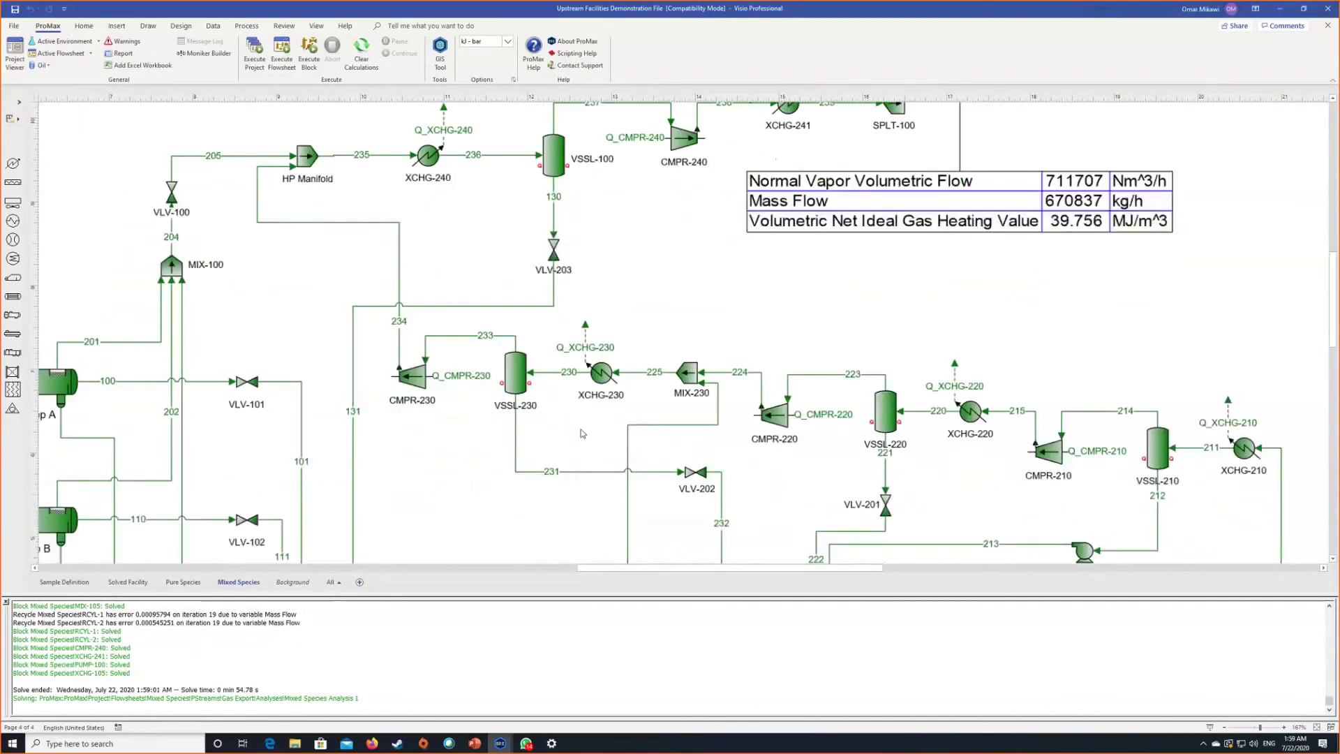
scroll(587, 435, "down", 5)
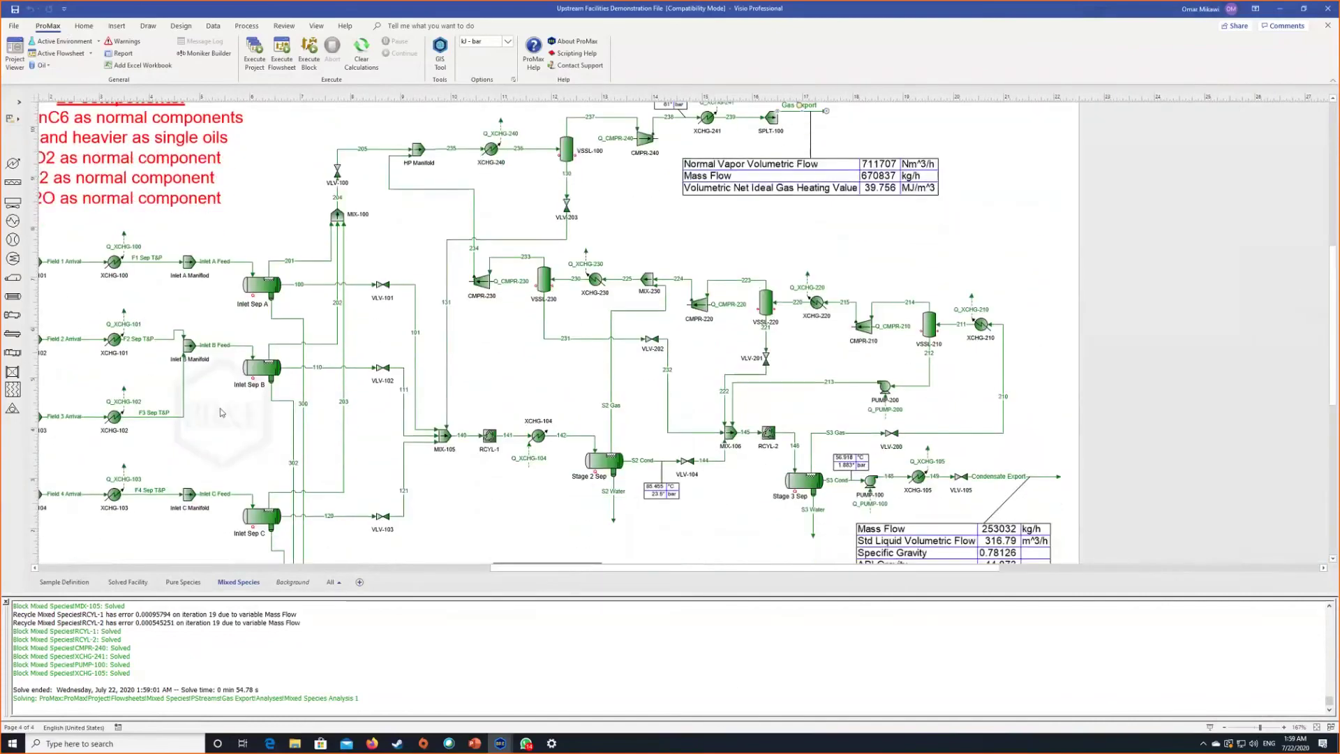
scroll(625, 430, "down", 1)
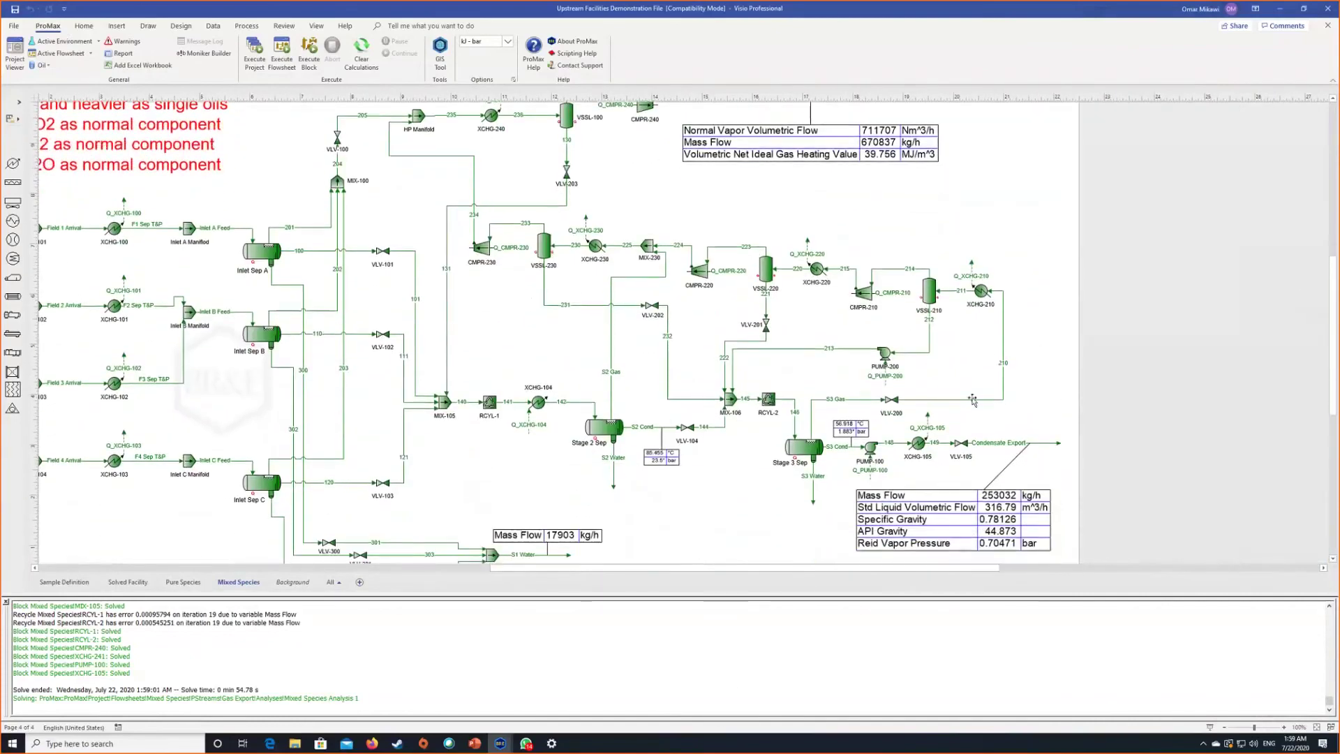
double_click(995, 443)
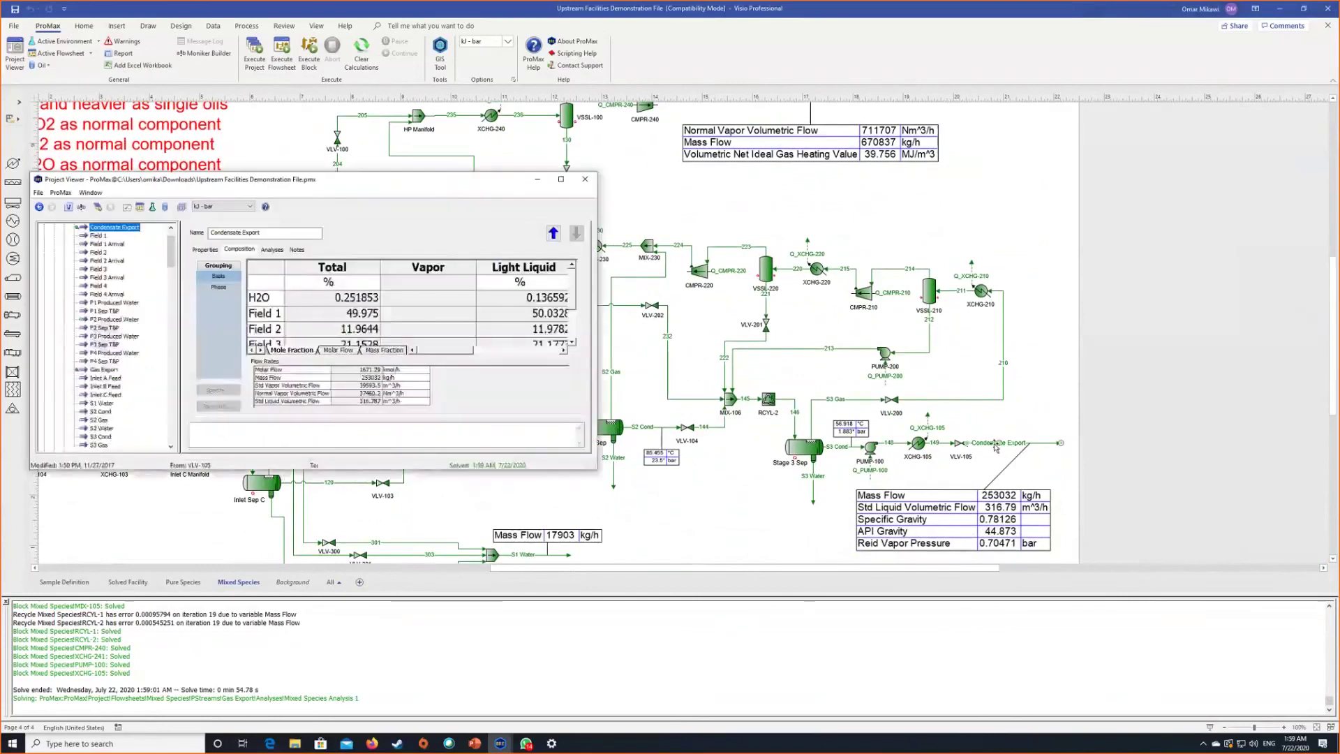
left_click(560, 178)
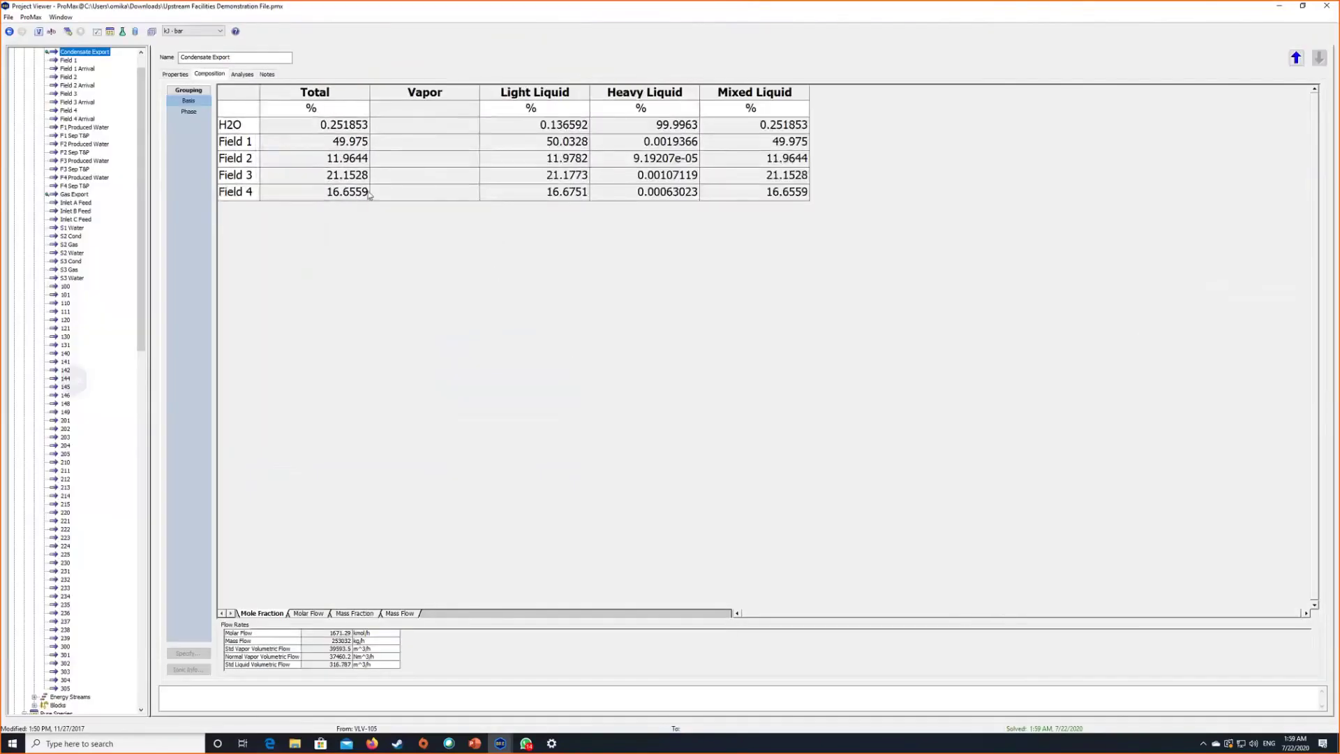
Step: Compare the total mole fractions of Field 1 to Field 4 in the Condensate Export composition
left_click(360, 198)
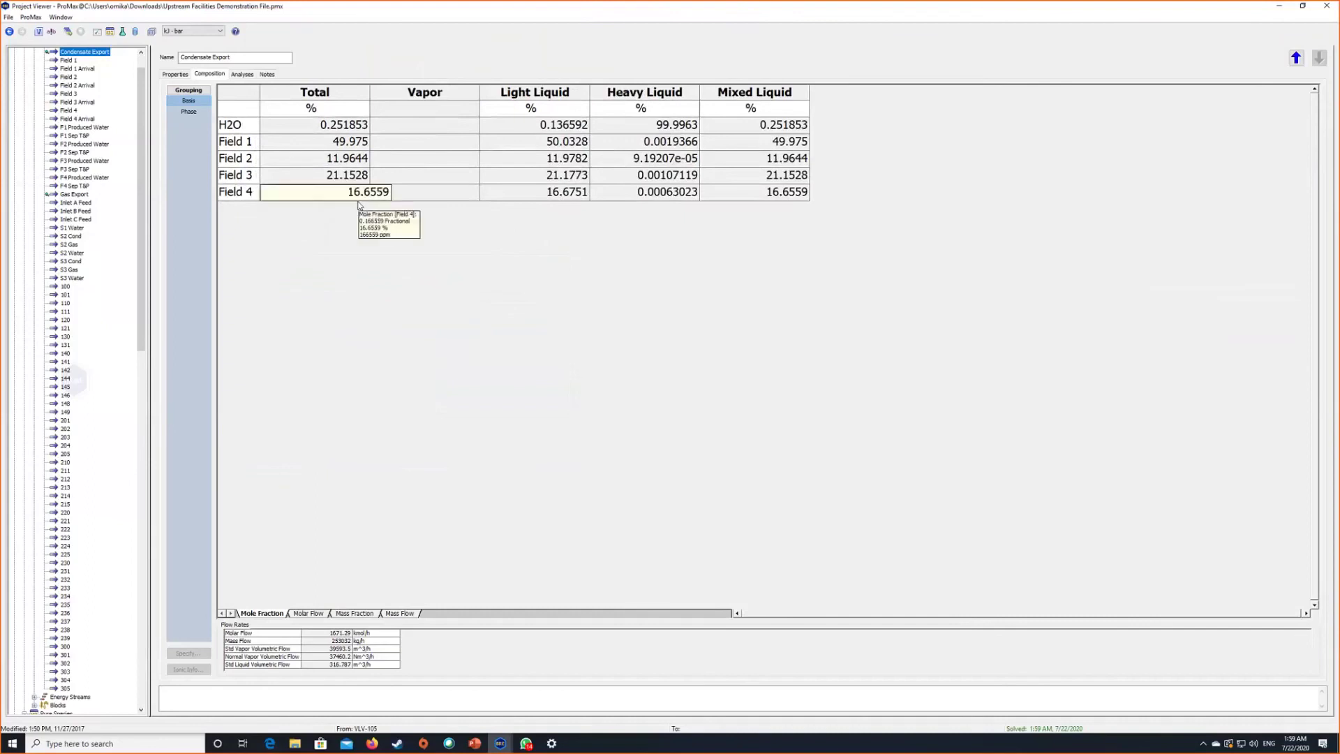
left_click(351, 142)
left_click(351, 144)
left_click(347, 291)
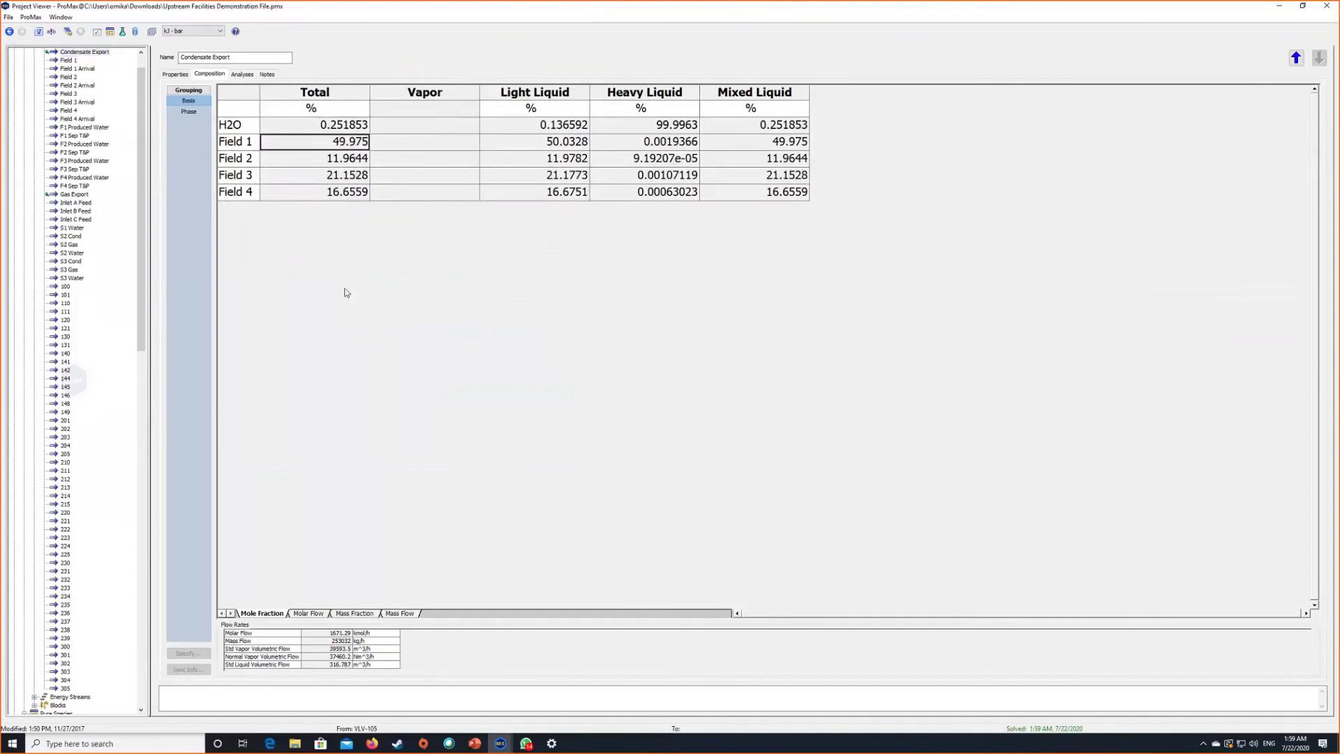
key("Down")
key("Down")
key("Down")
key("Up")
key("Up")
key("Up")
mouse_move(316, 167)
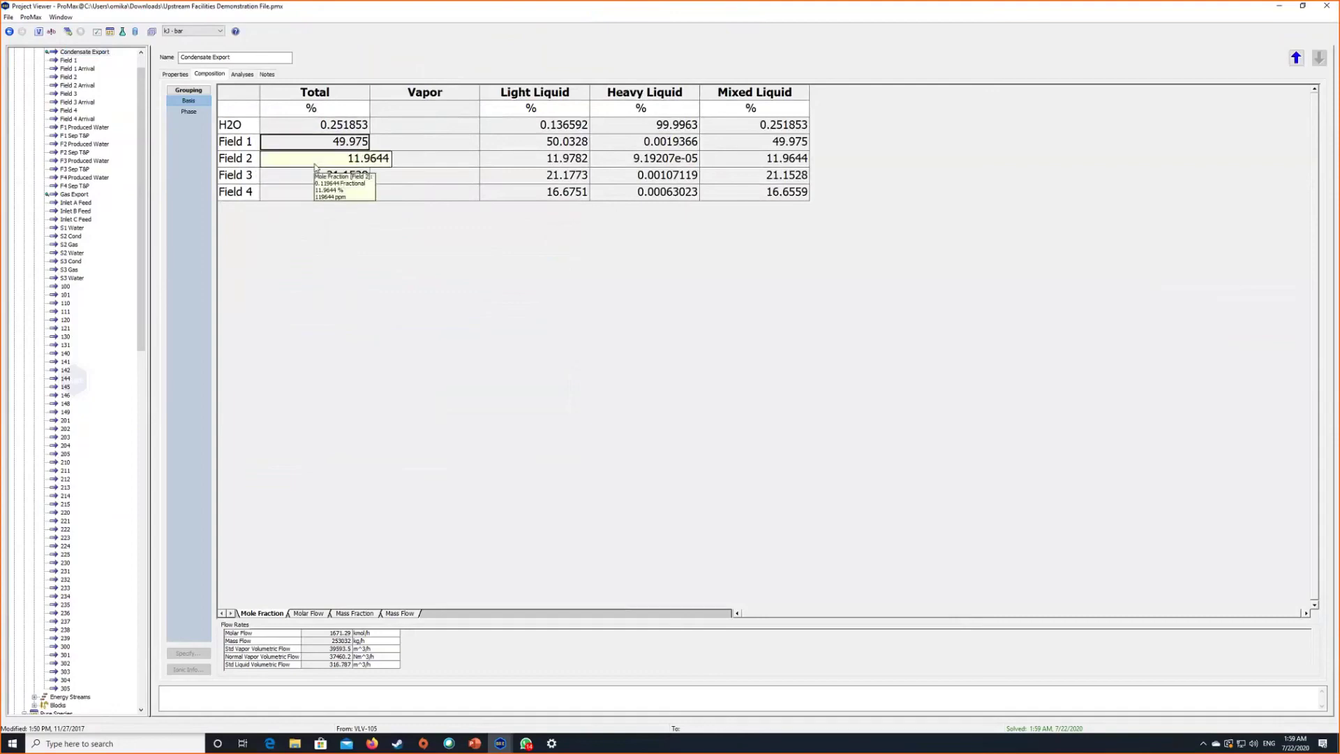
left_click(314, 165)
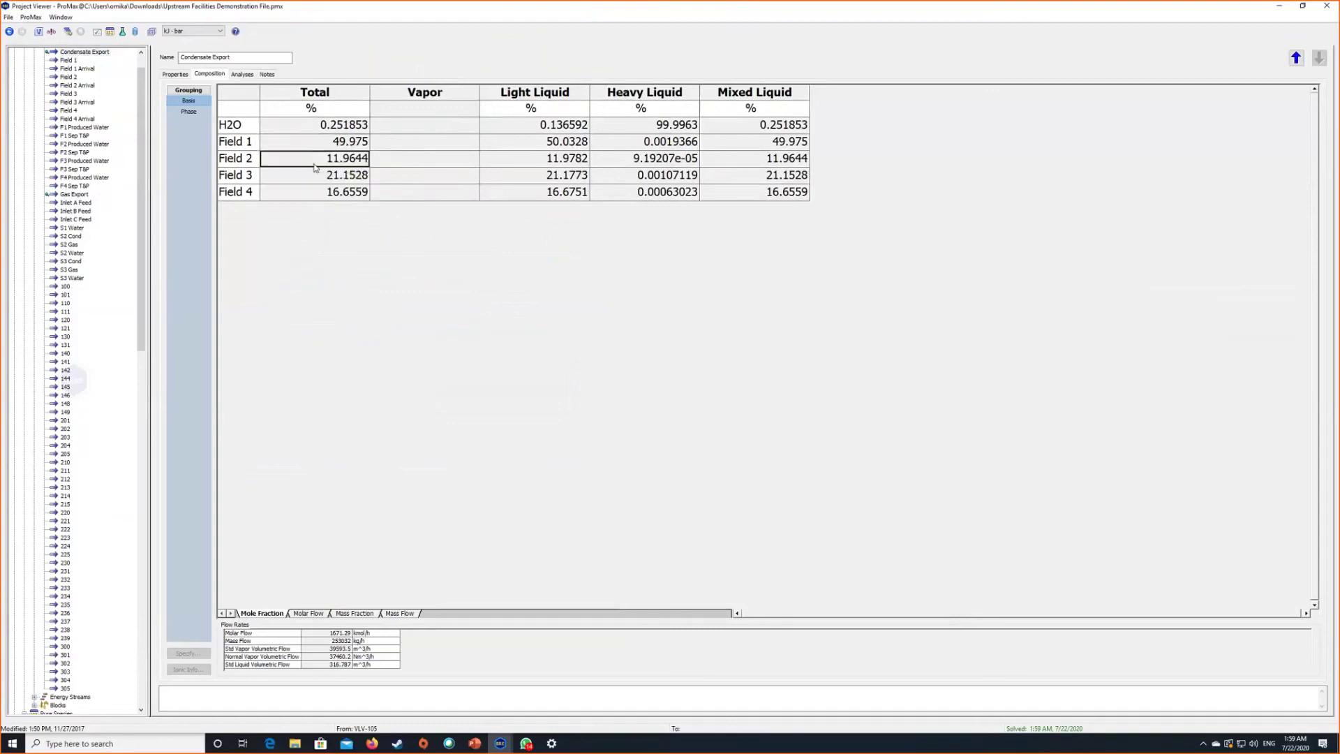
key("Down")
key("Down")
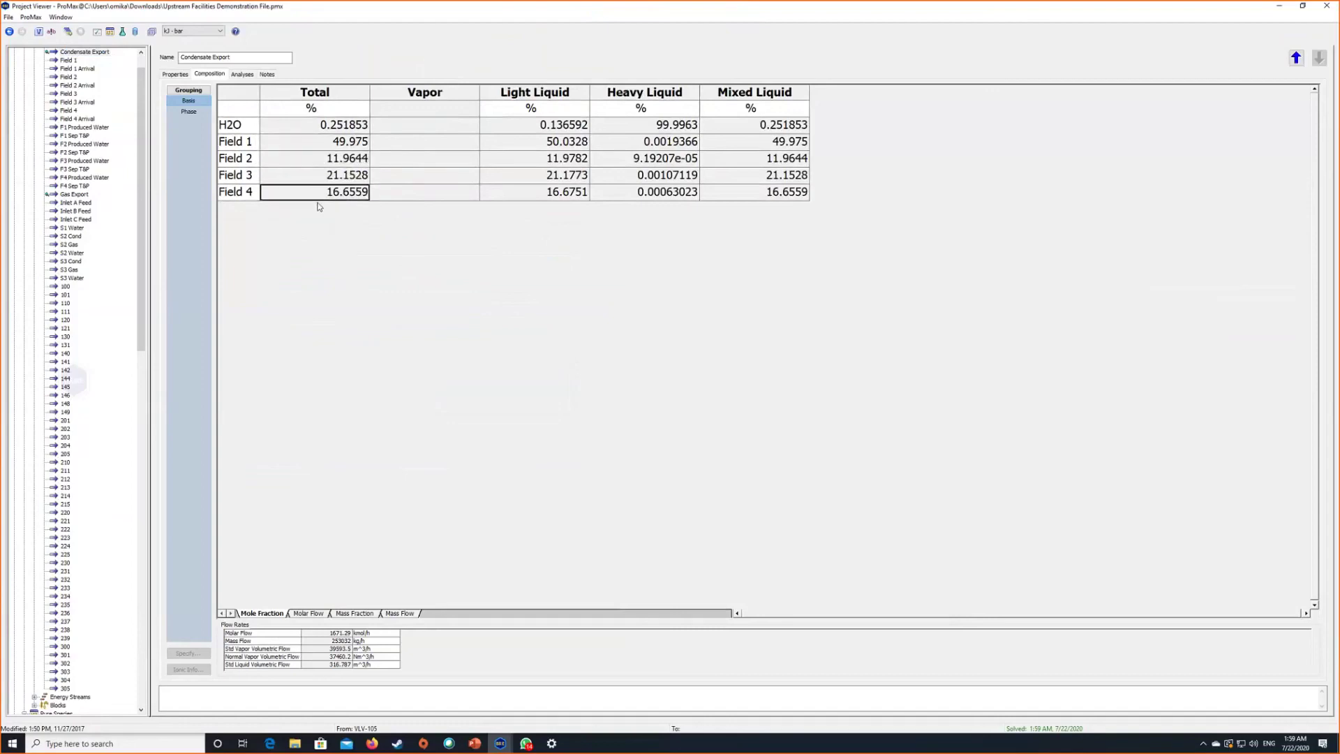
Step: Add a Mixed Species Analysis to Condensate Export, solve it and review its partition by field
left_click(243, 74)
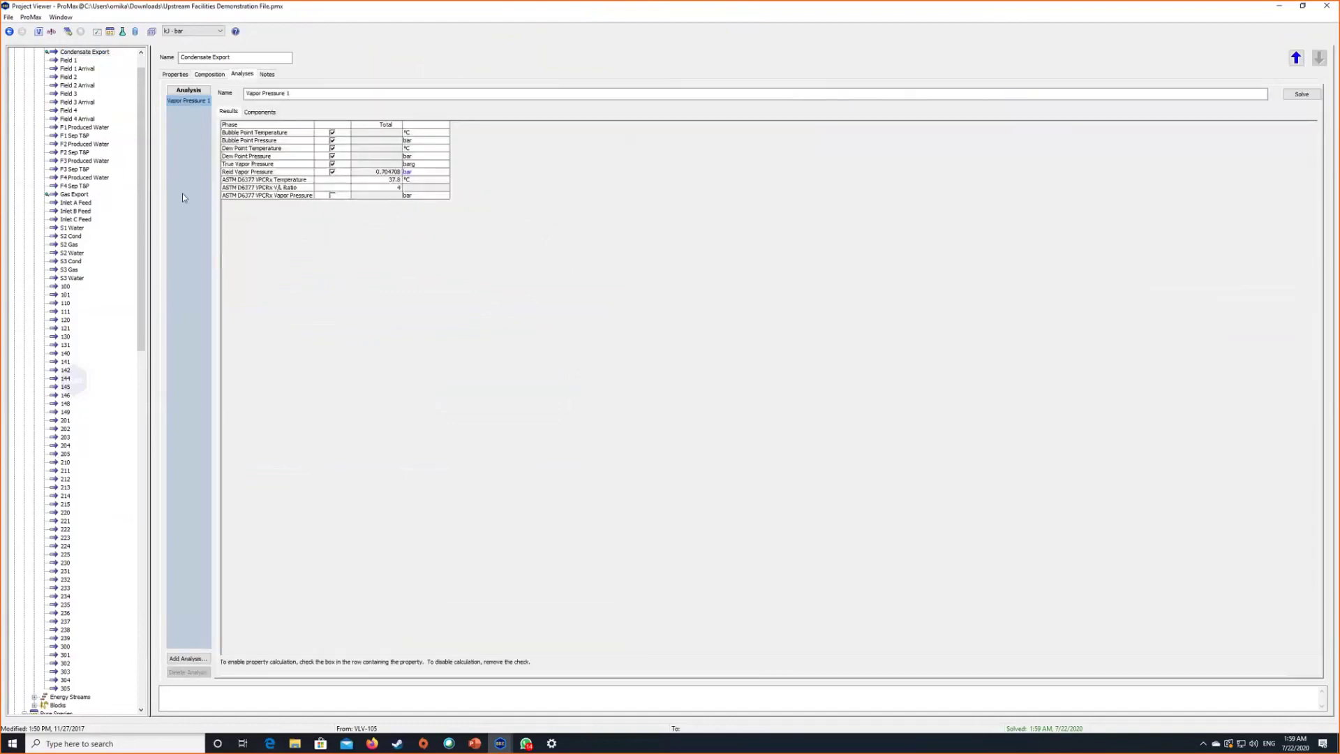
left_click(173, 659)
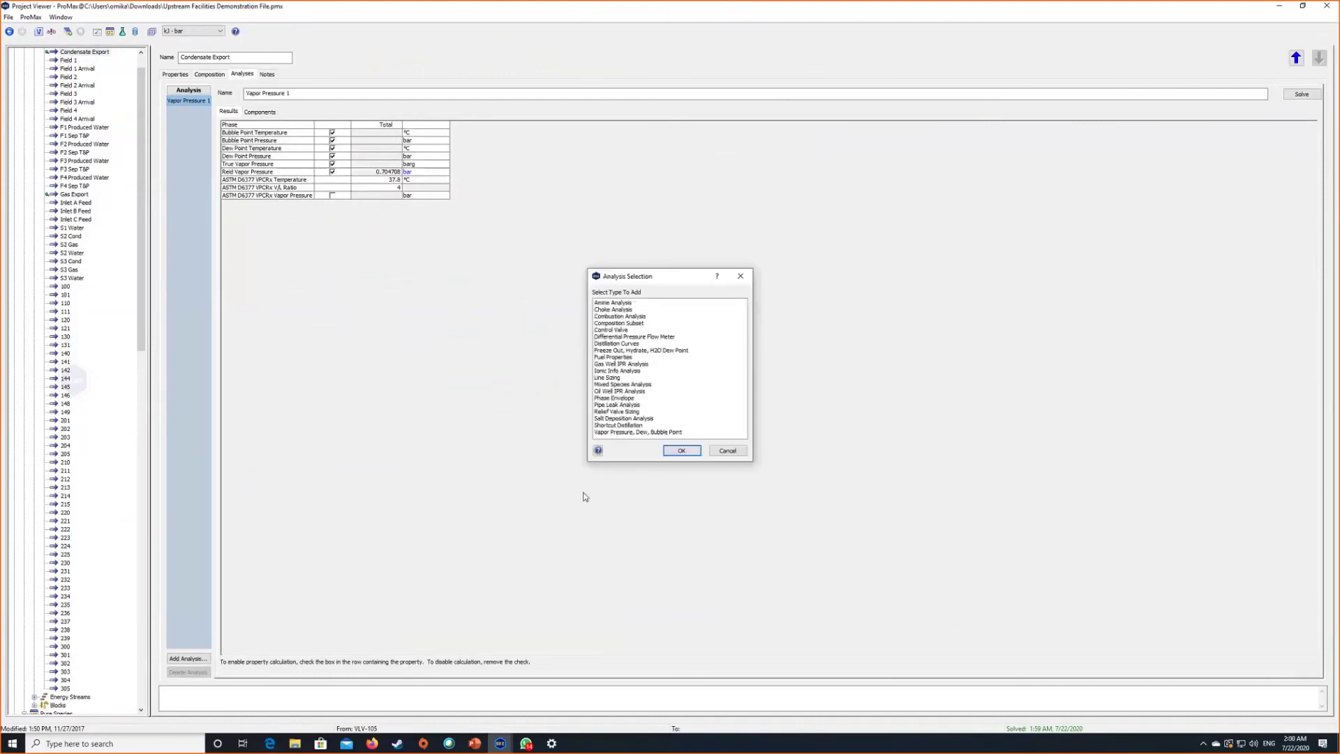
left_click(622, 384)
left_click(681, 450)
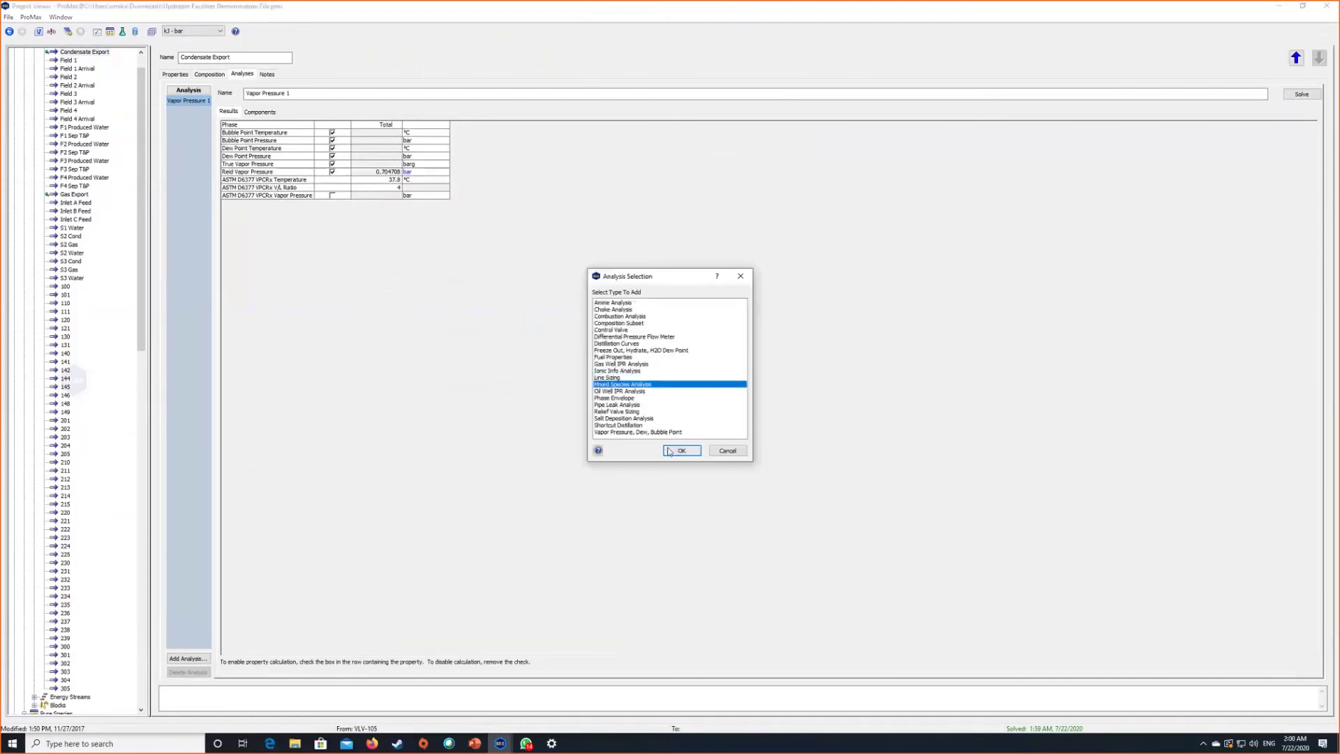
left_click(1302, 94)
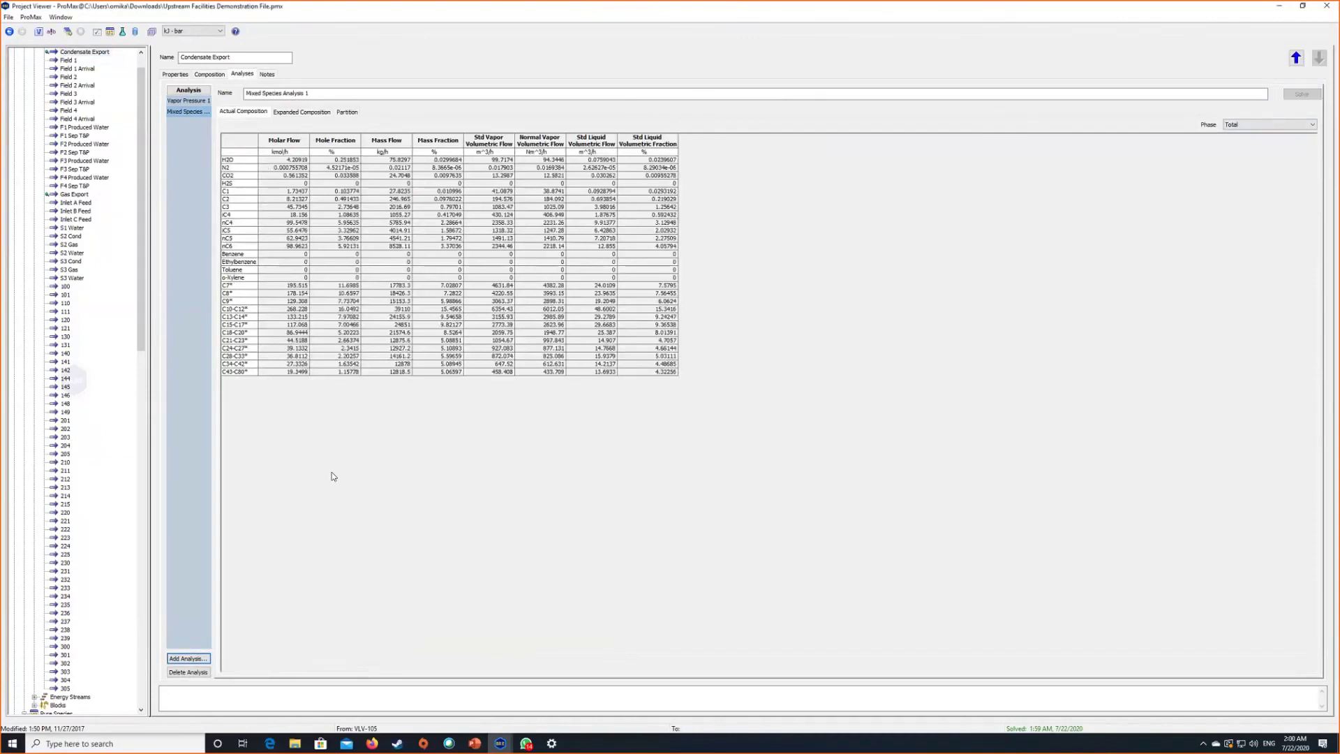
left_click(354, 112)
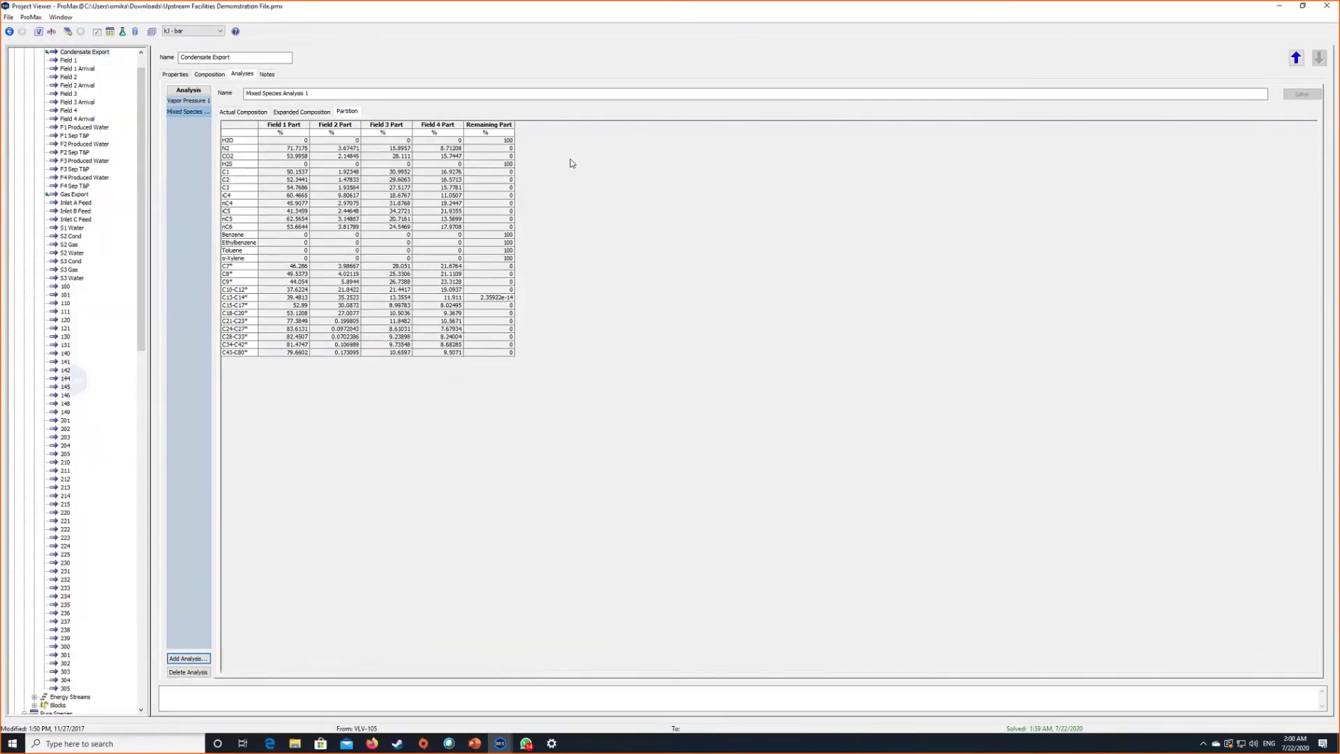
left_click(1327, 6)
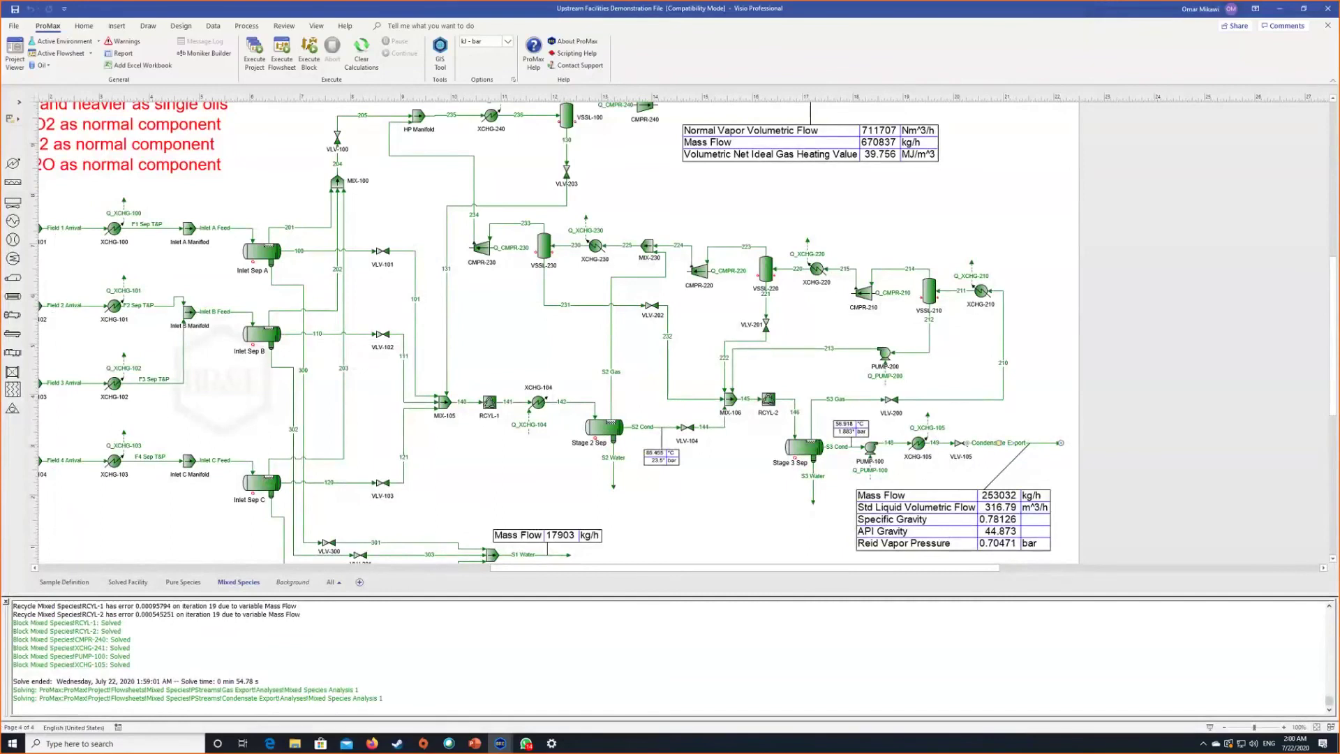
Step: Look over the Sample Definition flowsheet and the field inlets of the Pure Species flowsheet
left_click(64, 582)
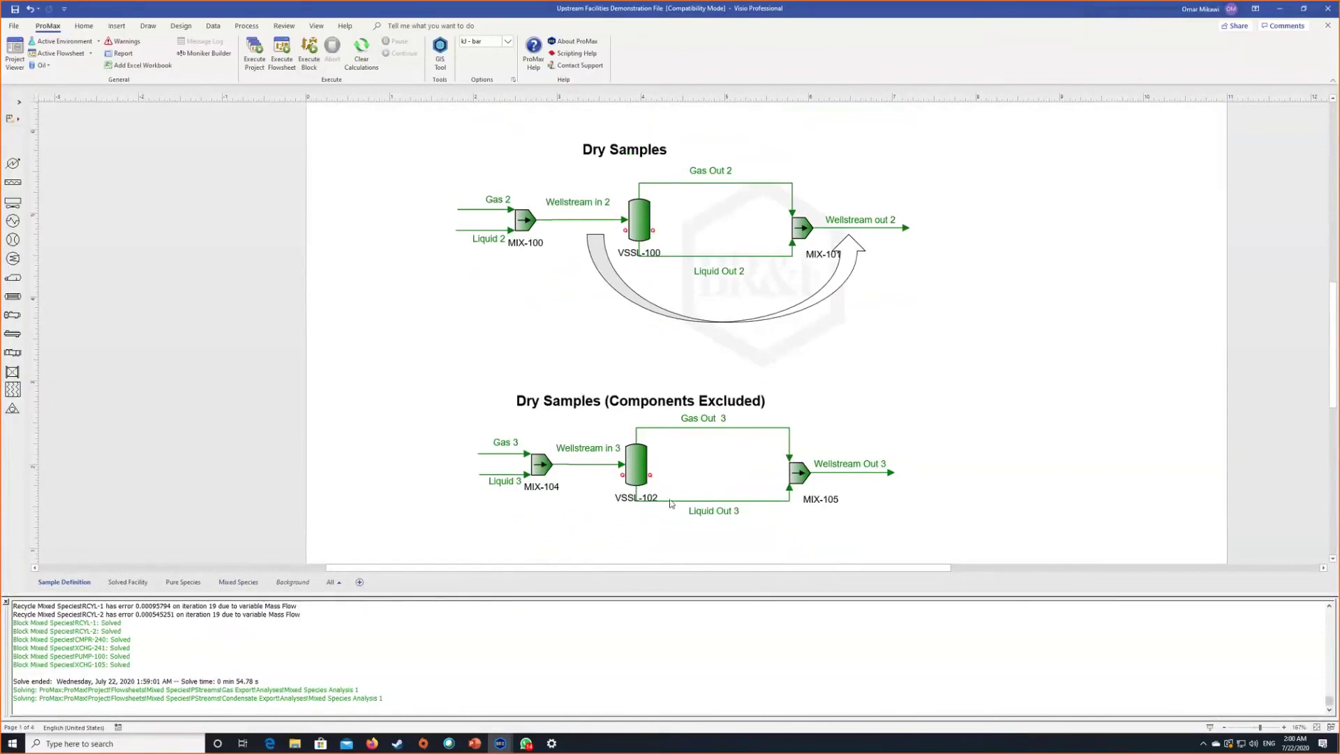
left_click(196, 582)
scroll(200, 358, "up", 2)
scroll(209, 328, "up", 3)
scroll(216, 280, "down", 3)
scroll(222, 202, "up", 2)
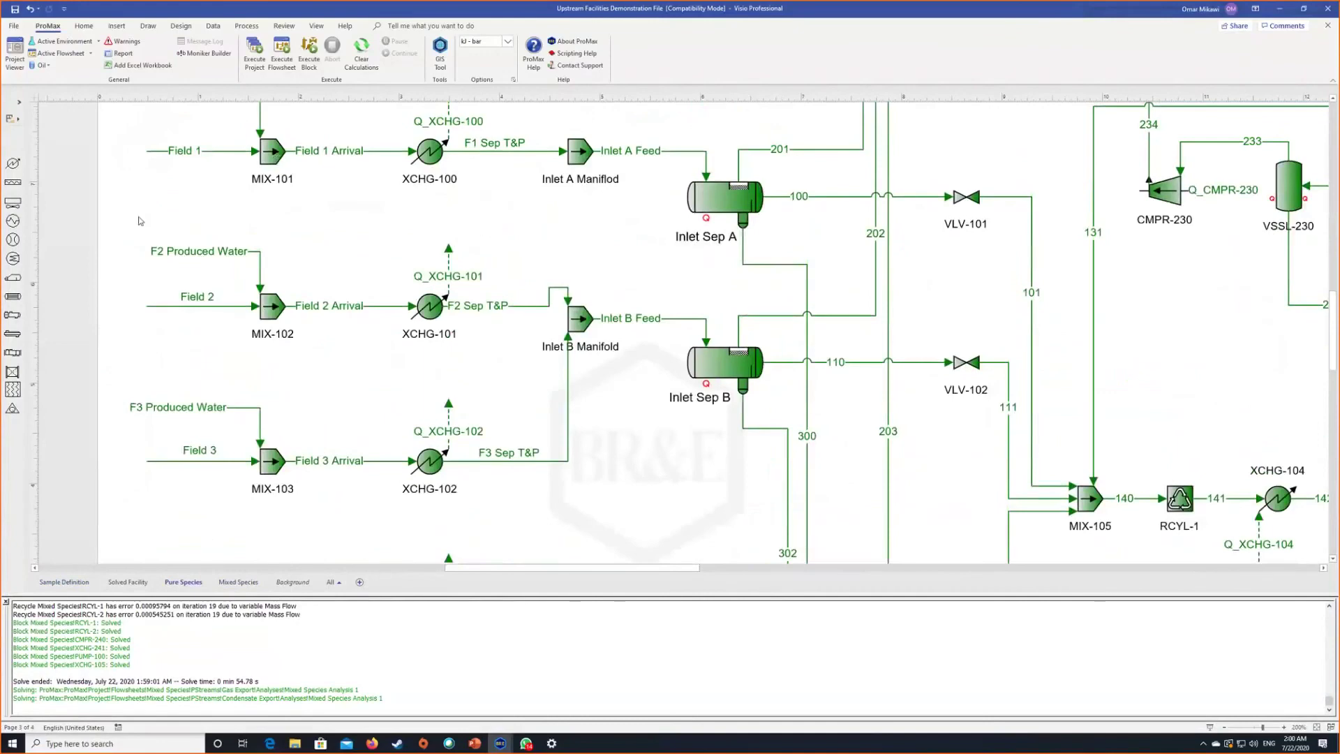
Step: Open the composition of Wellstream in 3 in the Sample Definition flowsheet and start creating a mixed species from it
left_click(64, 582)
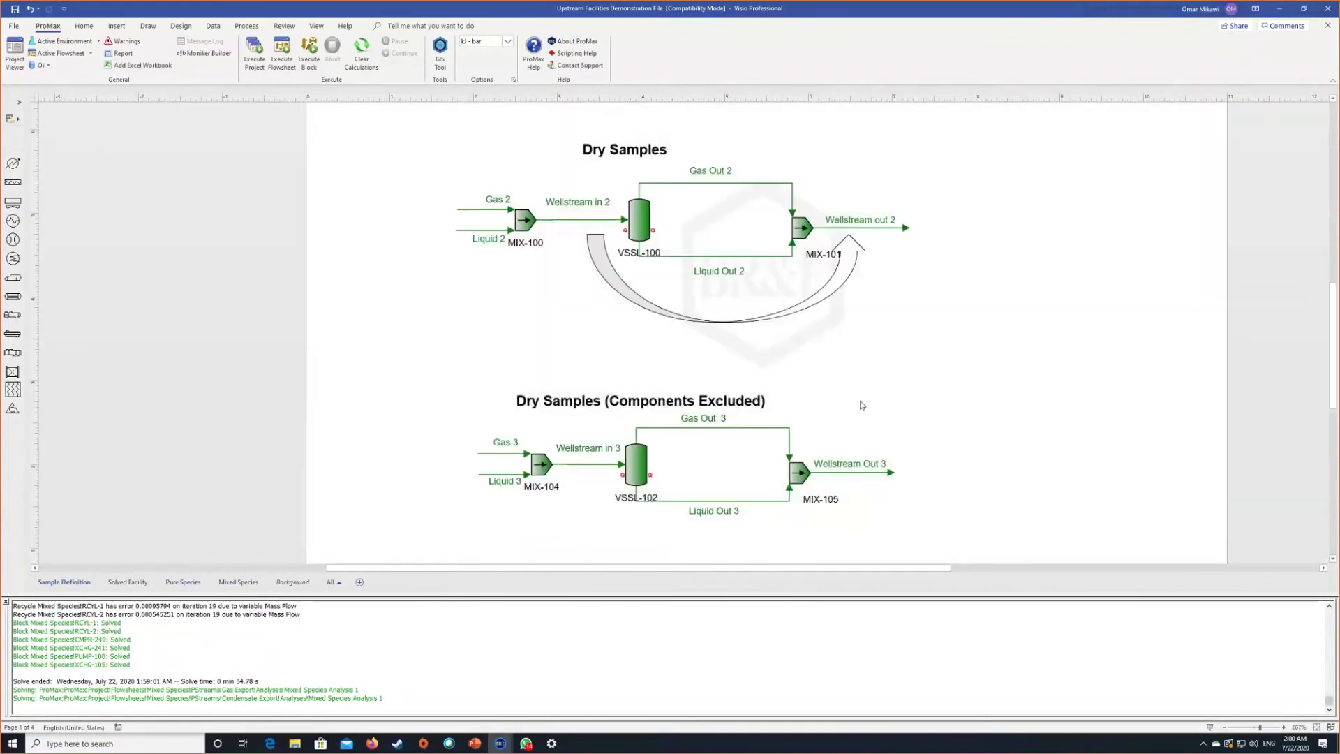
double_click(600, 464)
left_click(561, 179)
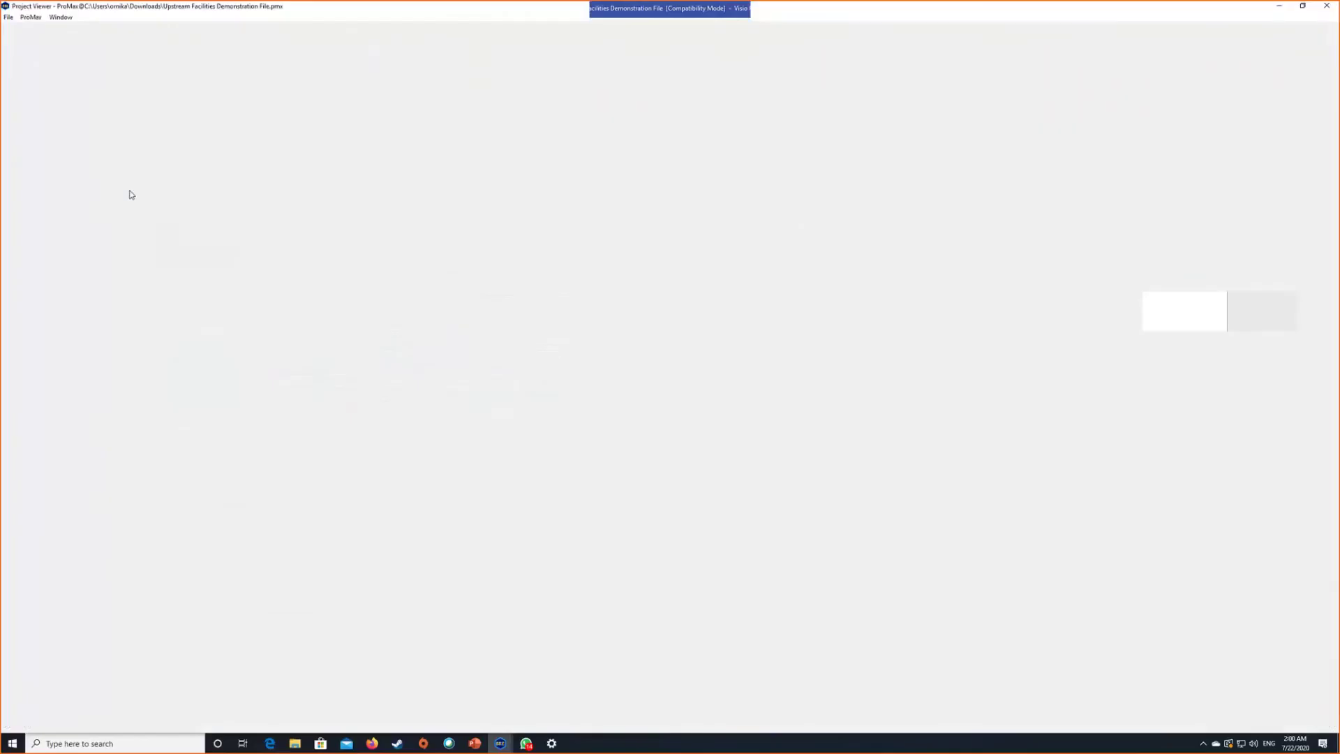
left_click(209, 74)
right_click(297, 152)
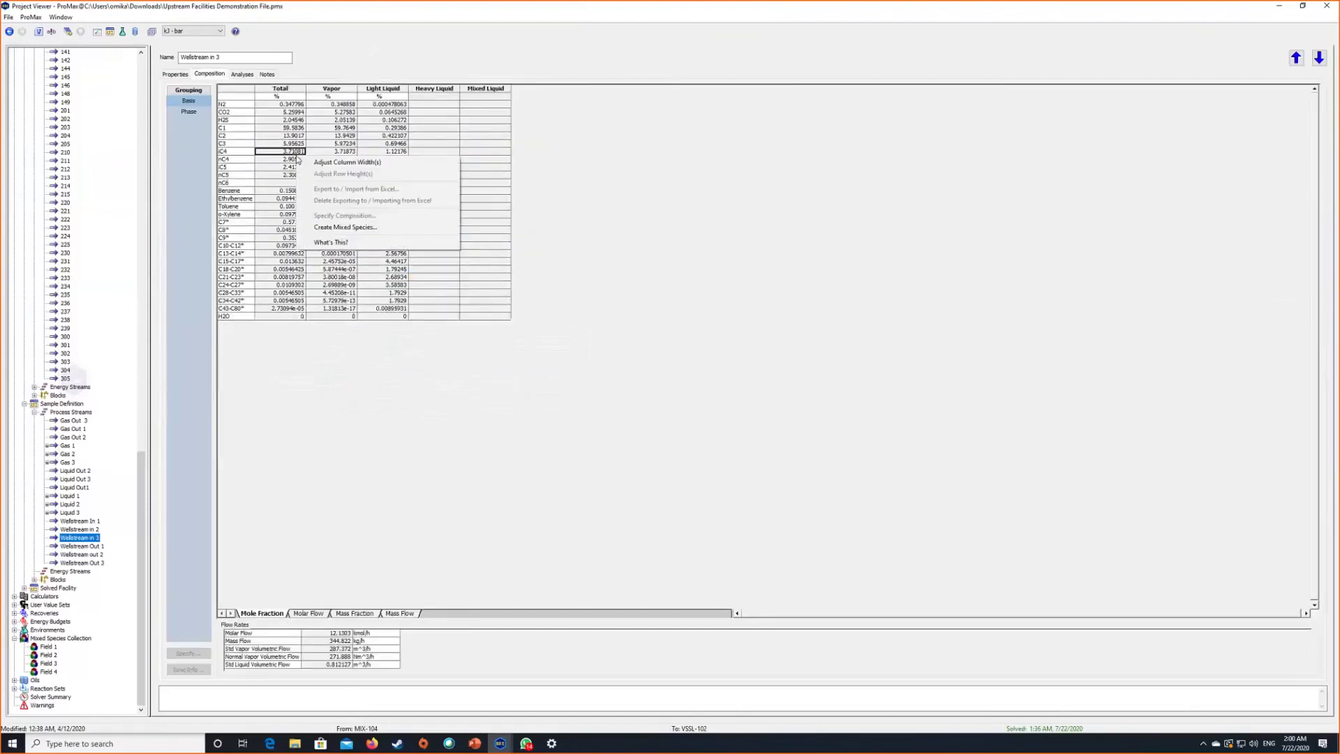
left_click(345, 227)
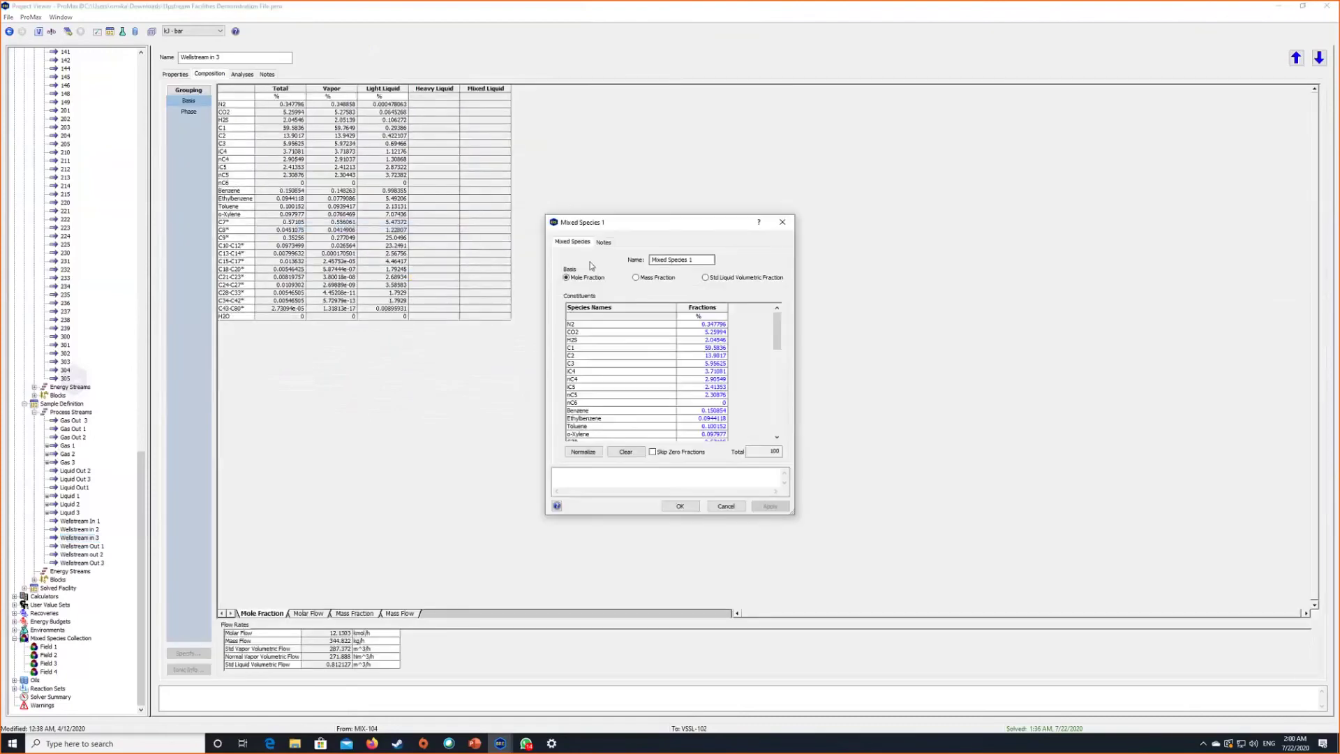